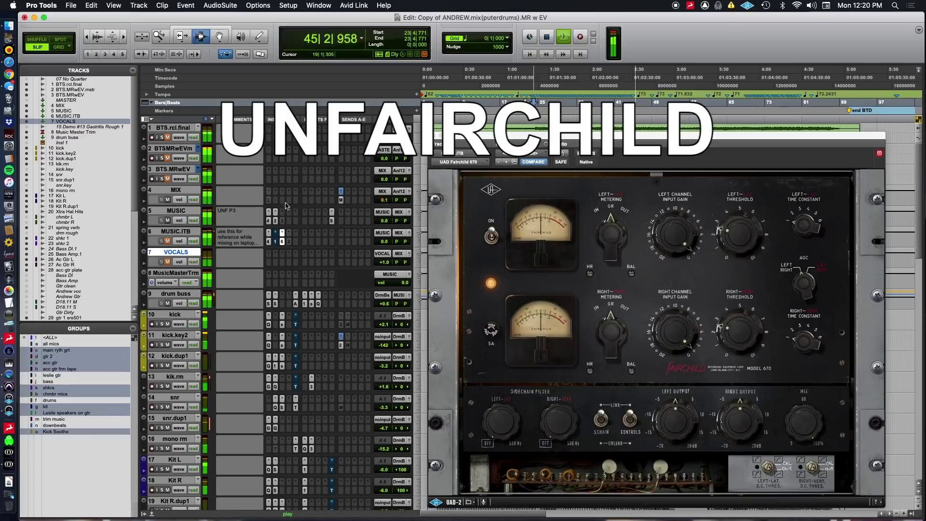
# Stop playback of the song and bring the Pro Tools session back to the front
pyautogui.press('space')
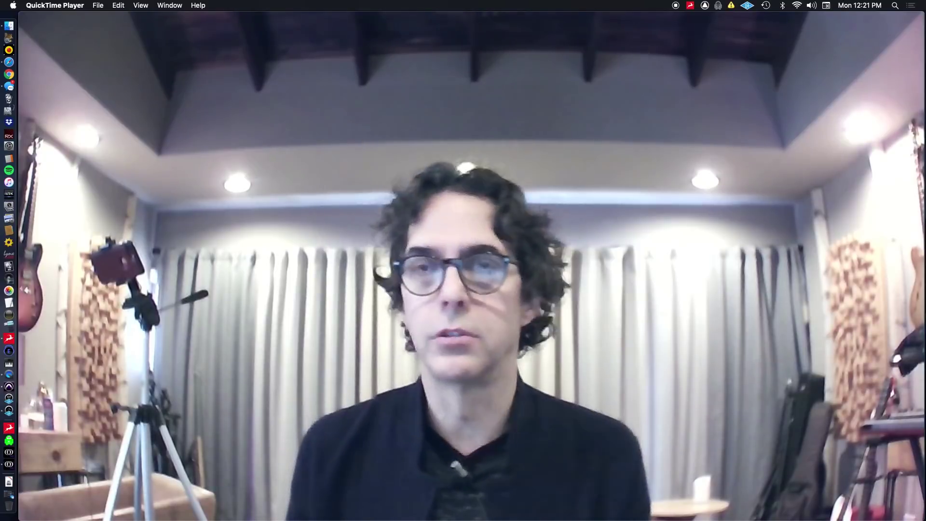
pyautogui.press('super+Tab')
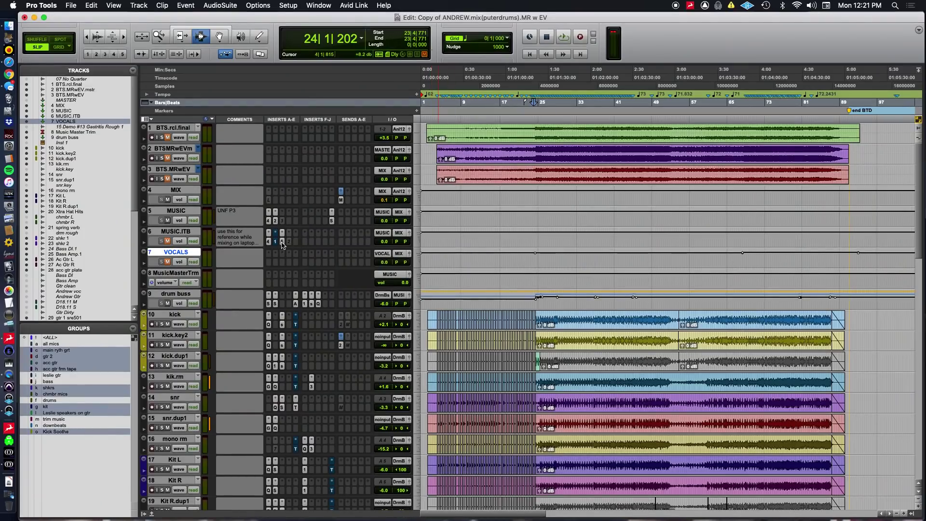
pyautogui.press('super+Tab')
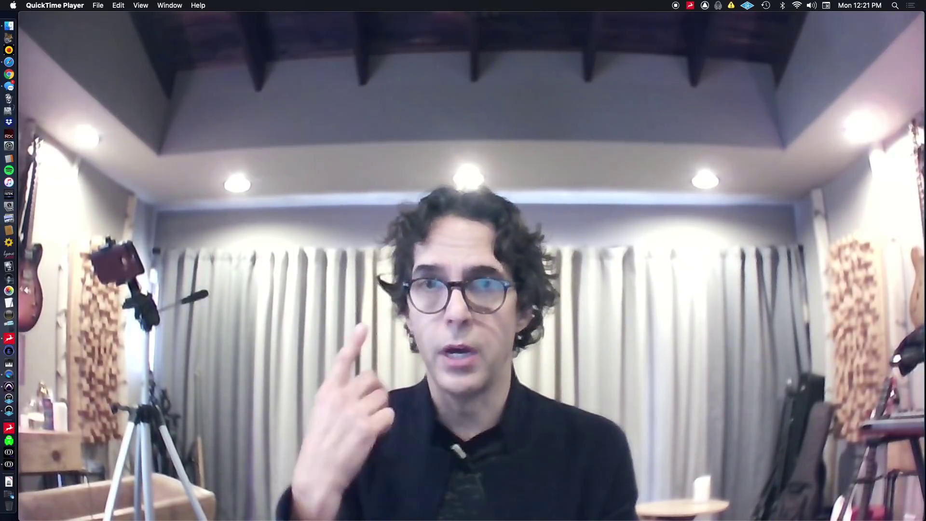
pyautogui.press('super+Tab')
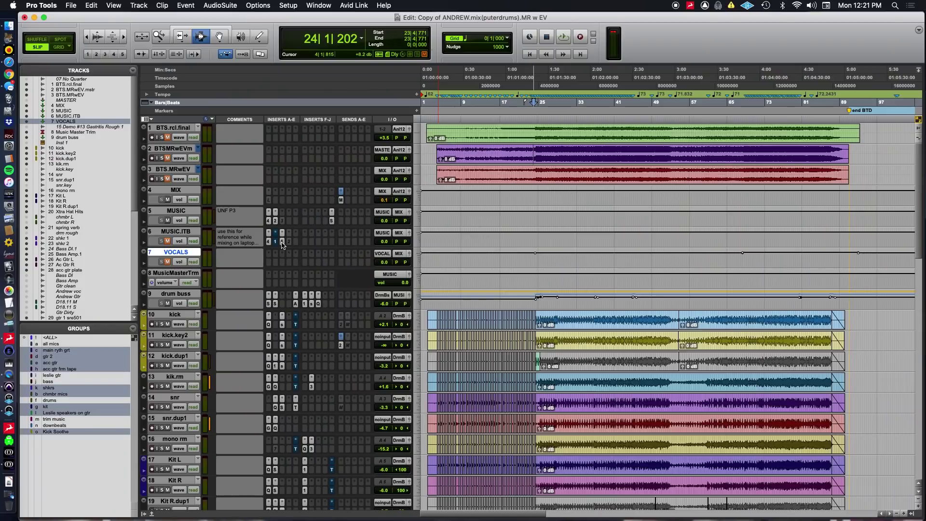
# Open the AR-1 compressor on the MUSIC.ITB track and set its threshold to -26.5 dBu during playback
pyautogui.click(276, 241)
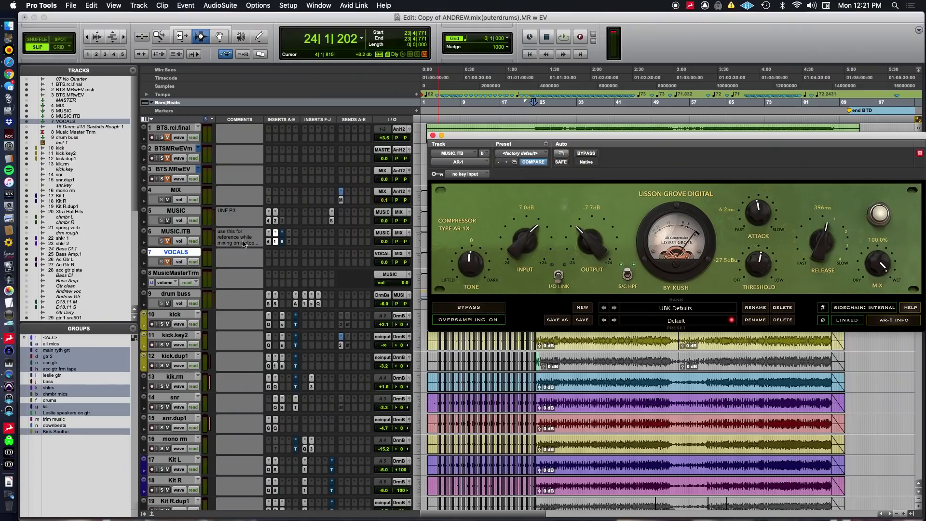
pyautogui.click(170, 235)
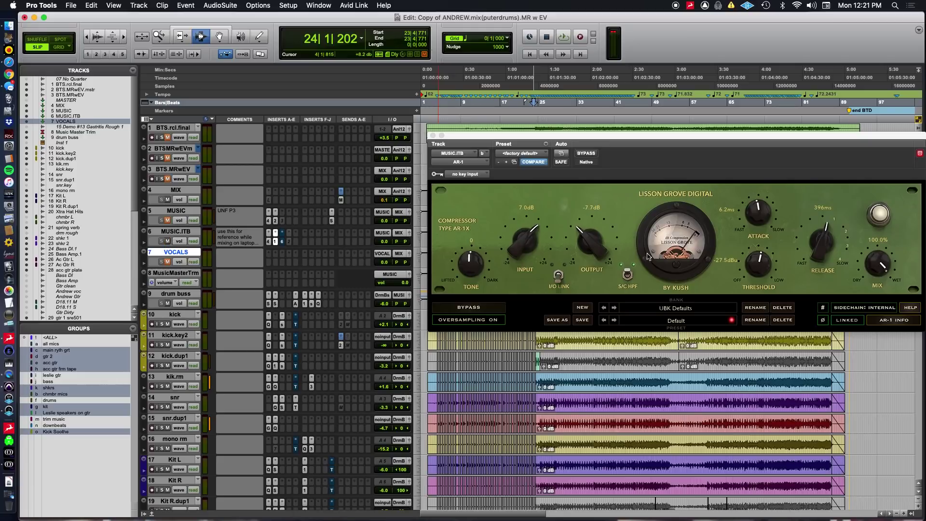
pyautogui.press('space')
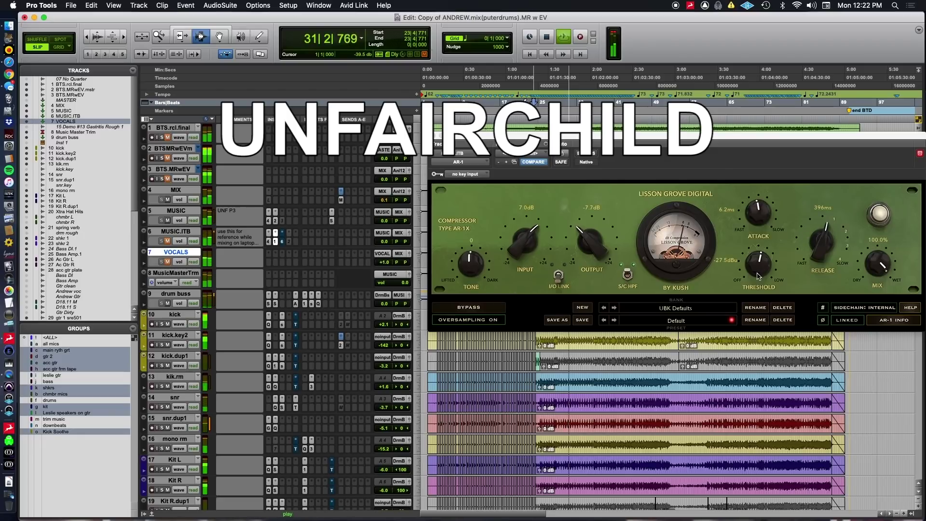
pyautogui.moveTo(755, 273); pyautogui.dragTo(756, 281)
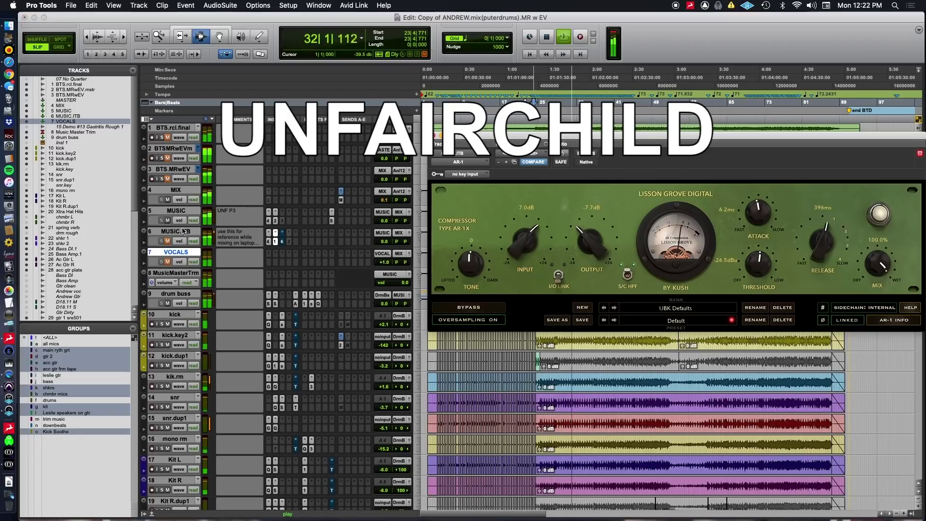
# Swap the mutes between MUSIC and MUSIC.ITB for comparison and set the AR-1 threshold to -25.8 dBu
pyautogui.click(168, 241)
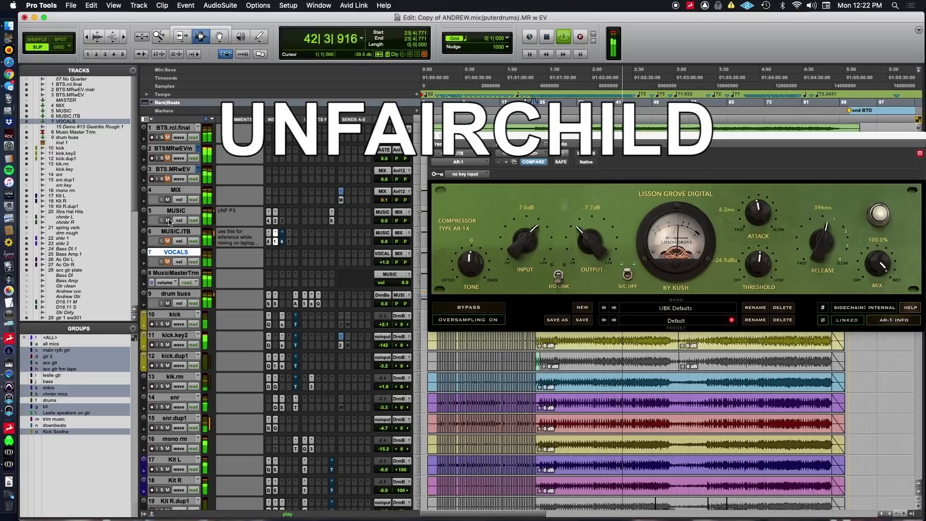
pyautogui.click(168, 221)
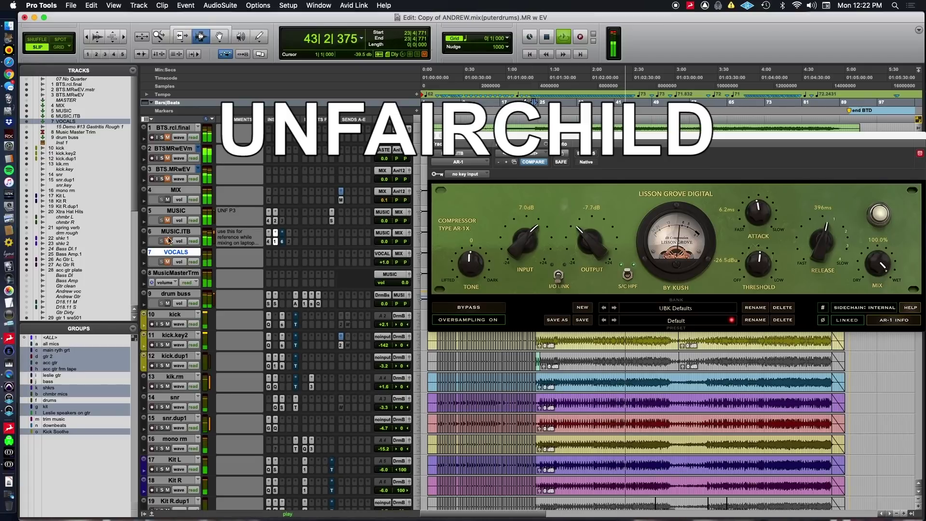
pyautogui.moveTo(781, 282); pyautogui.dragTo(353, 265)
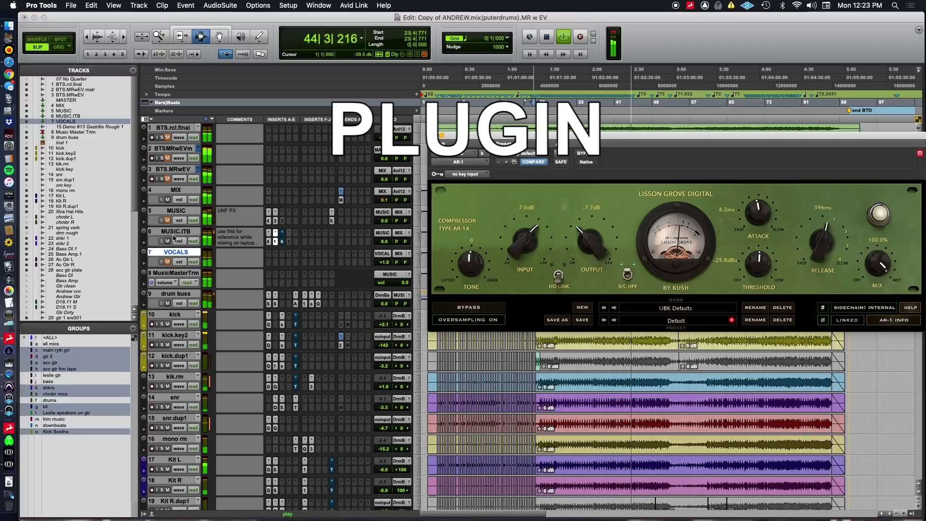
# Stop playback and close the AR-1 compressor window
pyautogui.press('space')
pyautogui.press('super+Tab')
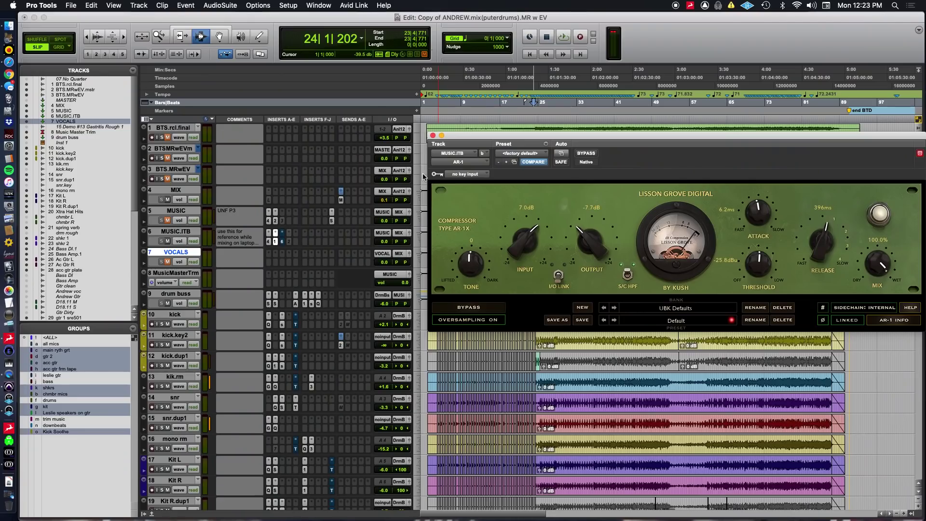
pyautogui.click(433, 136)
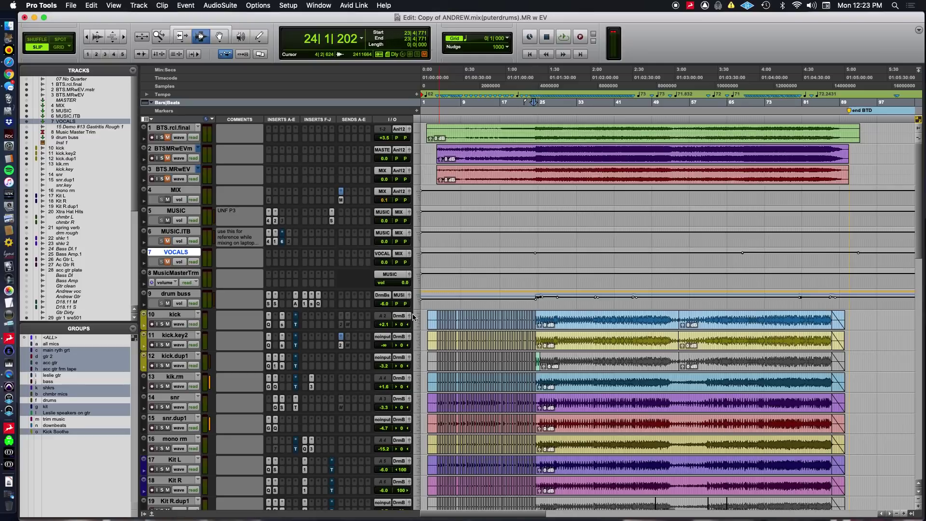
# Solo all tracks from drum buss through spring verb and play the song from bar 26
pyautogui.scroll(-3, 413, 317)
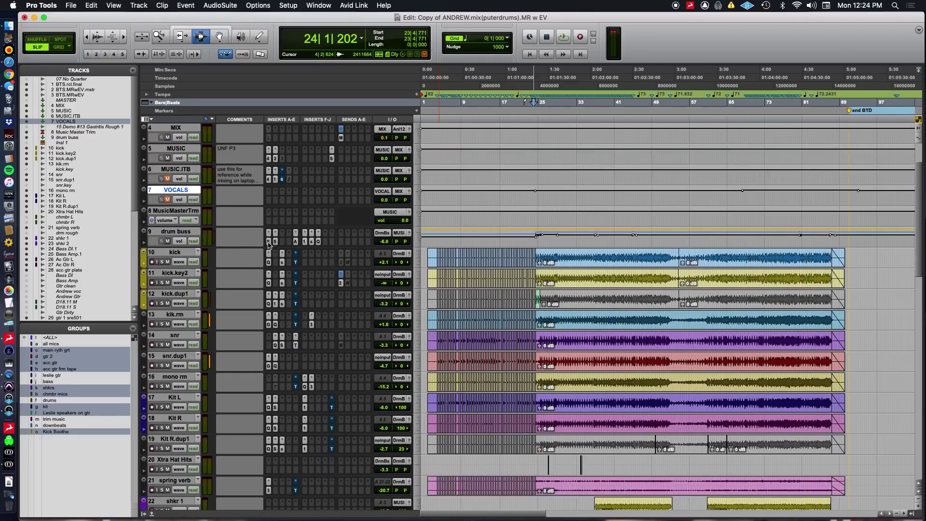
pyautogui.click(544, 84)
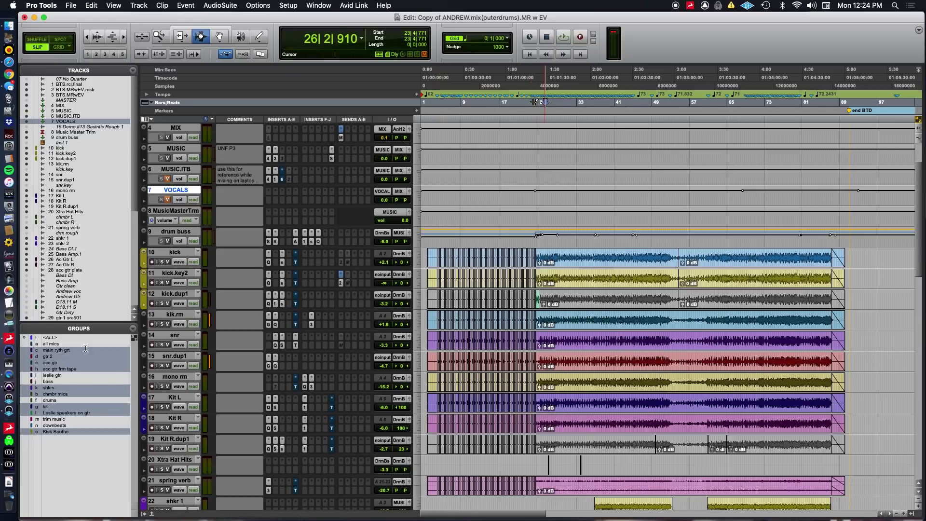
pyautogui.click(186, 235)
pyautogui.scroll(-5, 220, 308)
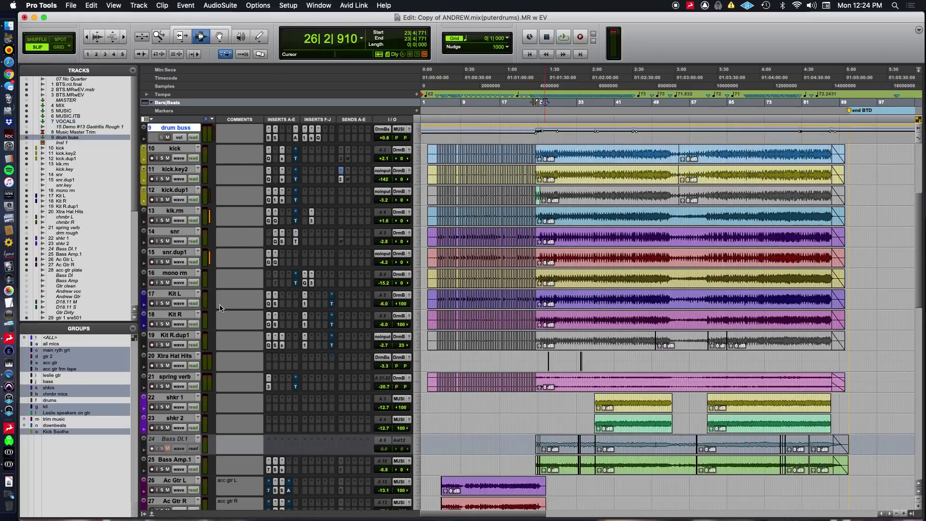
pyautogui.keyDown('shift'); pyautogui.click(164, 377); pyautogui.keyUp('shift')
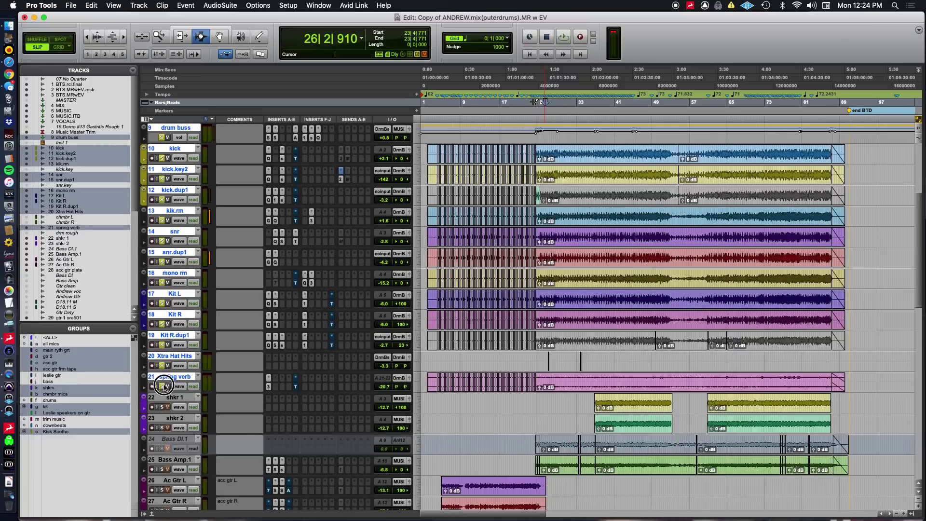
pyautogui.scroll(3, 284, 265)
pyautogui.press('space')
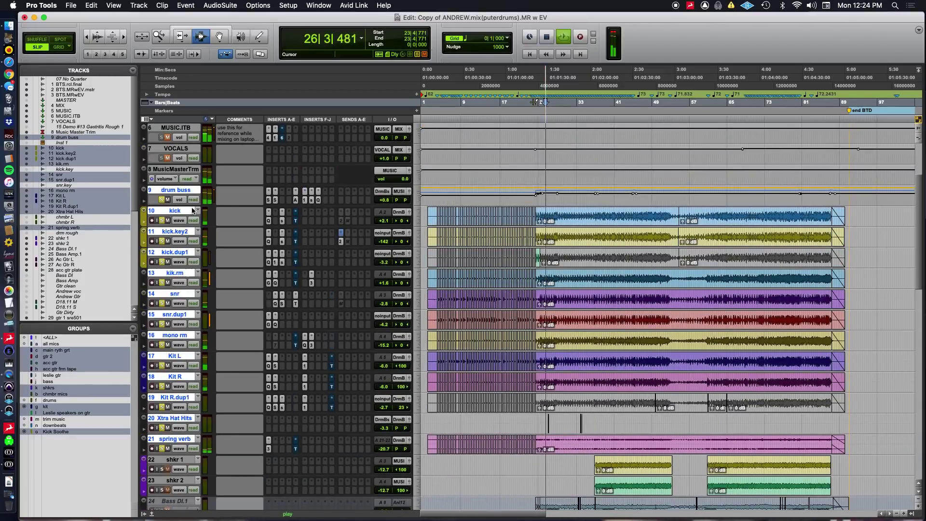
# Examine the SIE-Q, Abbey Road Vinyl and AR-1 inserts on the drum buss during playback
pyautogui.click(268, 201)
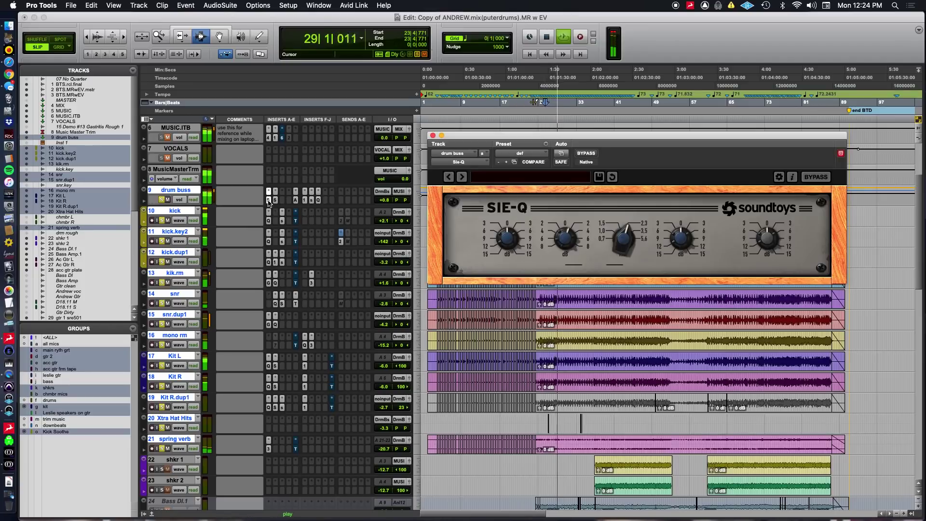
pyautogui.click(276, 200)
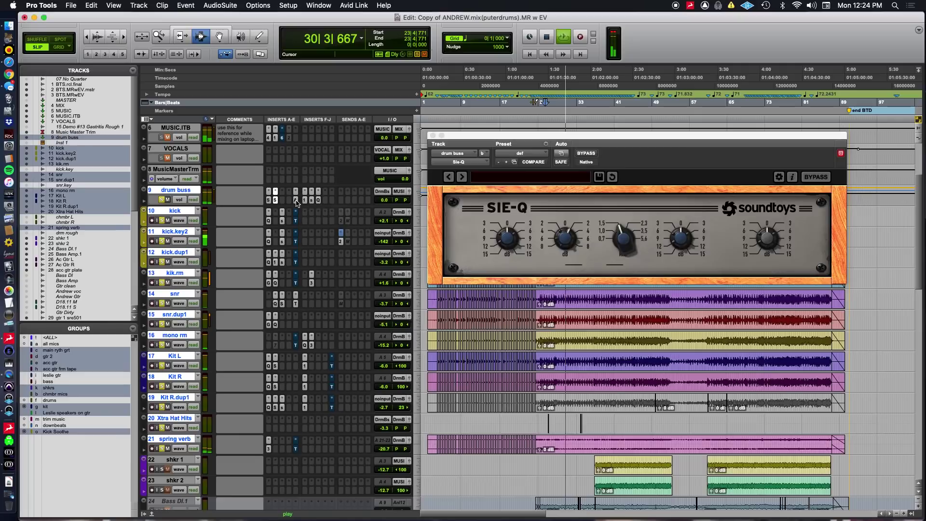
pyautogui.click(296, 199)
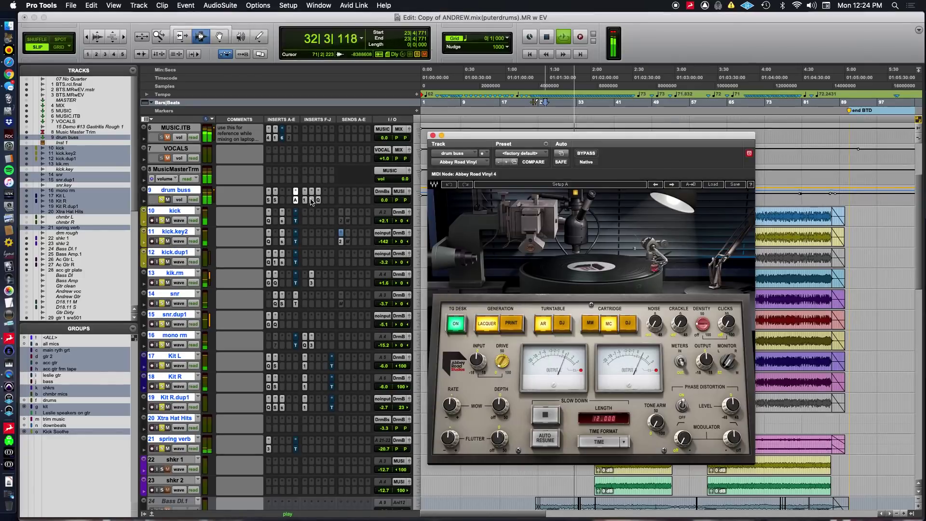
pyautogui.click(305, 201)
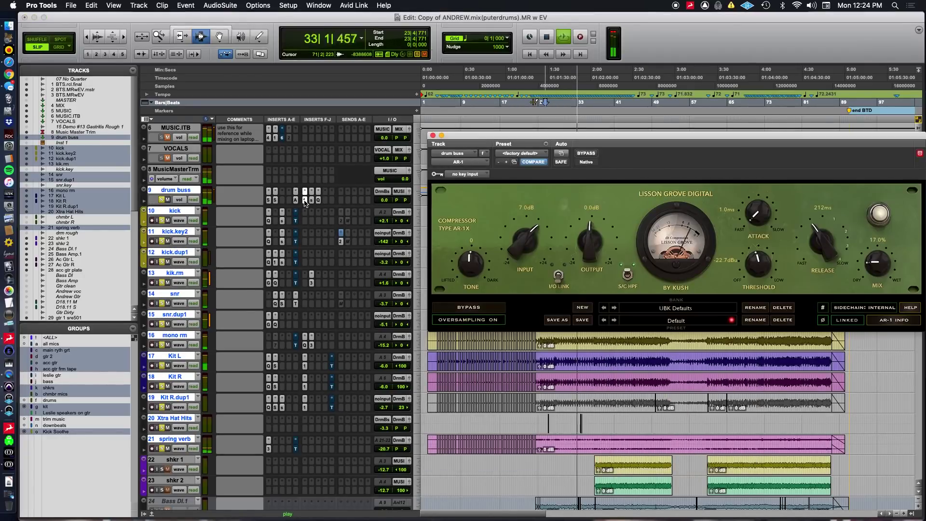
pyautogui.moveTo(722, 137)
pyautogui.mouseDown()
pyautogui.moveTo(698, 140)
pyautogui.moveTo(711, 140)
pyautogui.mouseUp()
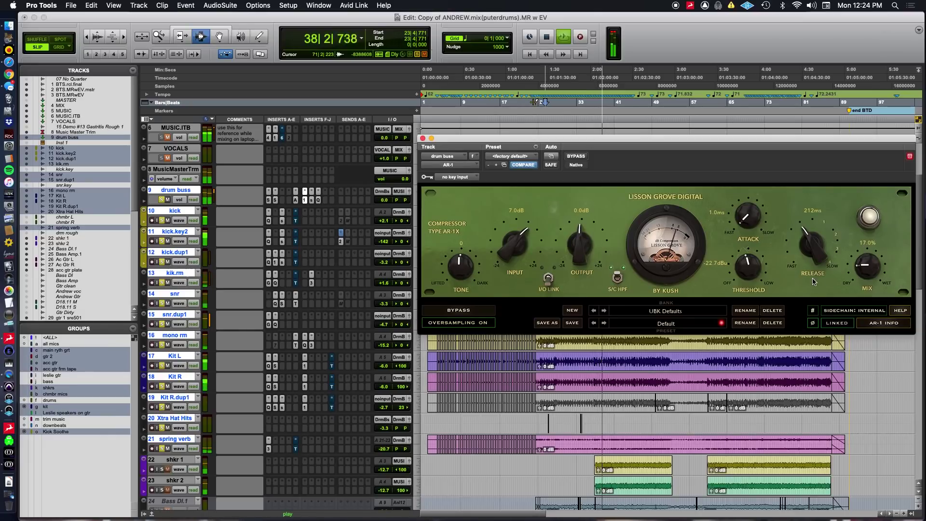
pyautogui.press('super+Tab')
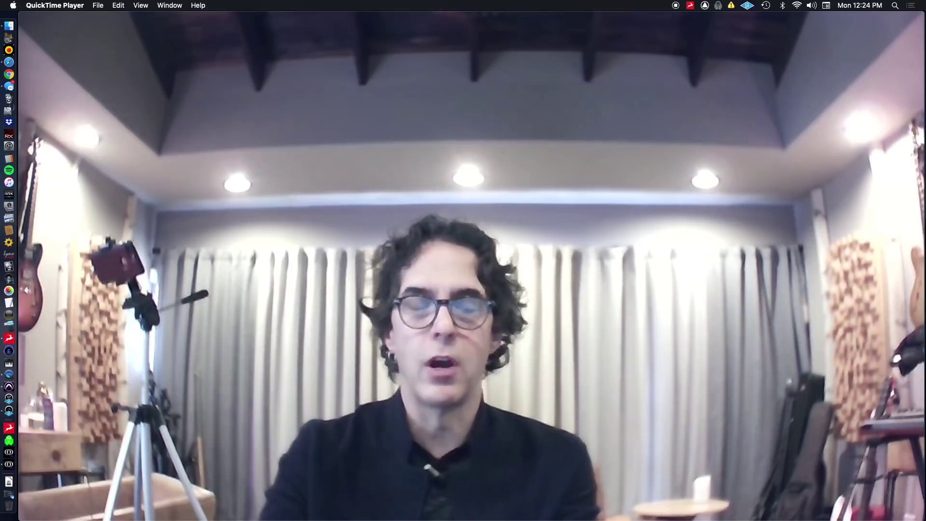
pyautogui.press('super+Tab')
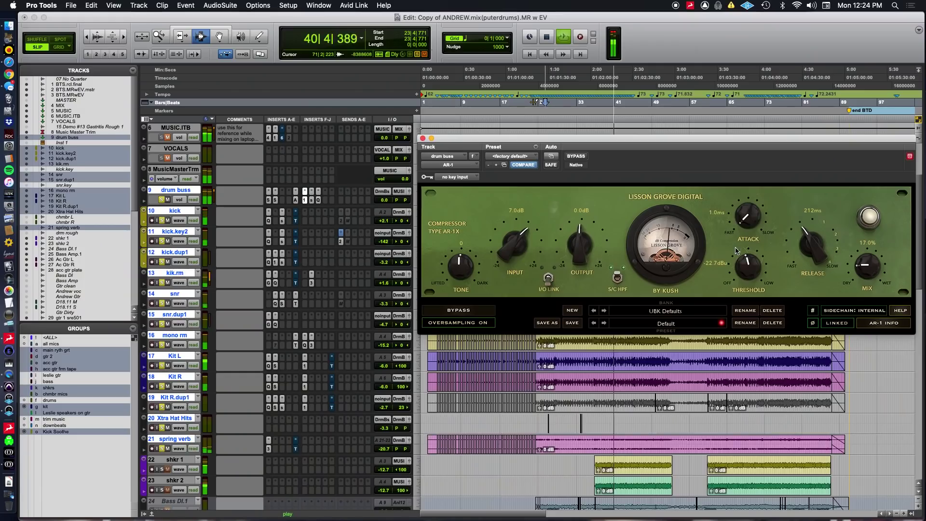
# Examine the drum buss's Spiff insert, including its band 3 settings, and its FabFilter Pro-Q 3 equalizer
pyautogui.click(311, 201)
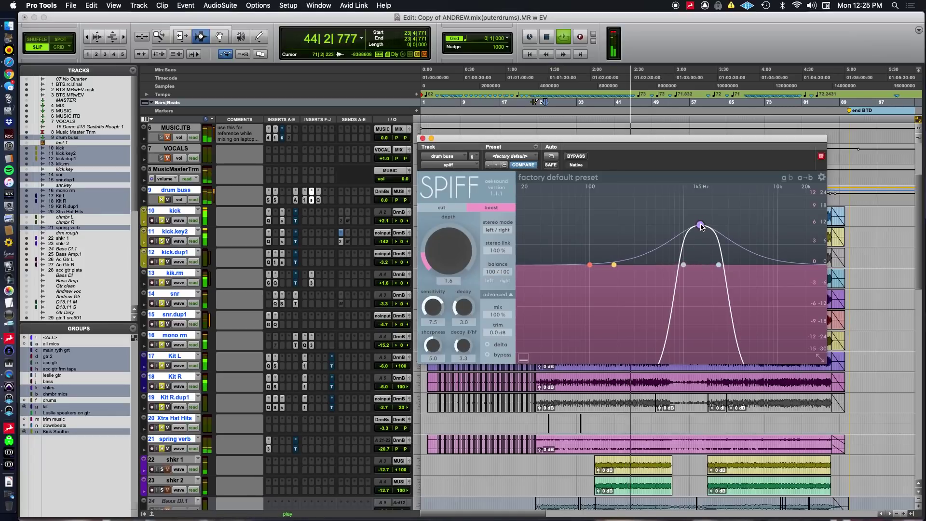
pyautogui.click(700, 225)
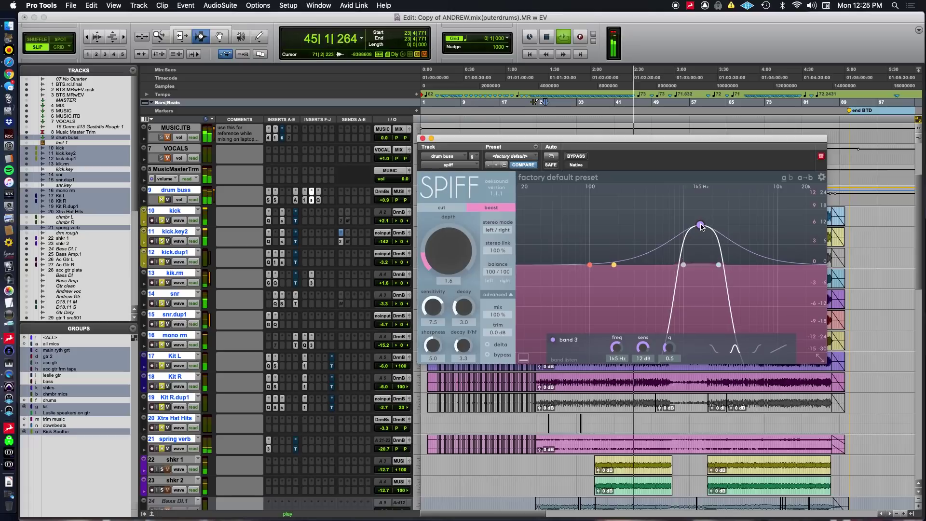
pyautogui.click(319, 201)
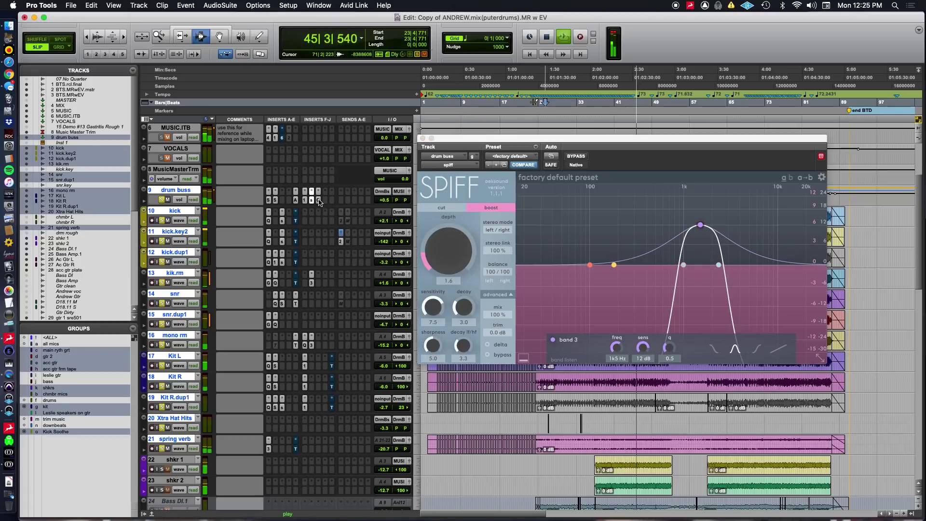
pyautogui.click(319, 200)
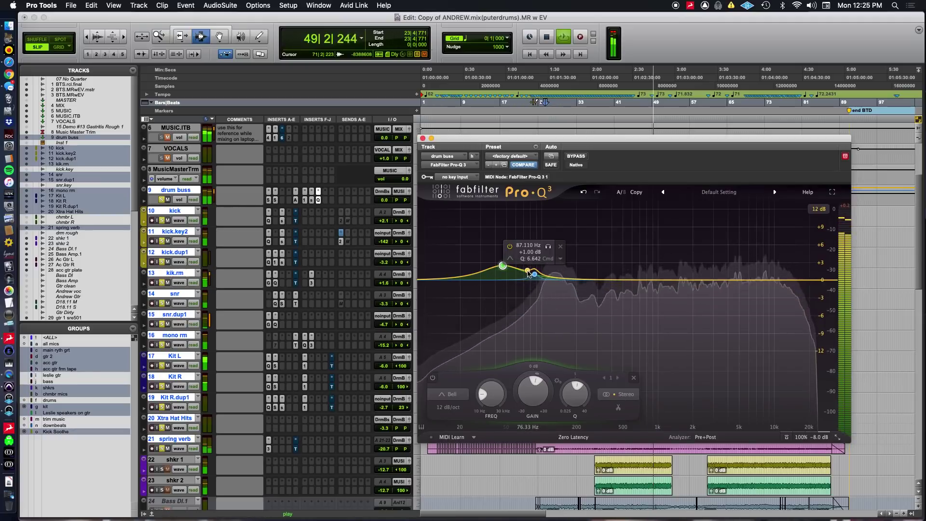
# Bypass every drum buss insert except FabFilter Pro-Q 3, including SIE-Q, Abbey Road Vinyl, AR-1 and Spiff
pyautogui.click(269, 202)
pyautogui.click(275, 200)
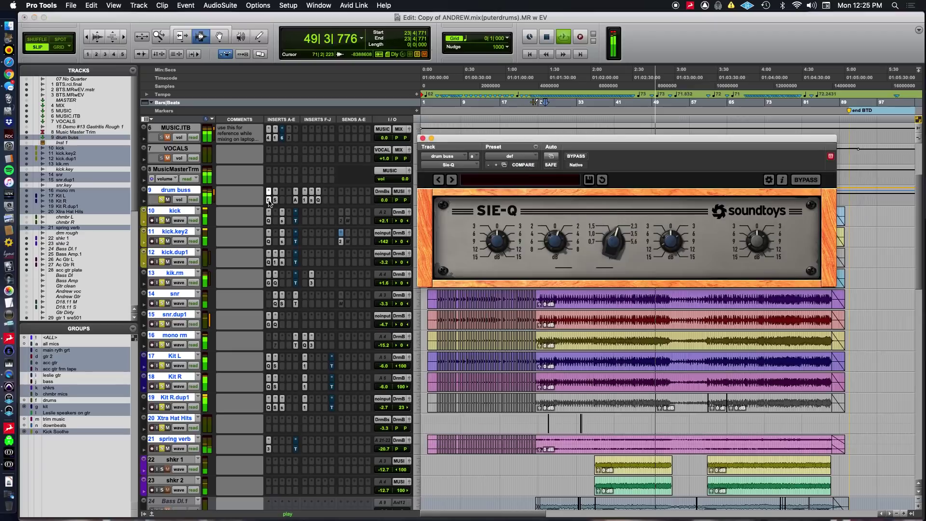
pyautogui.keyDown('super'); pyautogui.click(276, 201); pyautogui.keyUp('super')
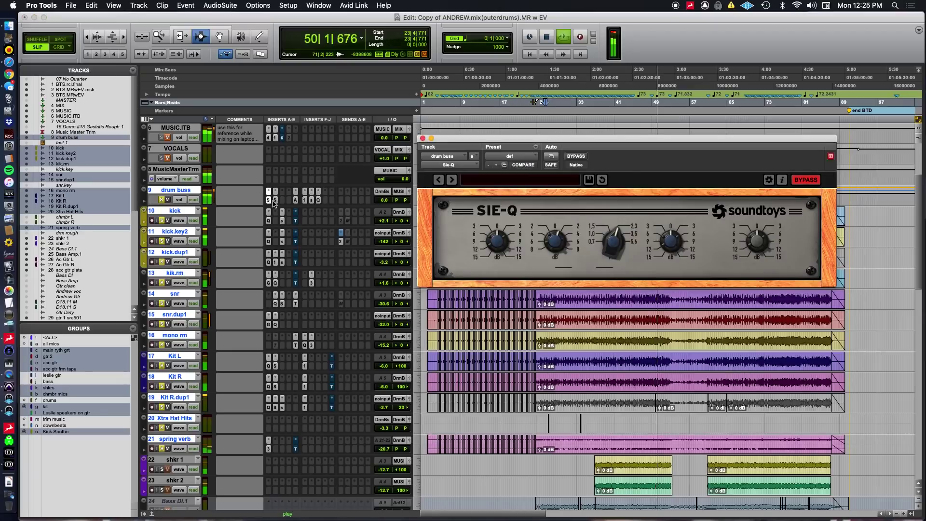
pyautogui.keyDown('super'); pyautogui.click(305, 201); pyautogui.keyUp('super')
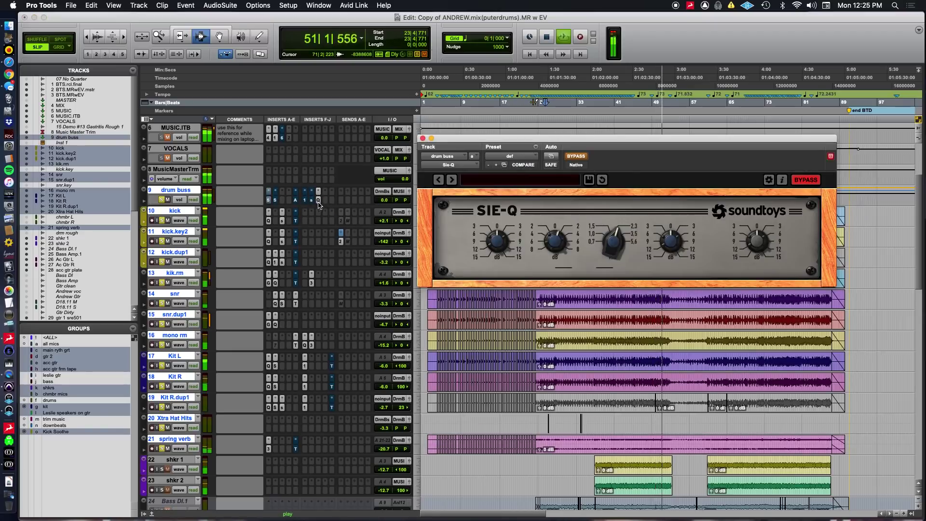
# Open FabFilter Pro-Q 3 on the drum buss and disable its 46.556 Hz bell band
pyautogui.click(318, 200)
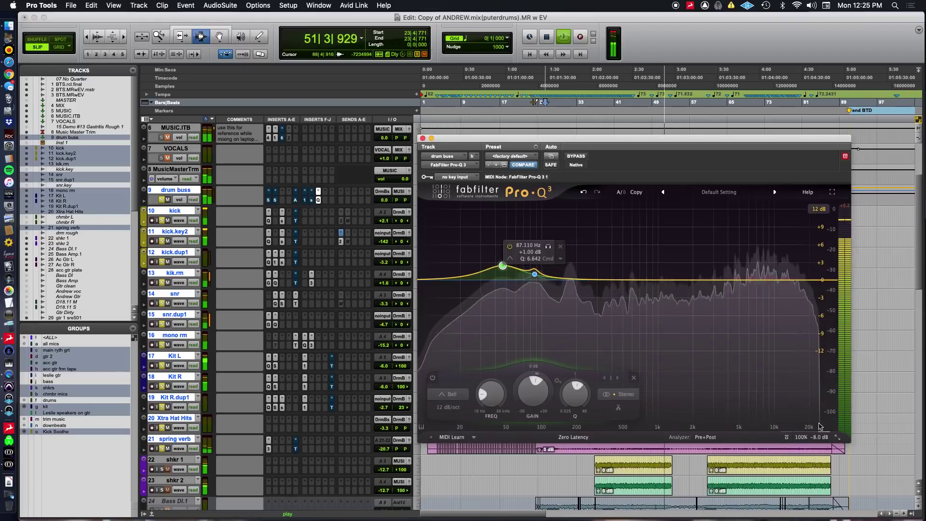
pyautogui.moveTo(503, 263)
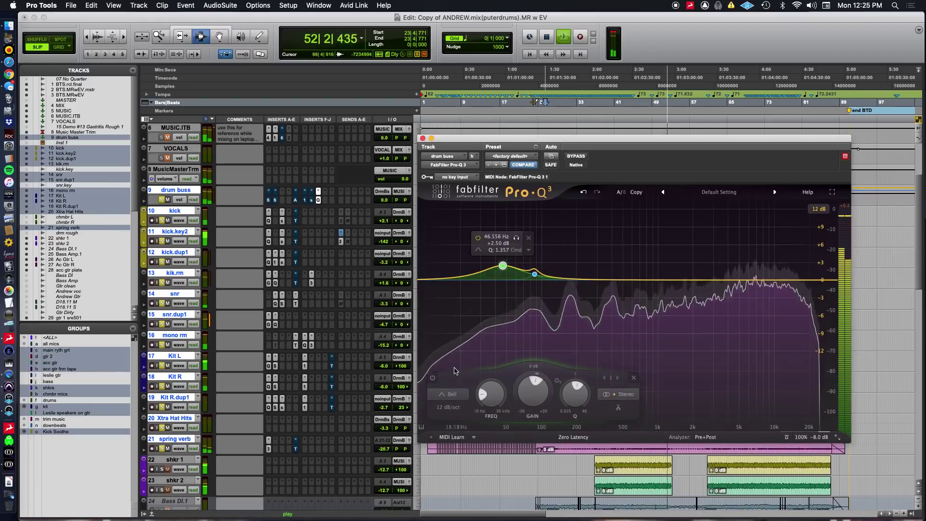
pyautogui.click(477, 237)
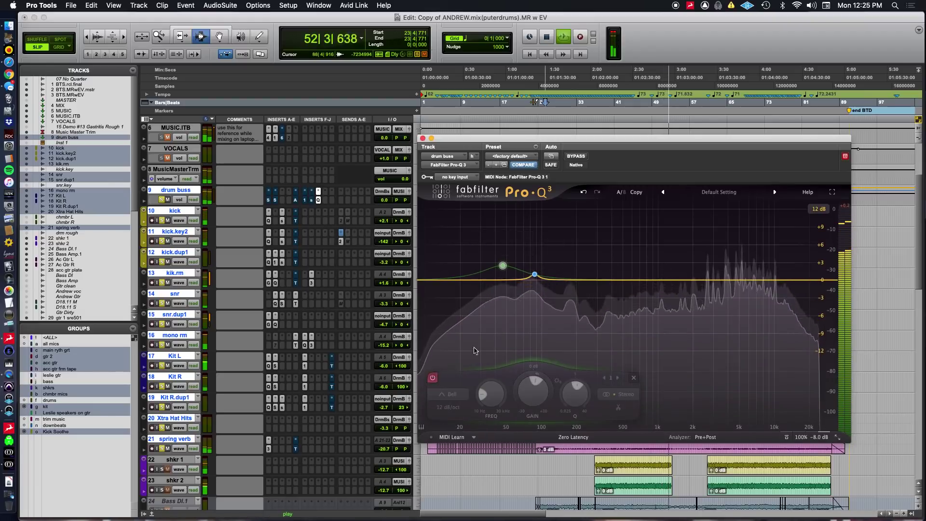
# Disable the 87.110 Hz bell band in the drum buss's FabFilter Pro-Q 3 and restart playback
pyautogui.click(534, 274)
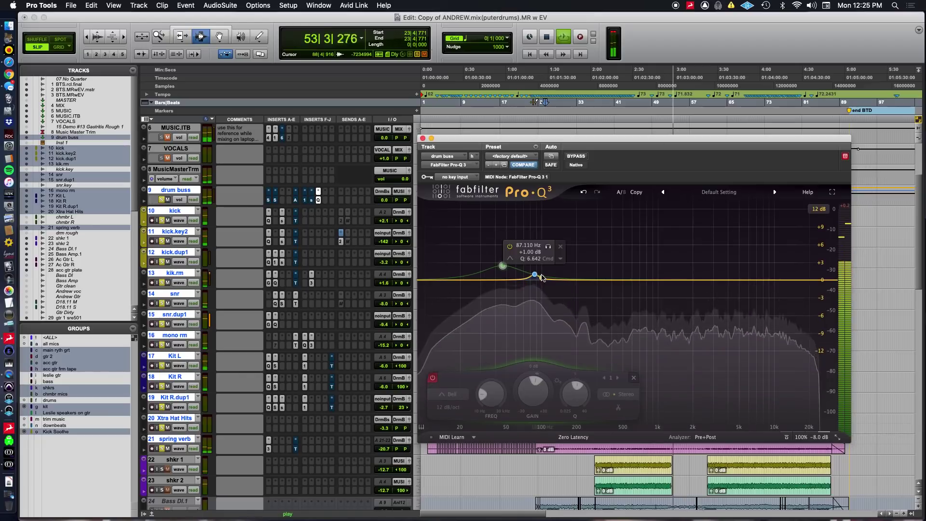
pyautogui.click(433, 378)
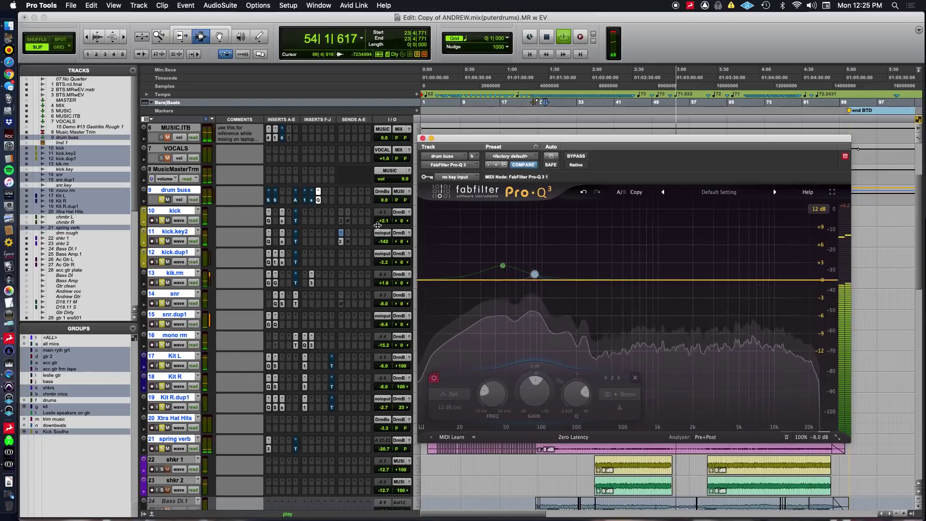
pyautogui.press('space')
pyautogui.press('space')
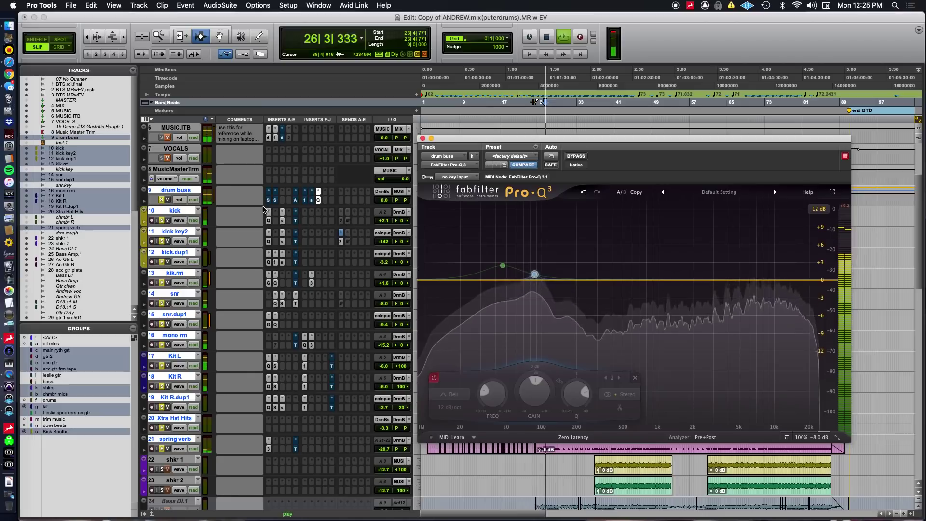
# Take SIE-Q and the insert directly after it out of bypass on the drum buss during playback
pyautogui.click(268, 199)
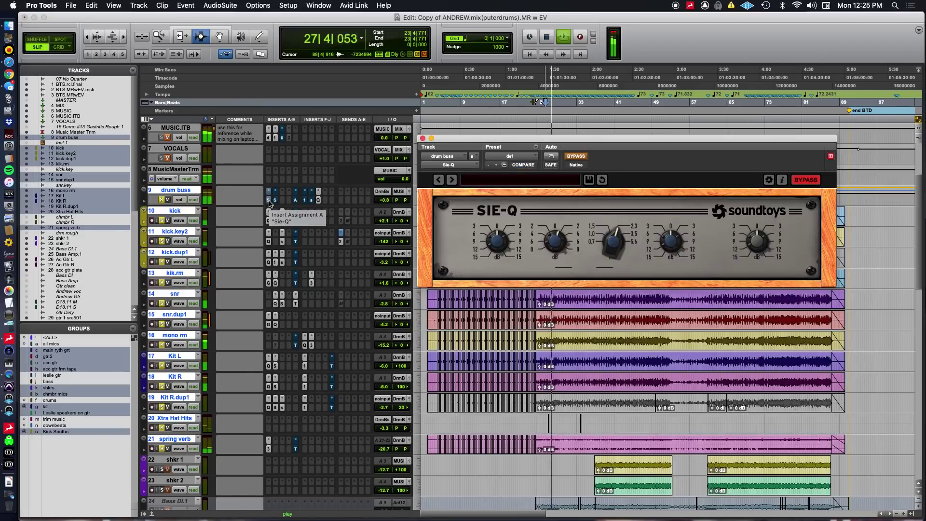
pyautogui.keyDown('super'); pyautogui.click(268, 200); pyautogui.keyUp('super')
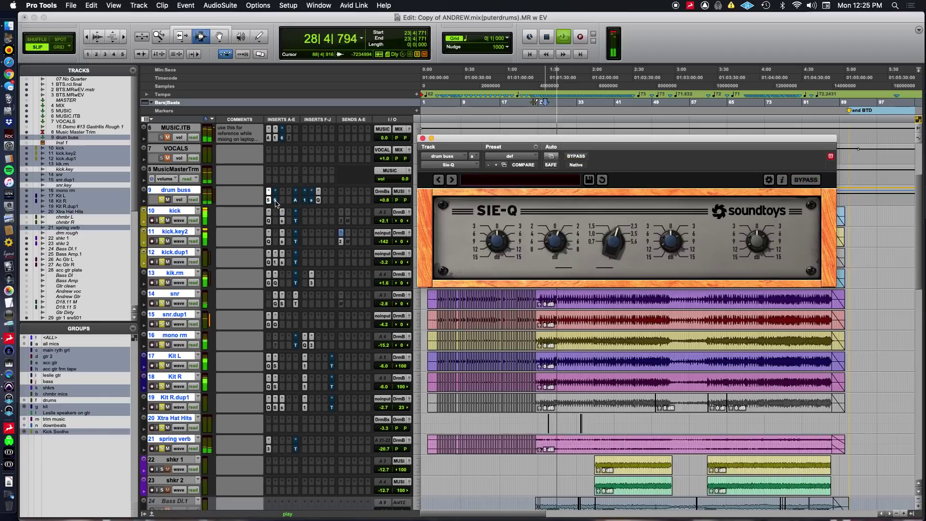
pyautogui.keyDown('super'); pyautogui.click(276, 199); pyautogui.keyUp('super')
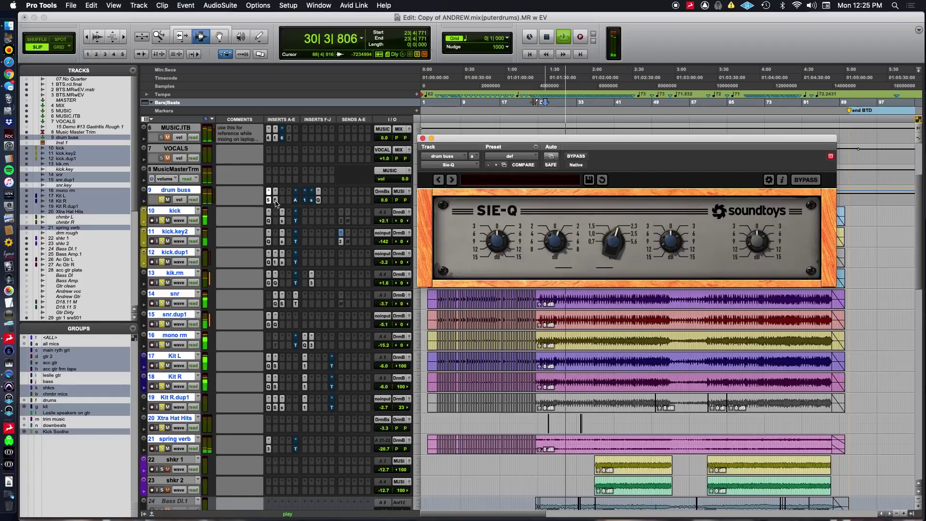
# Open Abbey Road Vinyl on the drum buss, restart playback and take the plugin out of bypass
pyautogui.click(295, 200)
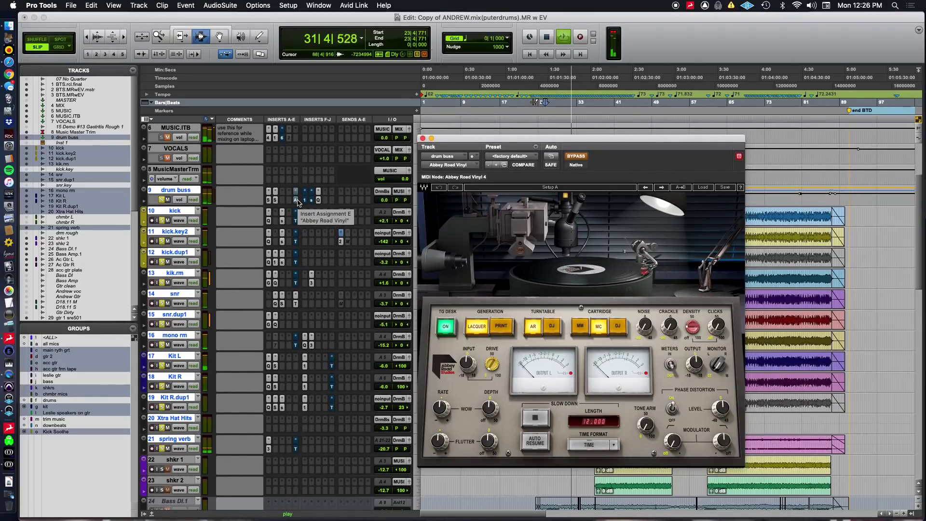
pyautogui.press('space')
pyautogui.press('space')
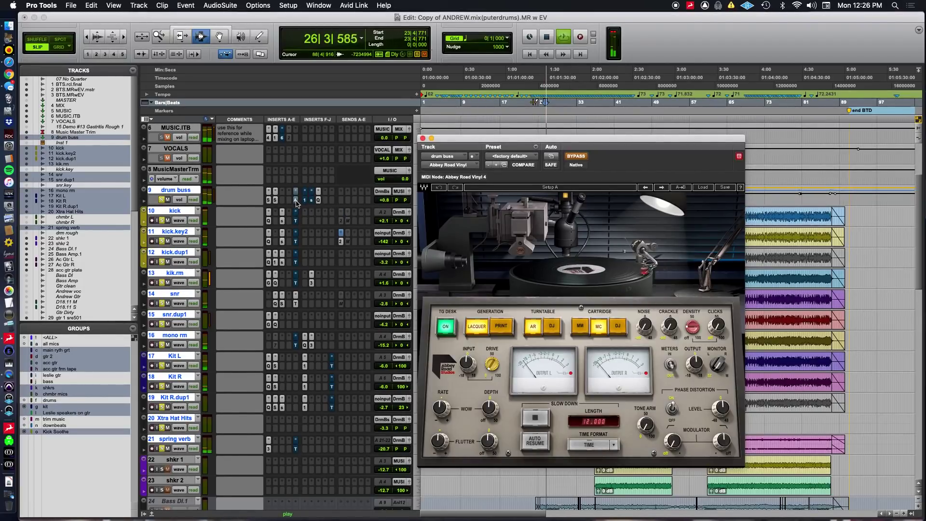
pyautogui.keyDown('super'); pyautogui.click(296, 201); pyautogui.keyUp('super')
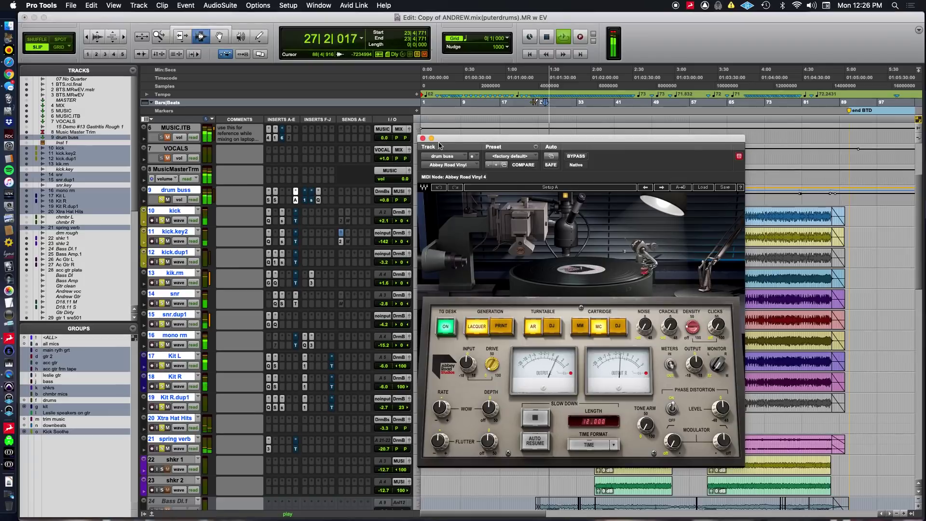
# Move the Abbey Road Vinyl window off the drum clips and replay the section from 24|2|418
pyautogui.moveTo(450, 138); pyautogui.dragTo(642, 121)
pyautogui.click(538, 215)
pyautogui.press('space')
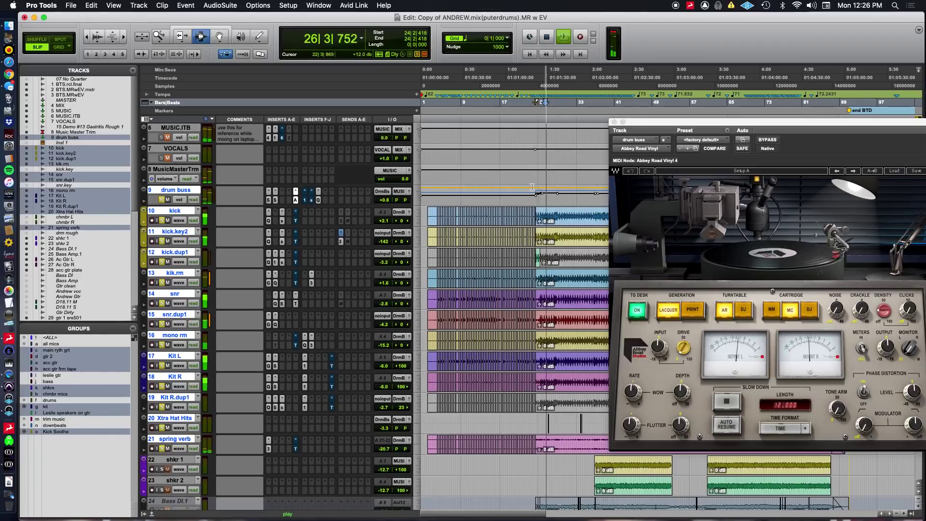
pyautogui.press('space')
pyautogui.press('space')
pyautogui.moveTo(646, 121); pyautogui.dragTo(515, 120)
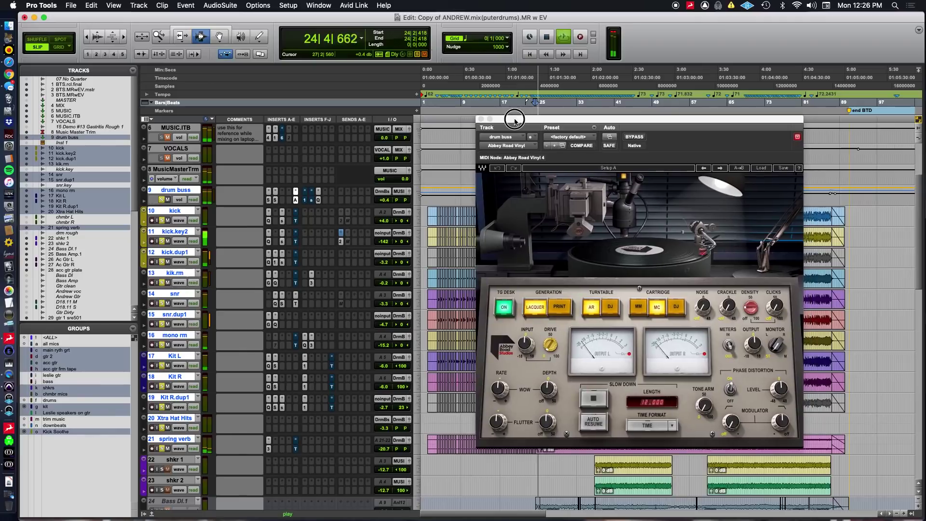
# Compare the drum buss with Abbey Road Vinyl bypassed and active, leave it active and stop playback
pyautogui.press('space')
pyautogui.keyDown('super'); pyautogui.click(295, 201); pyautogui.keyUp('super')
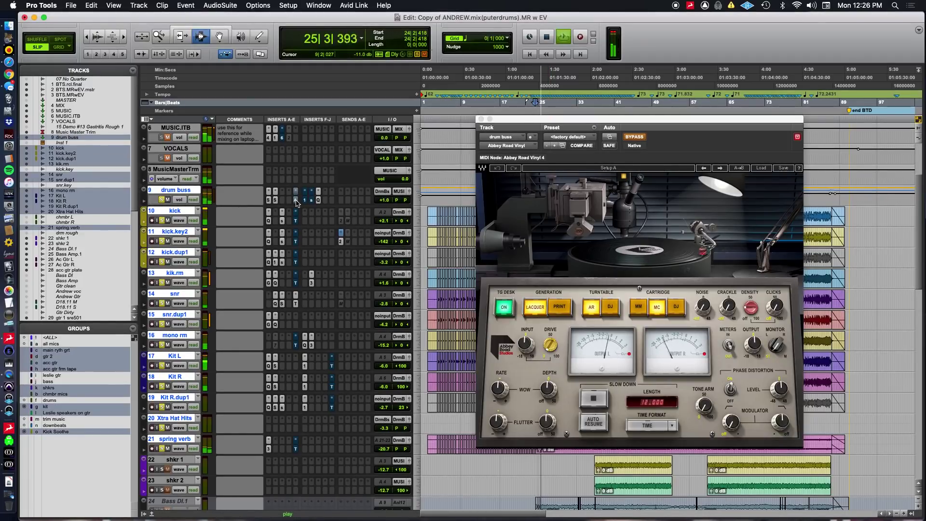
pyautogui.press('space')
pyautogui.keyDown('super'); pyautogui.click(296, 201); pyautogui.keyUp('super')
pyautogui.press('space')
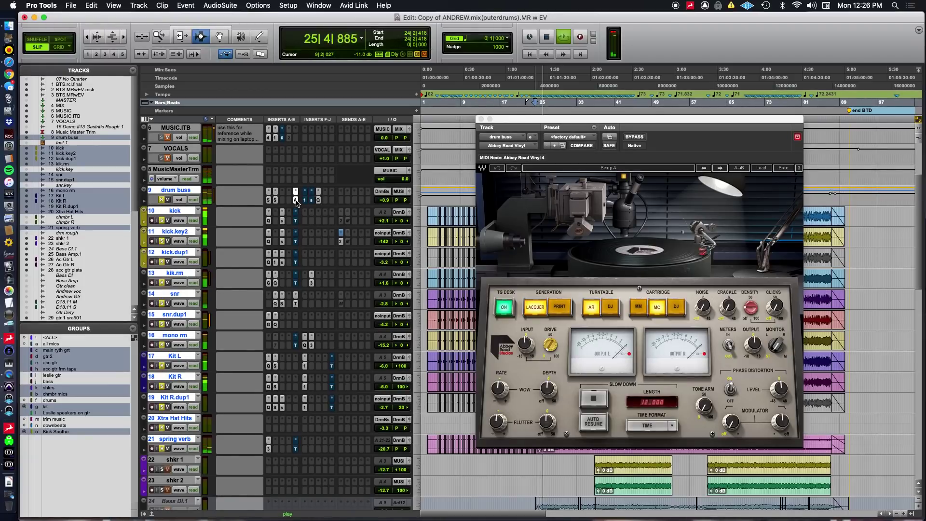
pyautogui.press('space')
pyautogui.press('super+Tab')
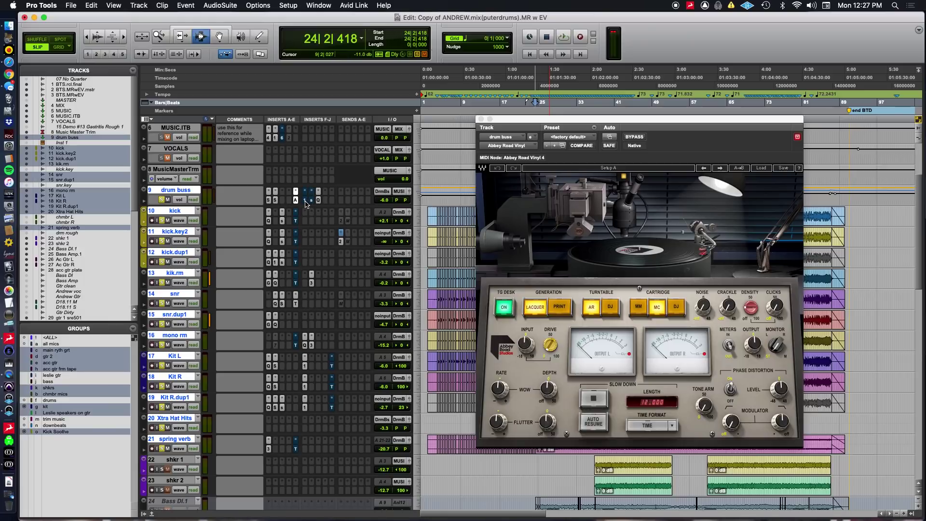
# Activate AR-1 on the drum buss during playback and compare it with its bypassed sound, leaving it active
pyautogui.click(305, 202)
pyautogui.press('space')
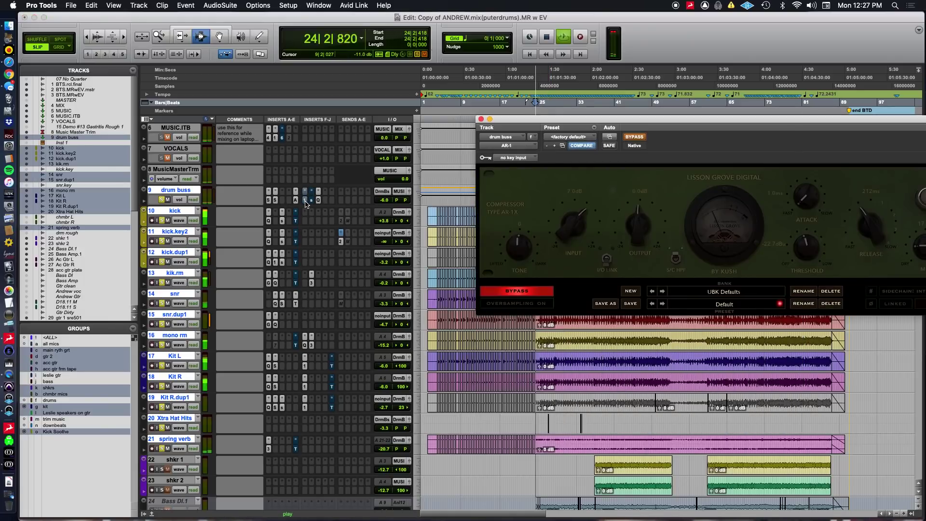
pyautogui.keyDown('super'); pyautogui.click(305, 201); pyautogui.keyUp('super')
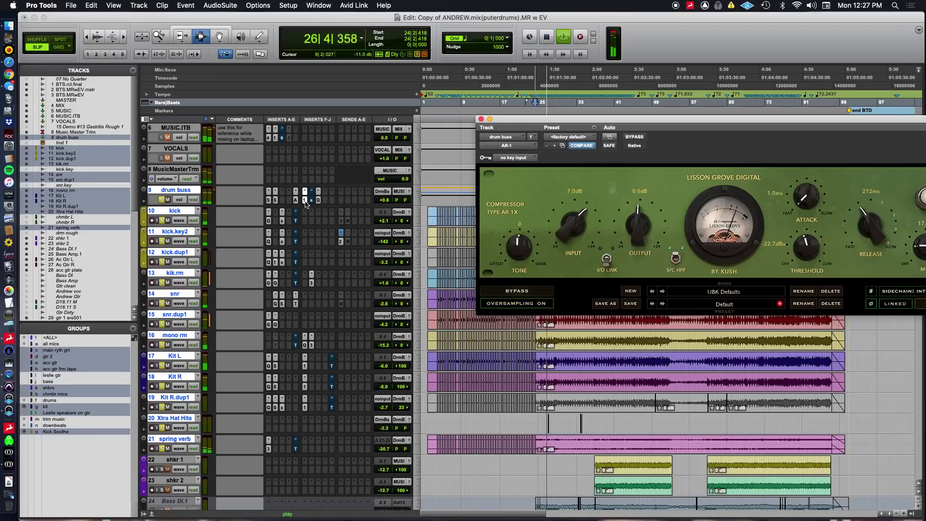
pyautogui.keyDown('super'); pyautogui.click(306, 203); pyautogui.keyUp('super')
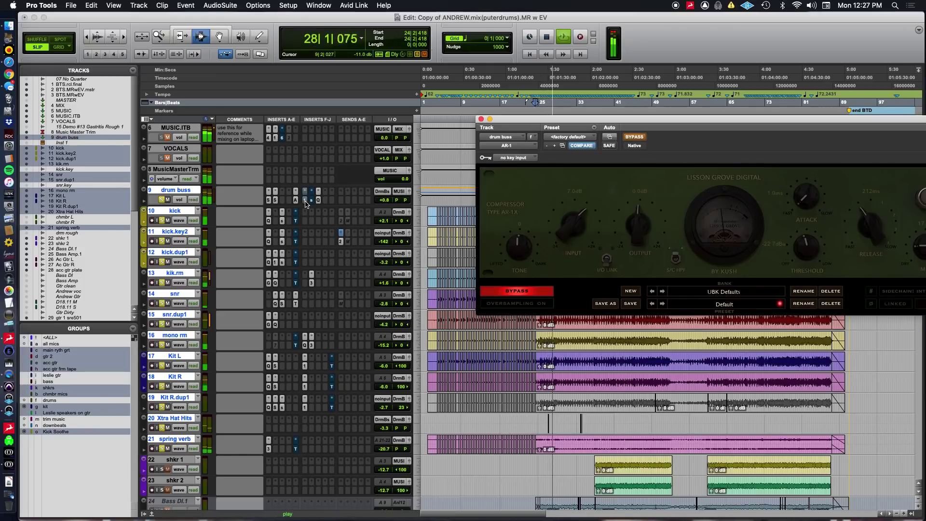
pyautogui.keyDown('super'); pyautogui.click(306, 203); pyautogui.keyUp('super')
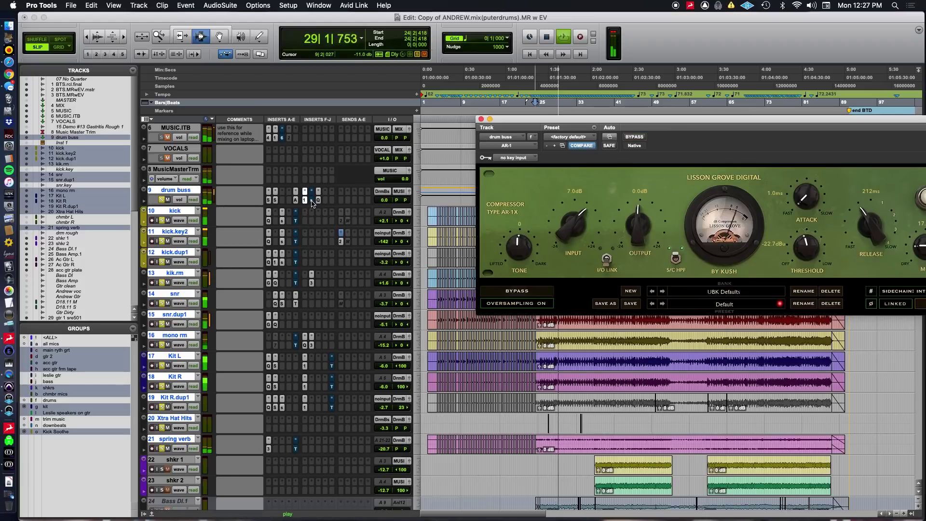
# Activate Spiff on the drum buss and compare it with its bypassed sound, leaving it active
pyautogui.click(311, 200)
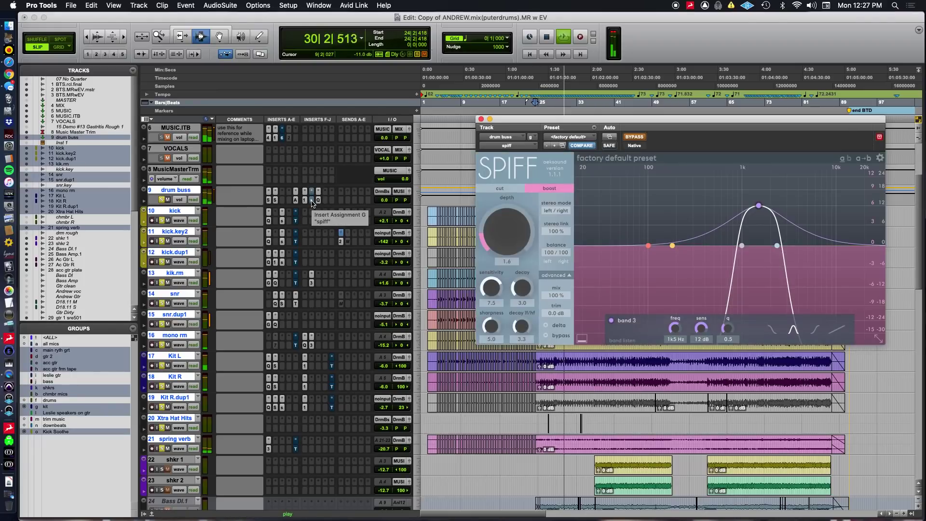
pyautogui.keyDown('super'); pyautogui.click(311, 201); pyautogui.keyUp('super')
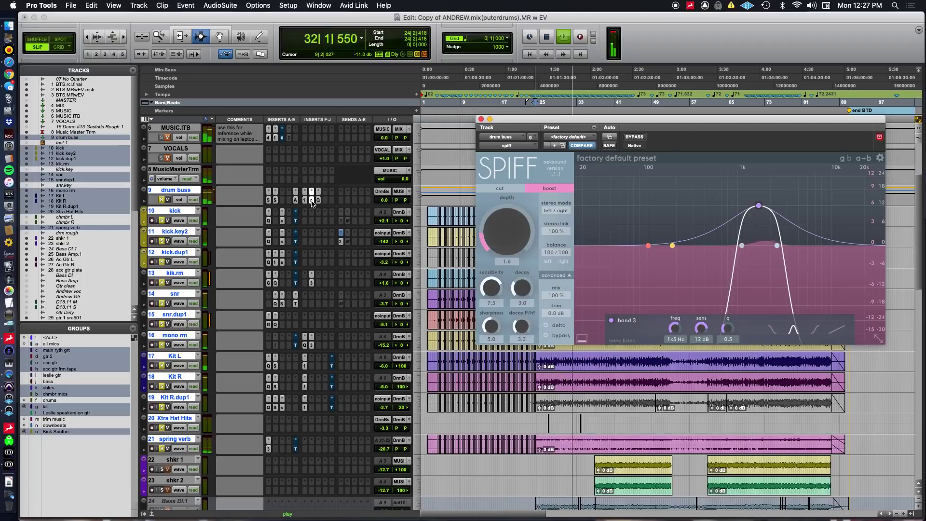
pyautogui.keyDown('super'); pyautogui.click(311, 199); pyautogui.keyUp('super')
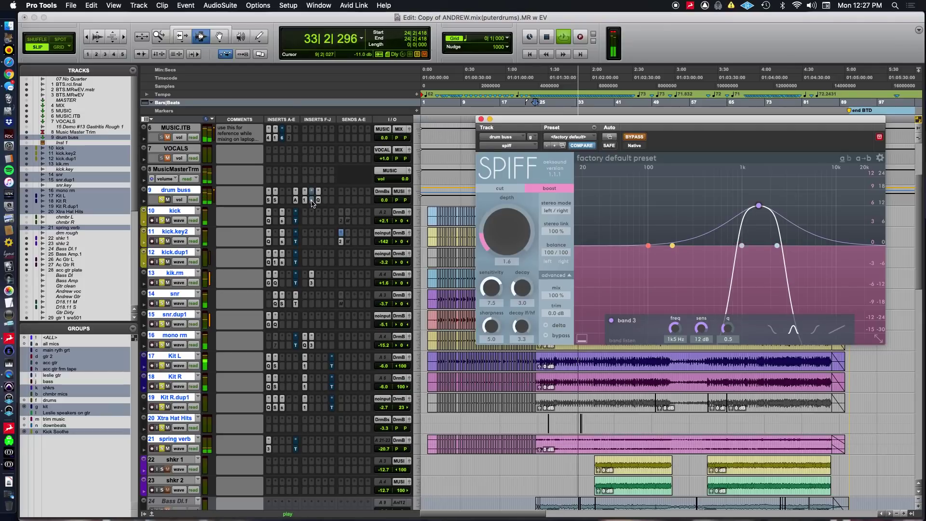
pyautogui.keyDown('super'); pyautogui.click(312, 201); pyautogui.keyUp('super')
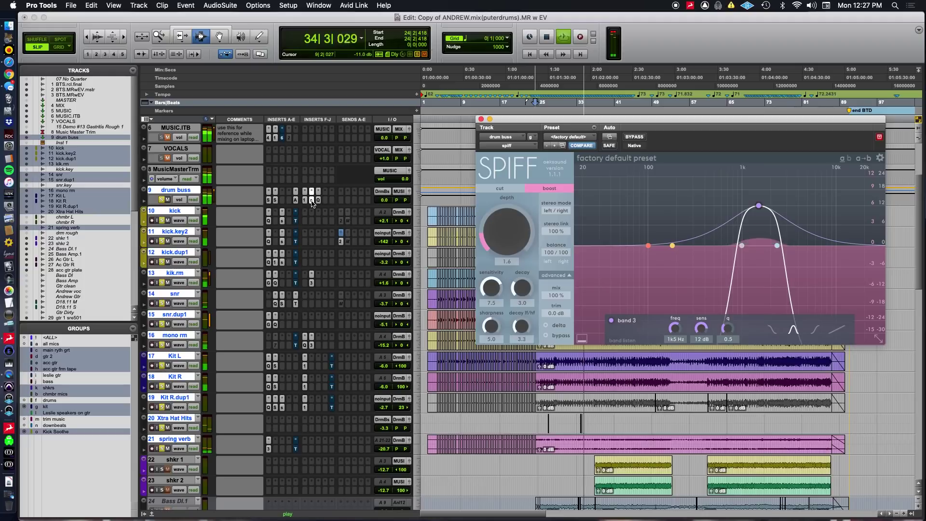
# Re-enable the 46.556 Hz and 87.110 Hz bell bands in the drum buss's FabFilter Pro-Q 3 and close the plugin
pyautogui.click(318, 201)
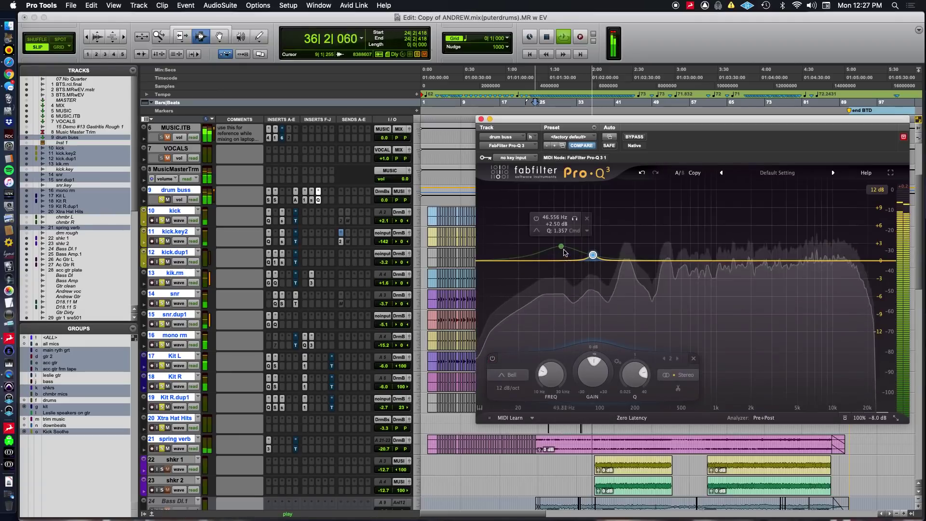
pyautogui.click(492, 359)
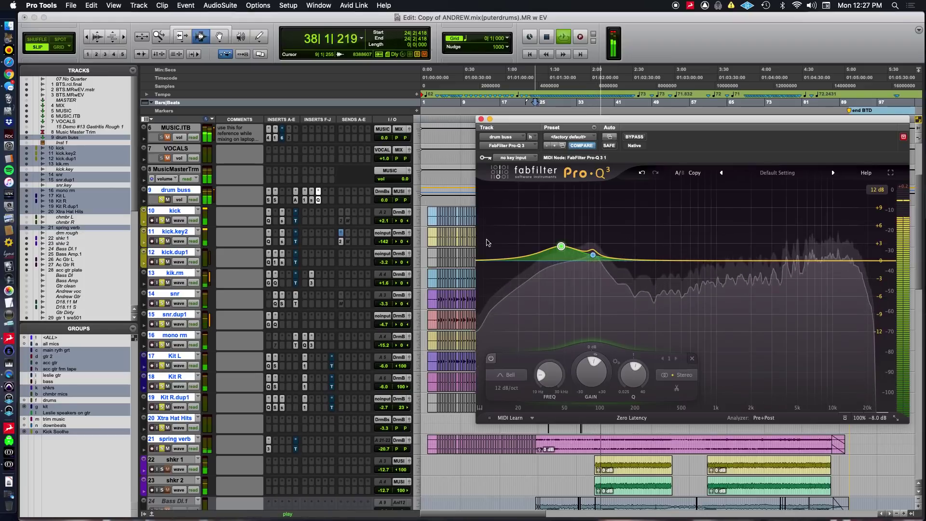
pyautogui.click(481, 119)
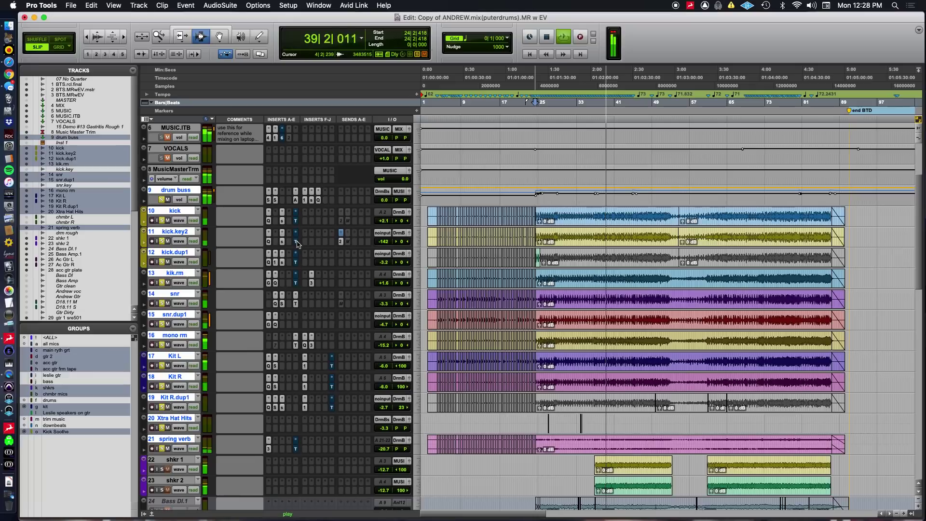
pyautogui.press('super+Tab')
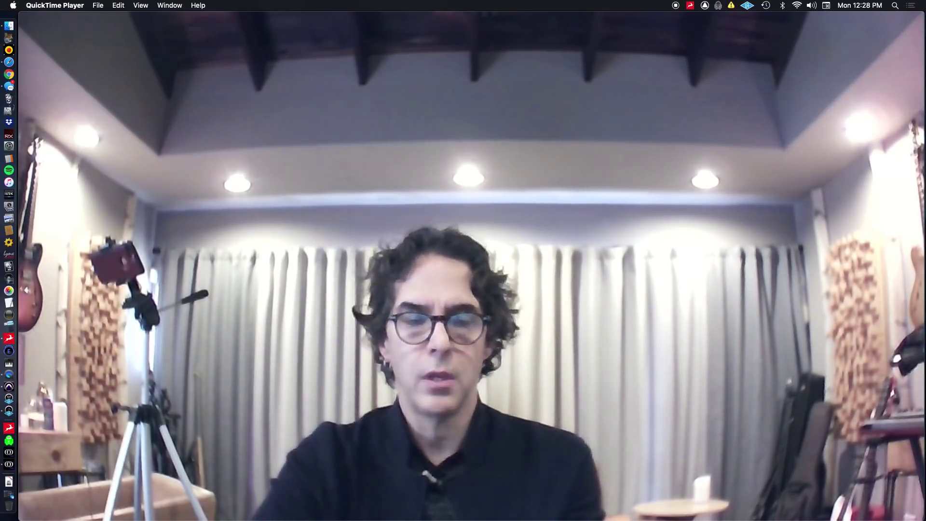
pyautogui.moveTo(396, 107)
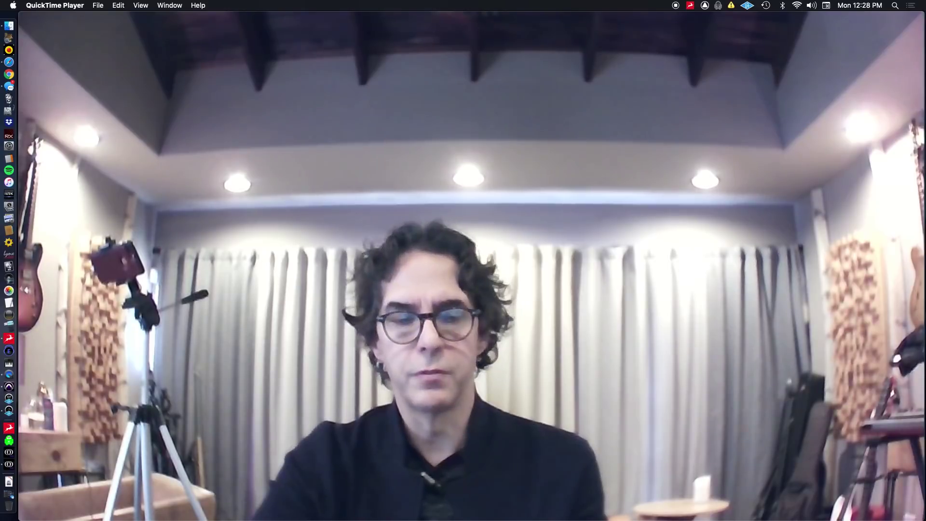
pyautogui.press('super+Tab')
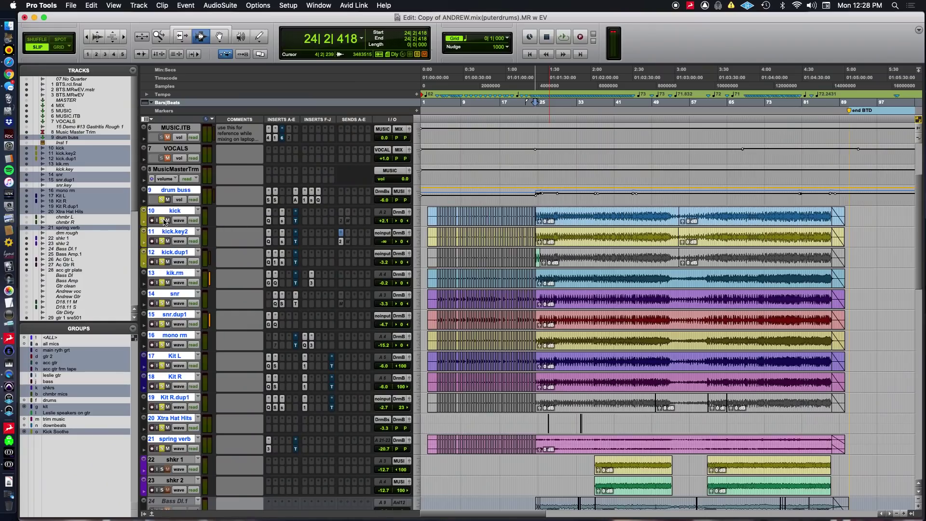
pyautogui.press('super+Tab')
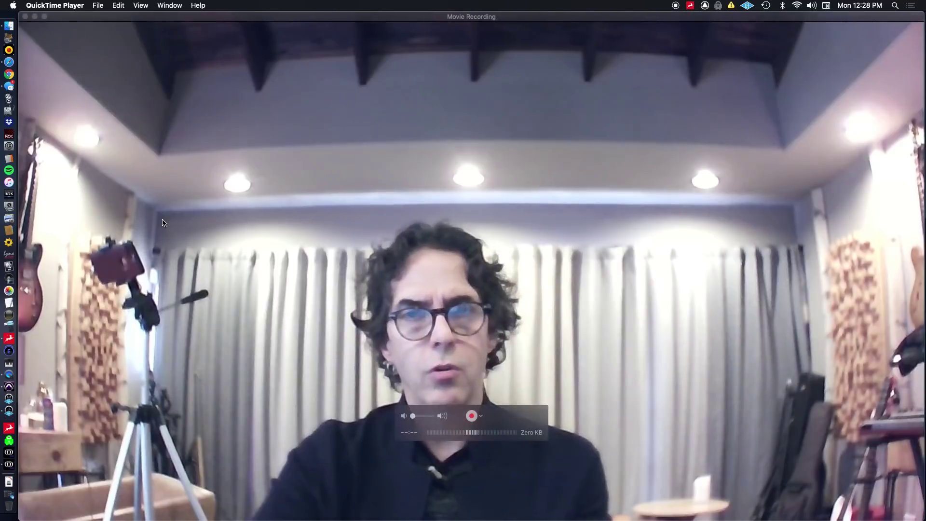
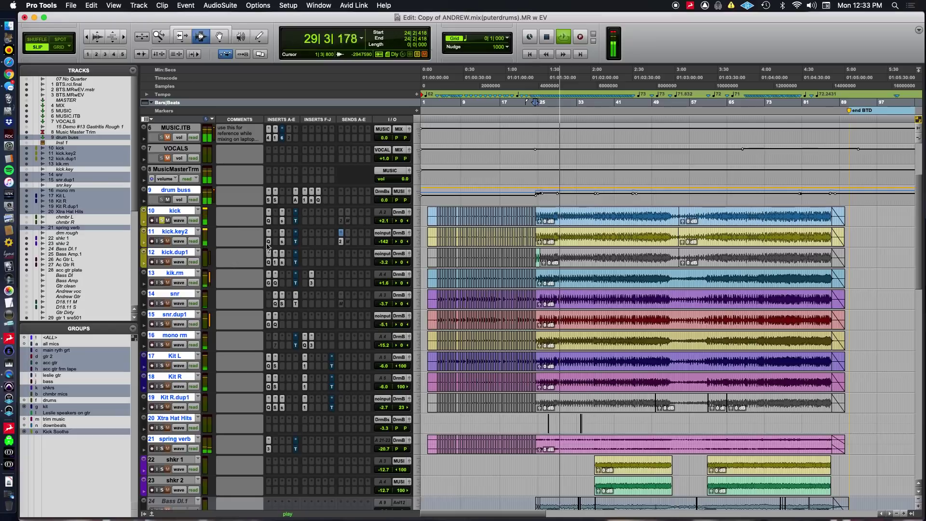
# Open FabFilter Pro-Q 3 on the kick track and compare the kick with the equalizer bypassed and active
pyautogui.click(269, 221)
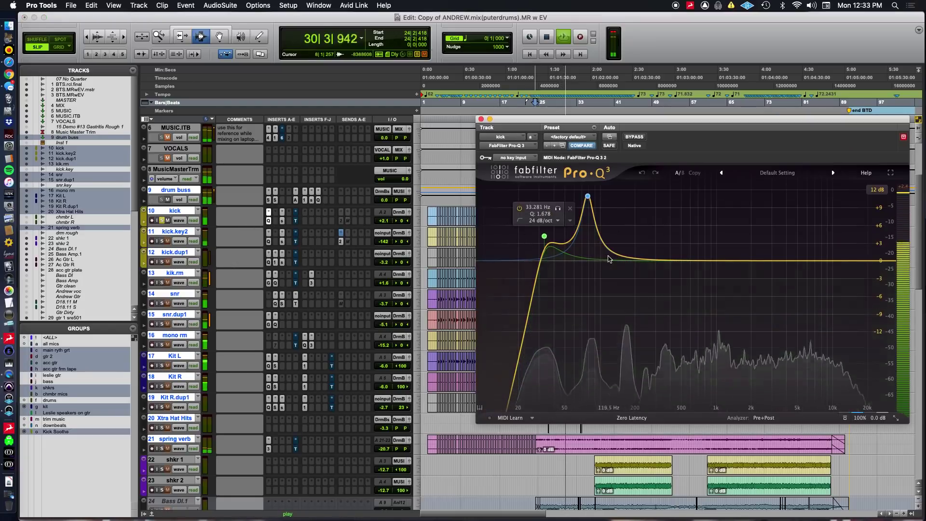
pyautogui.click(634, 138)
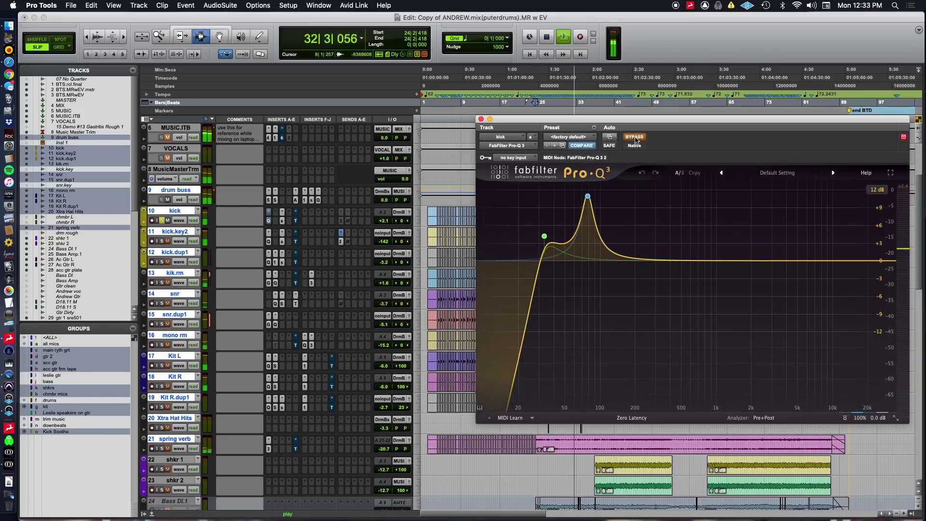
pyautogui.click(634, 137)
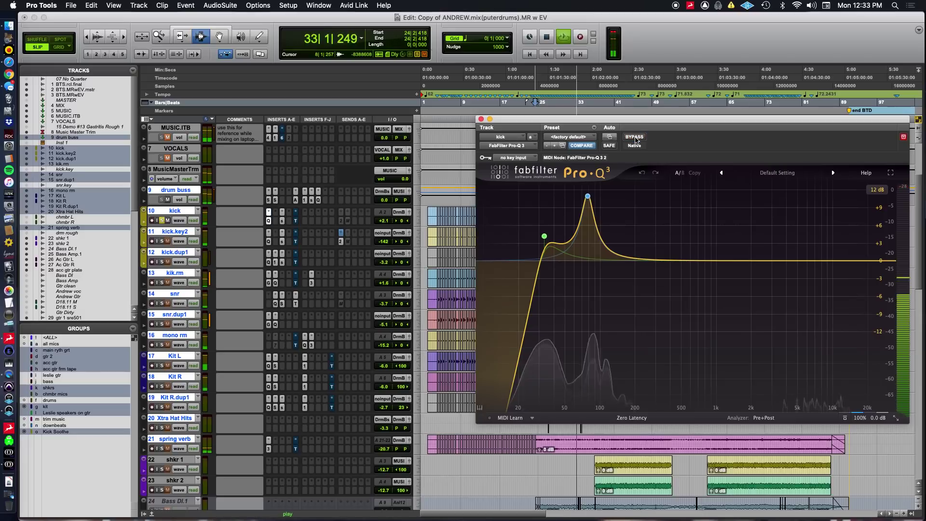
pyautogui.press('space')
pyautogui.press('super+Tab')
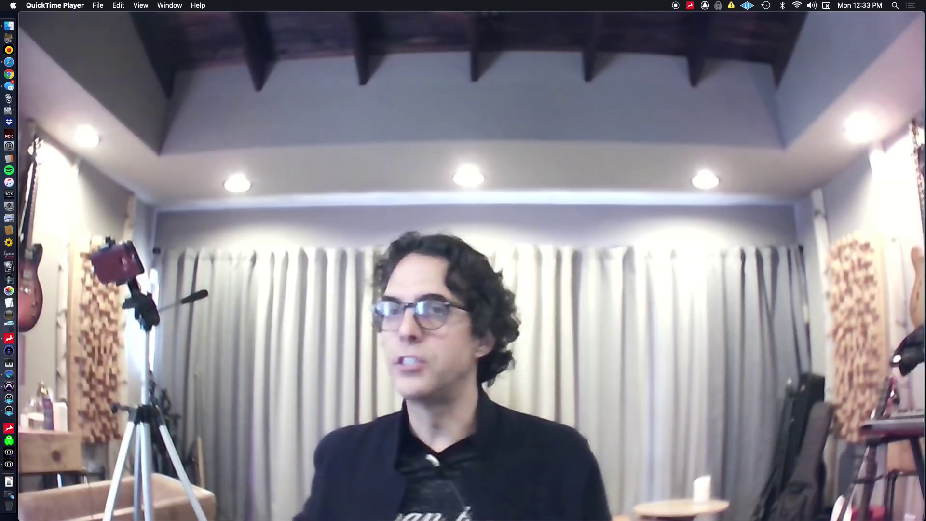
pyautogui.press('super+Tab')
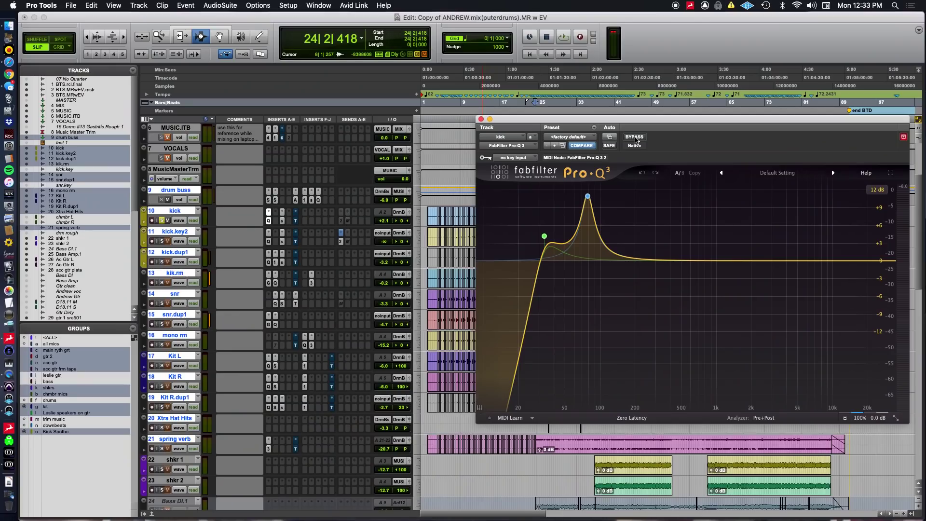
# Examine the bell and low-cut bands in the kick track's FabFilter Pro-Q 3 and start playback
pyautogui.click(587, 198)
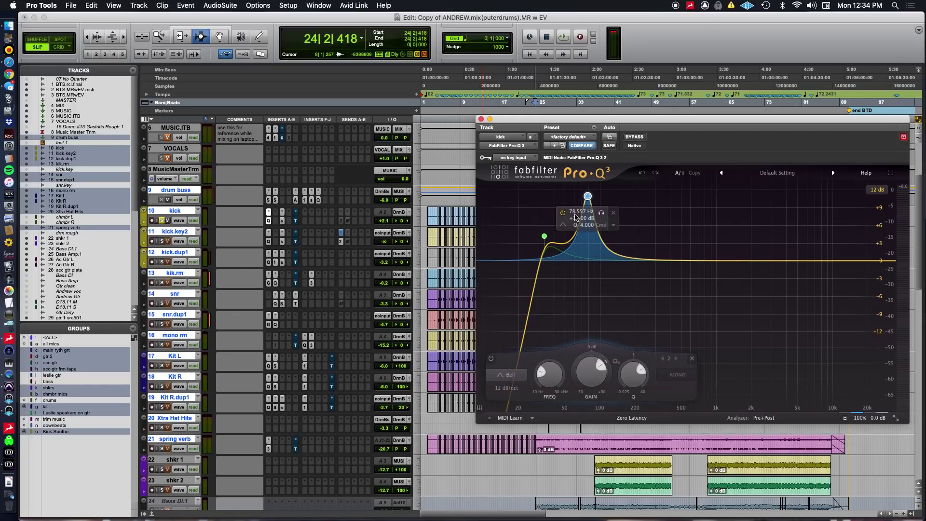
pyautogui.press('super+Tab')
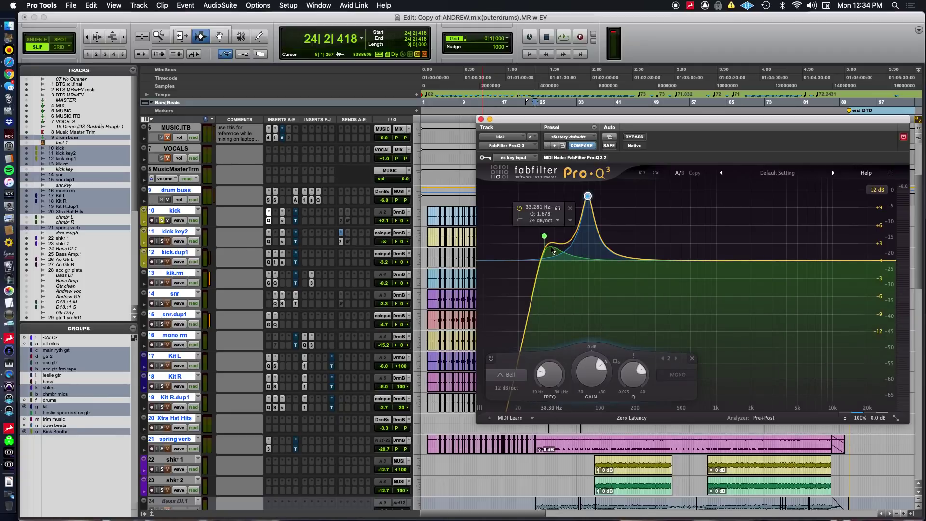
pyautogui.press('space')
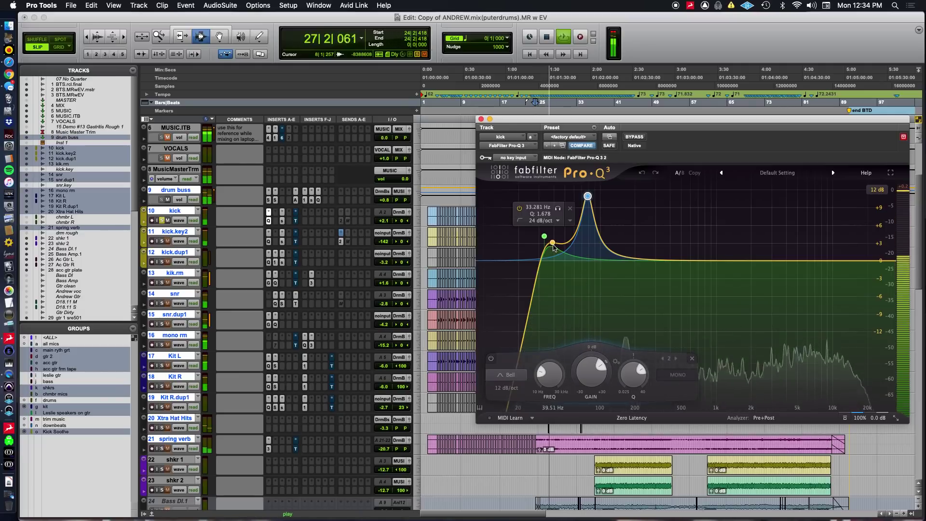
# Solo the kik.rm track and audition it alongside the kick, leaving both soloed
pyautogui.click(162, 283)
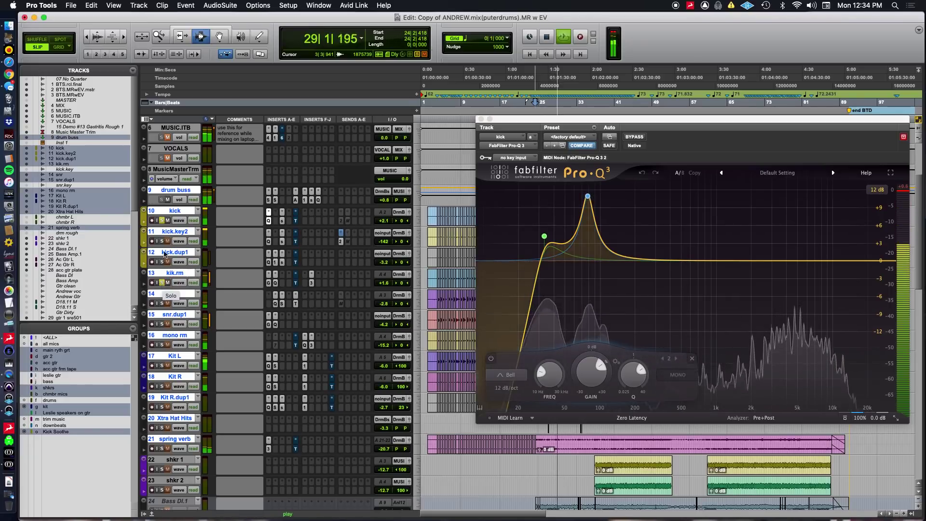
pyautogui.click(162, 220)
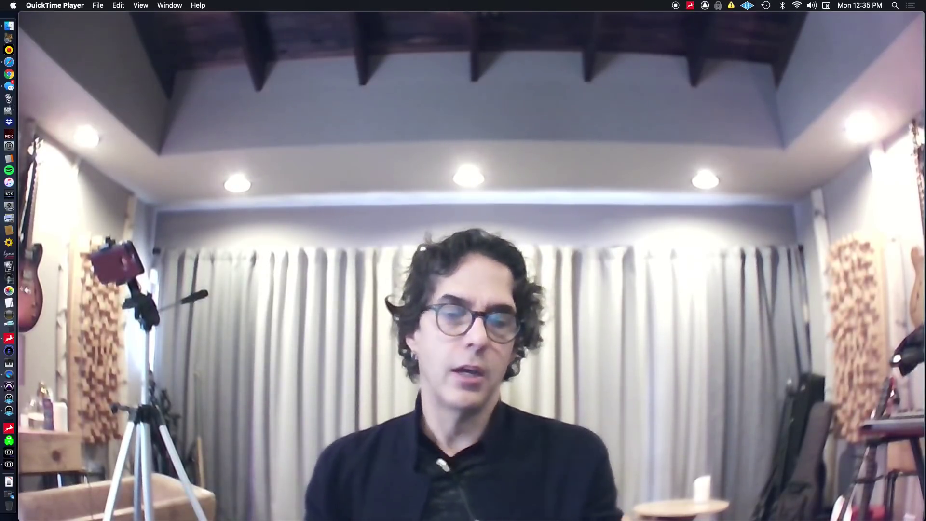
pyautogui.press('super+Tab')
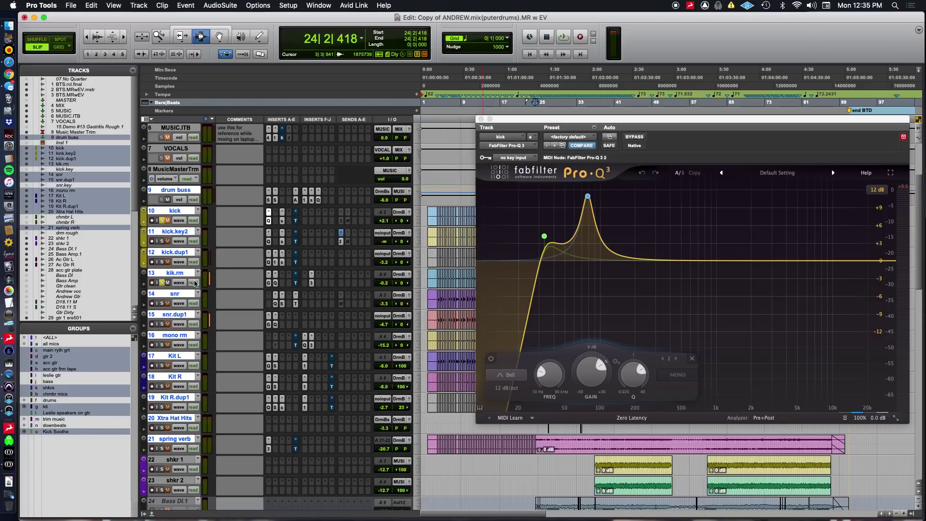
# Open FabFilter Pro-G on the kik.rm track and listen to the gate working during playback
pyautogui.click(268, 283)
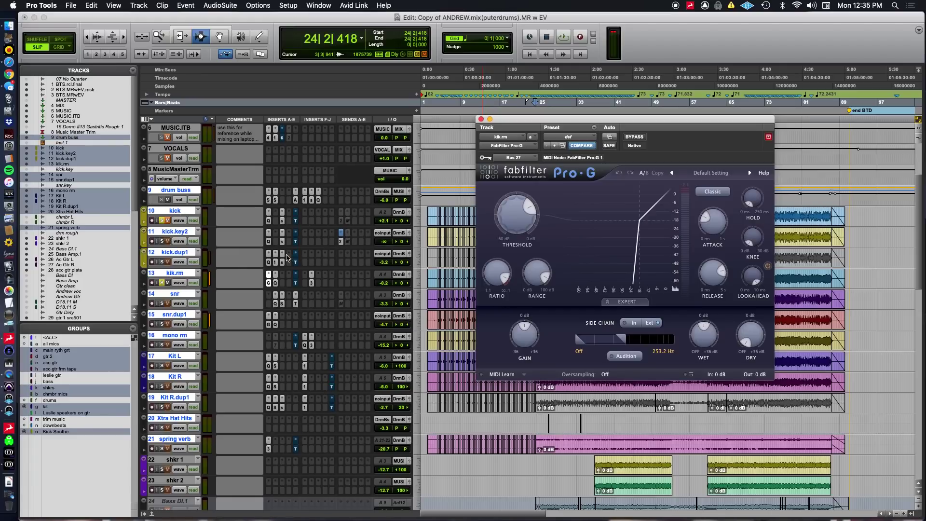
pyautogui.press('space')
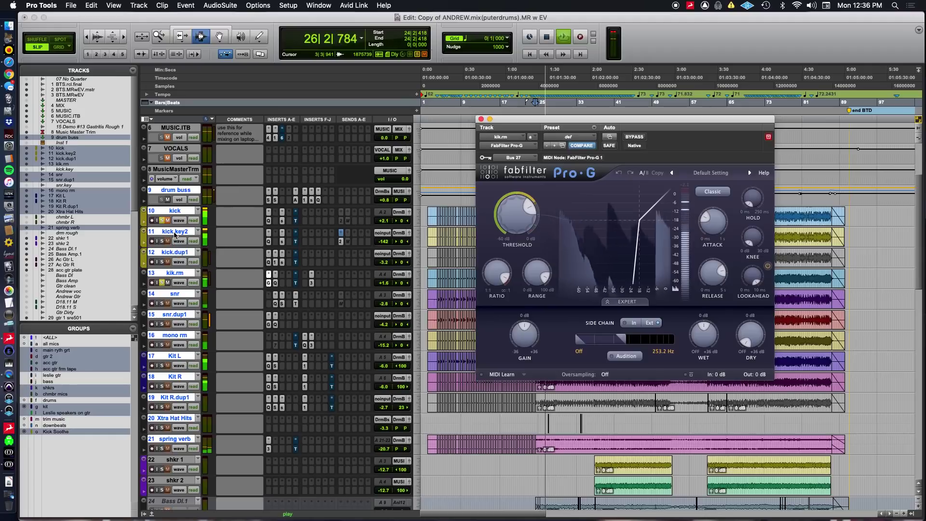
pyautogui.press('super+Tab')
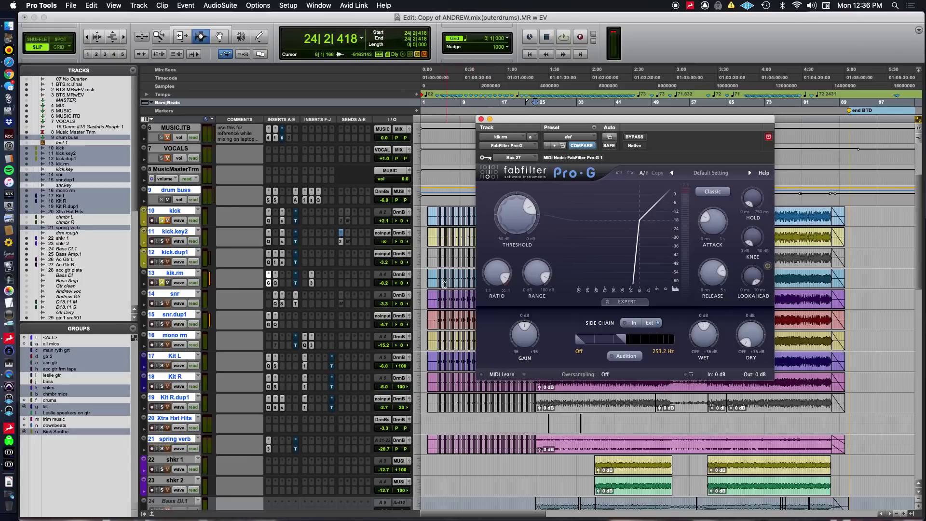
pyautogui.press('space')
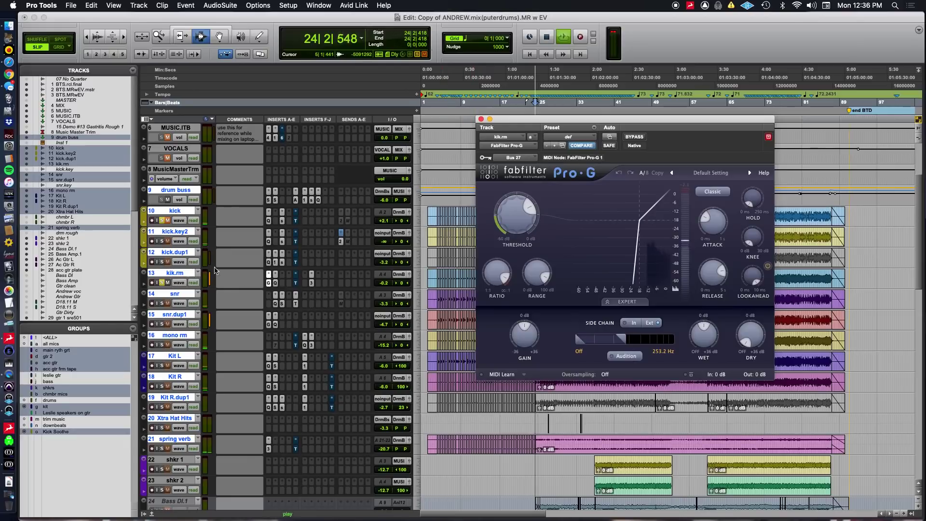
# Inspect the Bus 27 send on kick.key2 that feeds Pro-G's key input, and close the send window
pyautogui.click(341, 241)
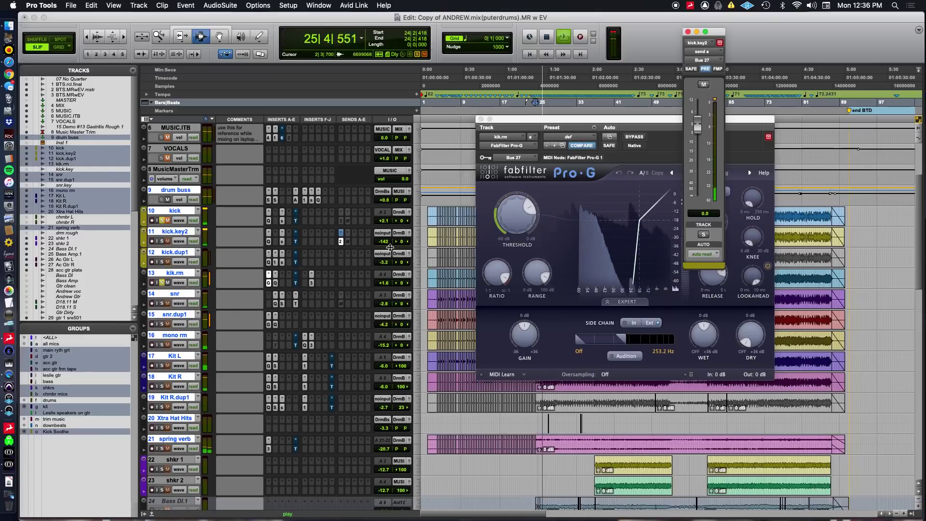
pyautogui.click(688, 32)
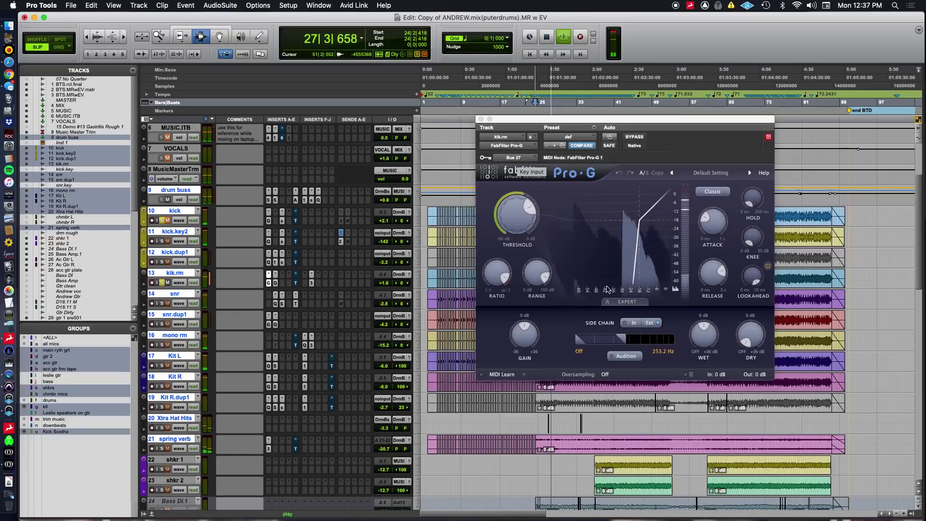
pyautogui.moveTo(544, 278)
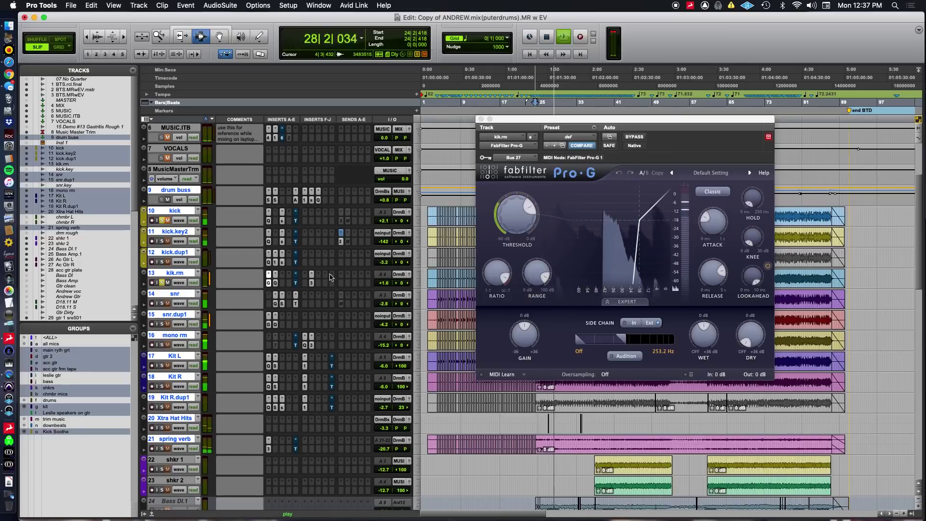
# Review the FabFilter Pro-Q 3 bands and the Mod Delay III settings on the kik.rm track
pyautogui.click(275, 284)
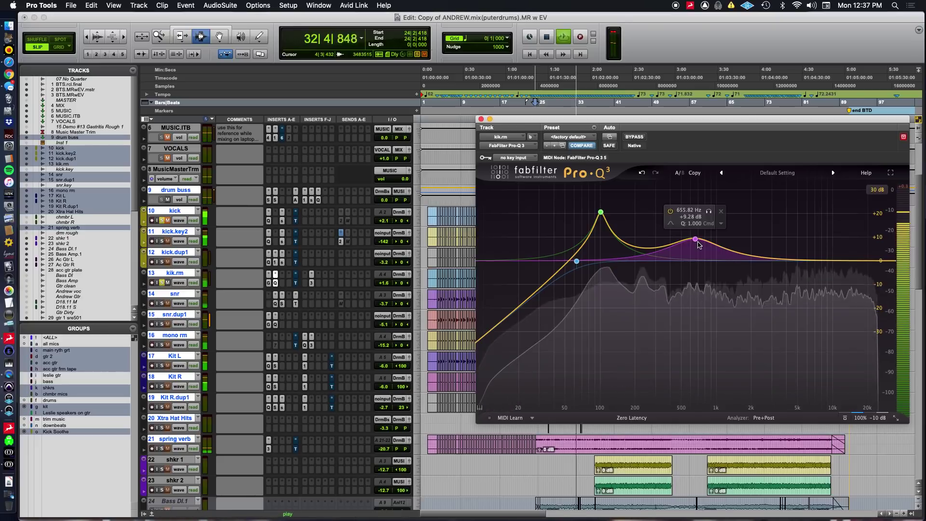
pyautogui.click(311, 282)
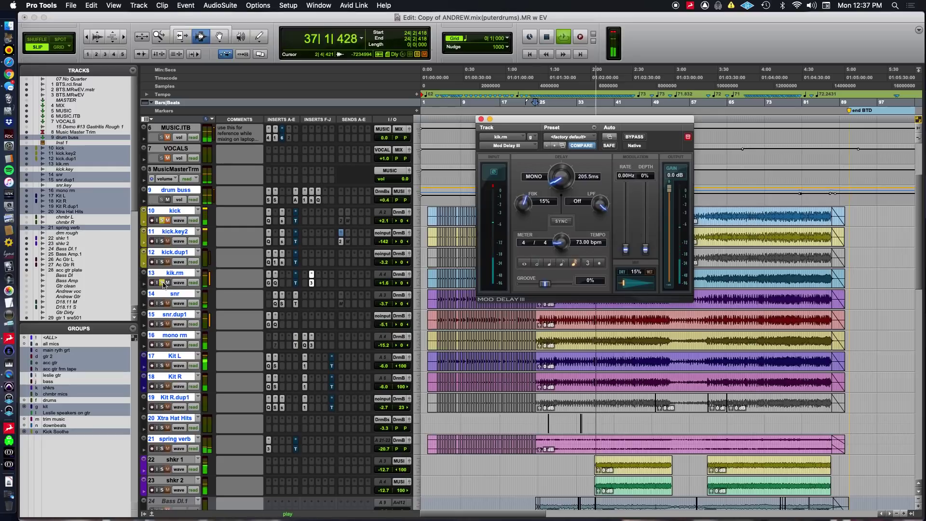
# Compare the full drum mix with kik.rm muted and active, leaving the track unmuted
pyautogui.click(163, 303)
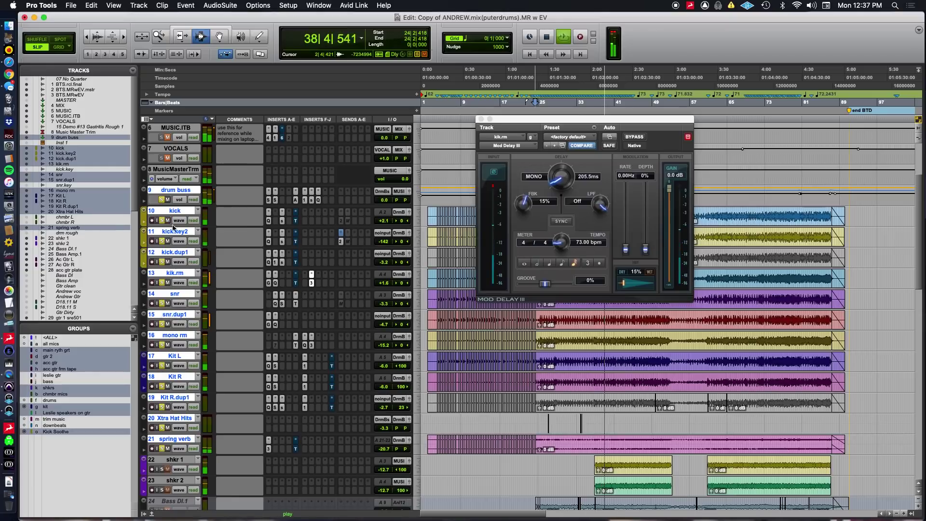
pyautogui.click(168, 283)
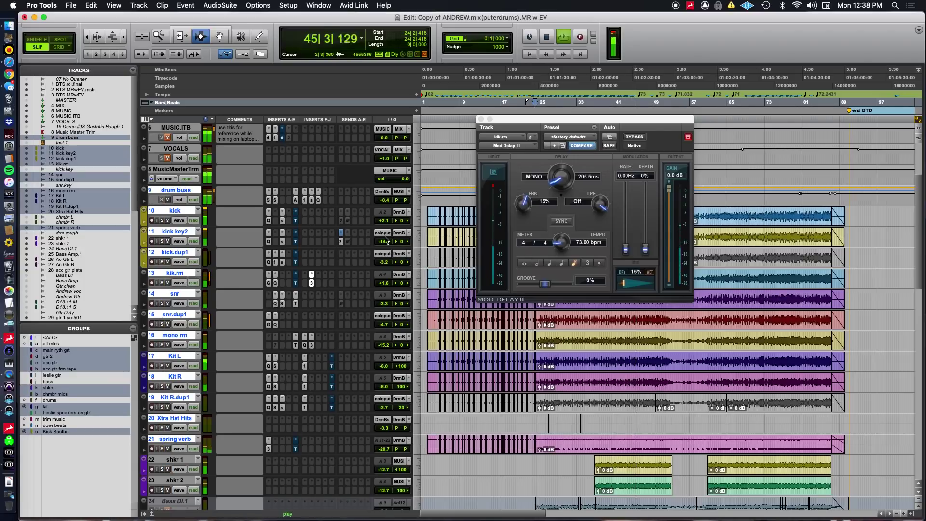
pyautogui.press('space')
pyautogui.press('space')
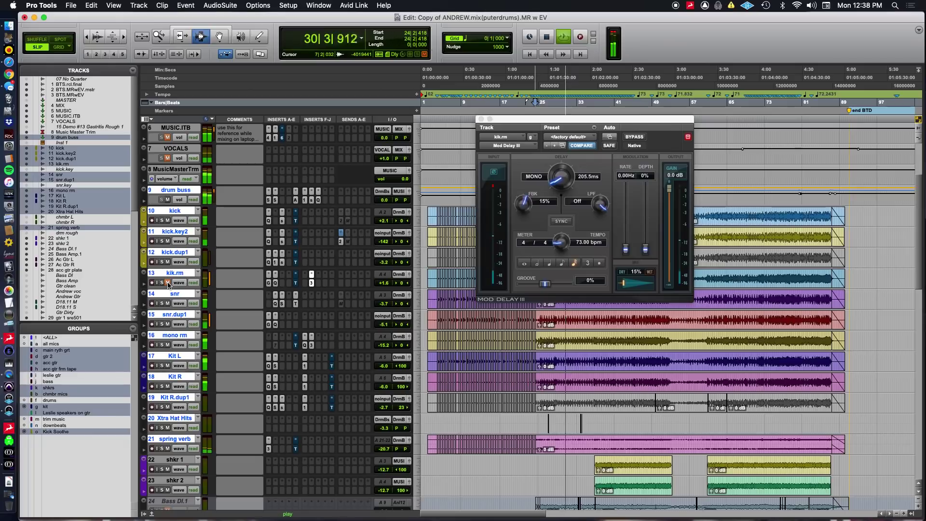
pyautogui.press('super+Tab')
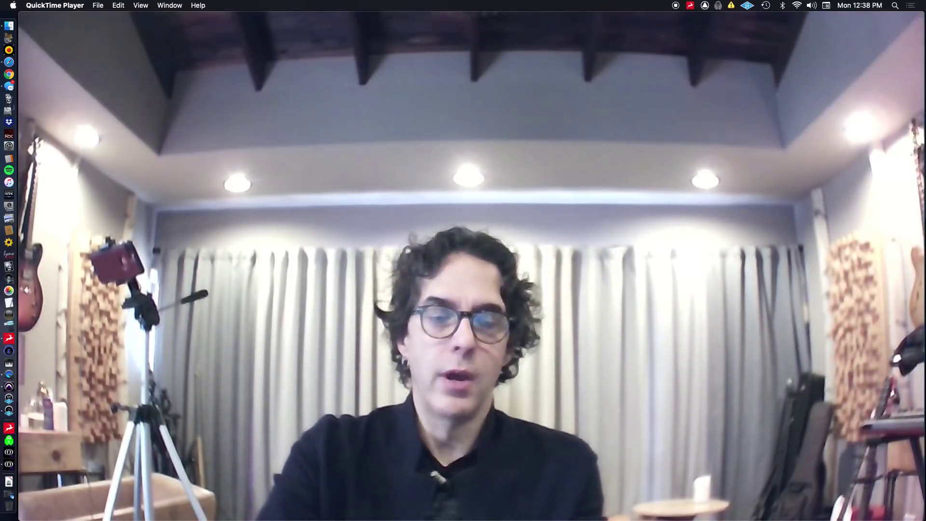
pyautogui.press('super+Tab')
pyautogui.click(168, 282)
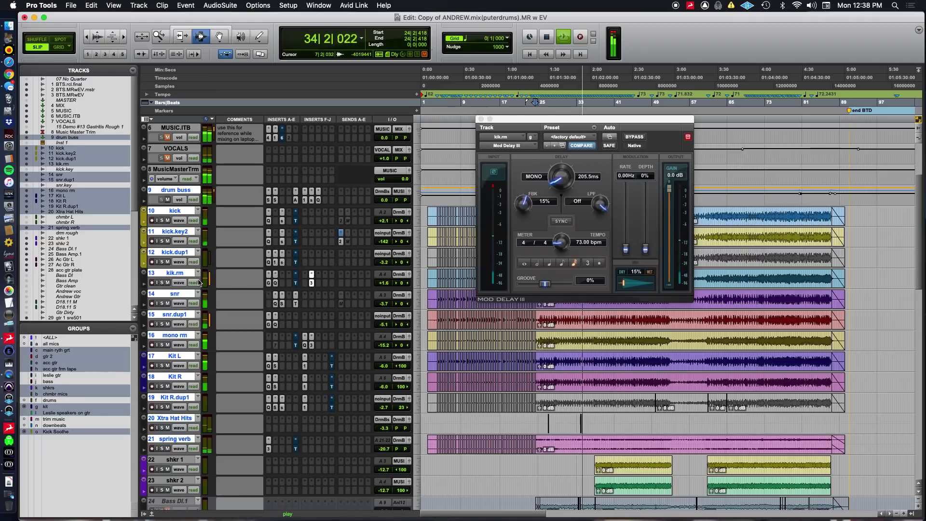
# Close Mod Delay III, stop playback, and place the playback start at 24|2|023, just before the first full kick.dup1 hits
pyautogui.click(481, 120)
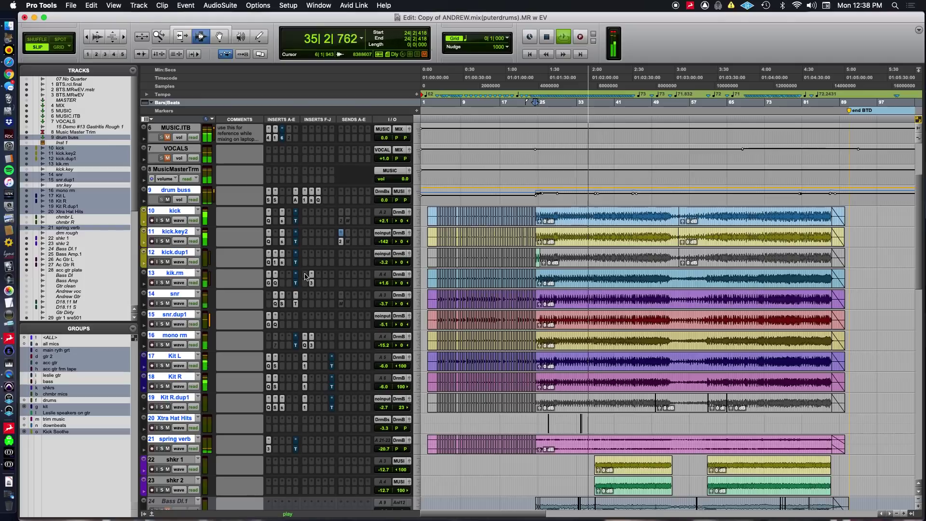
pyautogui.press('space')
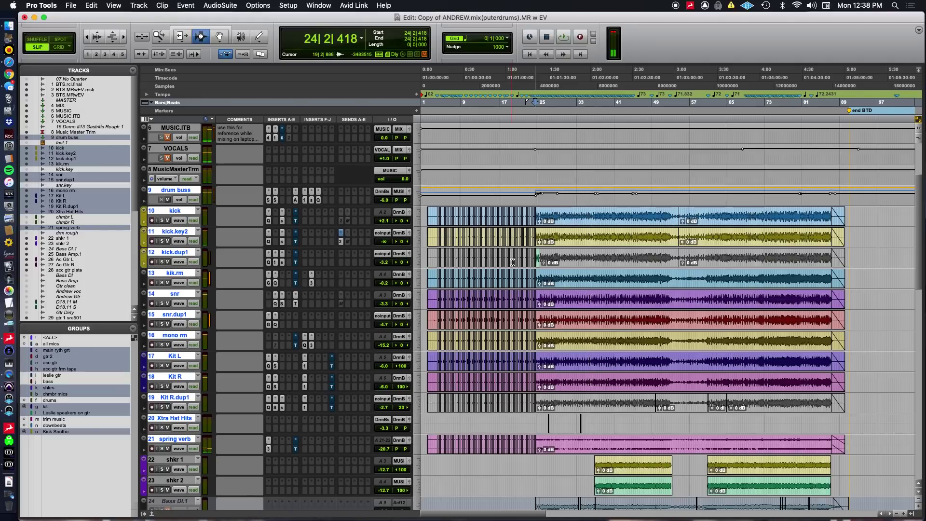
pyautogui.click(534, 259)
pyautogui.press('super+bracketright')
pyautogui.press('super+bracketright')
pyautogui.press('super+bracketright')
pyautogui.press('super+bracketright')
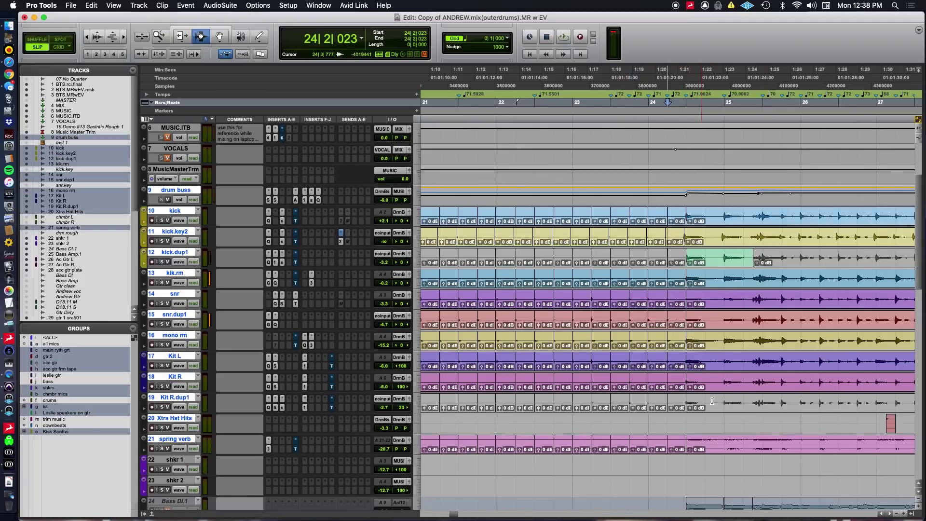
# Solo kick.dup1 and review its inserts, including AR-1 and soothe
pyautogui.press('super+Tab')
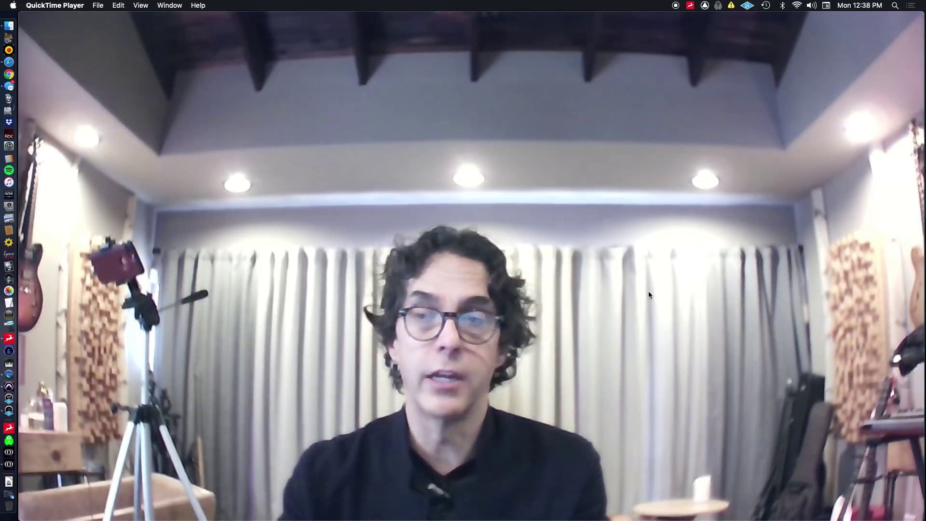
pyautogui.press('super+Tab')
pyautogui.click(162, 262)
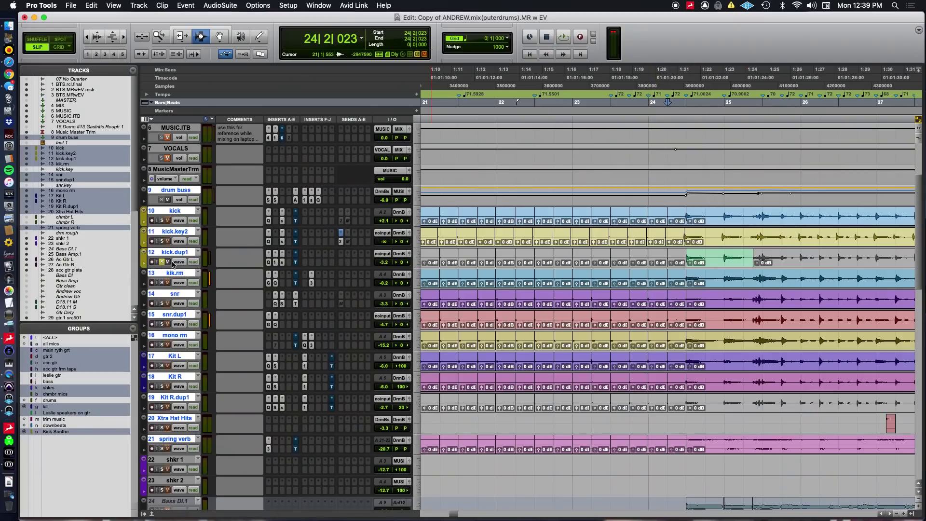
pyautogui.click(276, 262)
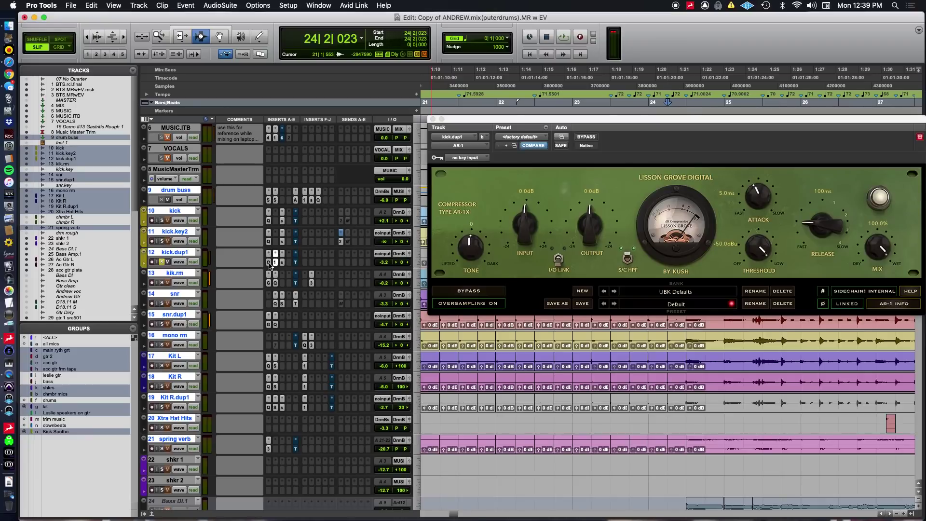
pyautogui.click(269, 262)
pyautogui.click(282, 262)
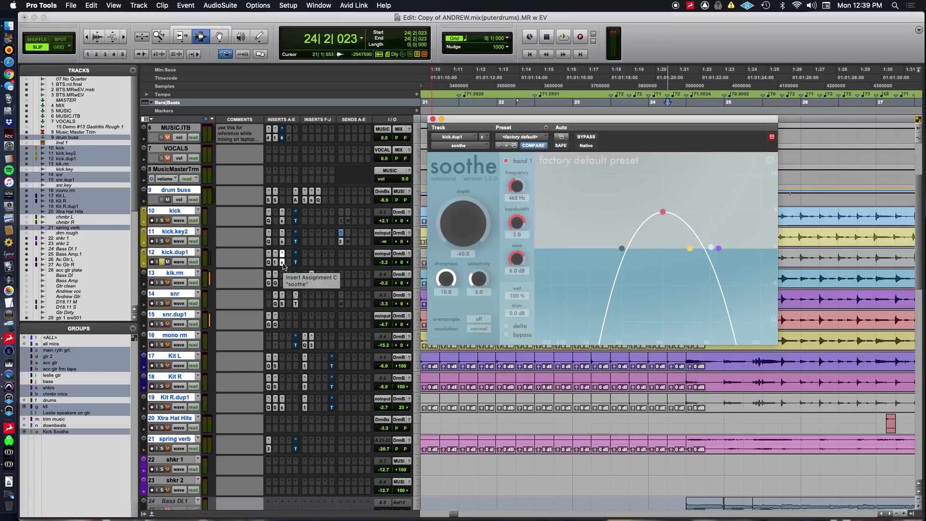
# Try raising soothe's depth on kick.dup1 to about -22.2 during playback, and reset it to -60.0
pyautogui.press('space')
pyautogui.moveTo(460, 245); pyautogui.dragTo(462, 232)
pyautogui.scroll(10, 461, 232)
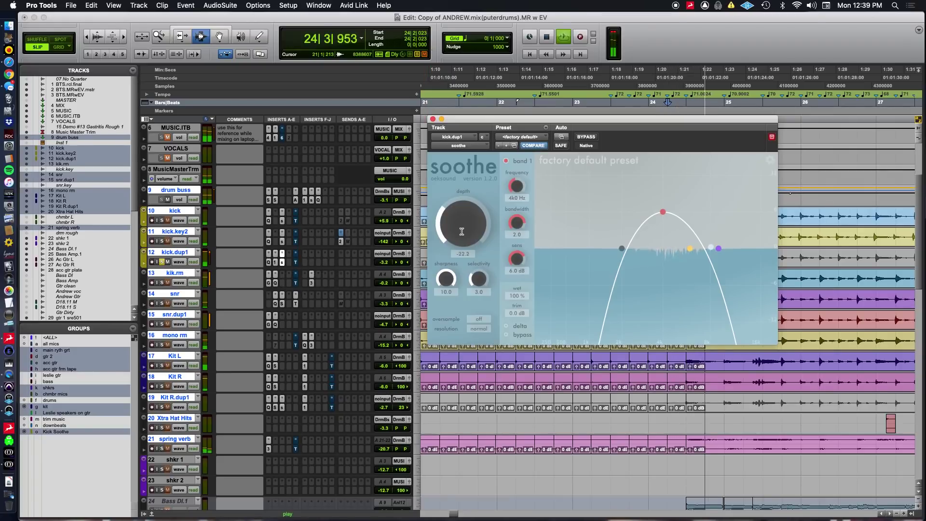
pyautogui.keyDown('alt'); pyautogui.click(461, 231); pyautogui.keyUp('alt')
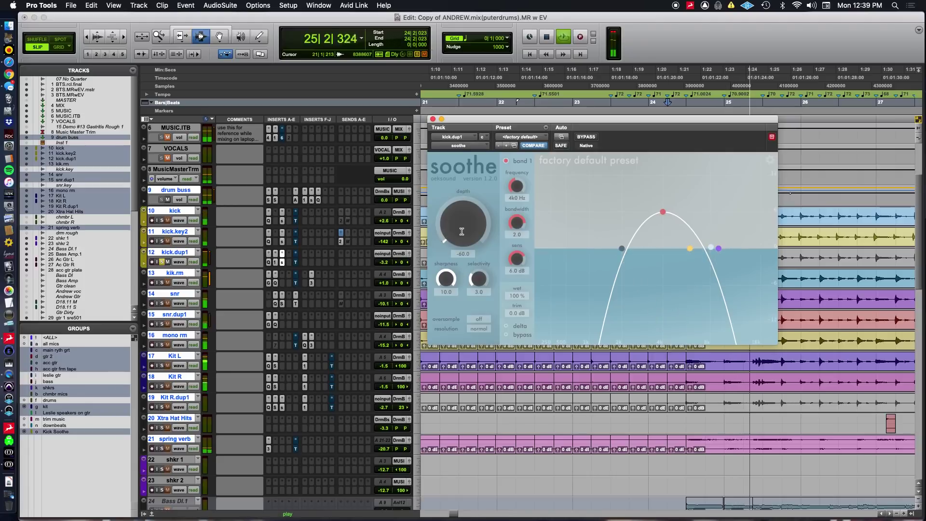
# Stop playback, unsolo kick.dup1 and close its soothe plugin
pyautogui.press('space')
pyautogui.click(162, 261)
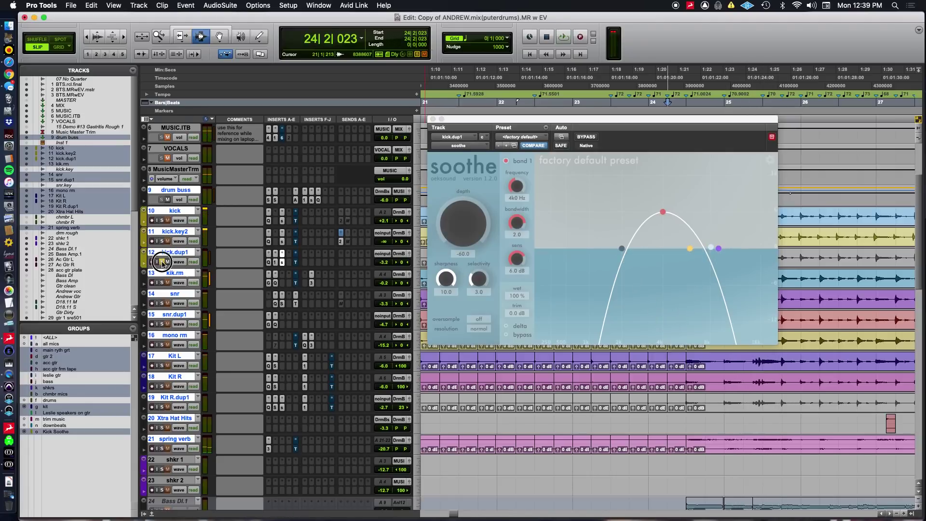
pyautogui.click(432, 120)
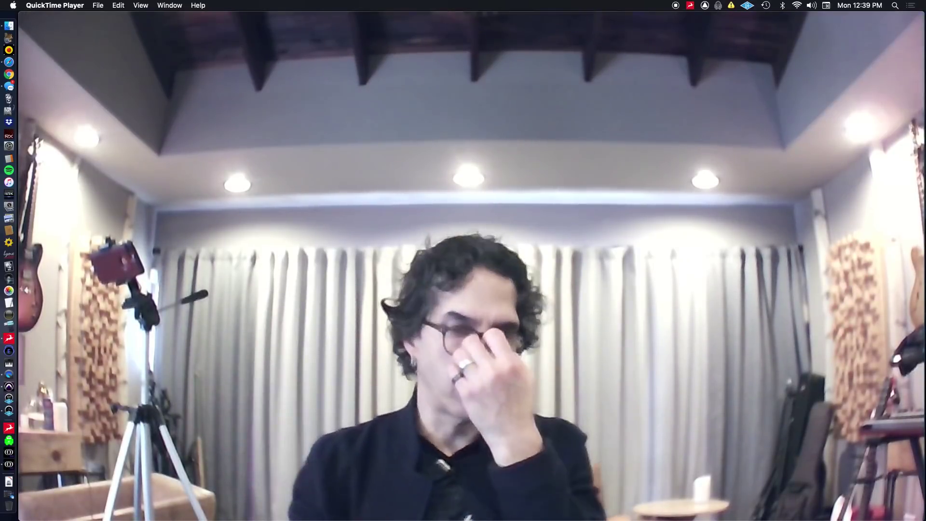
pyautogui.press('super+Tab')
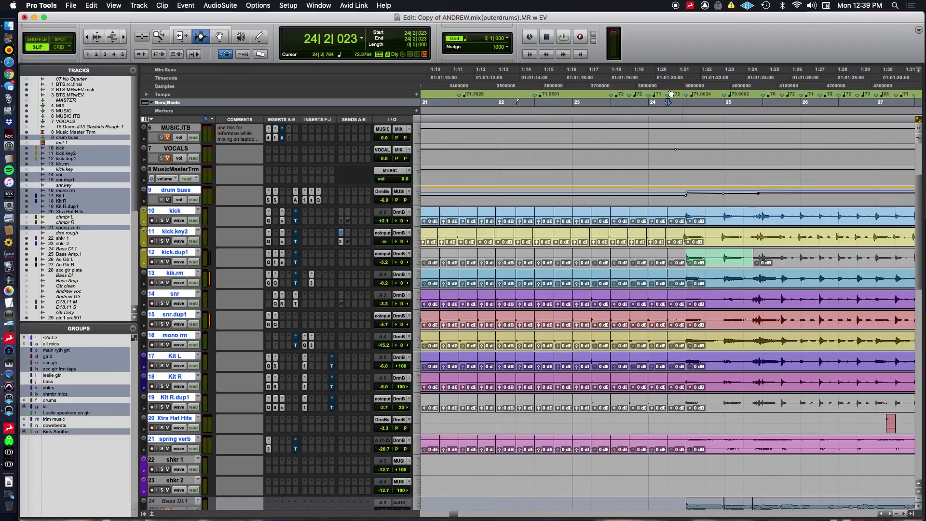
# Compare the drum mix with kick.dup1 active and muted from the same start point, leaving the track unmuted
pyautogui.press('space')
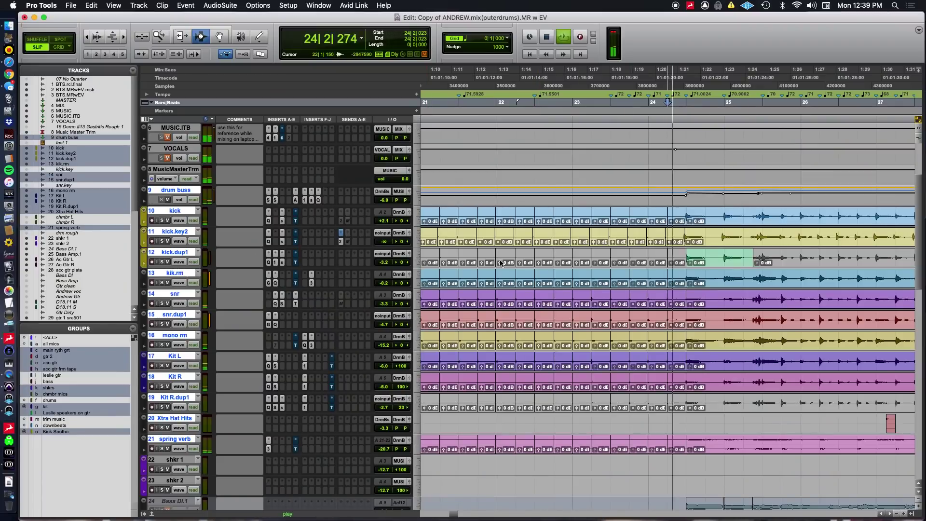
pyautogui.click(168, 263)
pyautogui.press('space')
pyautogui.press('space')
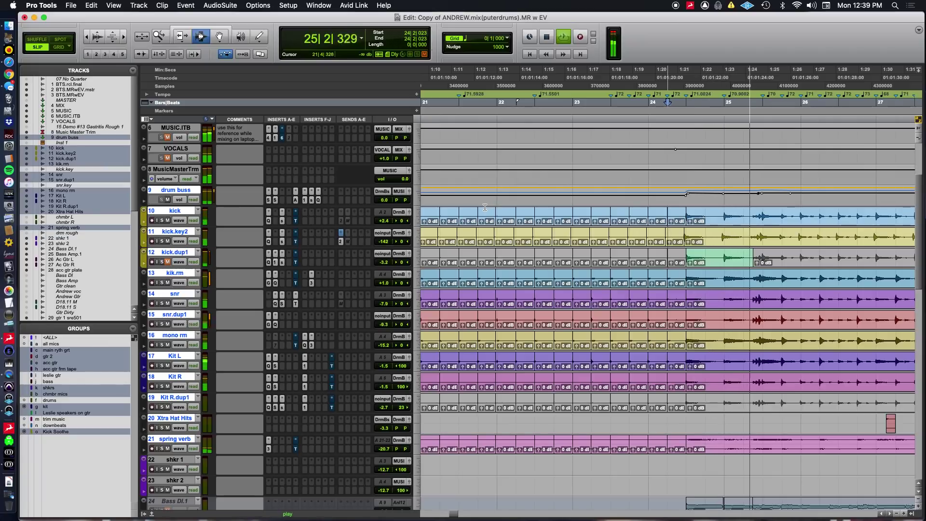
pyautogui.press('space')
pyautogui.click(167, 262)
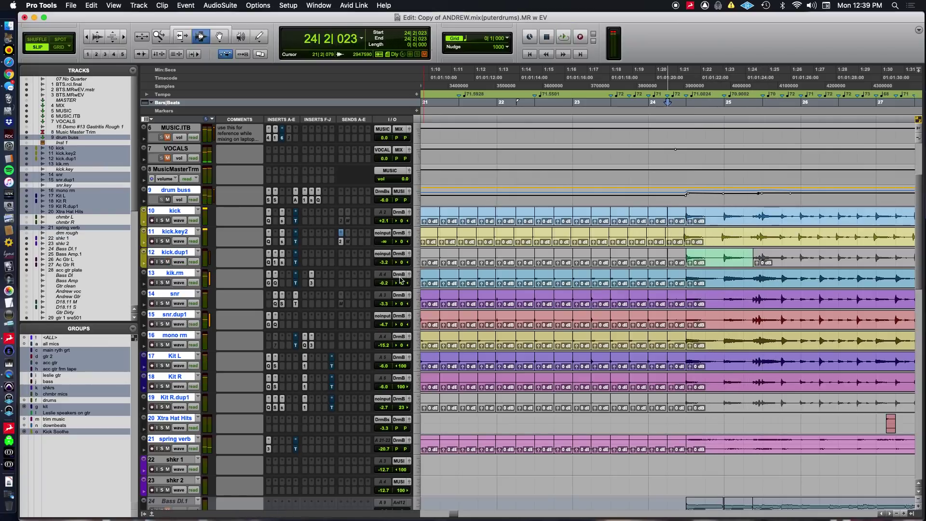
# Audition the drum mix from the bar 24 start point, stop playback and solo the snr track
pyautogui.press('space')
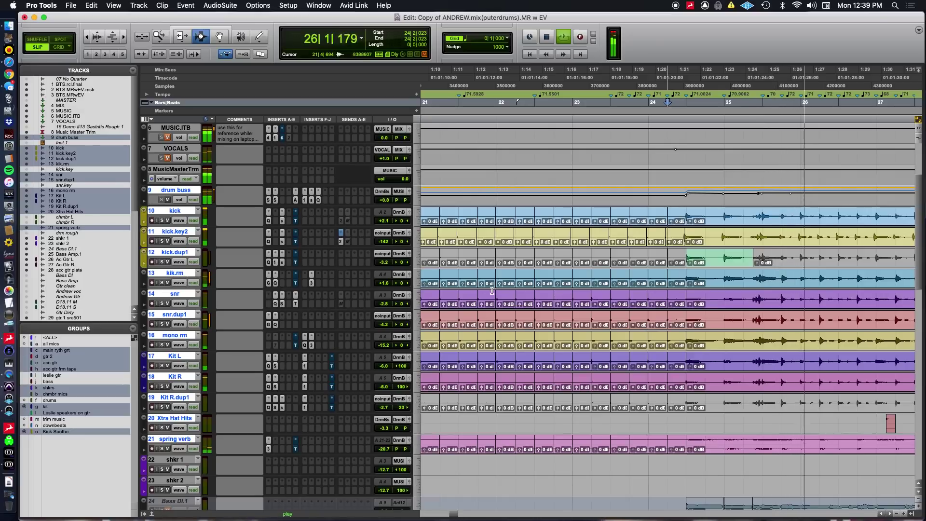
pyautogui.press('space')
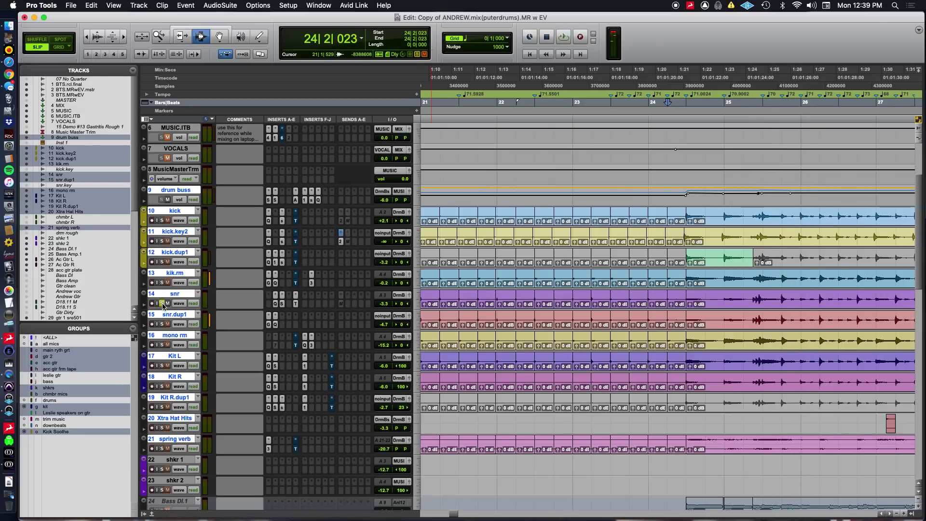
pyautogui.press('super+Tab')
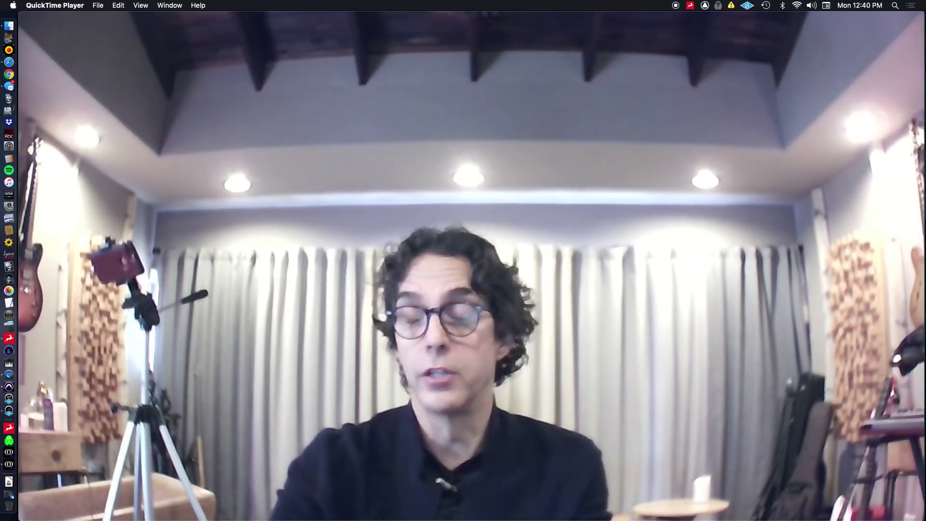
pyautogui.press('super+Tab')
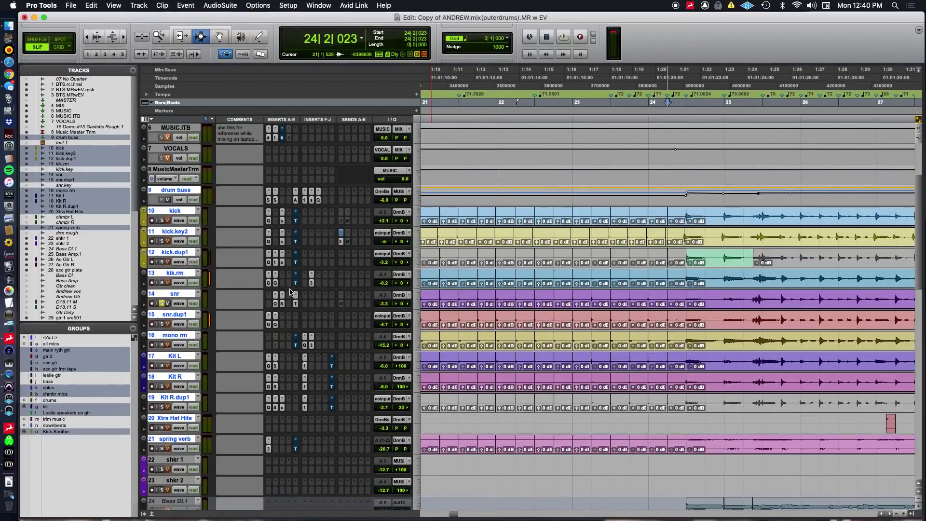
# Play the soloed snr, review its Pro-Q 3 and SIE-Q inserts, and compare them bypassed and active
pyautogui.press('space')
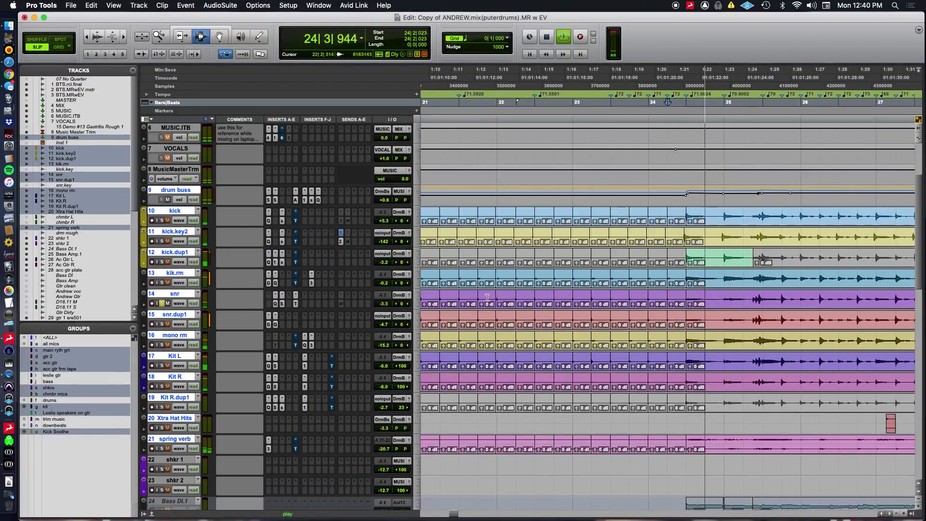
pyautogui.click(275, 304)
pyautogui.moveTo(620, 261)
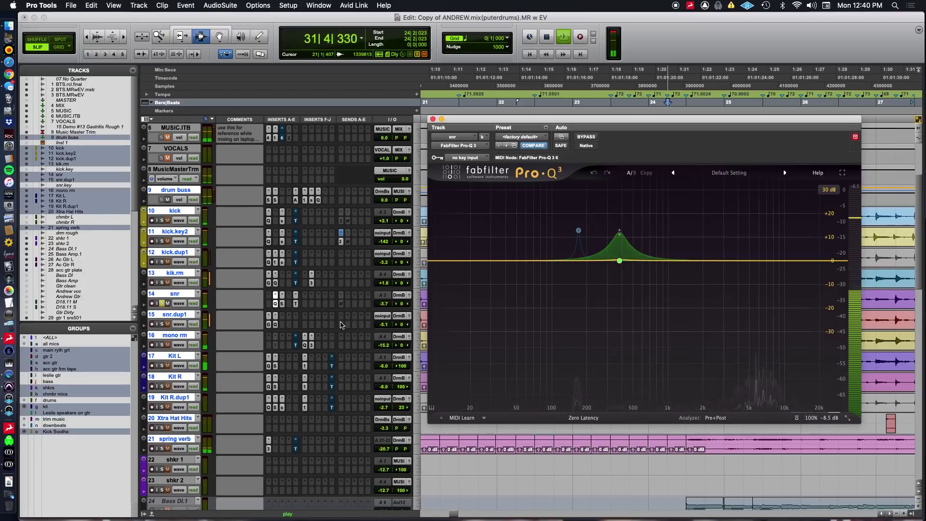
pyautogui.click(283, 306)
pyautogui.click(282, 304)
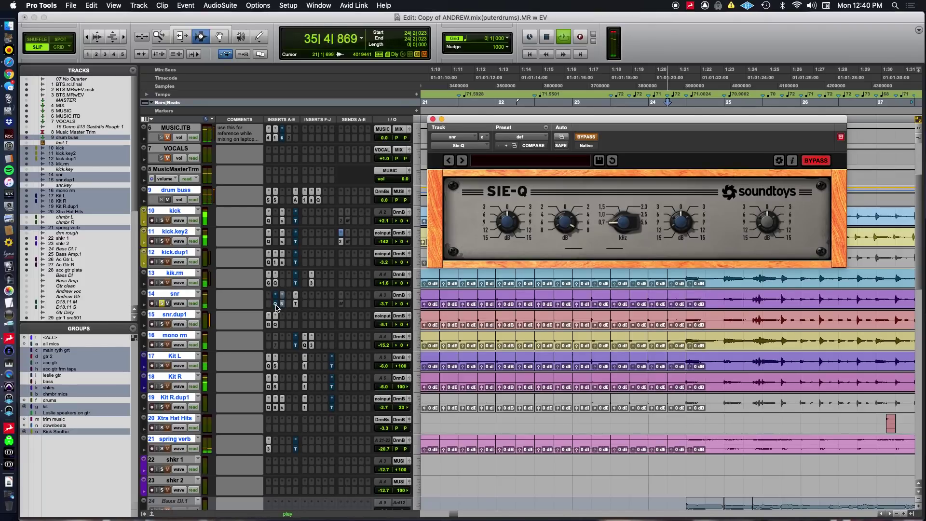
pyautogui.keyDown('super'); pyautogui.click(281, 304); pyautogui.keyUp('super')
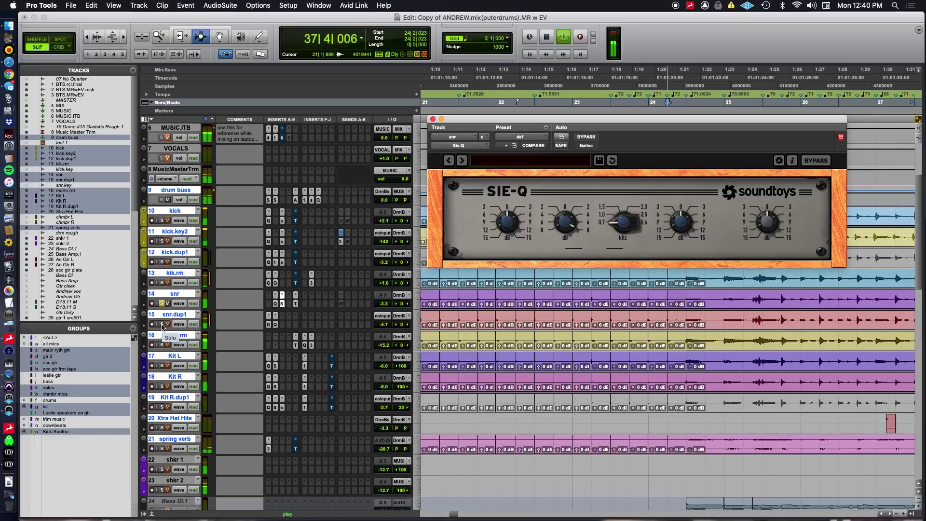
# Stop playback, solo snr.dup1, review its Pro-G and Pro-Q 3 inserts and audition the track alone
pyautogui.press('space')
pyautogui.click(270, 326)
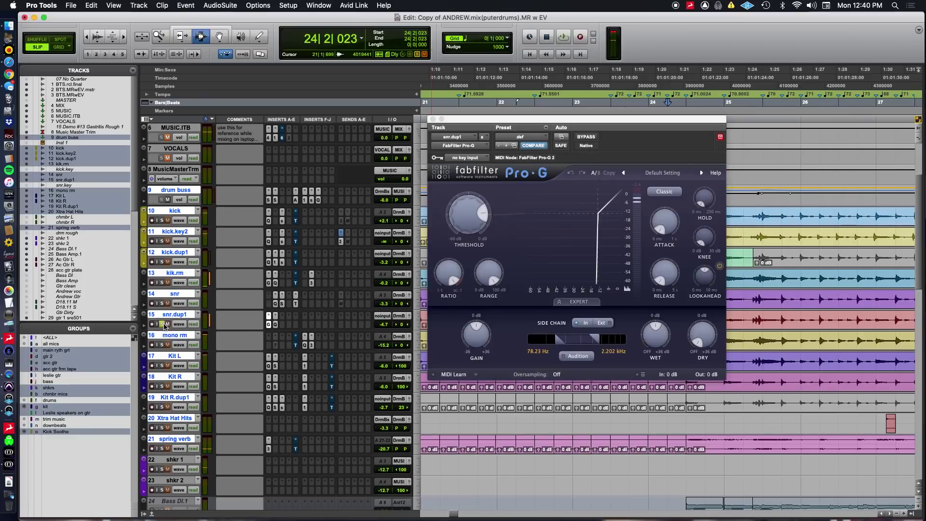
pyautogui.click(275, 325)
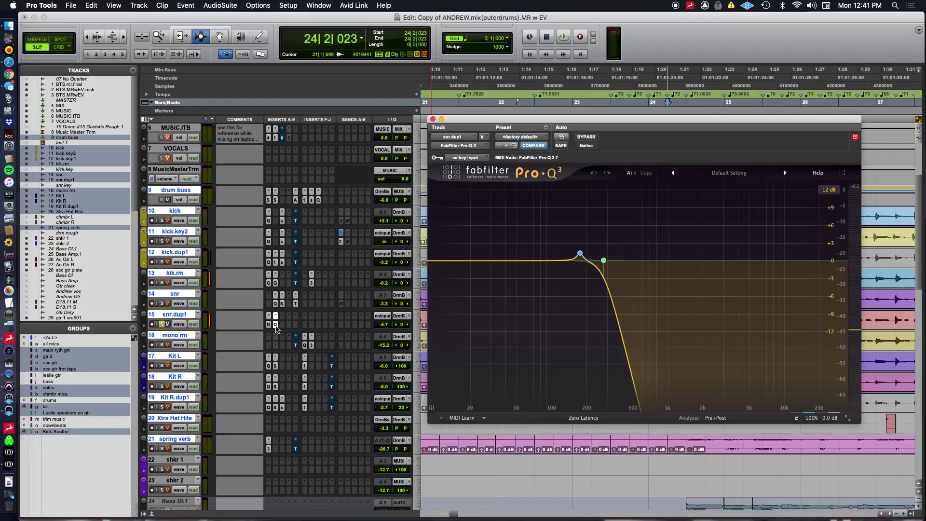
pyautogui.press('space')
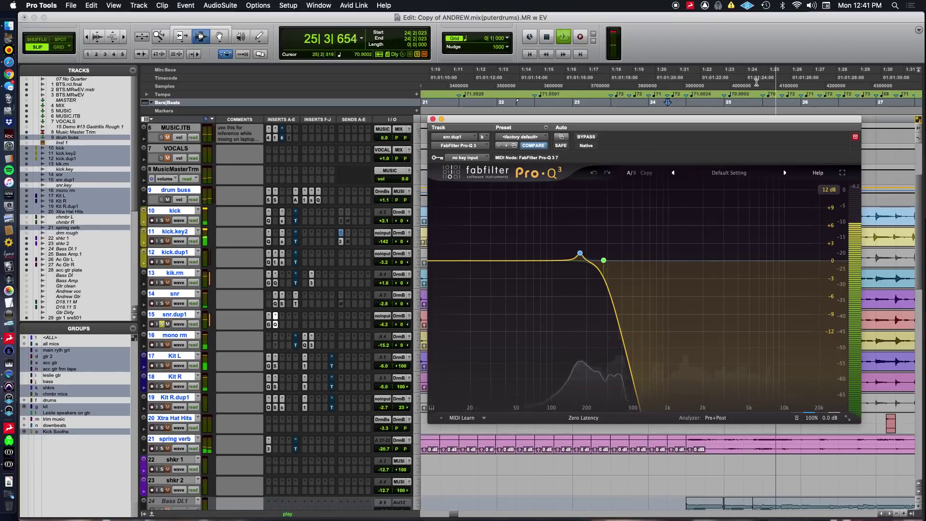
pyautogui.press('space')
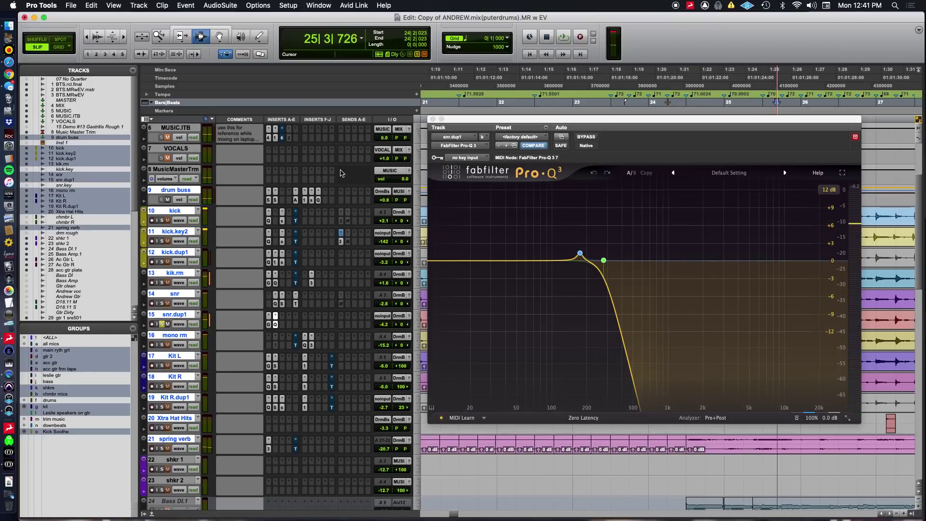
# Resume playback and audition snr and snr.dup1 together with the kit mics and mono rm by combining their solos
pyautogui.press('space')
pyautogui.click(162, 303)
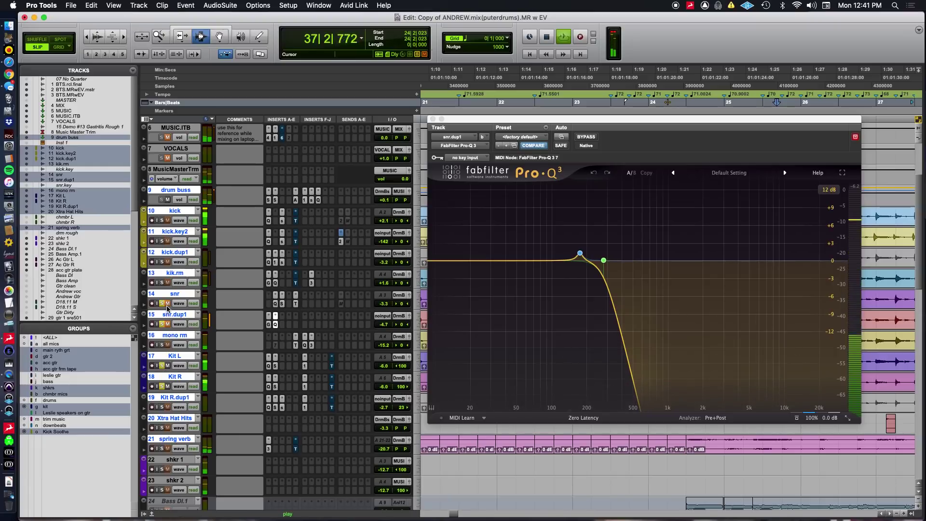
pyautogui.click(163, 345)
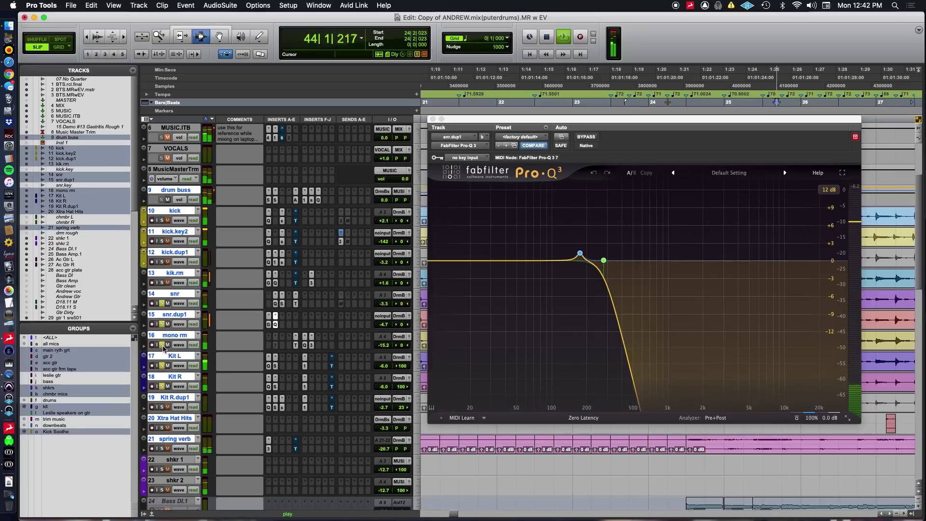
# Solo Kit L and Kit R during playback and examine the bands of their Pro-Q 3 EQs
pyautogui.click(163, 365)
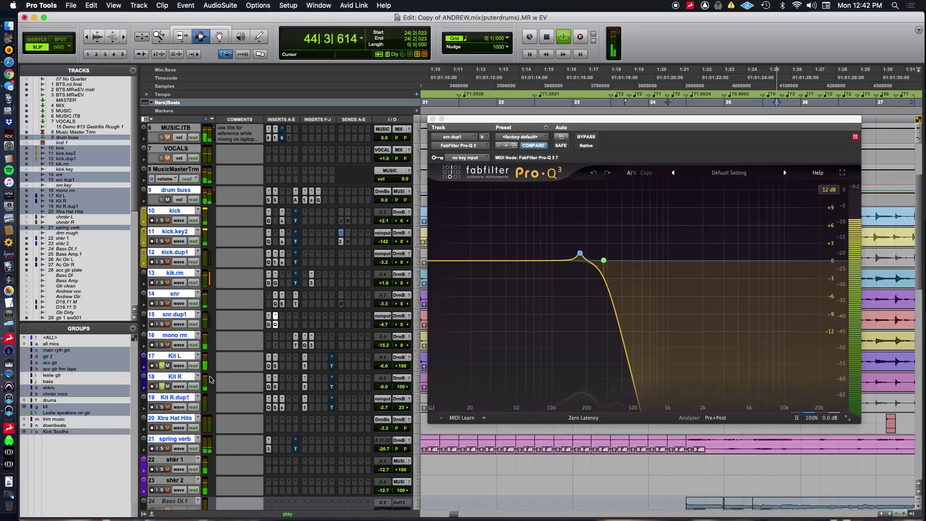
pyautogui.click(269, 357)
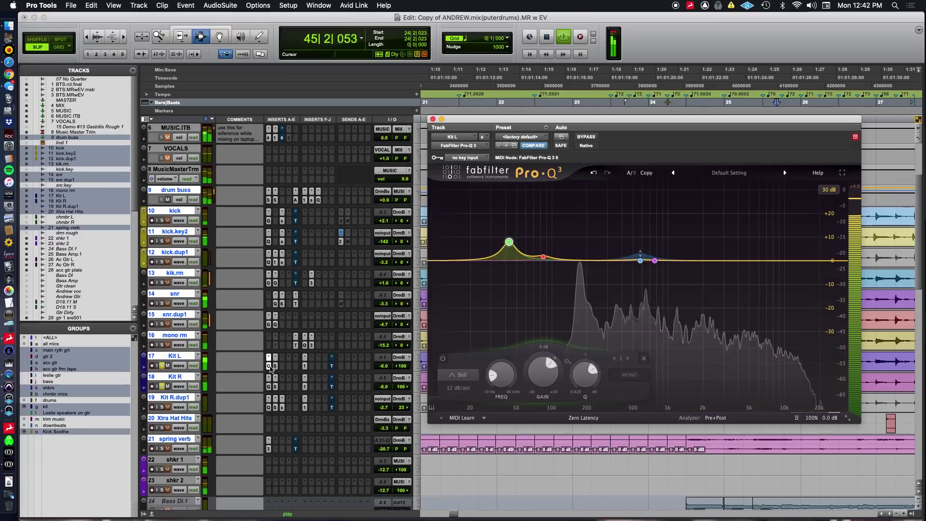
pyautogui.click(270, 390)
pyautogui.click(269, 378)
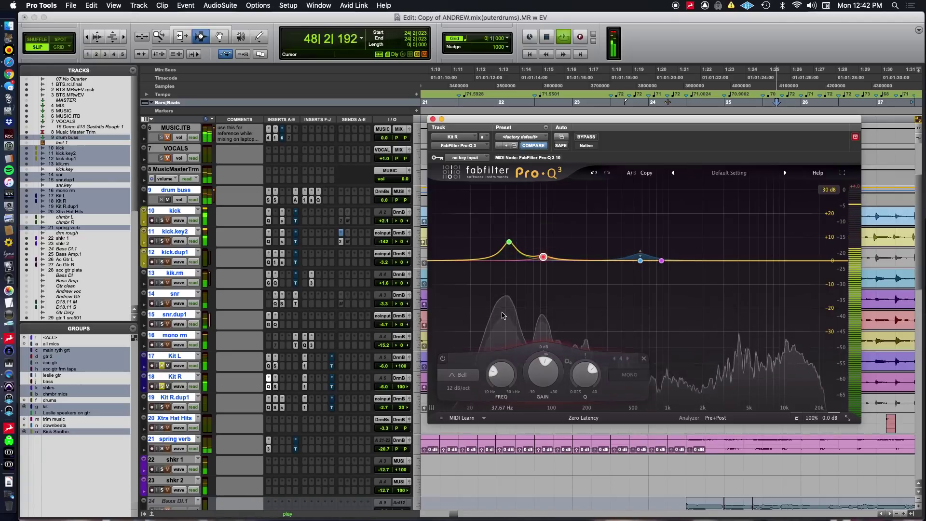
pyautogui.moveTo(548, 257)
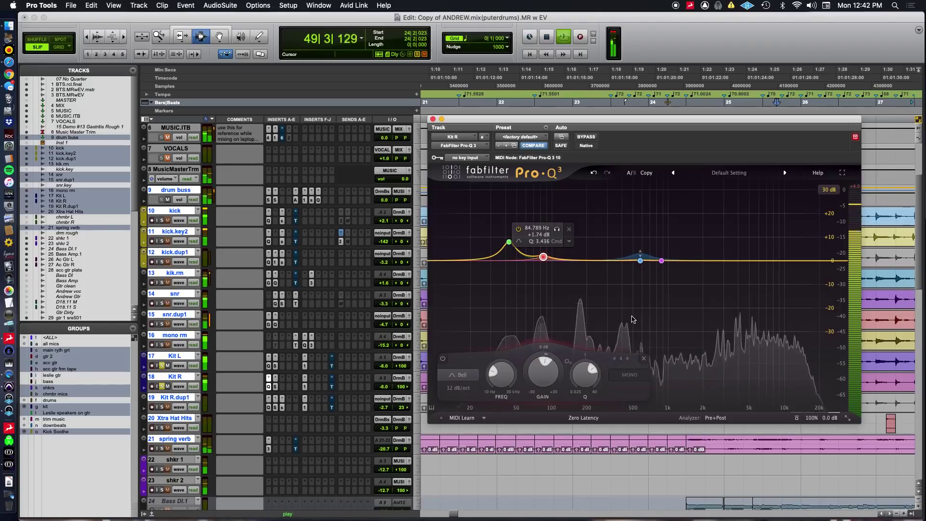
pyautogui.moveTo(636, 276)
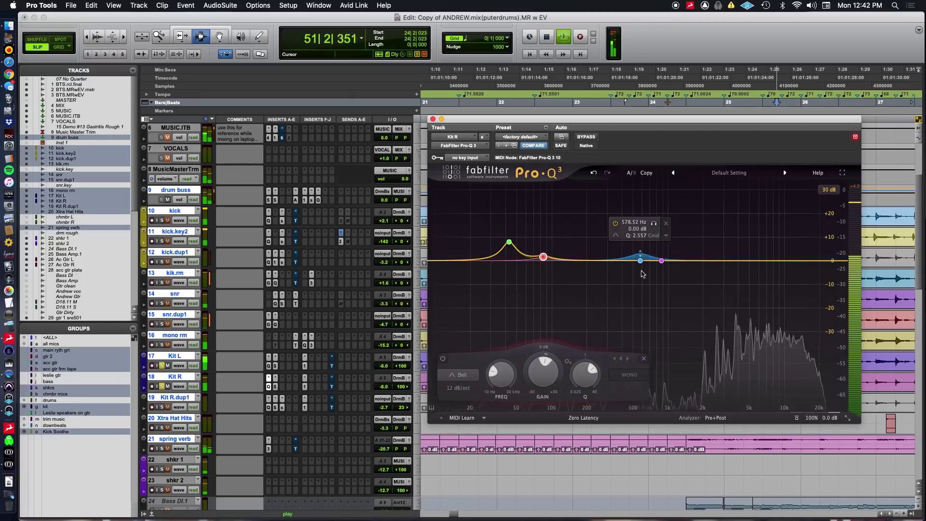
# Inspect band 3 in Kit R's Pro-Q 3 and check its gain's automation options without changing them
pyautogui.click(661, 261)
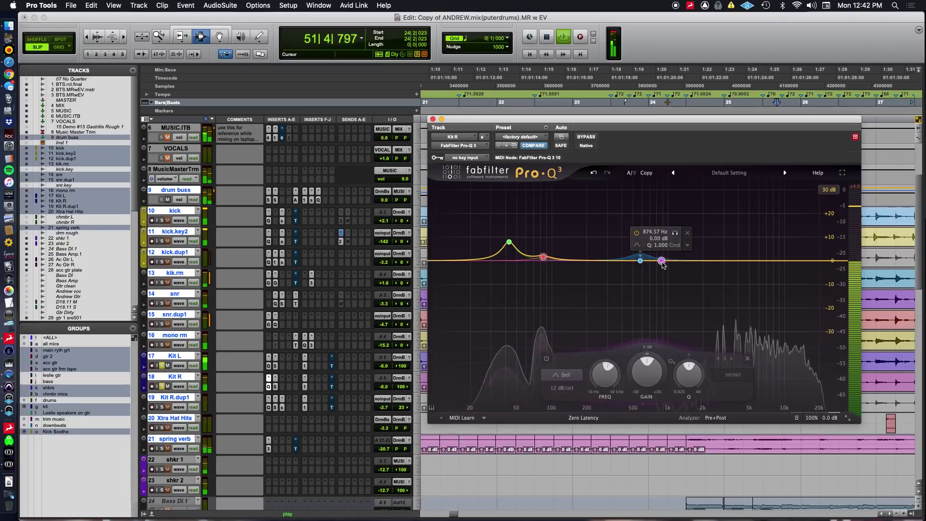
pyautogui.rightClick(663, 378)
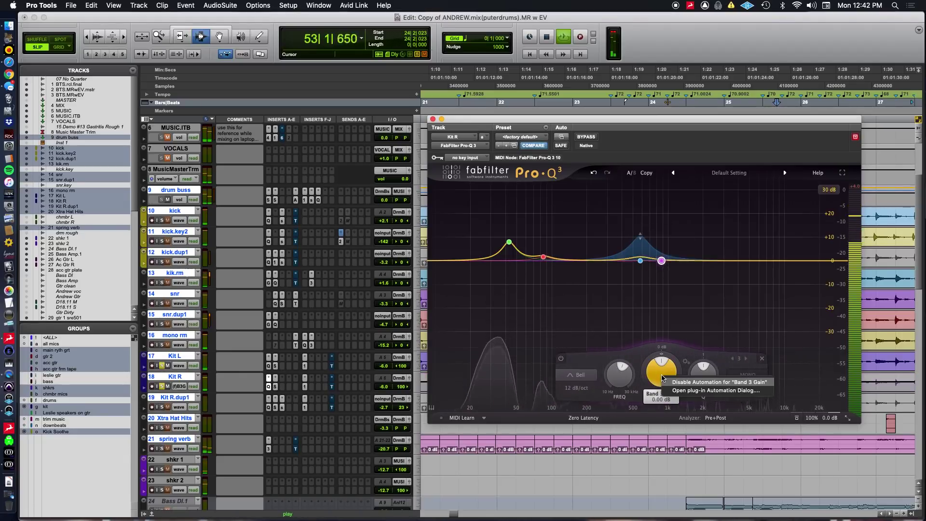
pyautogui.click(669, 356)
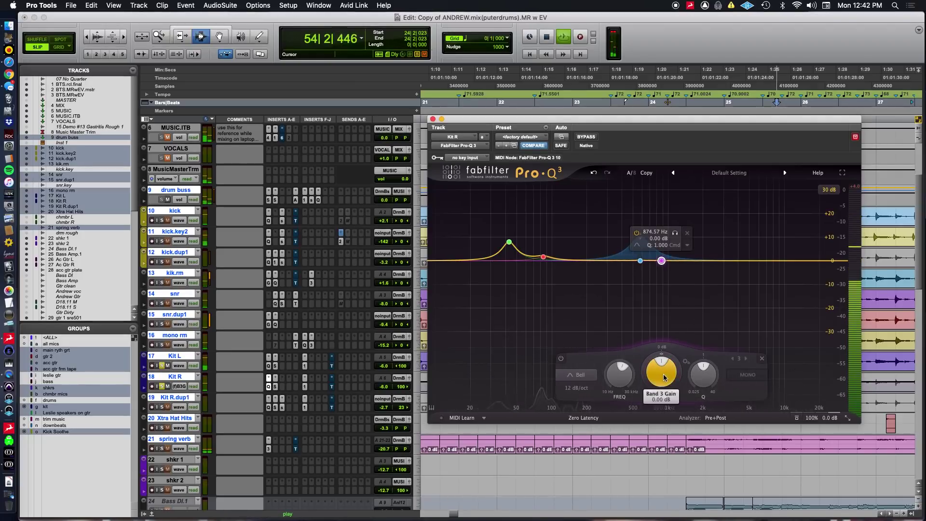
# Review Kit L's SIE-Q and UAD Neve 1073 inserts while Kit L and Kit R play soloed
pyautogui.click(275, 358)
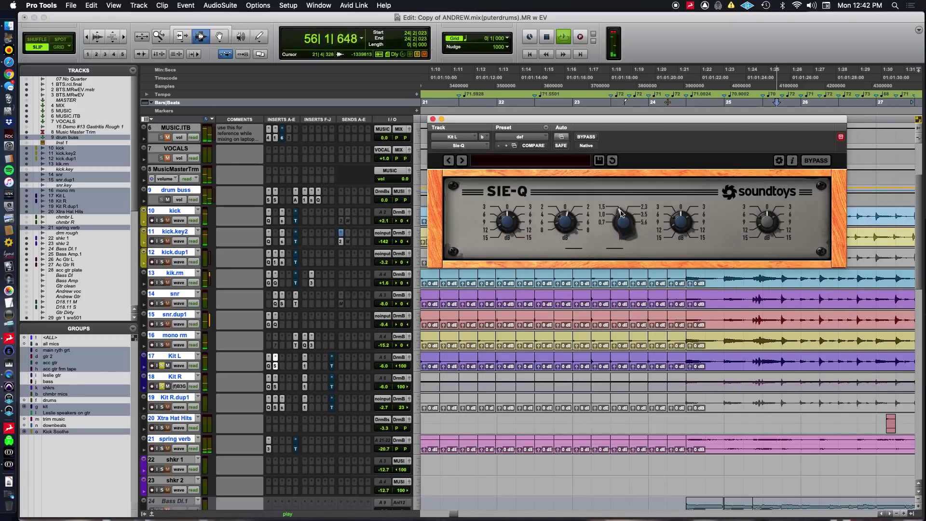
pyautogui.click(306, 368)
pyautogui.click(305, 366)
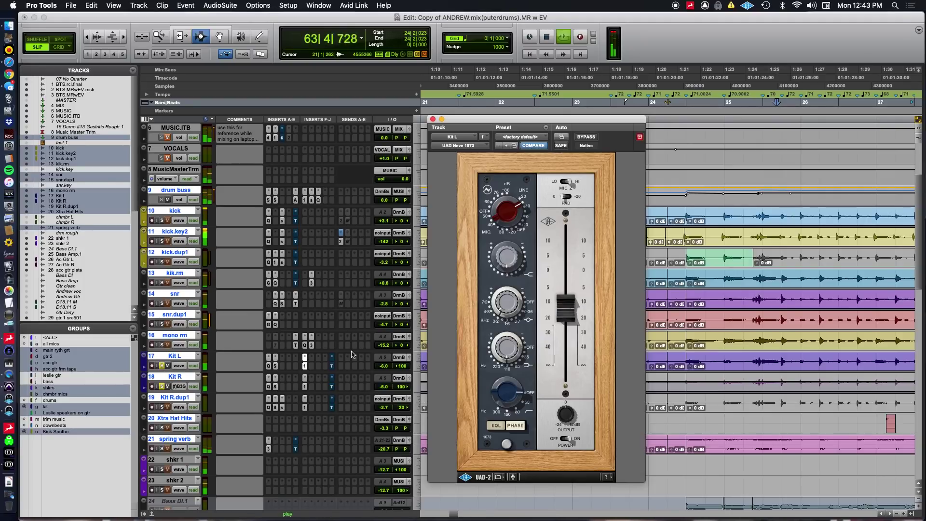
# Compare Kit L and Kit R with their Neve 1073 inserts bypassed and active during playback
pyautogui.keyDown('super'); pyautogui.click(305, 367); pyautogui.keyUp('super')
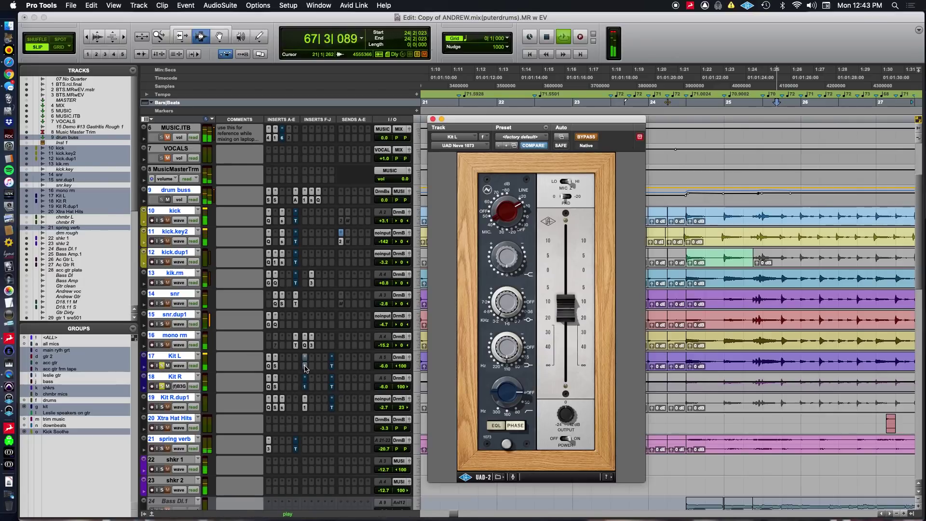
pyautogui.keyDown('super'); pyautogui.click(305, 367); pyautogui.keyUp('super')
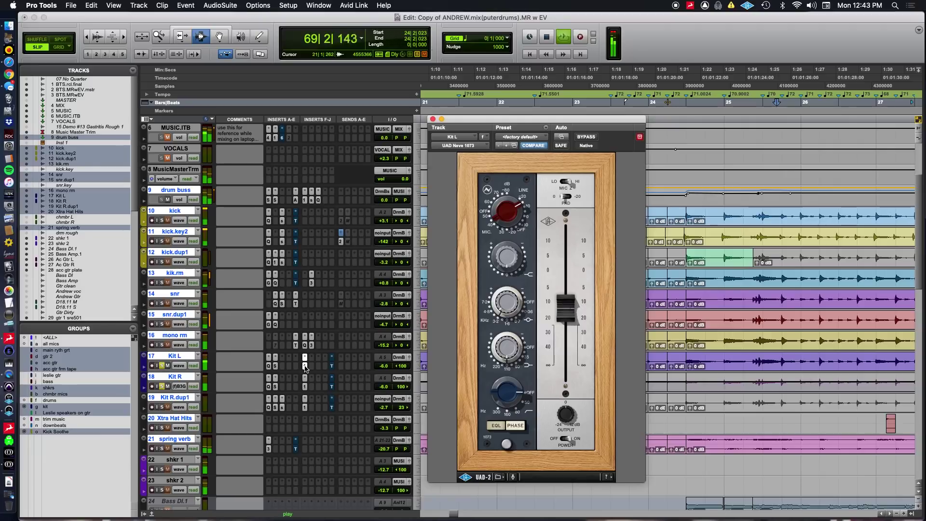
pyautogui.keyDown('super'); pyautogui.click(305, 366); pyautogui.keyUp('super')
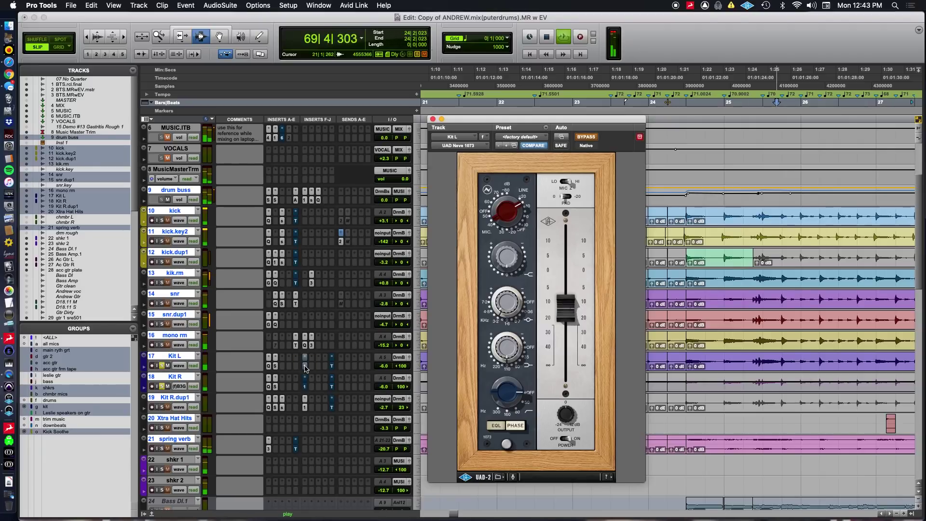
pyautogui.keyDown('super'); pyautogui.click(305, 367); pyautogui.keyUp('super')
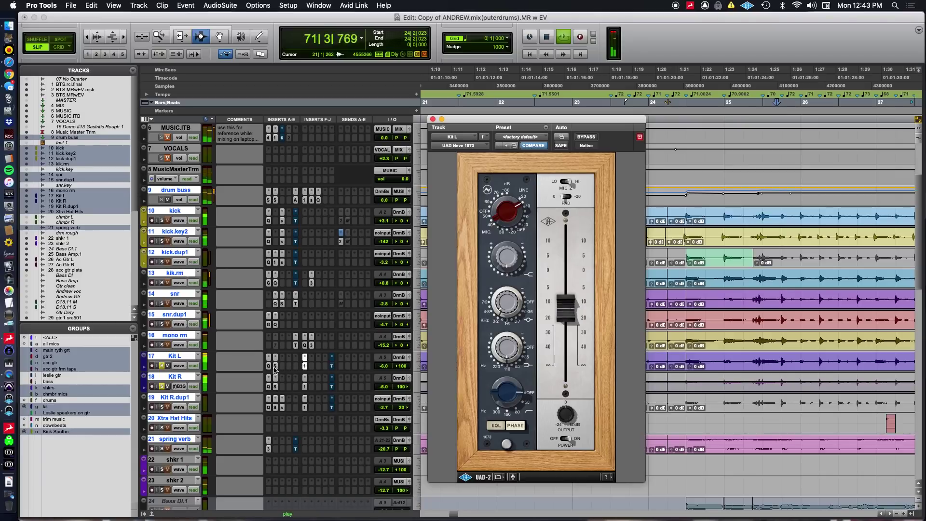
# Compare the kit mics with Neve 1073, Pro-Q 3 and SIE-Q all bypassed, and reactivate all three inserts
pyautogui.keyDown('super'); pyautogui.click(305, 366); pyautogui.keyUp('super')
pyautogui.keyDown('super'); pyautogui.click(270, 367); pyautogui.keyUp('super')
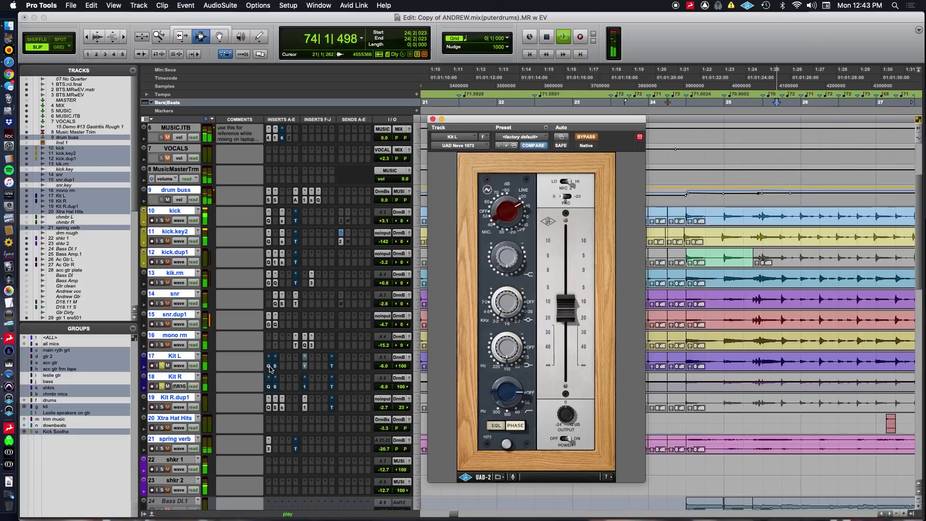
pyautogui.keyDown('super'); pyautogui.click(271, 367); pyautogui.keyUp('super')
pyautogui.keyDown('super'); pyautogui.click(306, 366); pyautogui.keyUp('super')
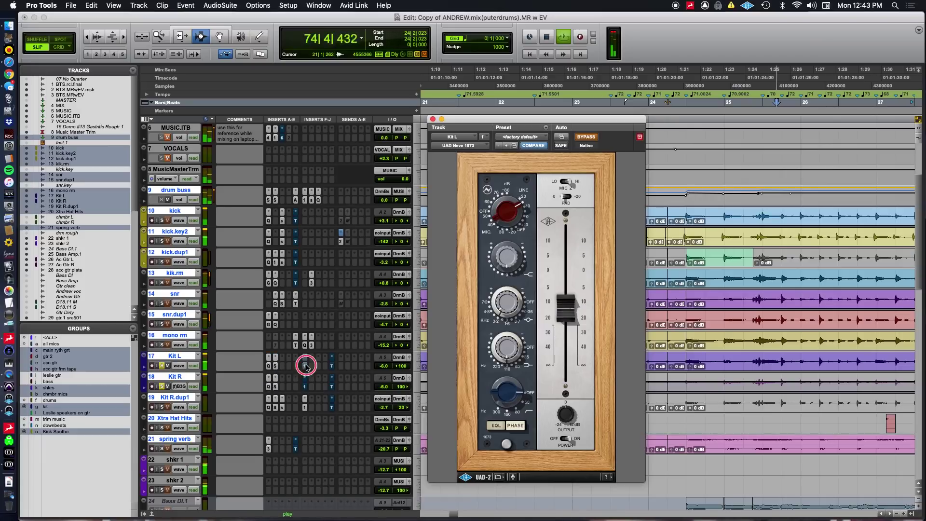
# Solo mono rm, review its Time Adjuster, Pro-Q 3 and Mod Delay III inserts, and bring all drum tracks back into the solo
pyautogui.click(165, 345)
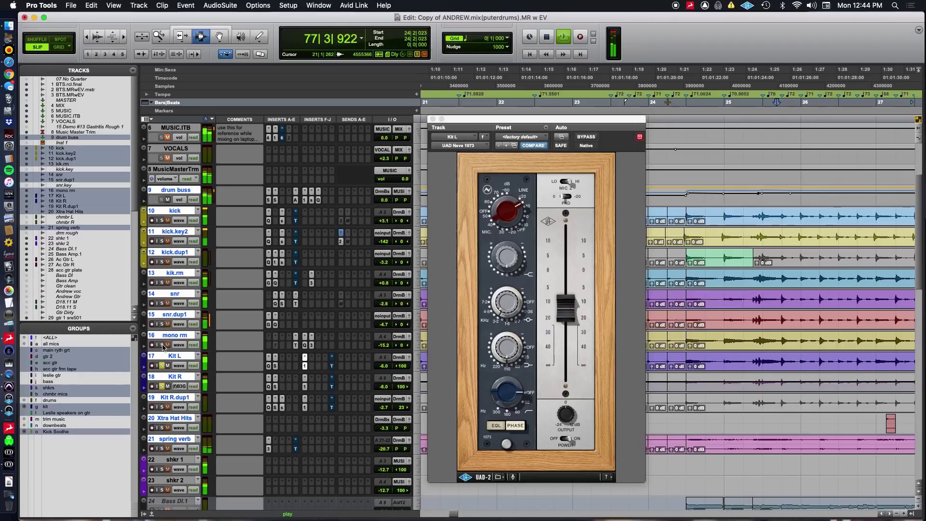
pyautogui.click(295, 346)
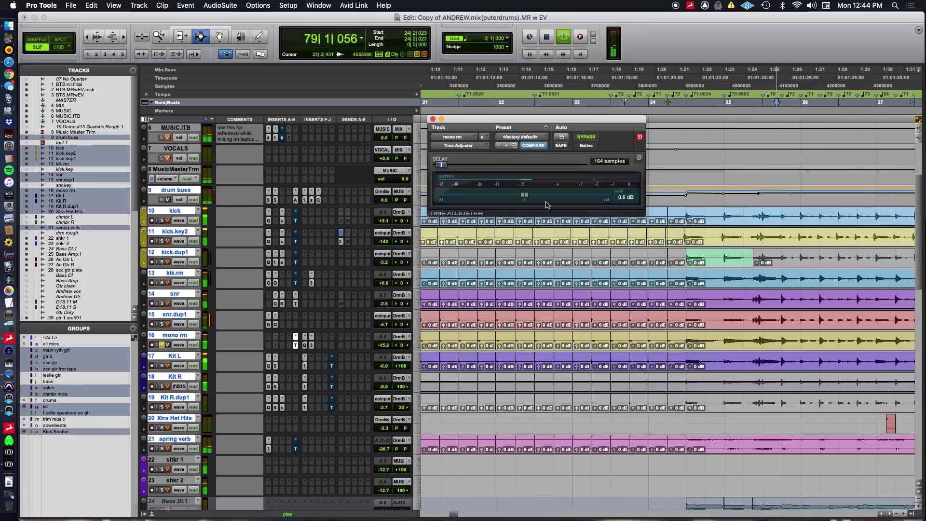
pyautogui.click(305, 345)
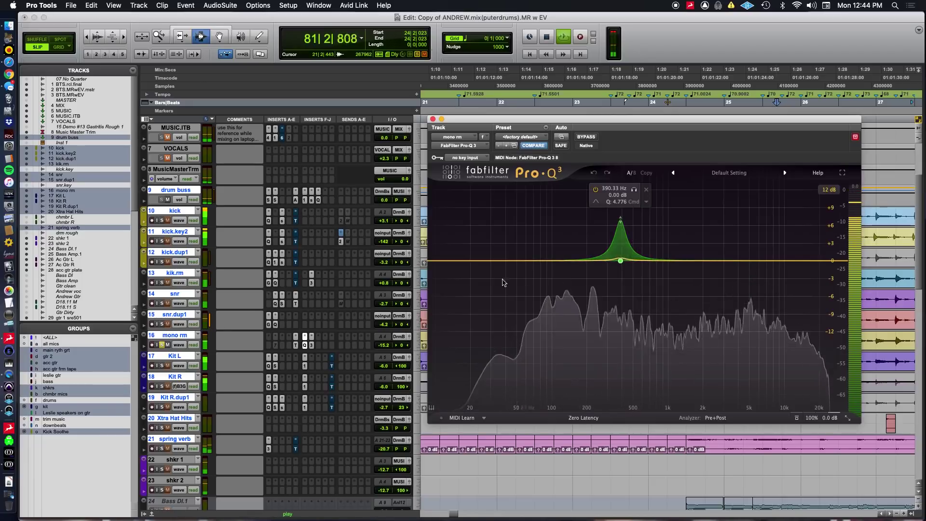
pyautogui.click(312, 345)
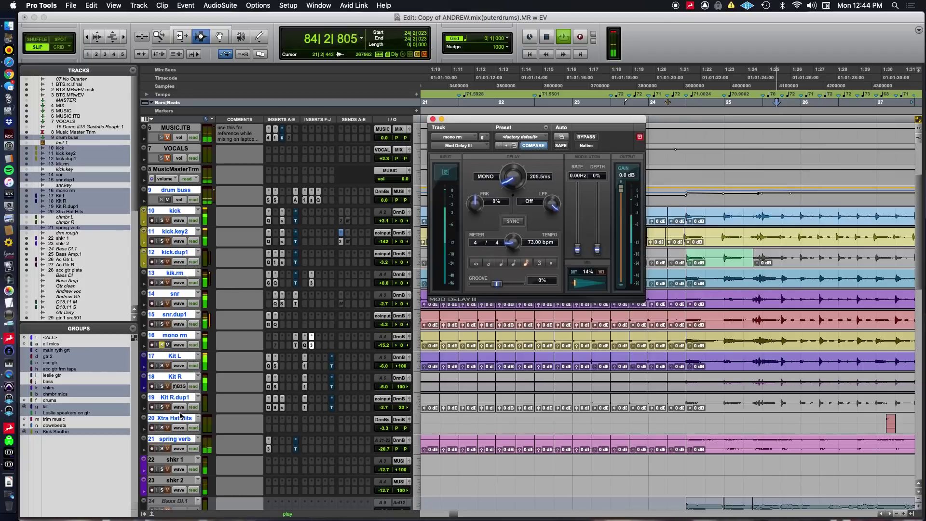
pyautogui.click(163, 366)
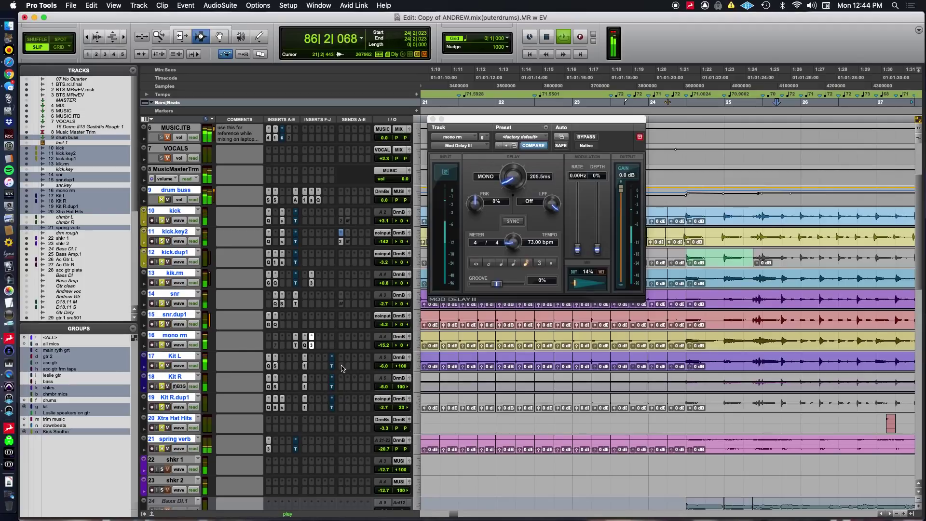
# Close Mod Delay III, move playback to around bar 25, and check mono rm's Time Adjuster bypass while all drums play
pyautogui.click(434, 120)
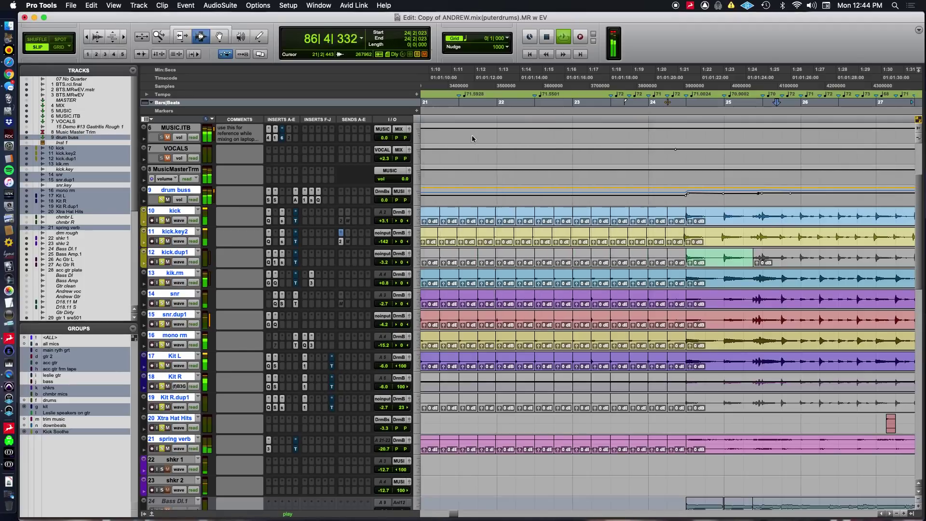
pyautogui.click(756, 81)
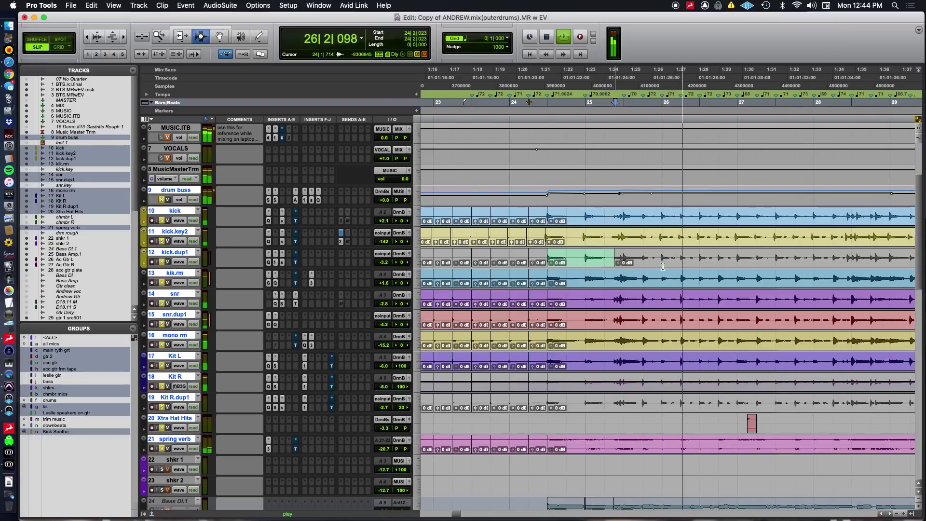
pyautogui.press('super+bracketleft')
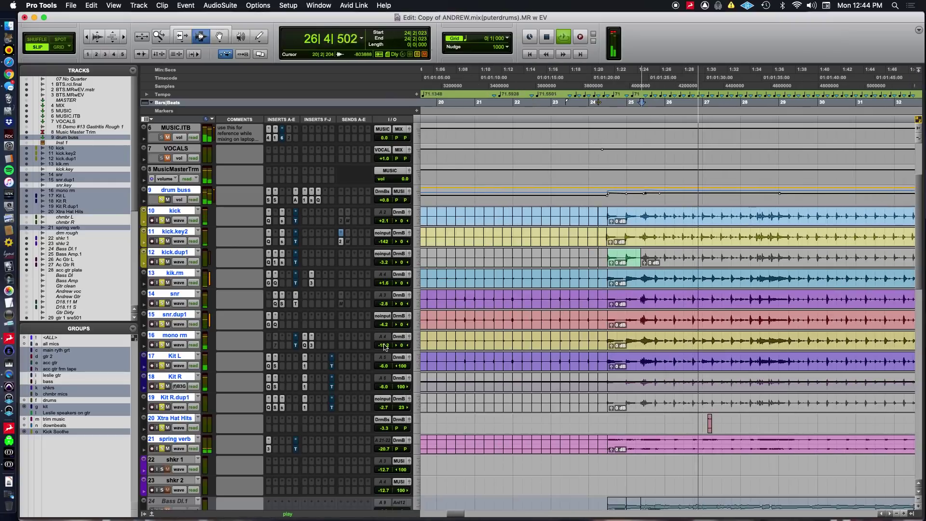
pyautogui.click(296, 345)
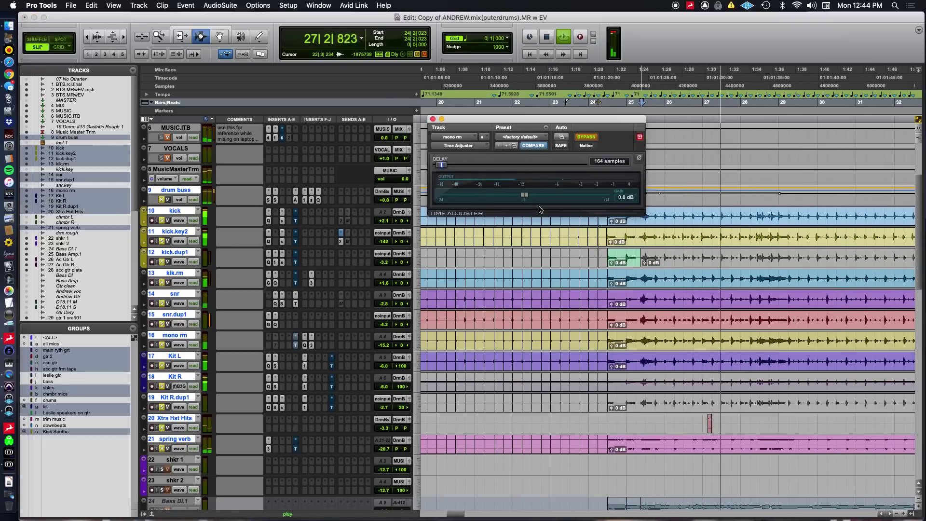
pyautogui.click(587, 138)
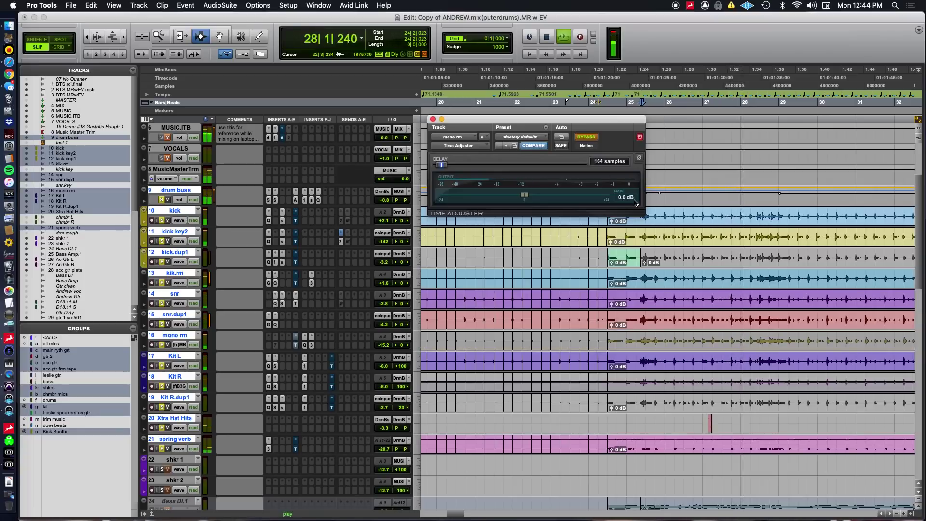
pyautogui.press('super+bracketleft')
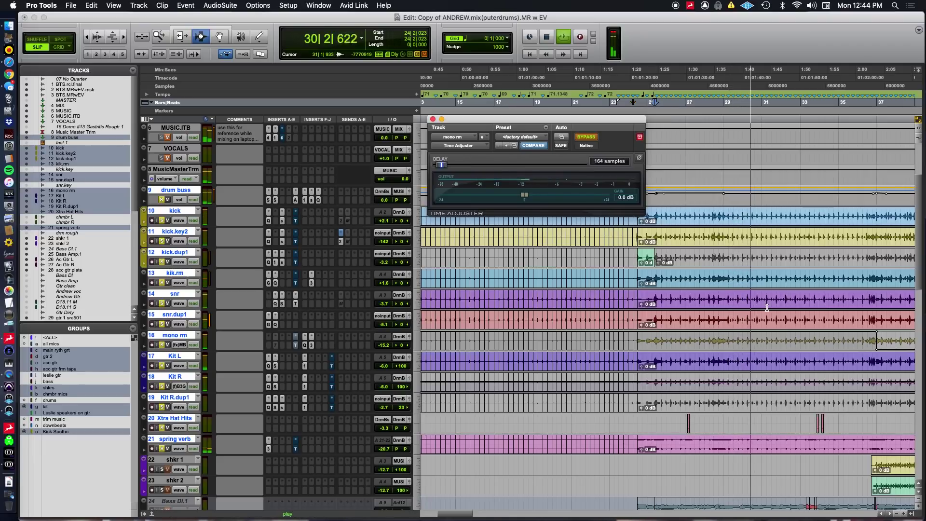
pyautogui.press('super+Tab')
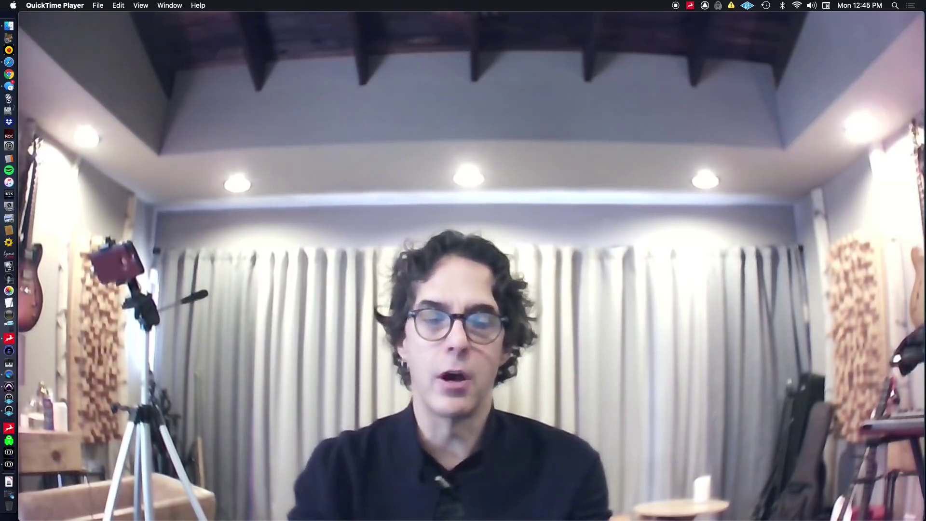
pyautogui.press('super+Tab')
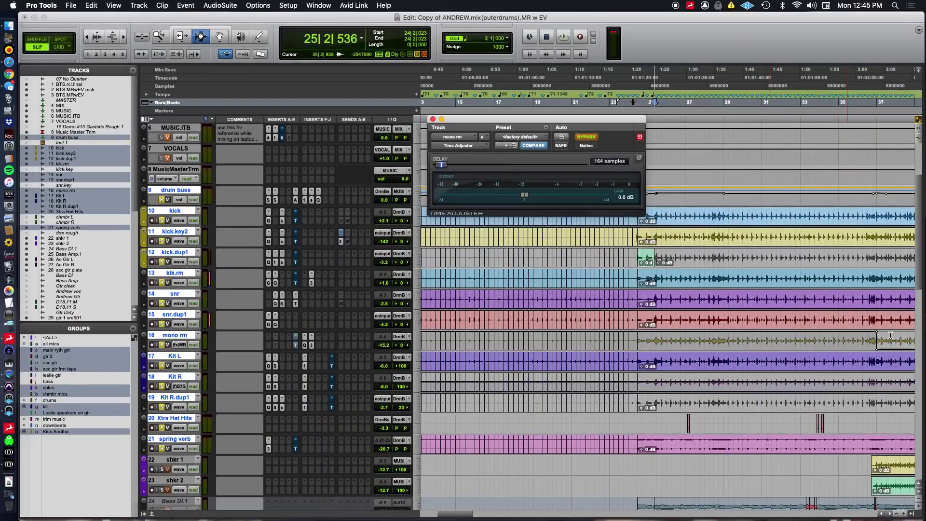
# Play all drum tracks from around bar 33 and compare mono rm's Time Adjuster bypassed and active
pyautogui.click(800, 83)
pyautogui.press('space')
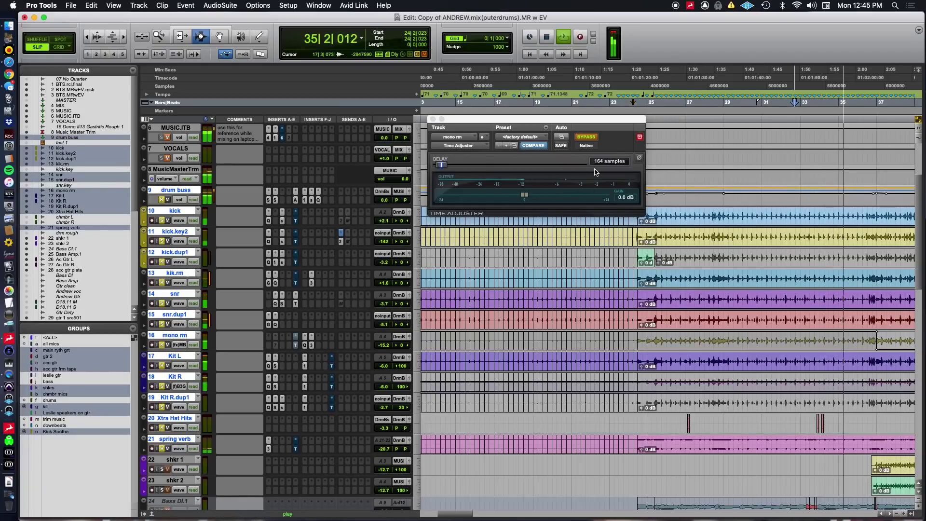
pyautogui.scroll(-2, 665, 280)
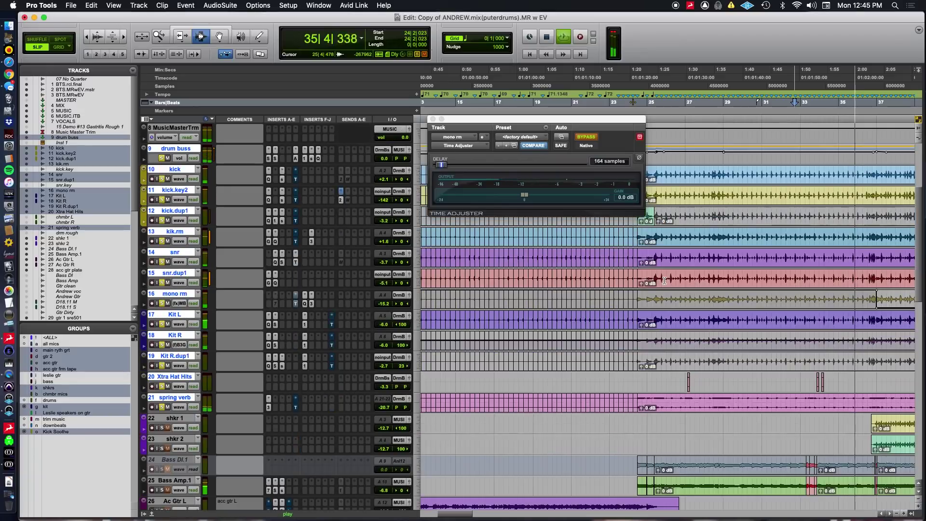
pyautogui.hscroll(2, 665, 280)
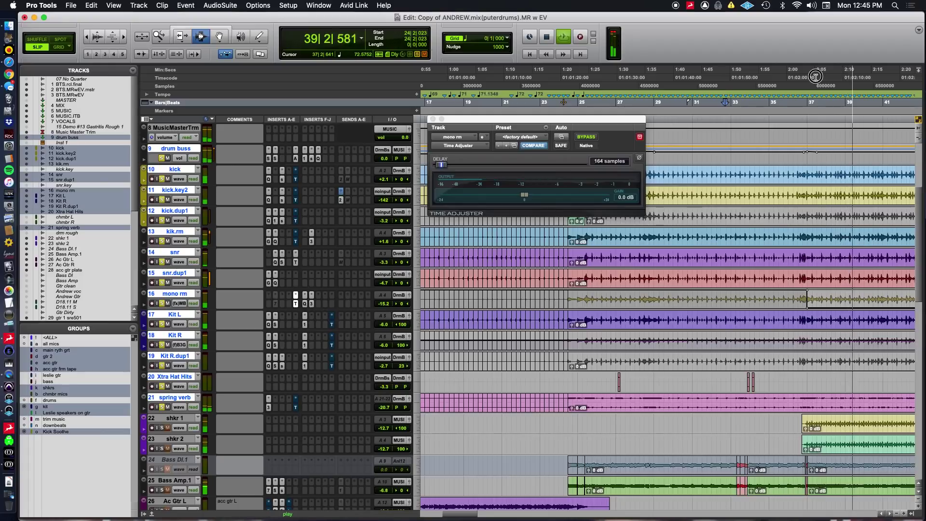
pyautogui.press('space')
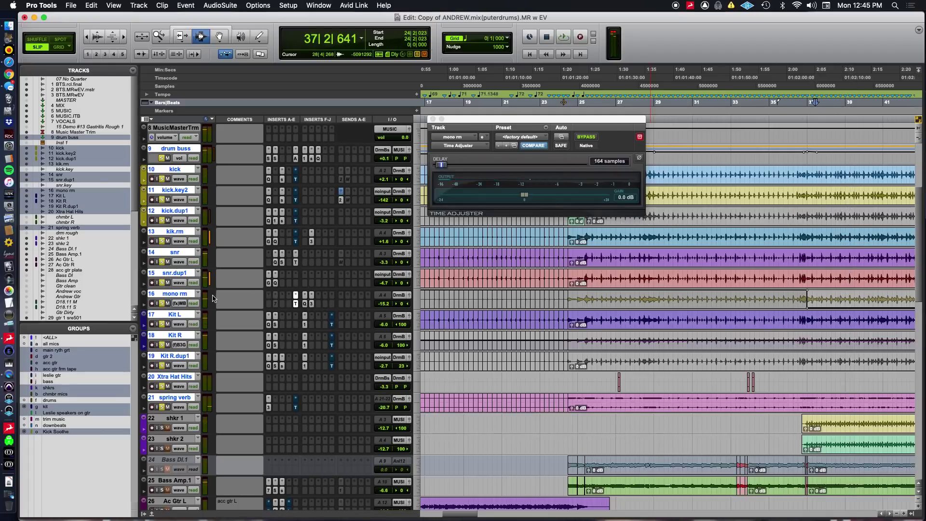
# Solo mono rm, Kit L and Kit R, compare the Time Adjuster bypassed and active, and bring all drum tracks back into the solo
pyautogui.keyDown('super'); pyautogui.click(162, 303); pyautogui.keyUp('super')
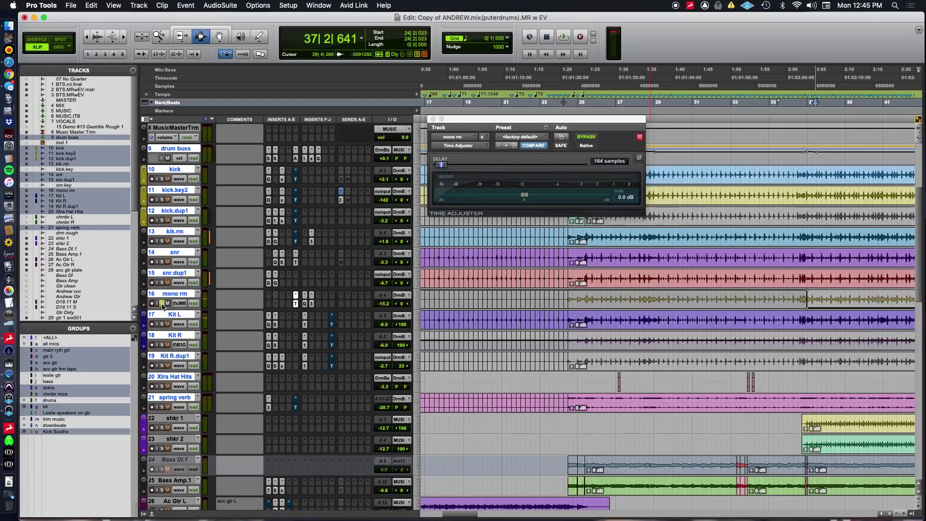
pyautogui.moveTo(163, 345); pyautogui.dragTo(168, 319)
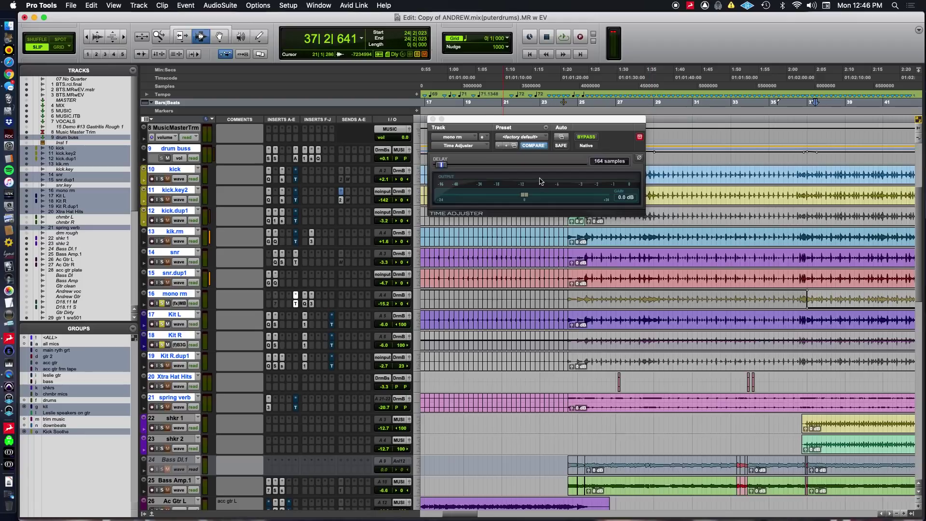
pyautogui.press('space')
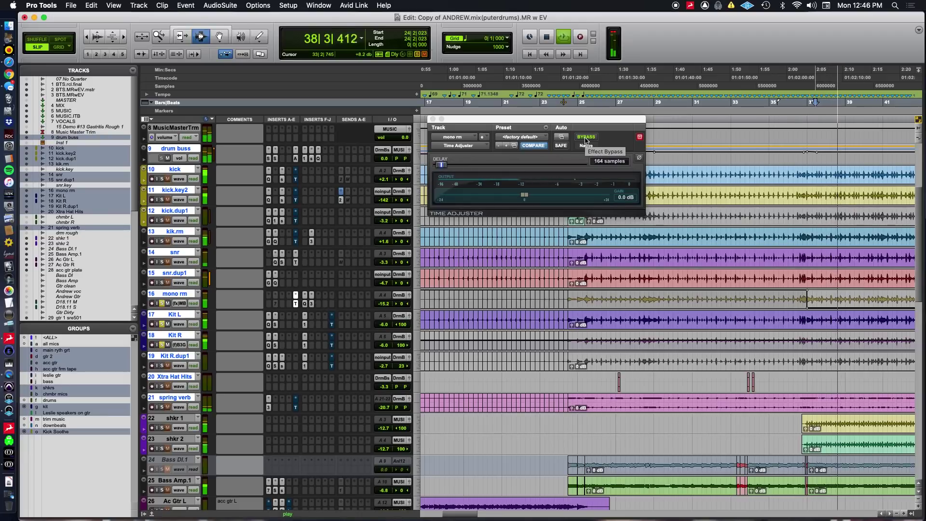
pyautogui.click(586, 137)
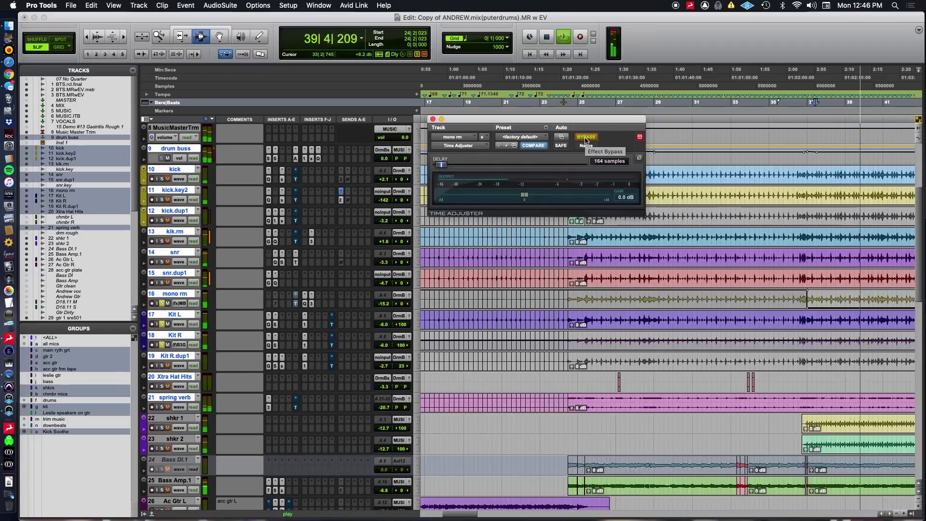
pyautogui.click(586, 136)
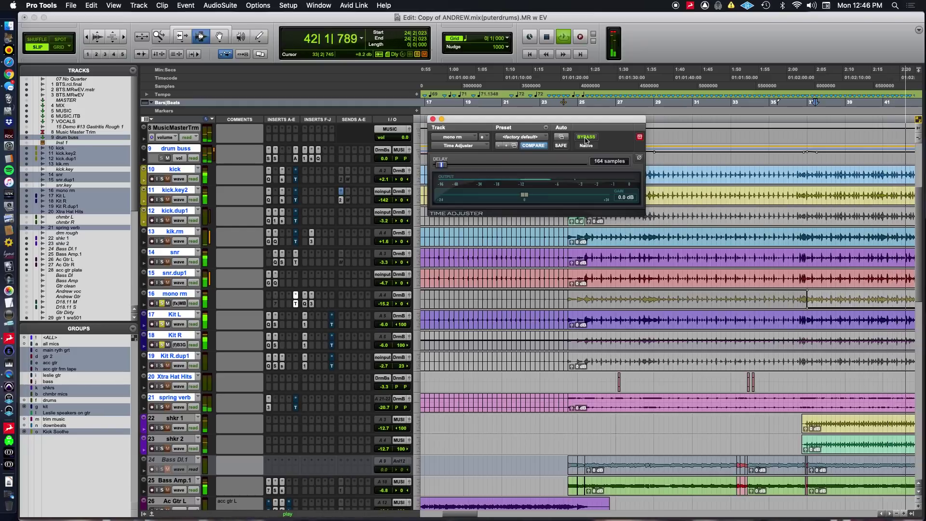
pyautogui.click(586, 137)
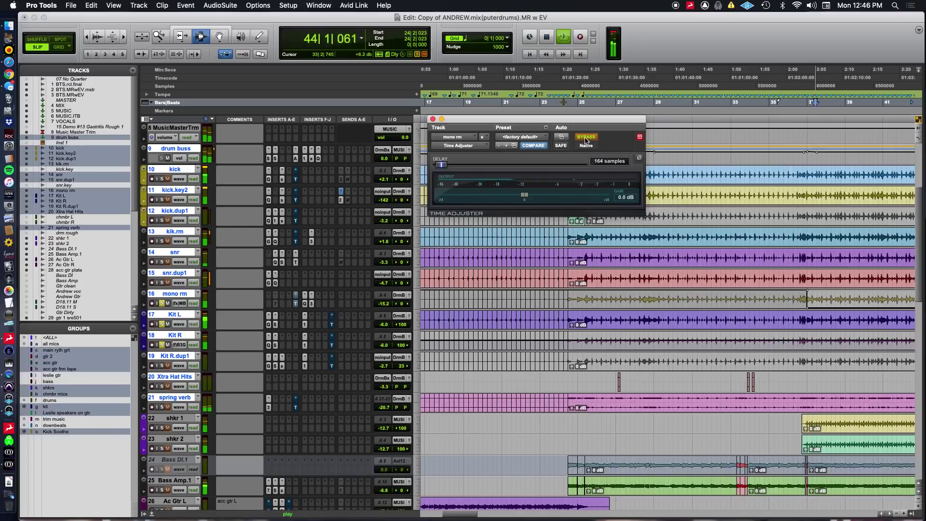
pyautogui.click(586, 138)
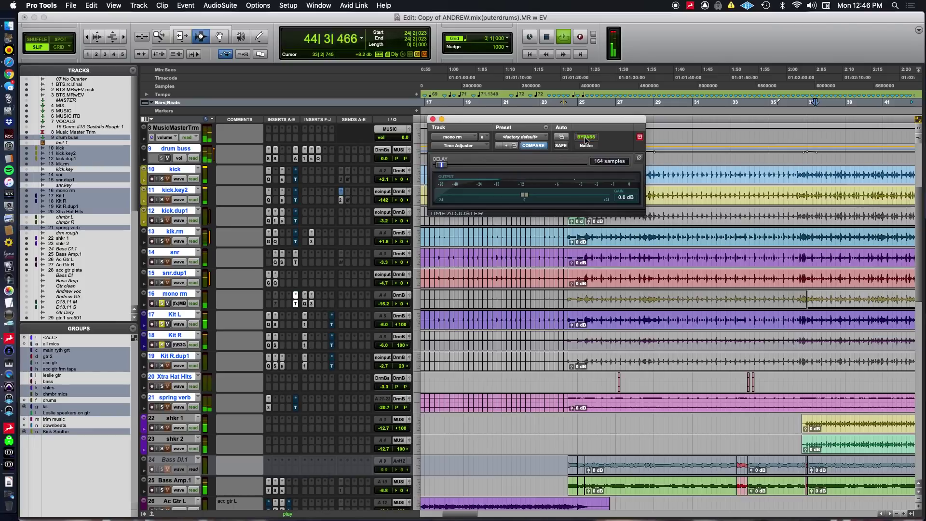
pyautogui.click(161, 282)
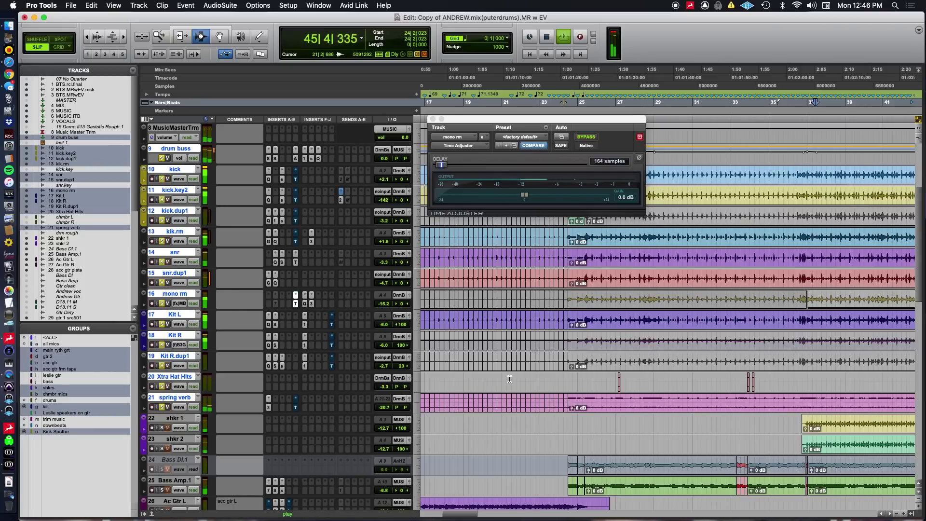
# Bypass mono rm's Time Adjuster, then solo only spring verb and play it from bar 24
pyautogui.press('r')
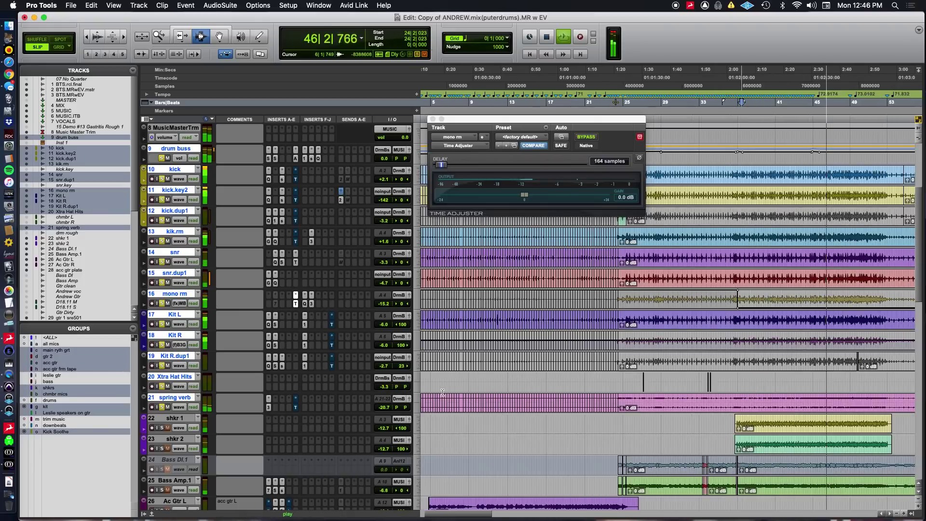
pyautogui.click(164, 407)
pyautogui.click(164, 407)
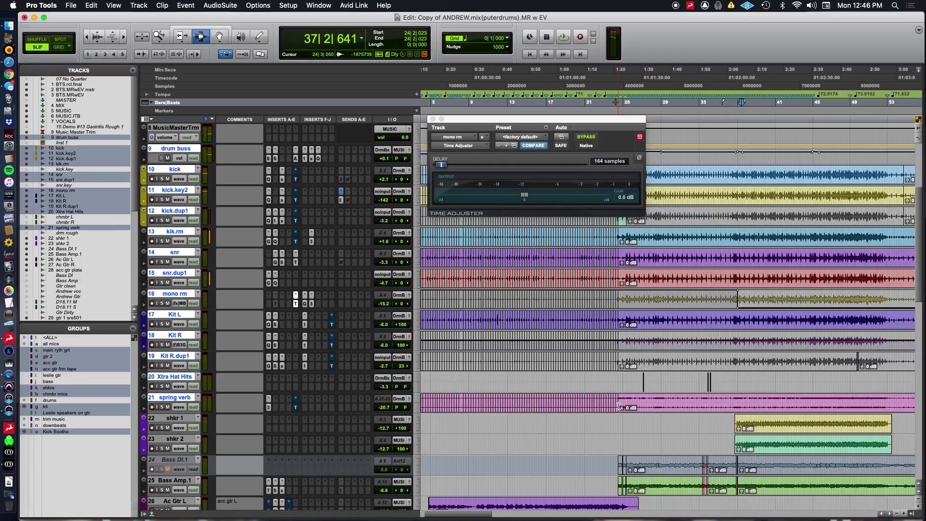
pyautogui.press('space')
pyautogui.click(586, 137)
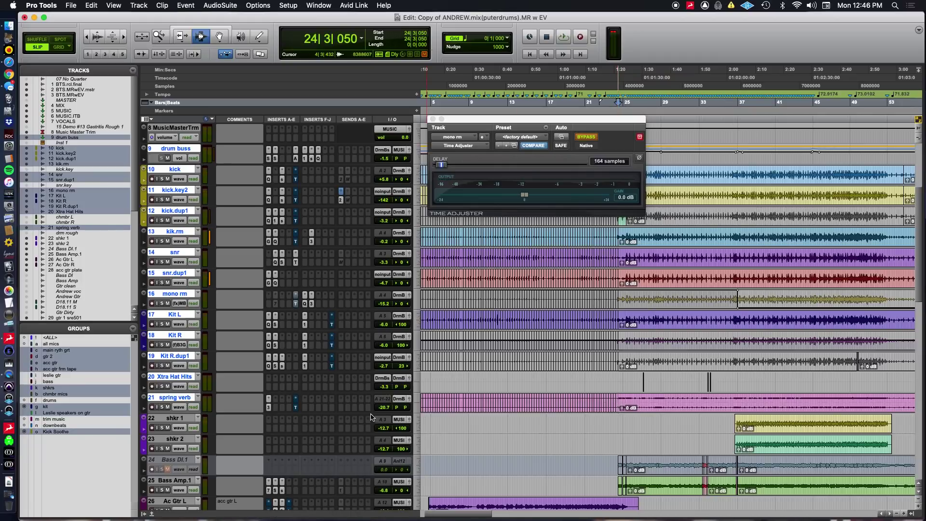
pyautogui.click(162, 408)
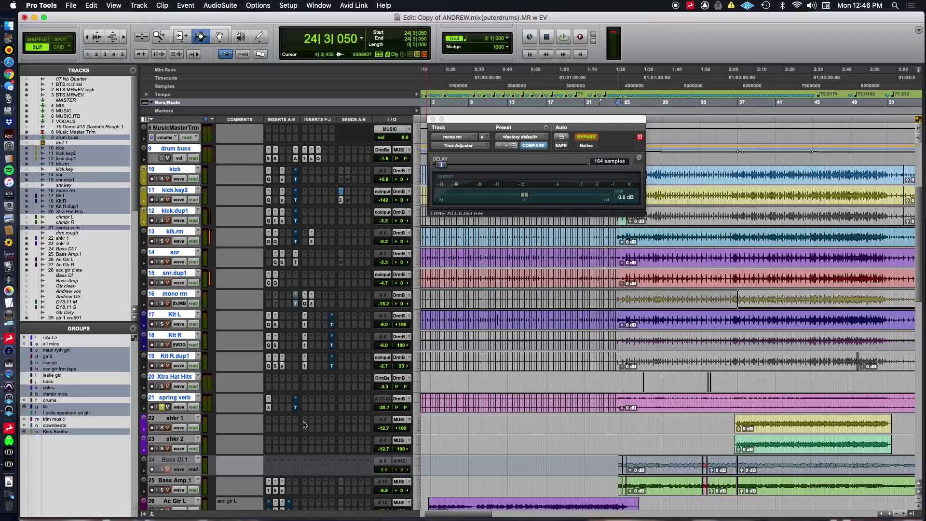
pyautogui.press('space')
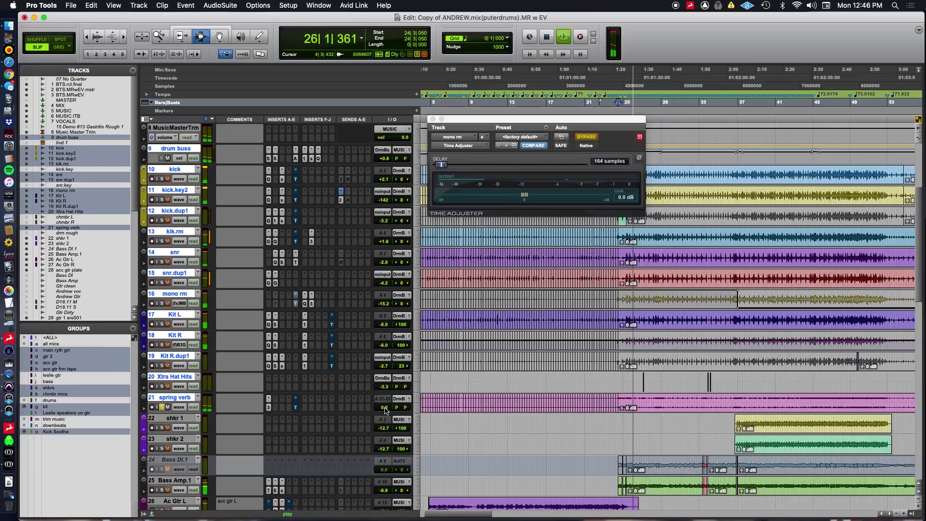
# Review spring verb's Mod Delay III and Time Adjuster inserts, bring all drum tracks back into the solo, and stop playback
pyautogui.click(268, 399)
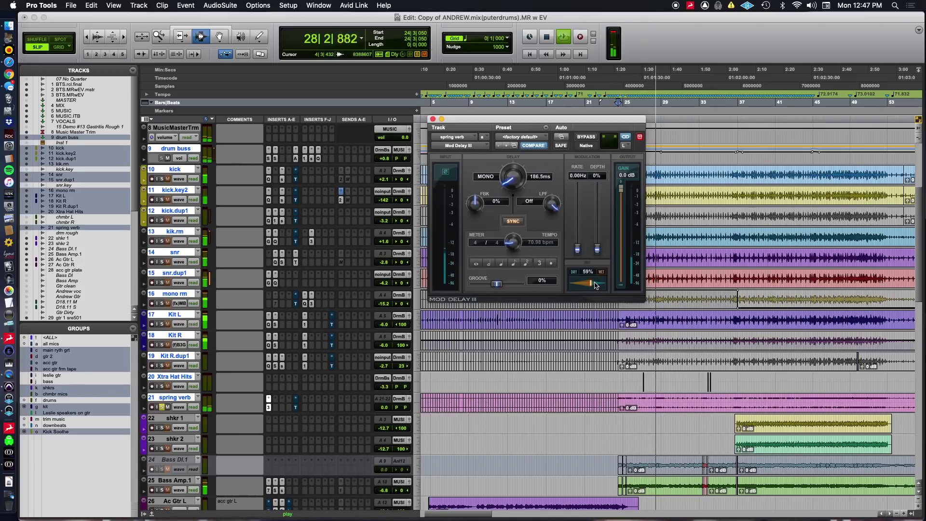
pyautogui.click(433, 119)
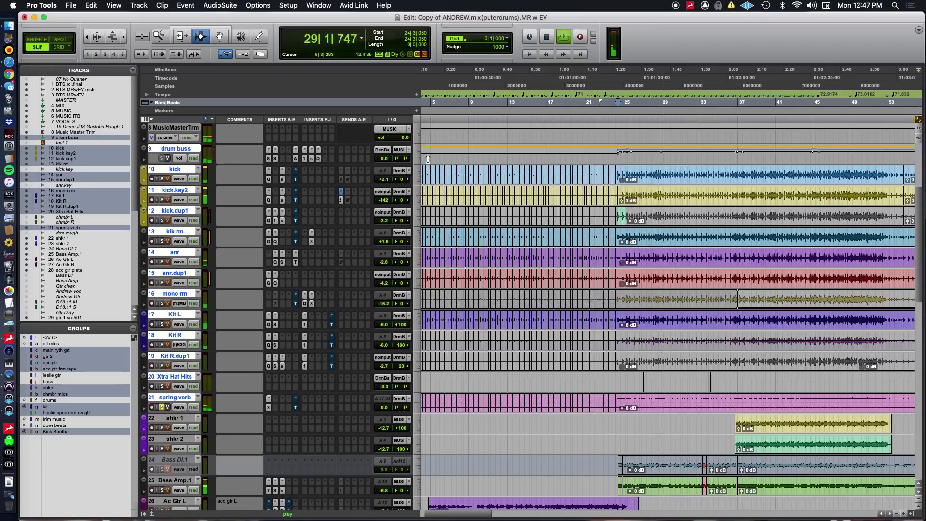
pyautogui.click(296, 408)
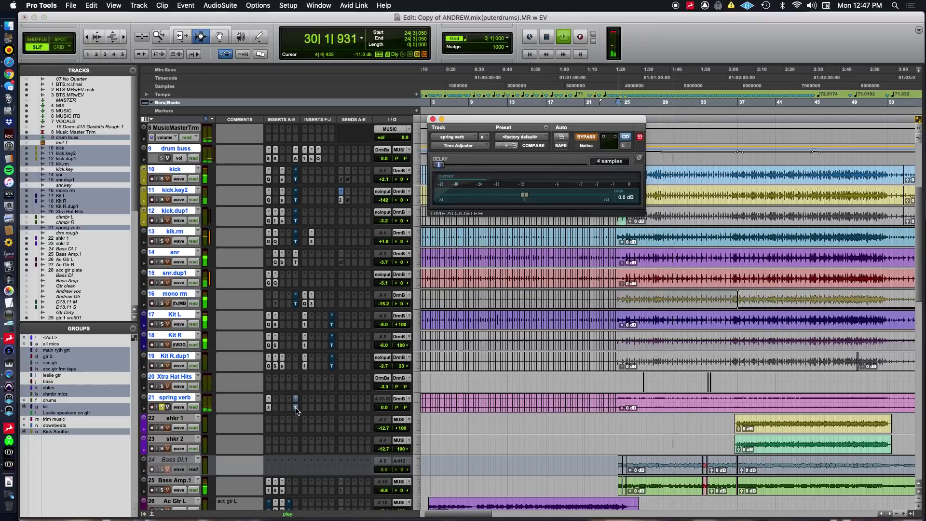
pyautogui.click(297, 408)
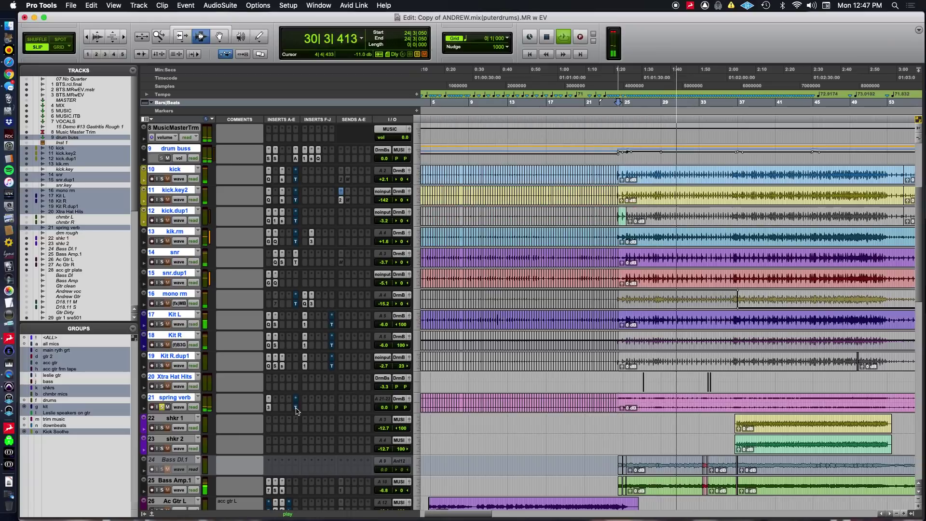
pyautogui.click(269, 407)
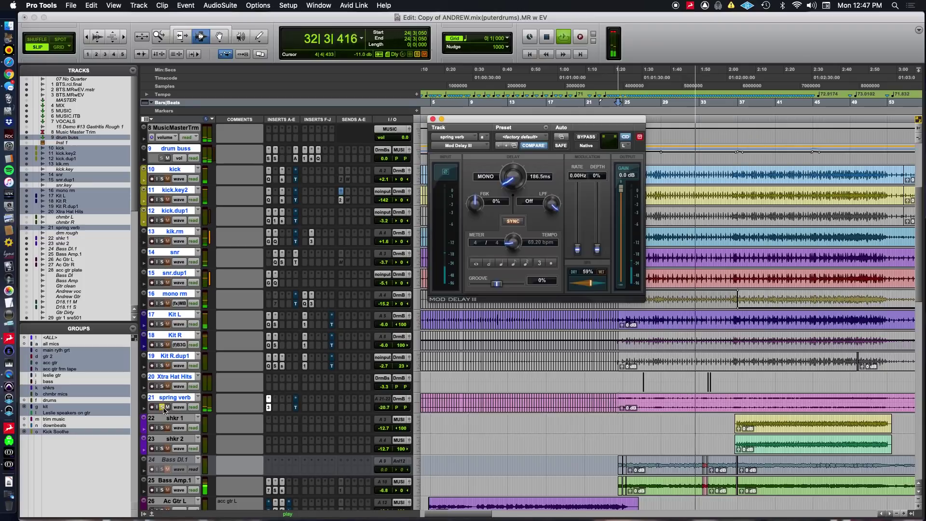
pyautogui.click(162, 386)
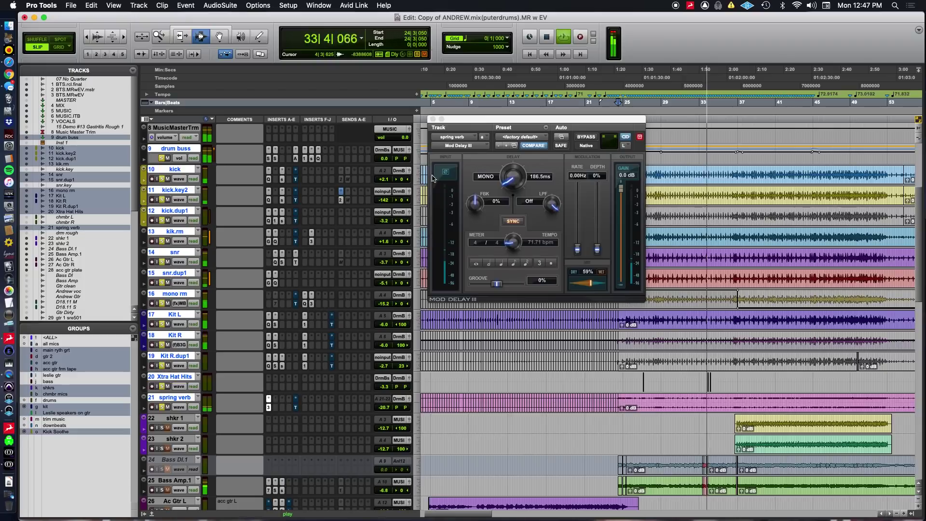
pyautogui.click(432, 119)
pyautogui.press('space')
pyautogui.press('super+Tab')
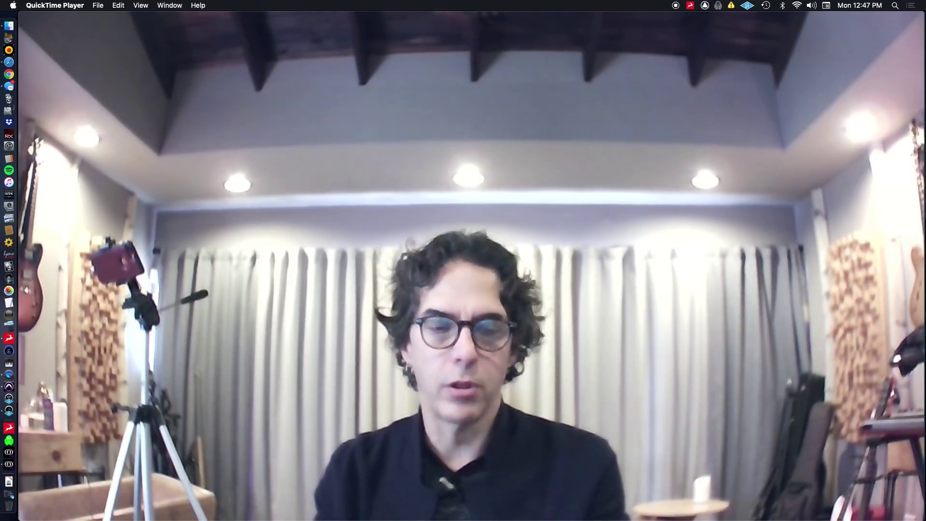
pyautogui.press('super+Tab')
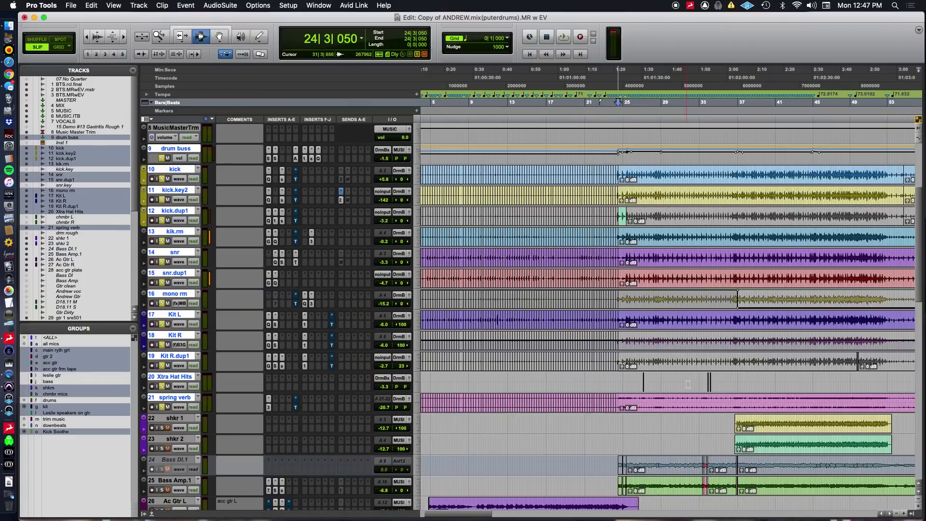
# Locate the paired Xtra Hat Hits clips near bar 34 and play the drums from just before them, at 33|3|918
pyautogui.click(710, 387)
pyautogui.press('super+bracketright')
pyautogui.press('super+bracketright')
pyautogui.press('super+bracketright')
pyautogui.press('super+bracketright')
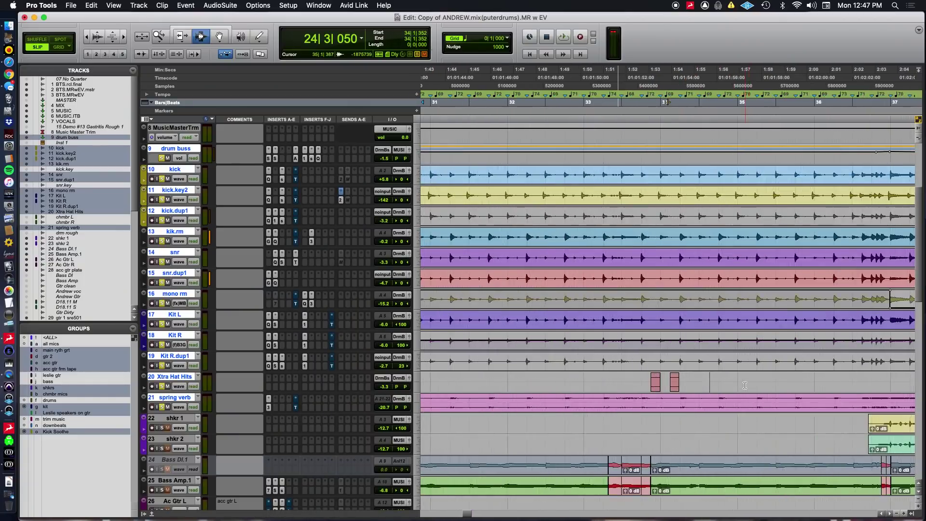
pyautogui.click(613, 384)
pyautogui.press('space')
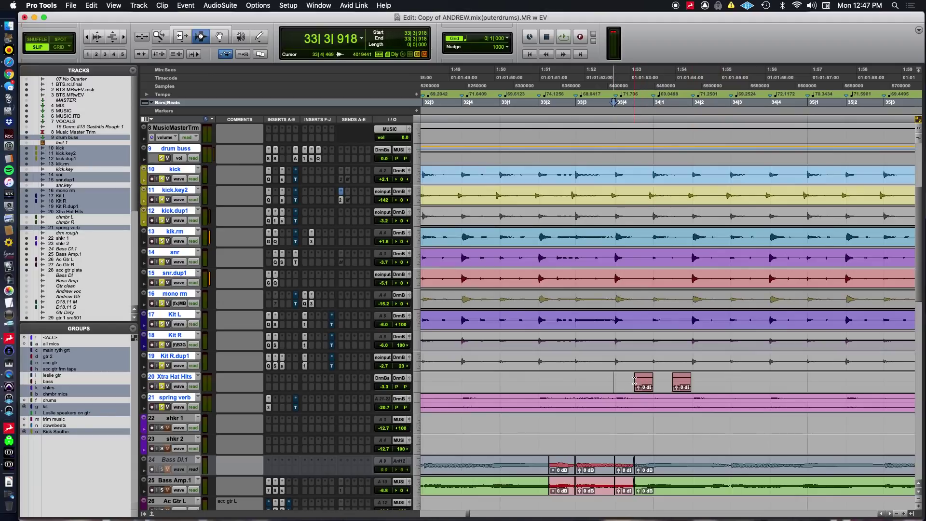
# Play the drums around the Xtra Hat Hits clips from 33|2|948, comparing them with that track active and muted
pyautogui.press('super+Tab')
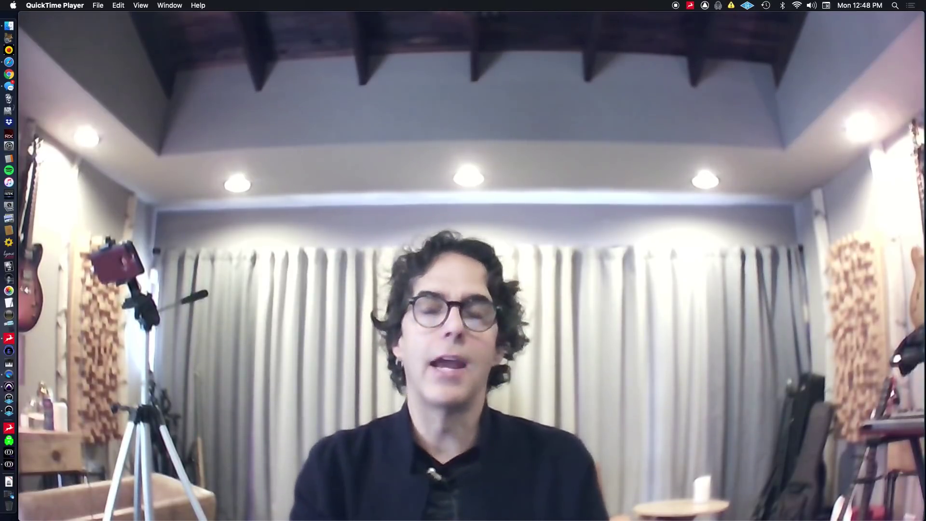
pyautogui.press('super+Tab')
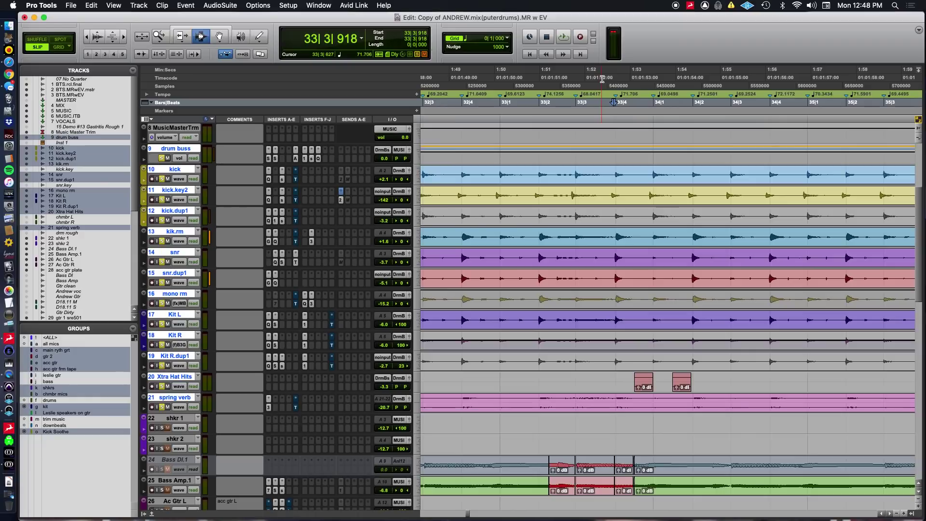
pyautogui.press('space')
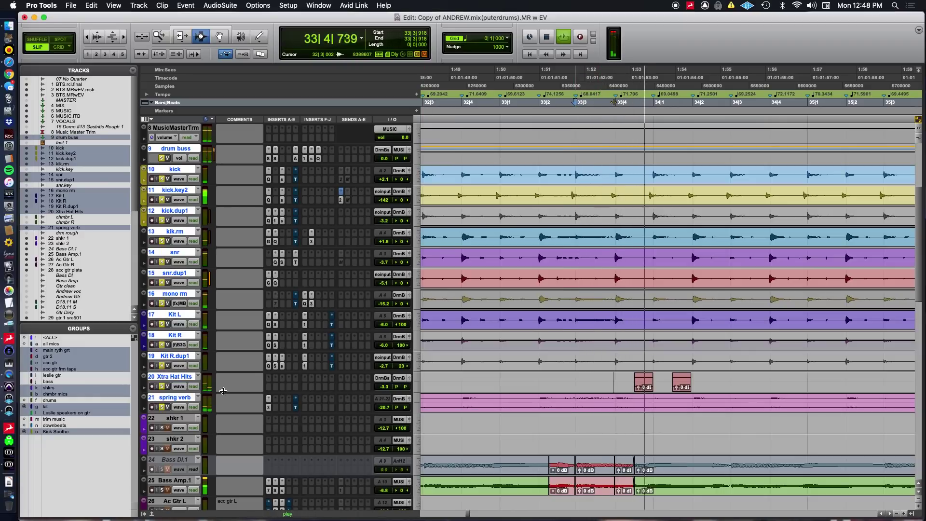
pyautogui.press('space')
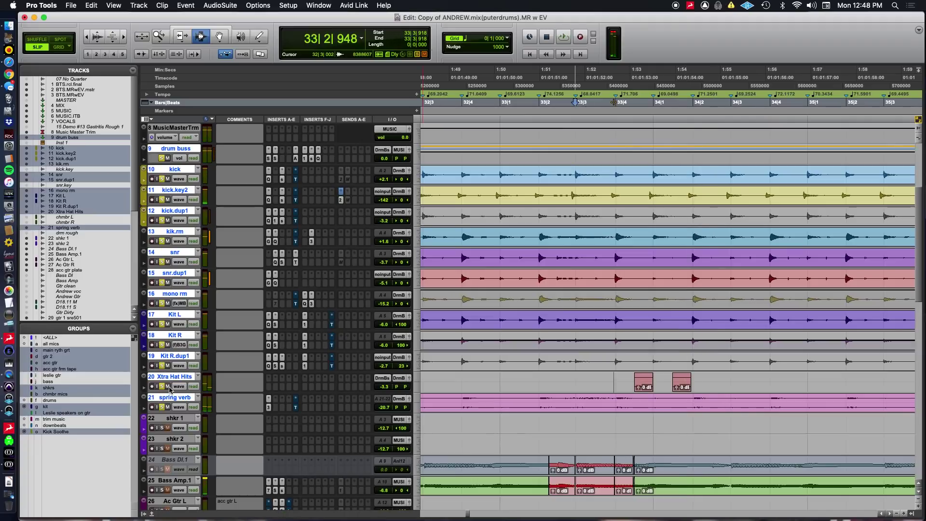
pyautogui.press('space')
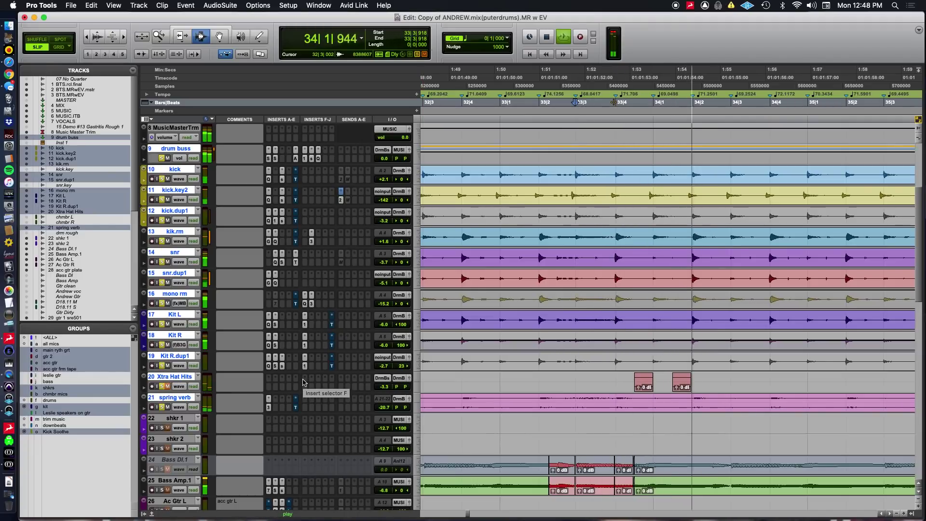
pyautogui.press('space')
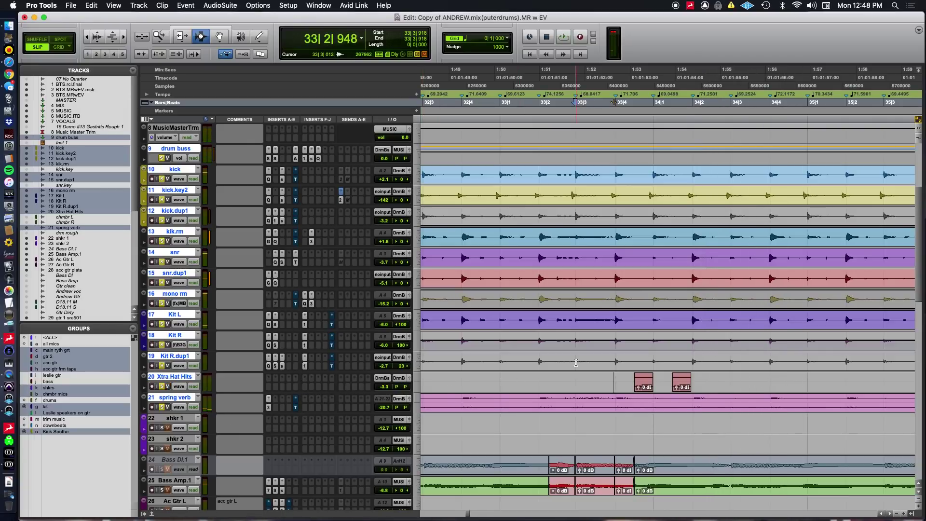
# Enlarge the audio waveforms vertically to inspect the drum tracks' low-level detail, and reduce them again
pyautogui.press('super+alt+bracketright')
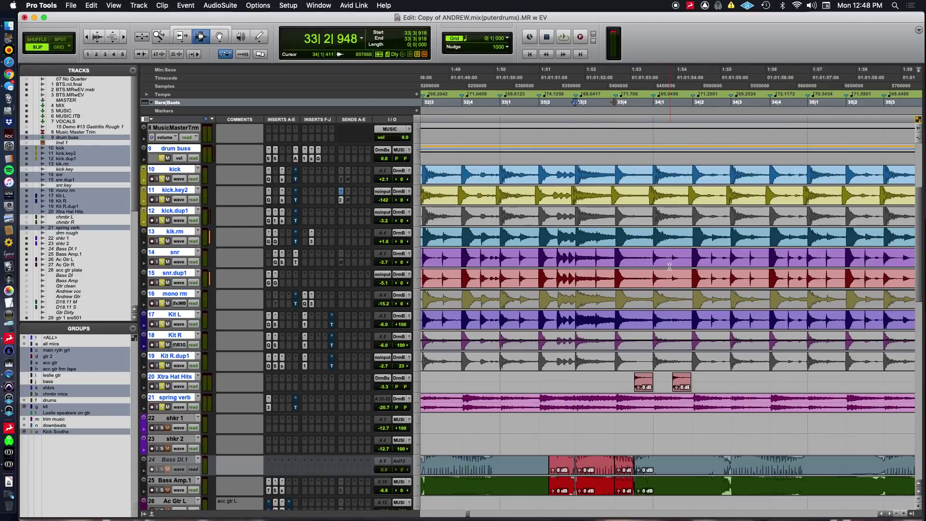
pyautogui.press('super+alt+bracketleft')
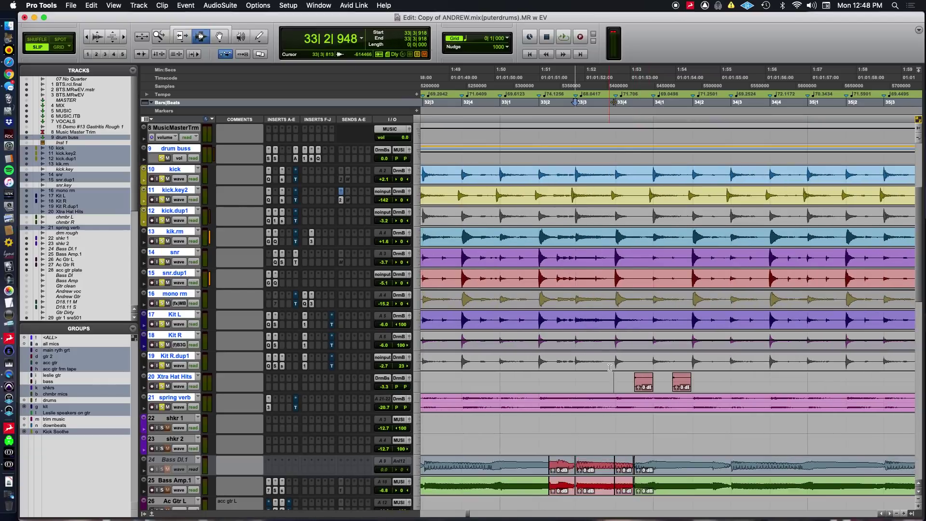
pyautogui.press('super+Tab')
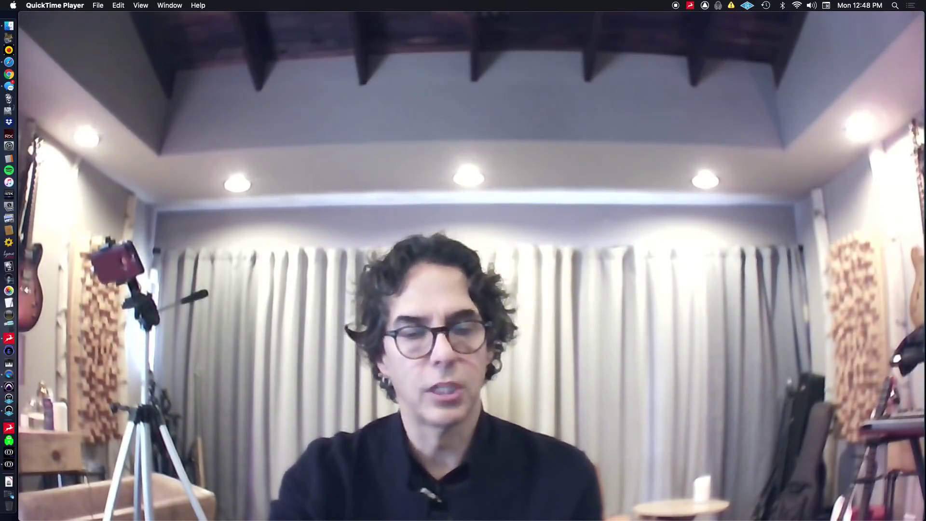
pyautogui.press('super+Tab')
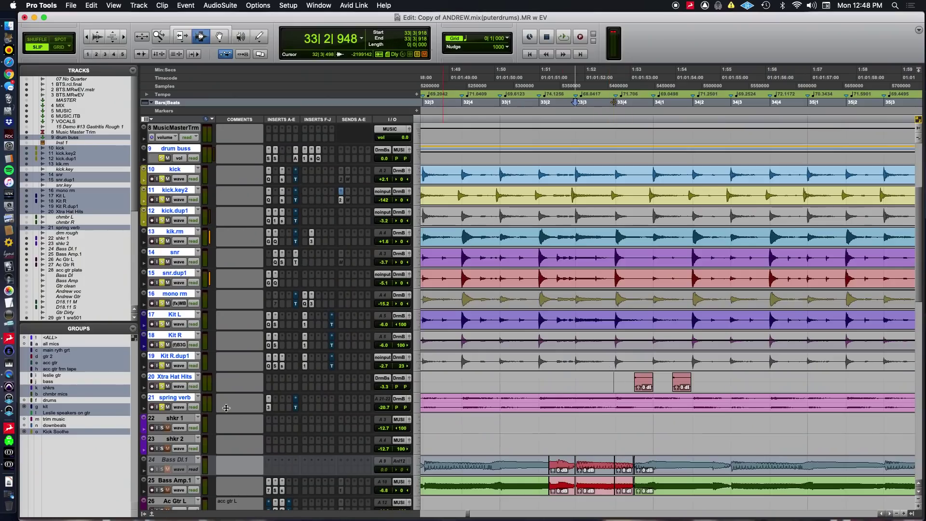
pyautogui.scroll(-1, 435, 418)
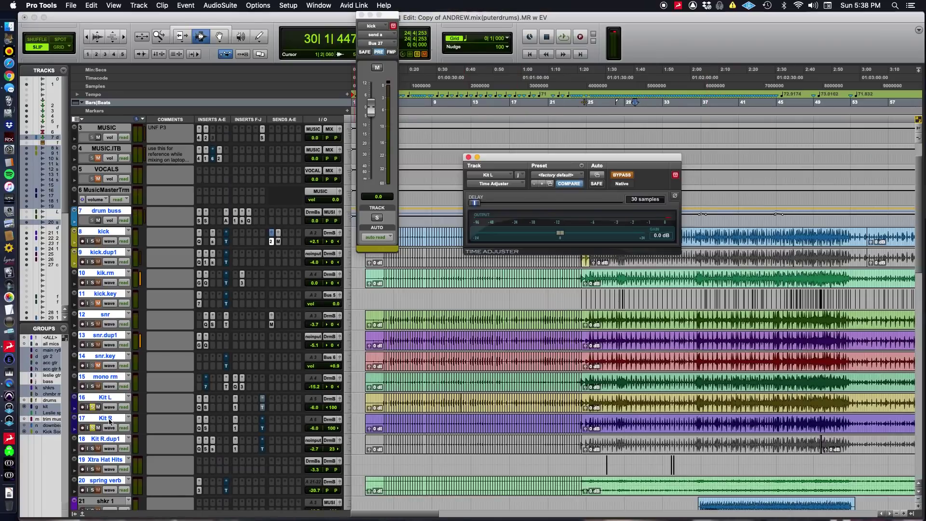
# Locate the separate Kit R.dup1 clip between bars 49 and 50 and play from just before it, at 49|3|070
pyautogui.press('super+Tab')
pyautogui.press('super+bracketleft')
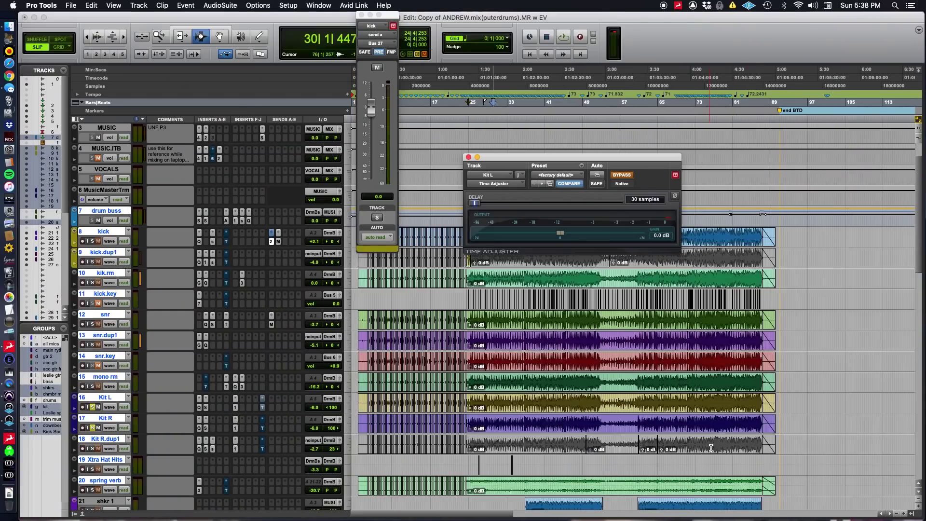
pyautogui.click(589, 450)
pyautogui.press('super+bracketright')
pyautogui.press('super+bracketright')
pyautogui.press('super+bracketright')
pyautogui.press('super+bracketright')
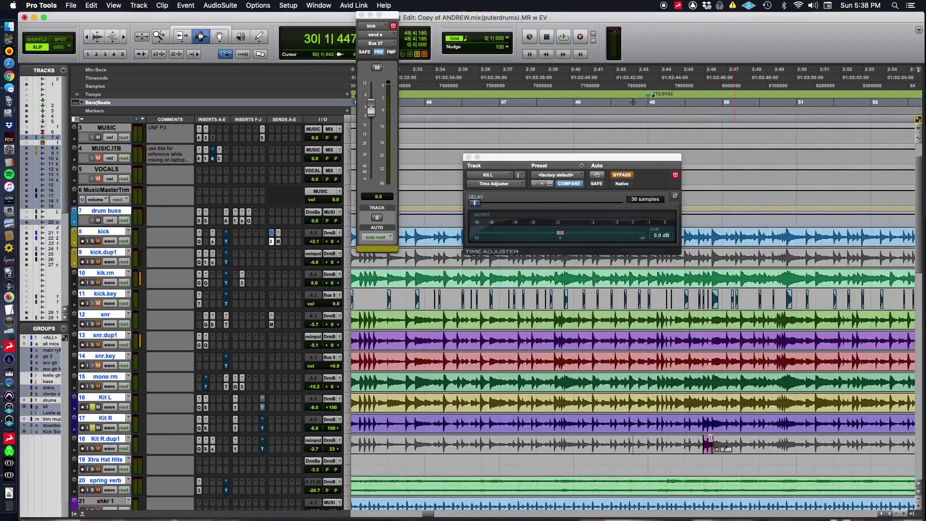
pyautogui.click(687, 425)
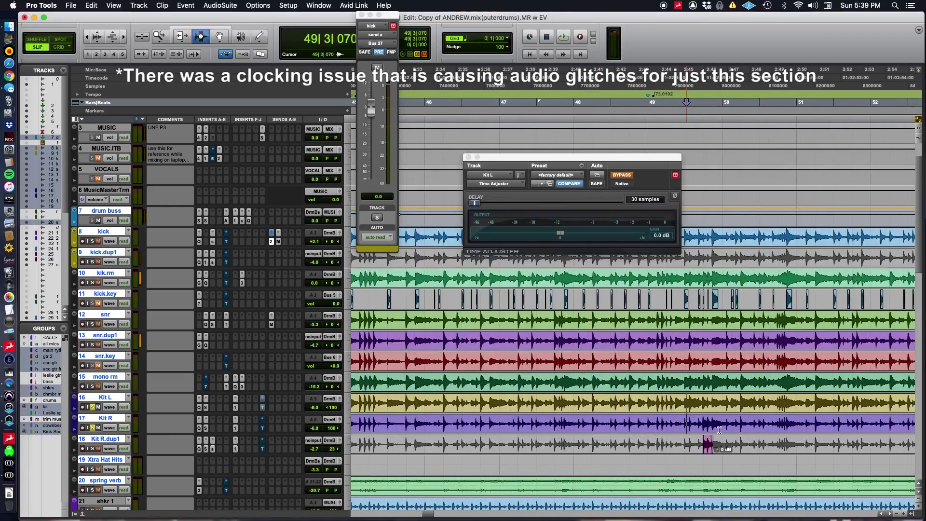
pyautogui.press('space')
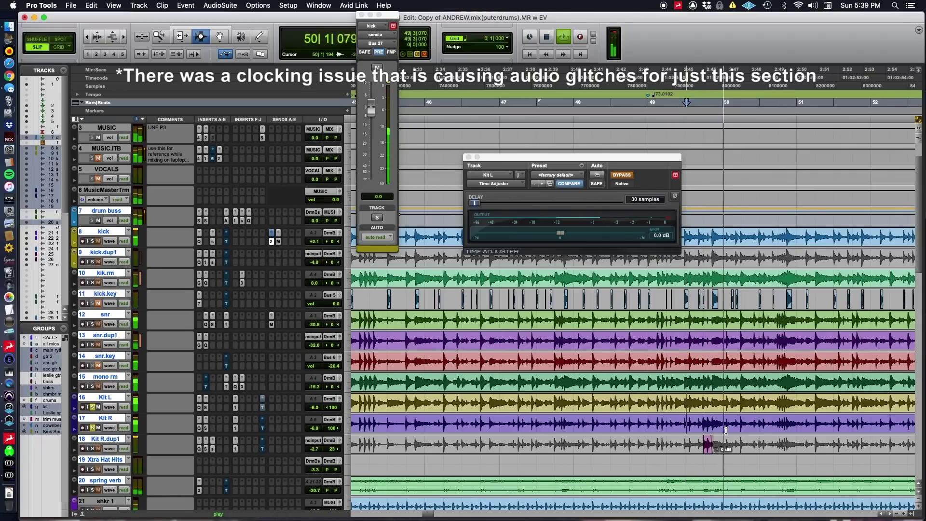
# Audition soloed Kit L and Kit R in other sections, around bar 44 and from bar 64, comparing the fills
pyautogui.press('super+bracketleft')
pyautogui.press('super+bracketleft')
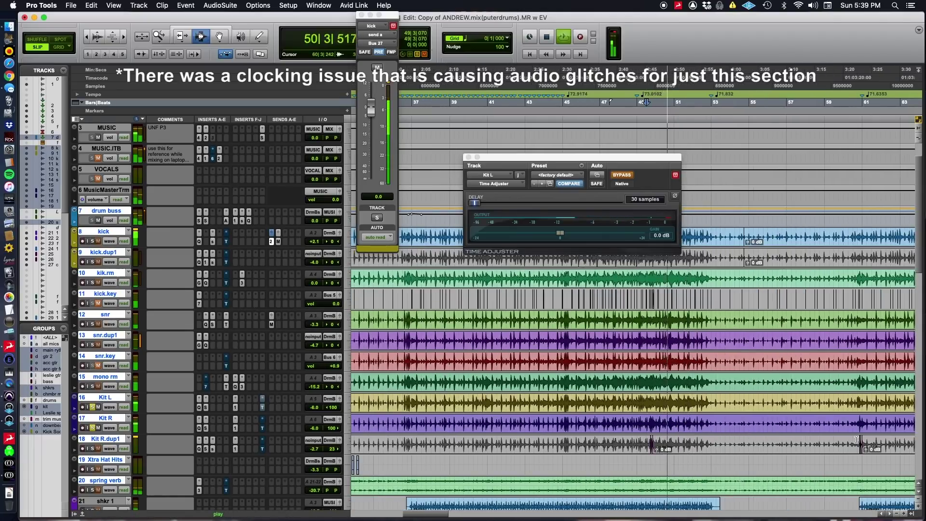
pyautogui.press('space')
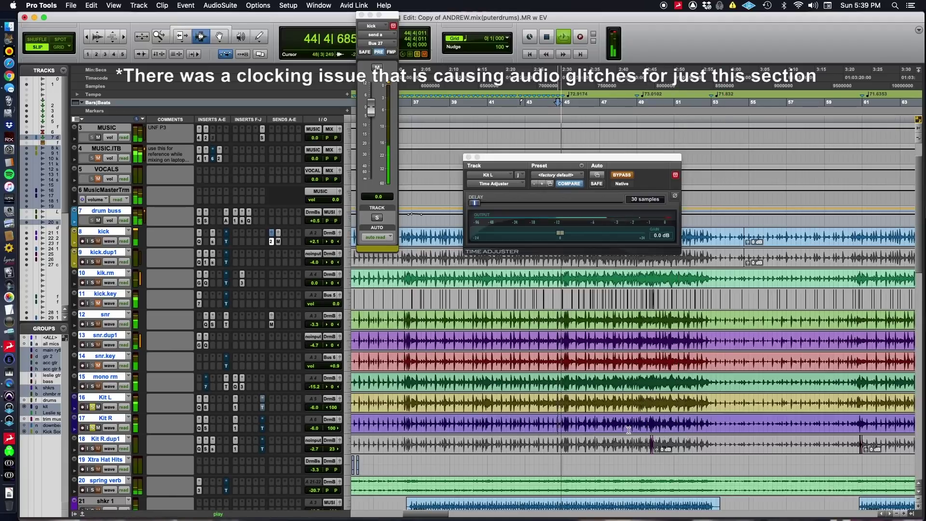
pyautogui.press('space')
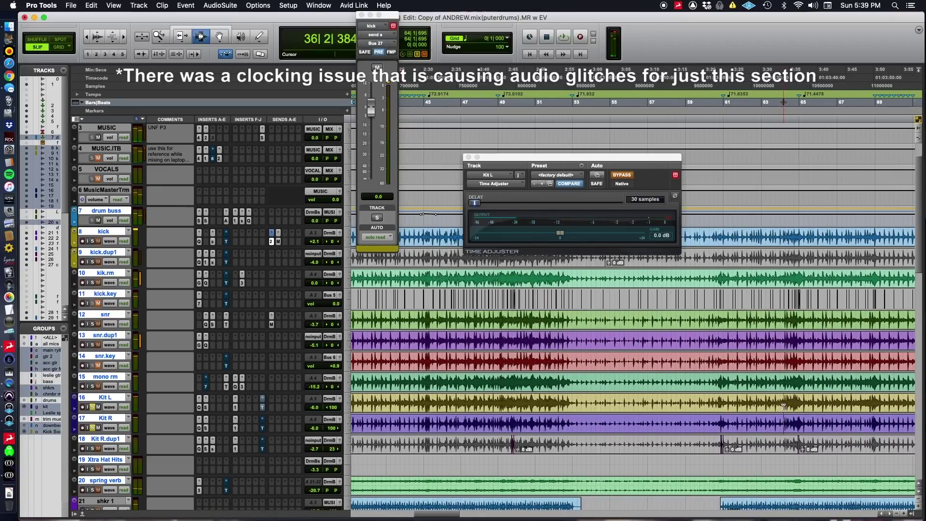
pyautogui.press('space')
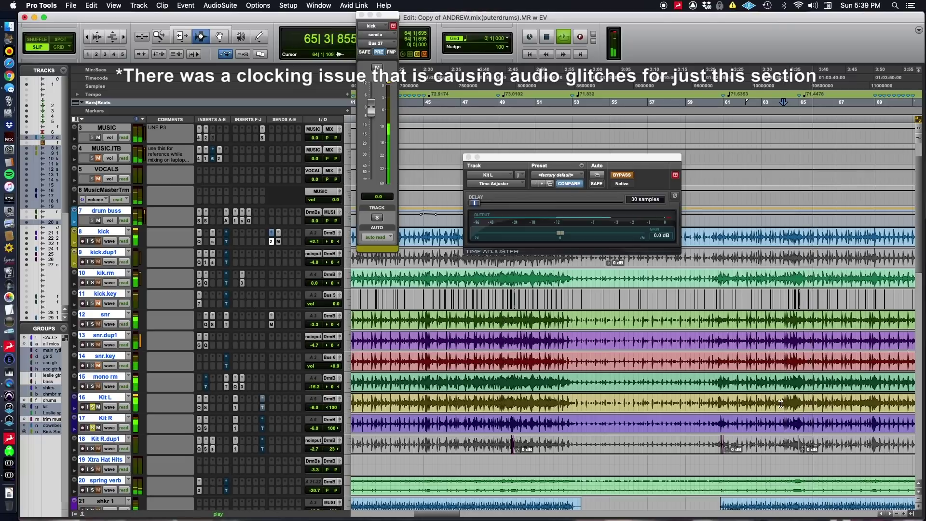
pyautogui.press('space')
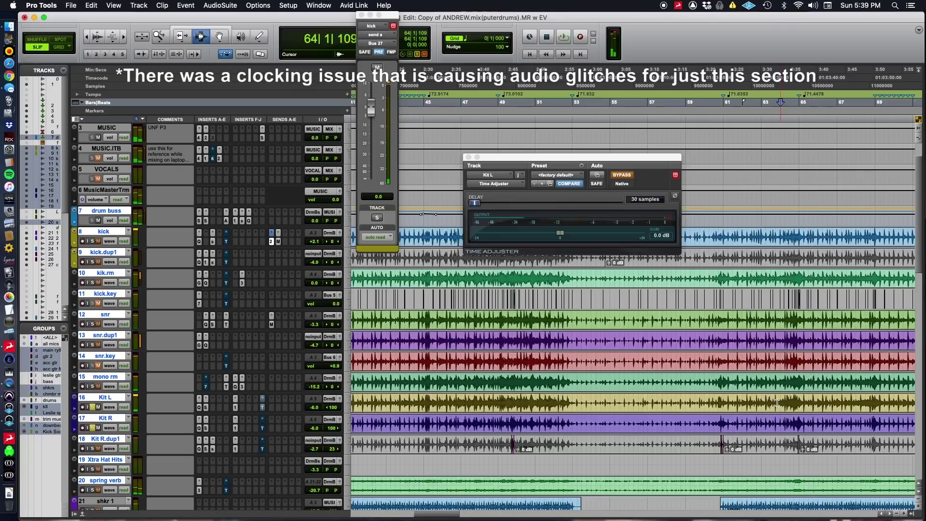
# Review Kit L's Sie-Q and FabFilter Pro-Q 3 inserts while playing the soloed kit mics from 64|1|109
pyautogui.click(205, 408)
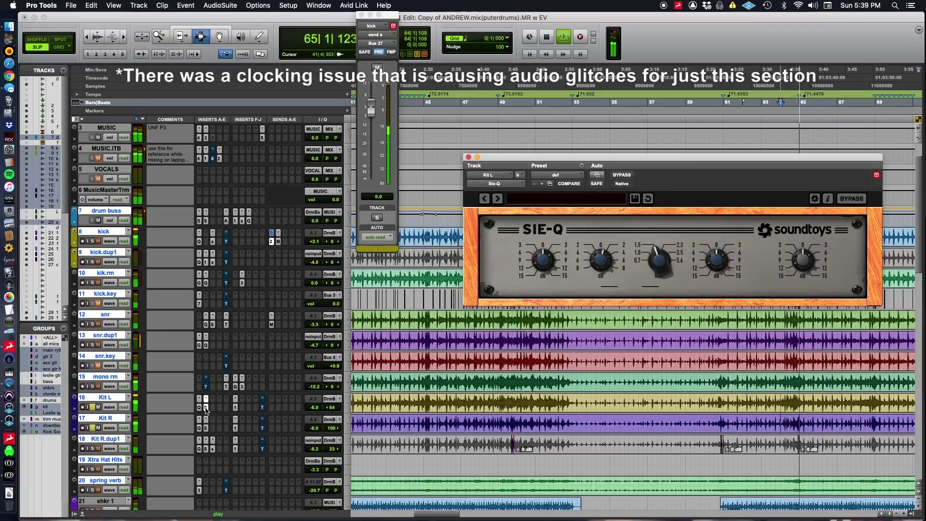
pyautogui.press('space')
pyautogui.click(200, 407)
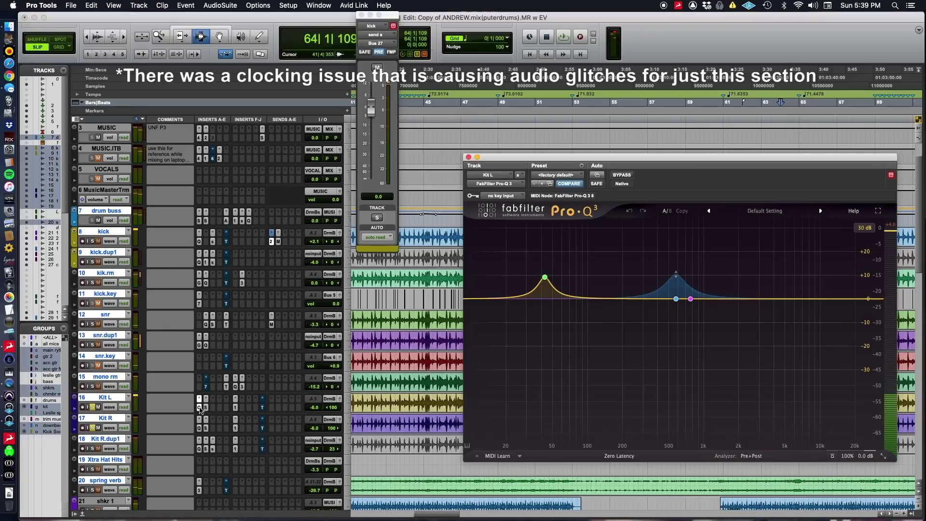
pyautogui.press('space')
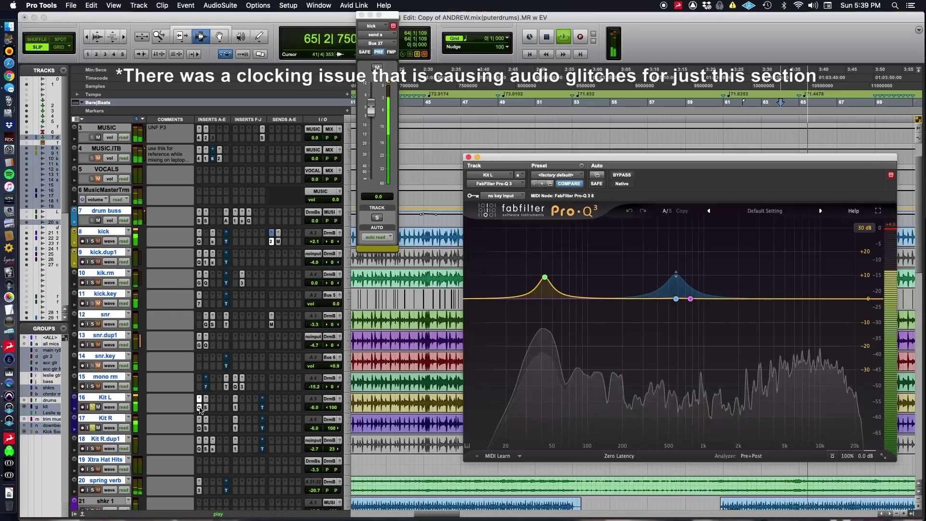
pyautogui.press('space')
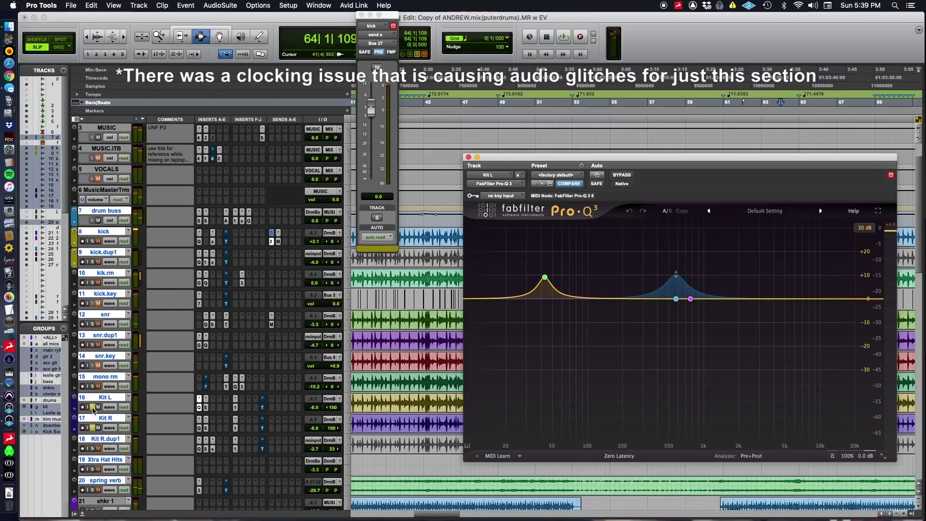
# Take Kit L and Kit R out of solo and play the section from 64|1|109
pyautogui.click(93, 407)
pyautogui.press('space')
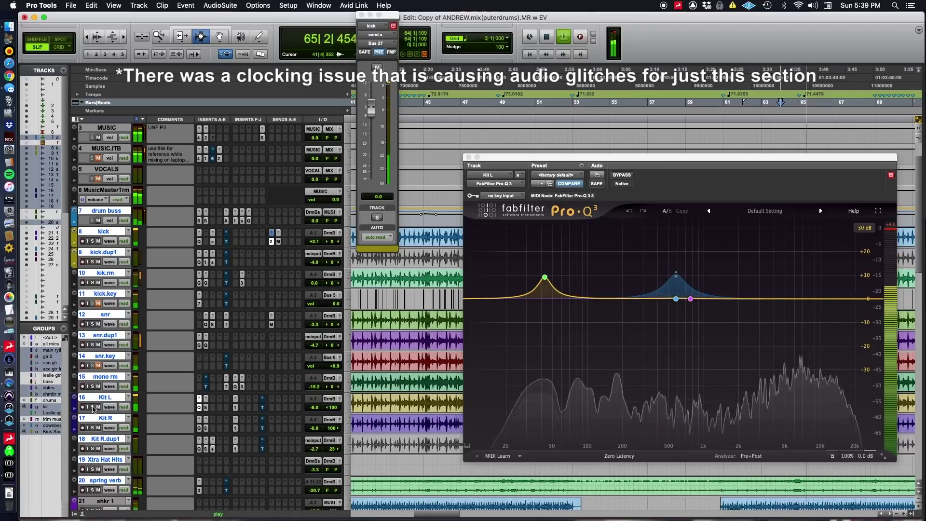
pyautogui.press('space')
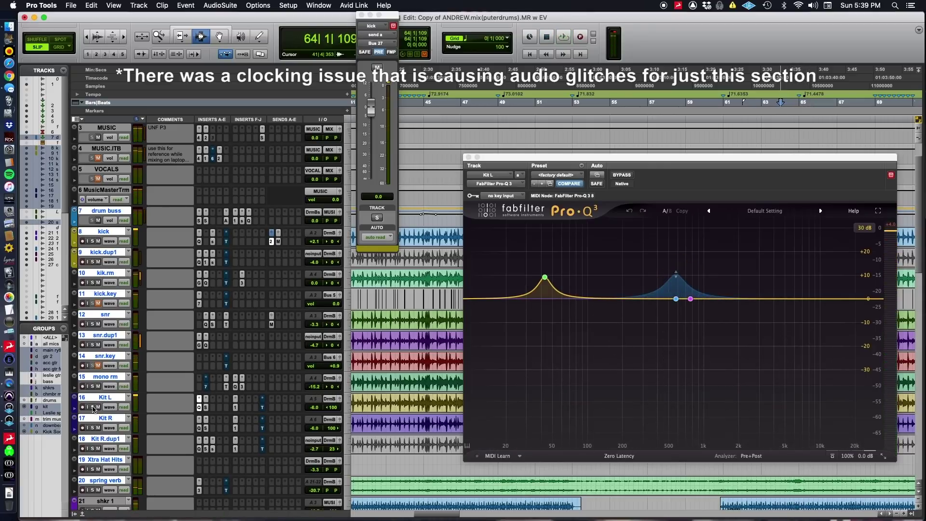
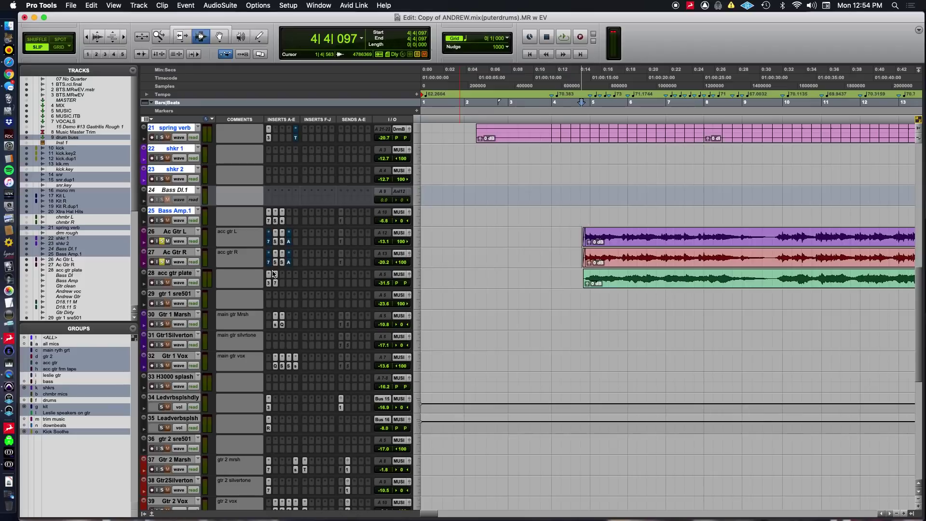
# Play soloed Ac Gtr L and Ac Gtr R from 4|4|097 and review Ac Gtr L's two Sie-Q inserts
pyautogui.press('space')
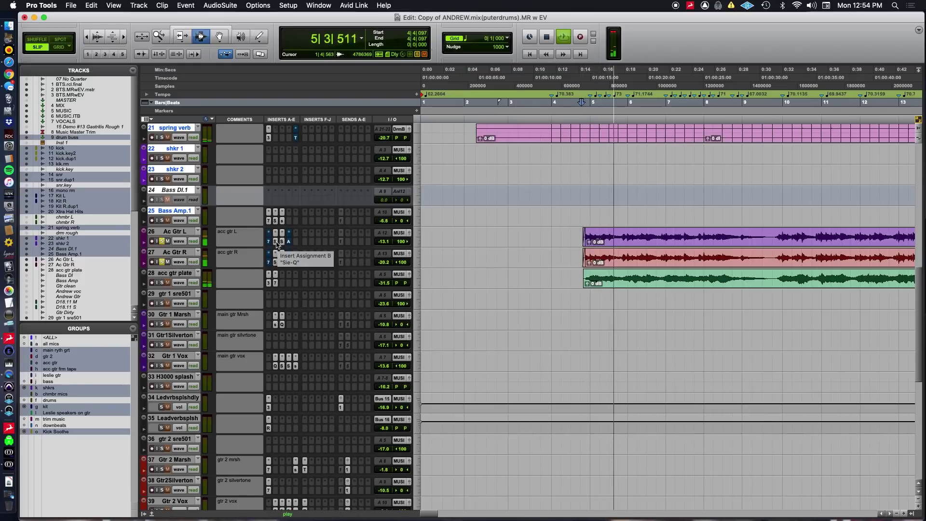
pyautogui.click(274, 241)
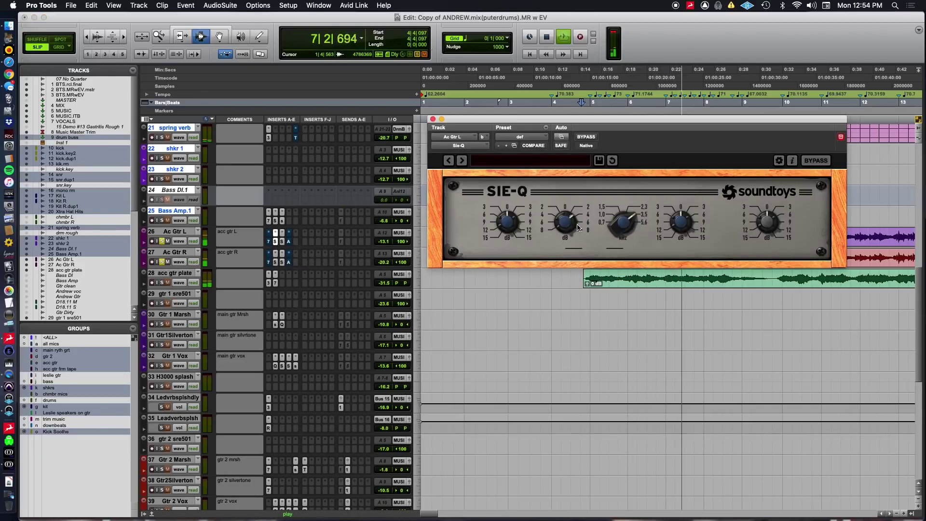
pyautogui.click(284, 244)
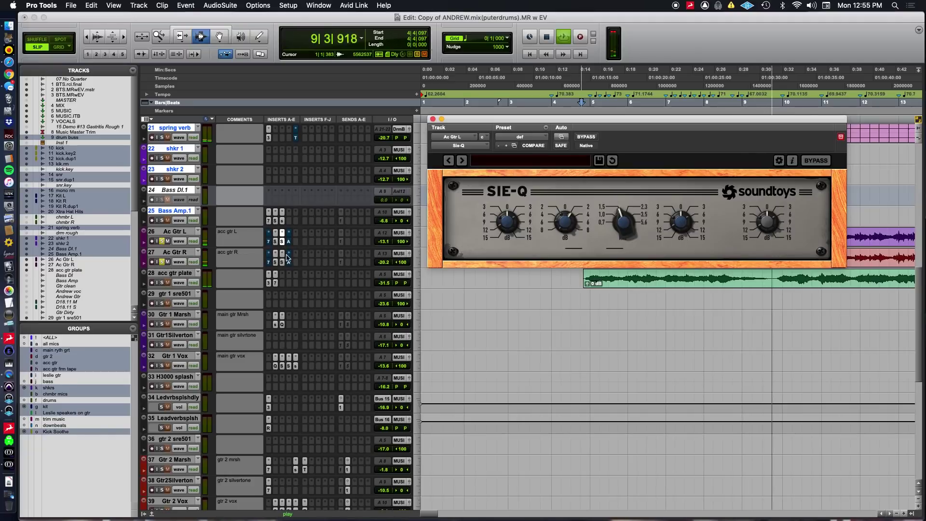
# Compare the acoustic guitars with the Sie-Q inserts on Ac Gtr L and Ac Gtr R bypassed and active
pyautogui.keyDown('super'); pyautogui.click(282, 242); pyautogui.keyUp('super')
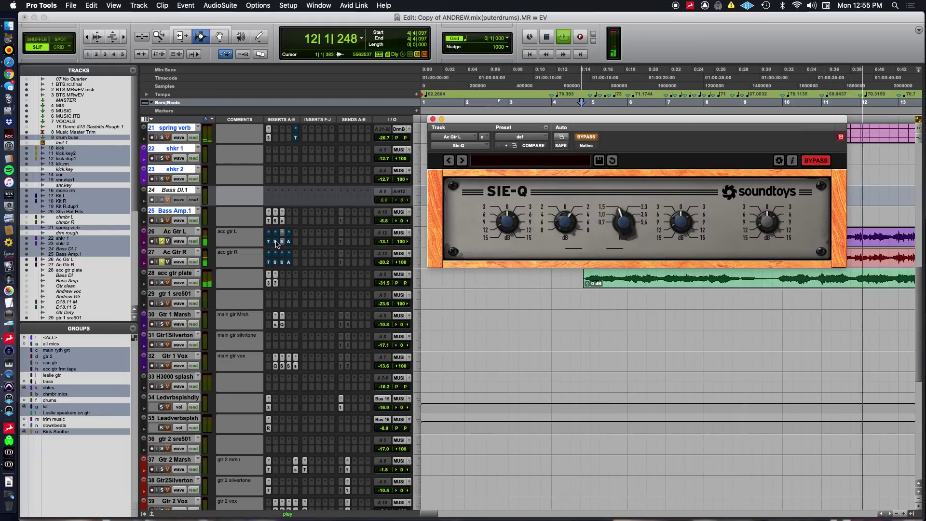
pyautogui.click(282, 243)
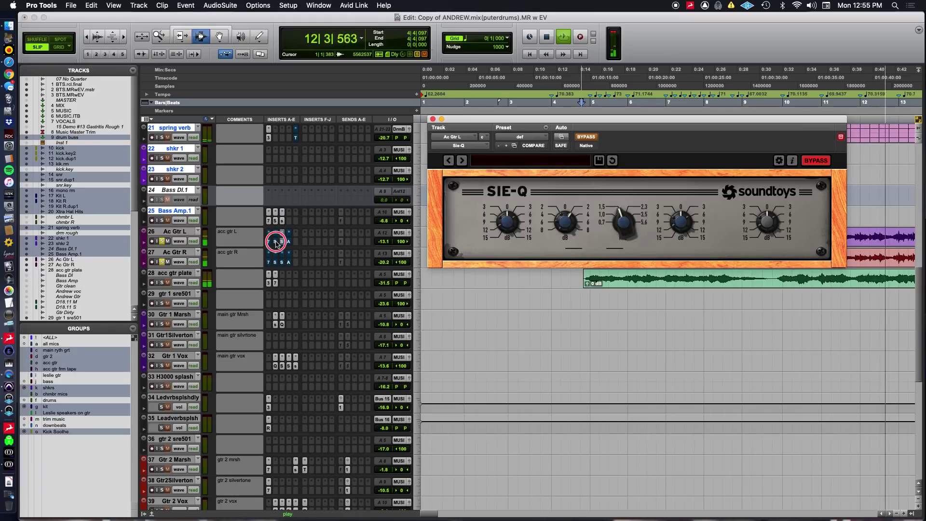
pyautogui.keyDown('super'); pyautogui.click(281, 242); pyautogui.keyUp('super')
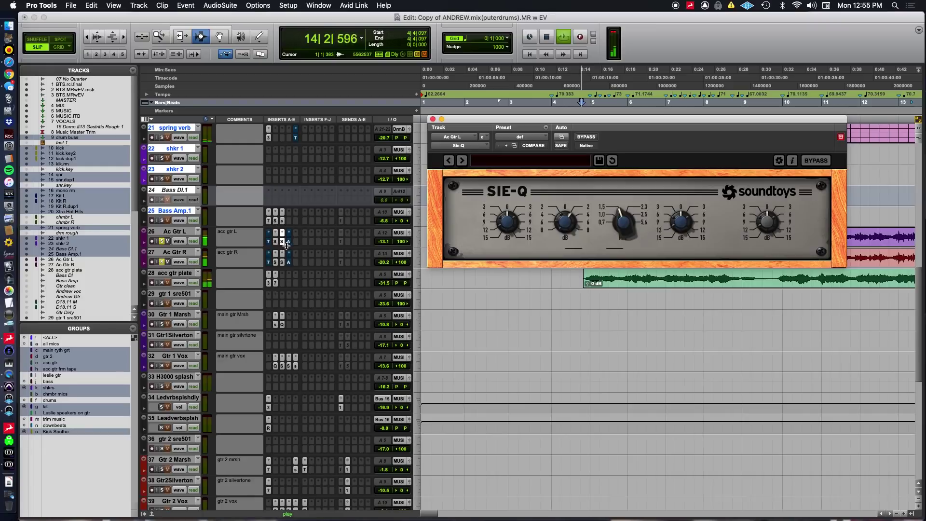
# Review the bypassed Abbey Road Vinyl insert on Ac Gtr L while the soloed acoustic guitars play
pyautogui.click(282, 243)
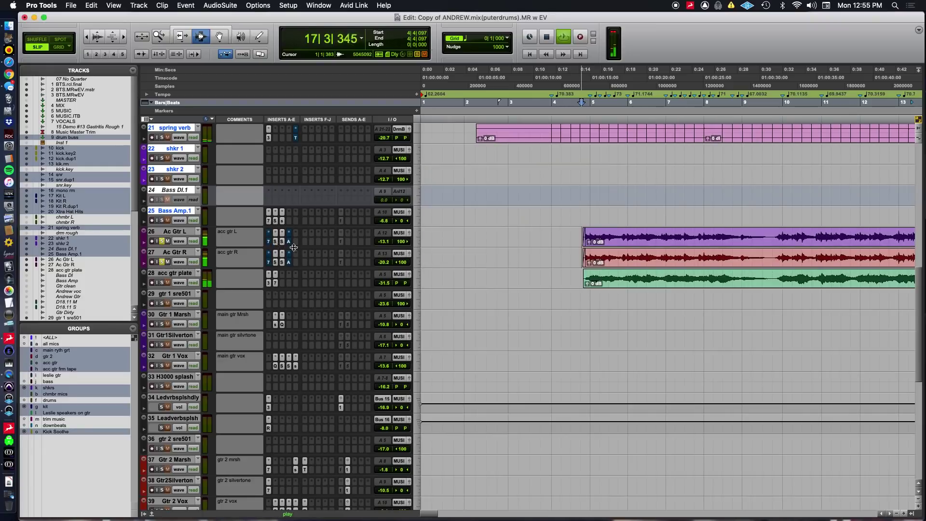
pyautogui.click(289, 242)
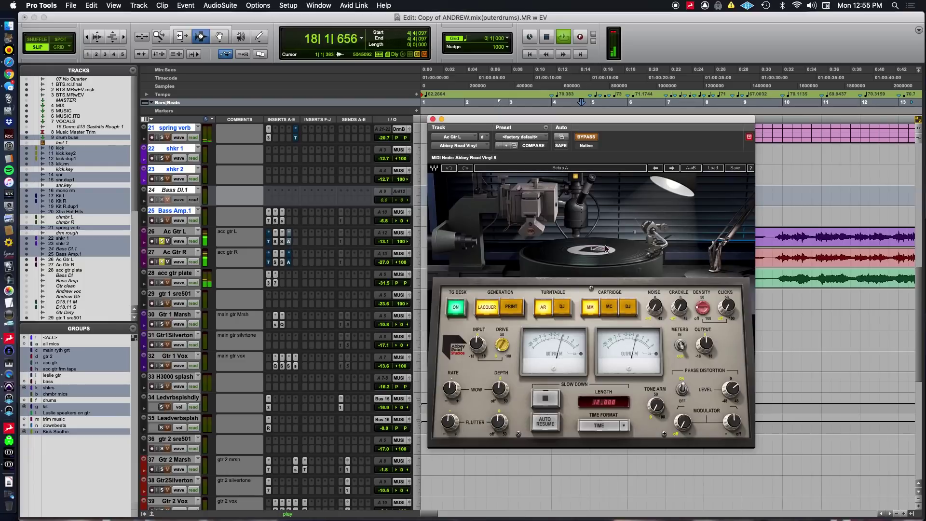
pyautogui.click(289, 242)
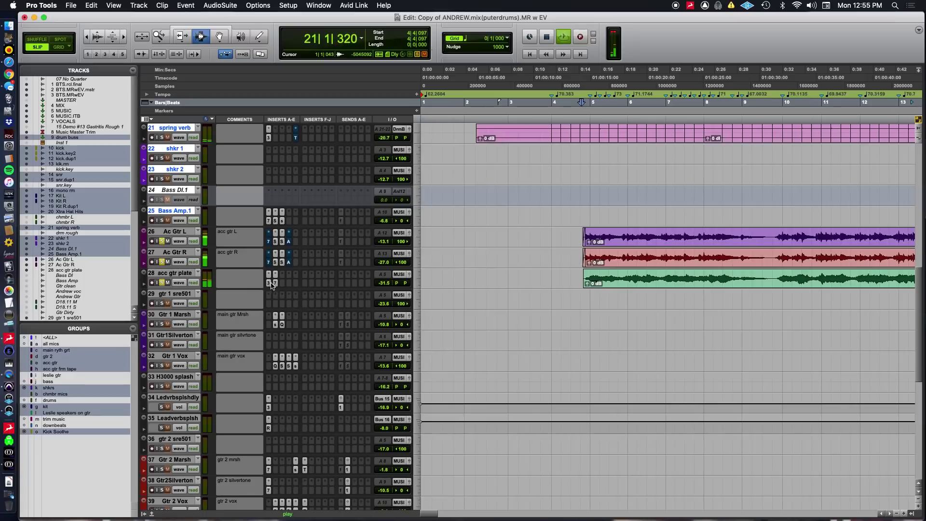
# Stop playback and review the Mod Delay III and EQ3 7-Band inserts on acc gtr plate
pyautogui.press('space')
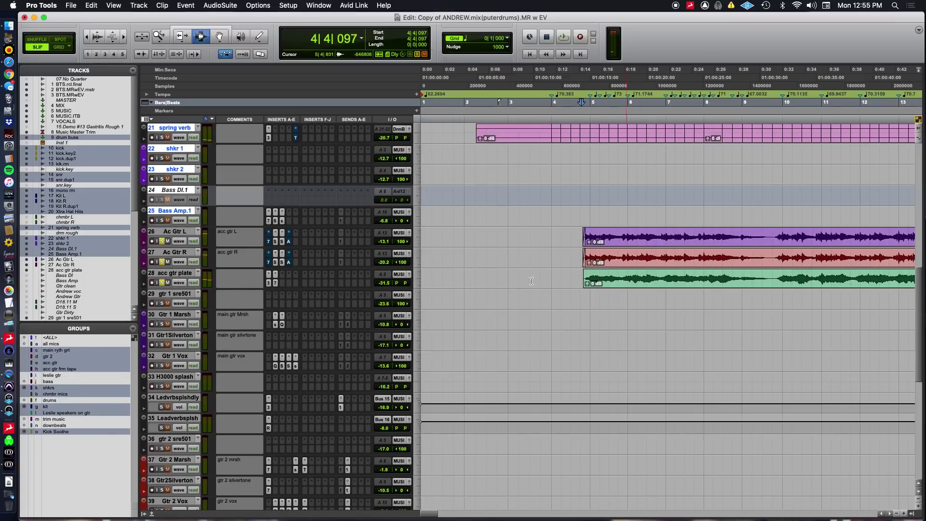
pyautogui.click(269, 283)
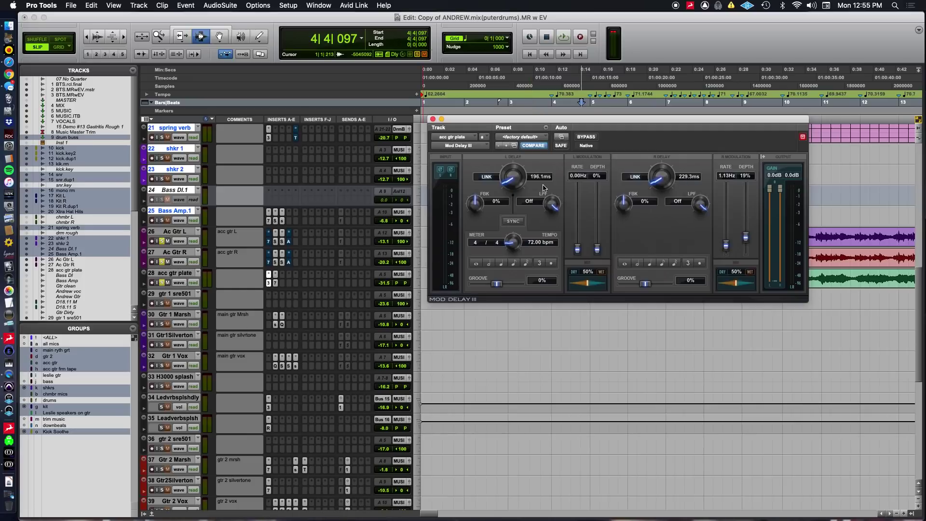
pyautogui.click(276, 283)
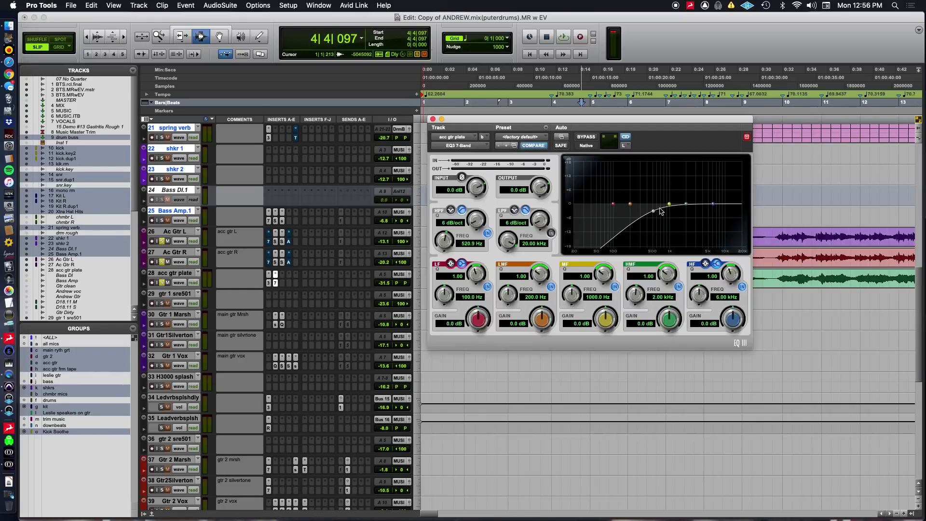
# Mute Ac Gtr L and Ac Gtr R, and play acc gtr plate at 0.0 dB from 4|4|097
pyautogui.click(167, 262)
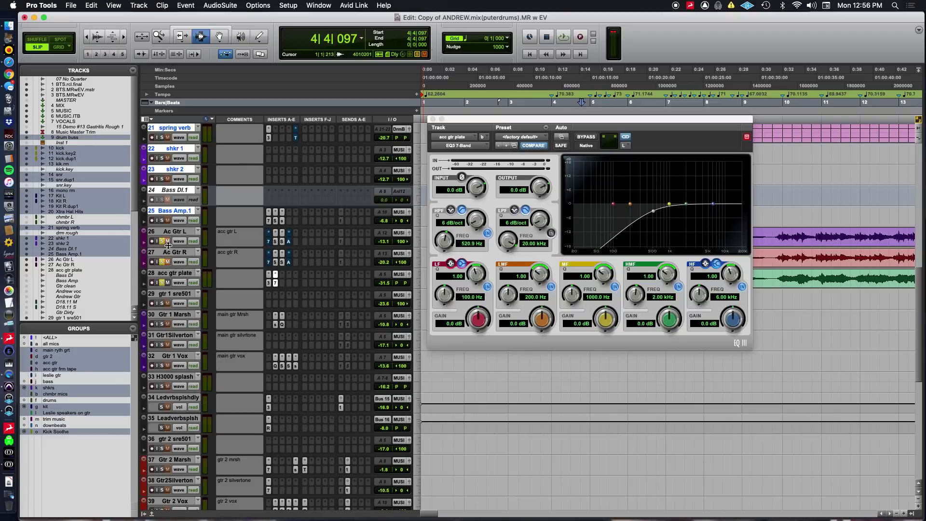
pyautogui.click(432, 119)
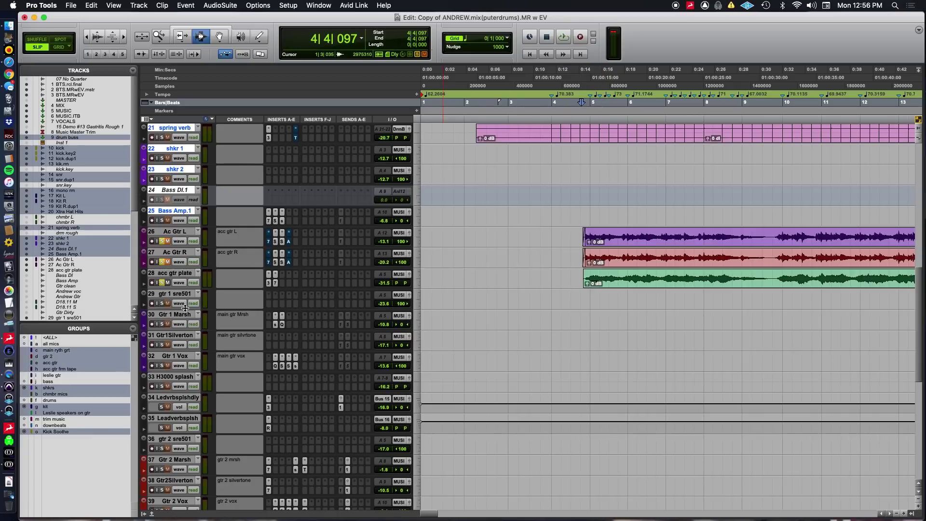
pyautogui.keyDown('alt'); pyautogui.click(386, 284); pyautogui.keyUp('alt')
pyautogui.press('space')
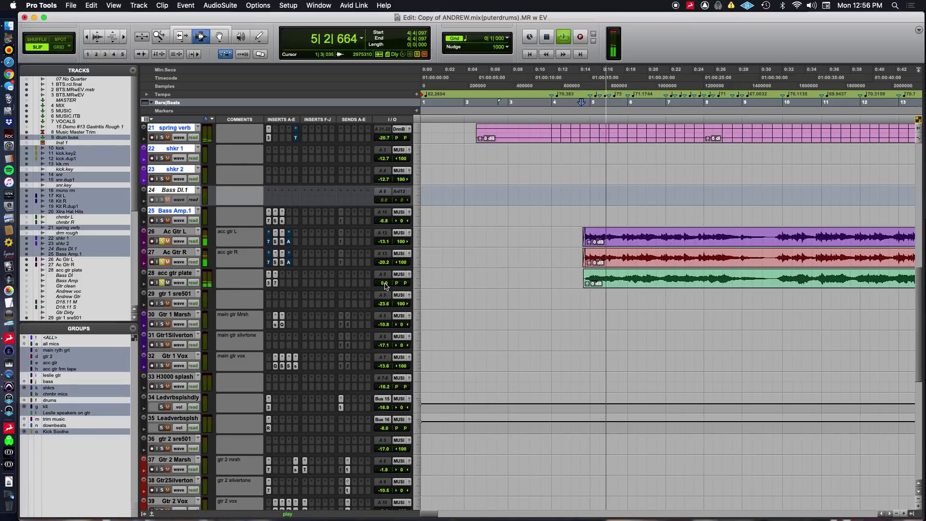
# Compare acc gtr plate with Mod Delay III and EQ3 7-Band bypassed and active, and audition it at -14.0 dB
pyautogui.click(268, 282)
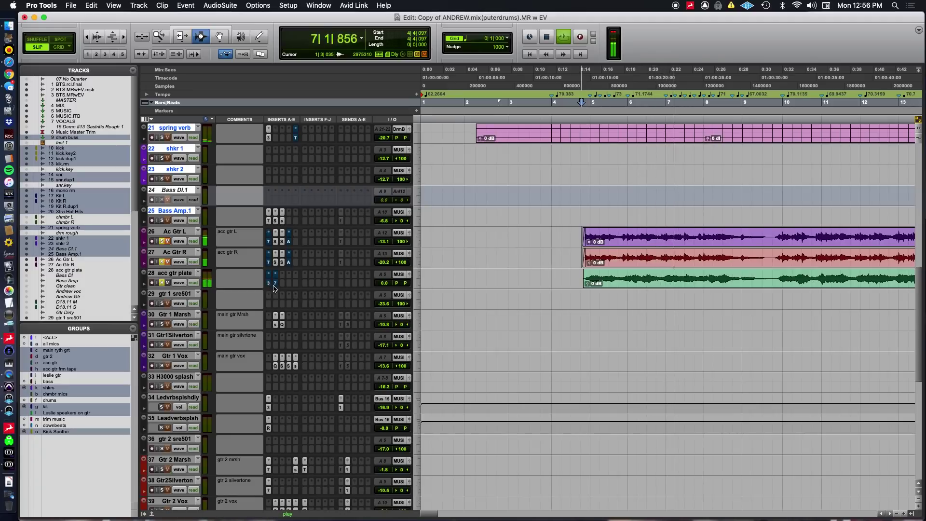
pyautogui.click(276, 282)
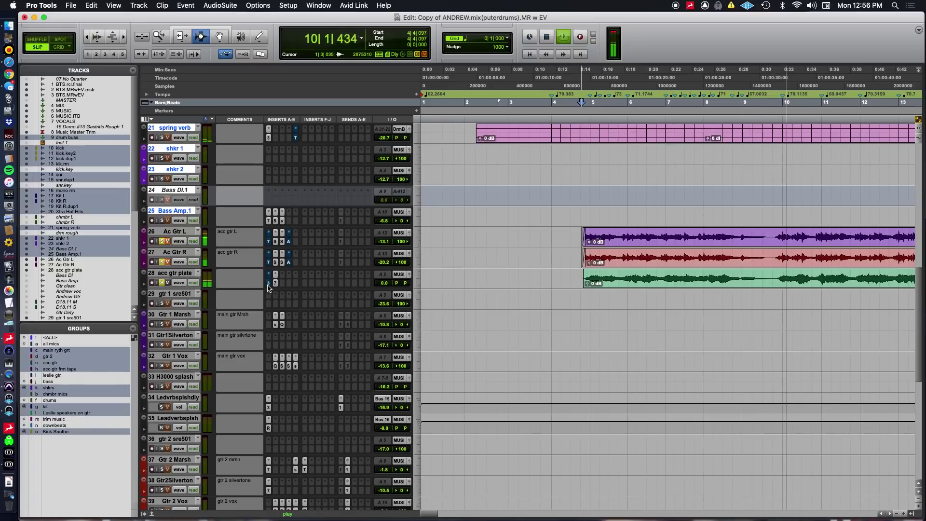
pyautogui.keyDown('super'); pyautogui.click(269, 284); pyautogui.keyUp('super')
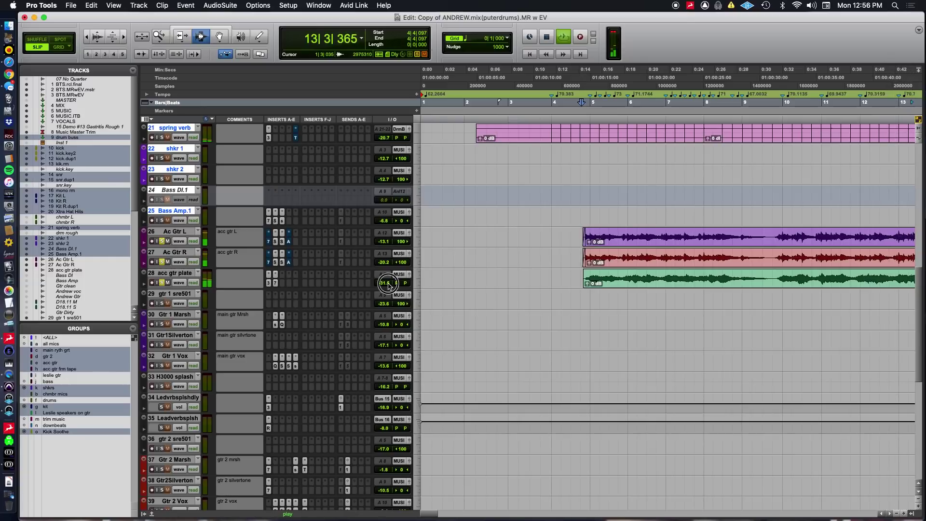
pyautogui.moveTo(388, 284); pyautogui.dragTo(389, 280)
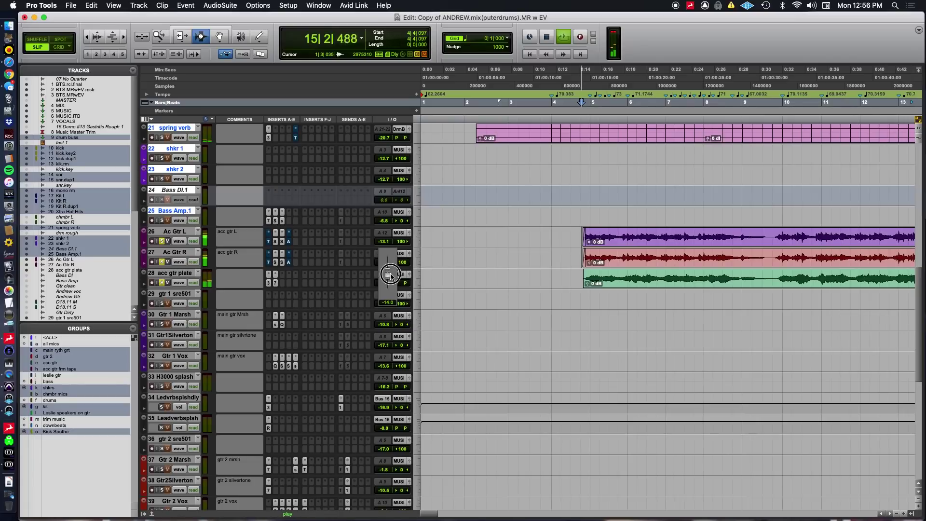
pyautogui.moveTo(390, 275); pyautogui.dragTo(391, 275)
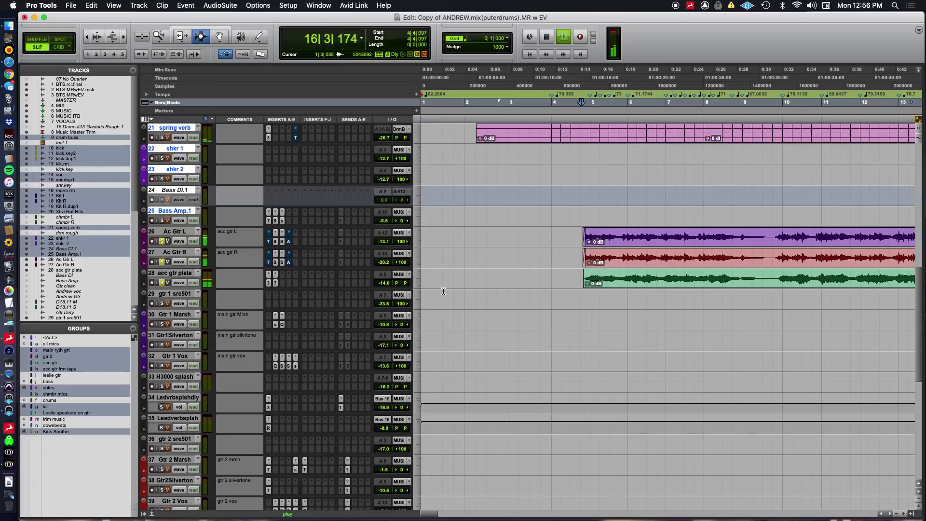
# Solo amp1, amp1.dup1, leslie hi 1, leslie hi 2 and leslie gtr rm, and locate to their entrance at 17|2|276
pyautogui.press('super+bracketleft')
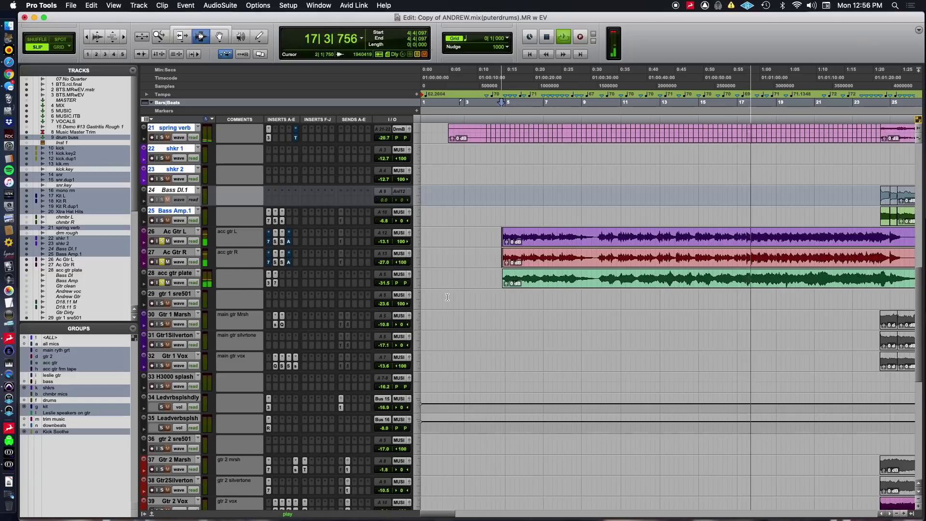
pyautogui.scroll(-10, 447, 297)
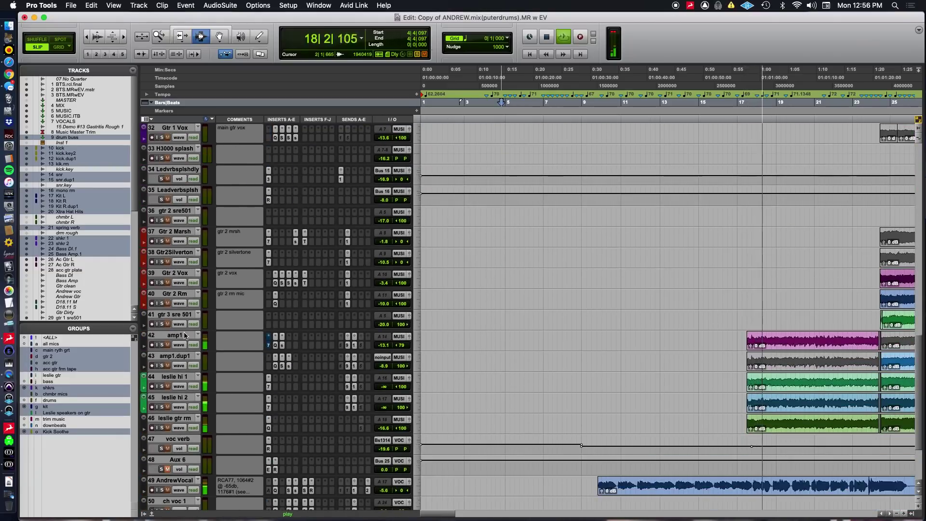
pyautogui.click(162, 344)
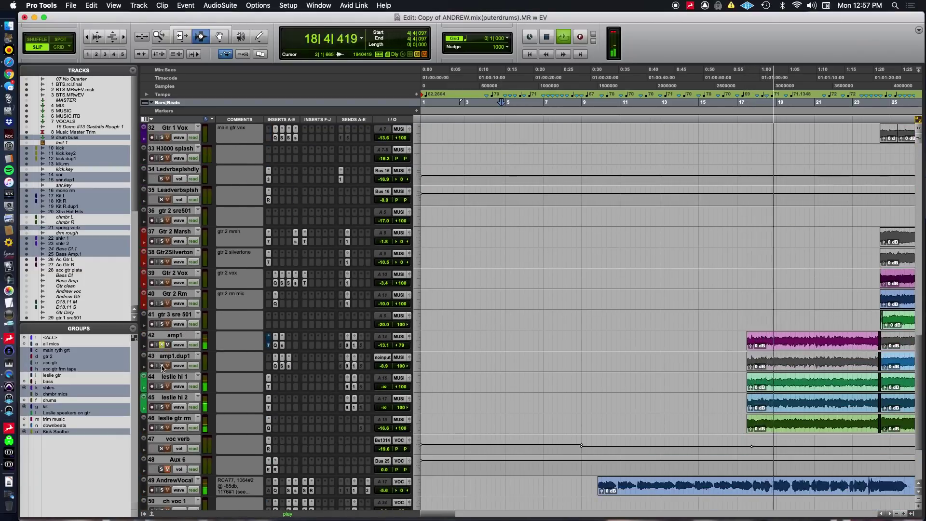
pyautogui.moveTo(163, 367); pyautogui.dragTo(164, 430)
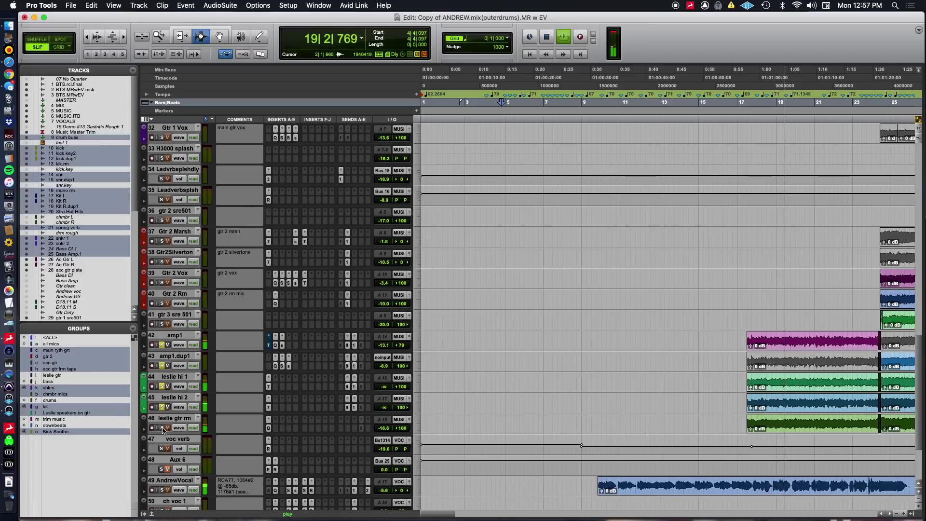
pyautogui.scroll(1, 743, 361)
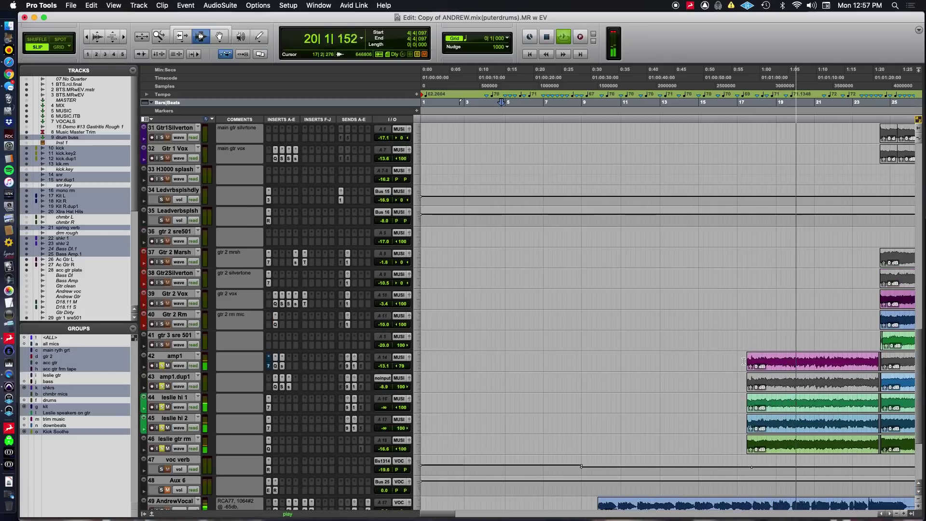
pyautogui.press('space')
pyautogui.hscroll(10, 743, 363)
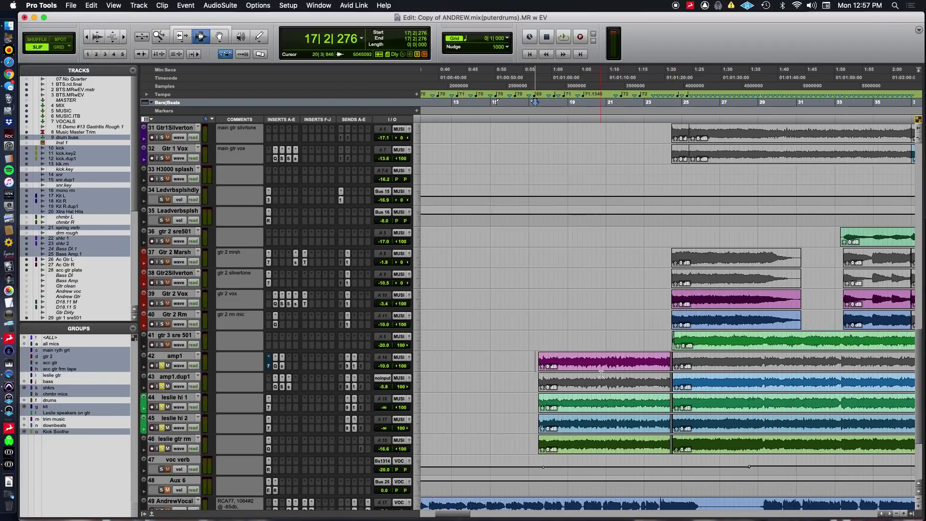
pyautogui.press('super+Tab')
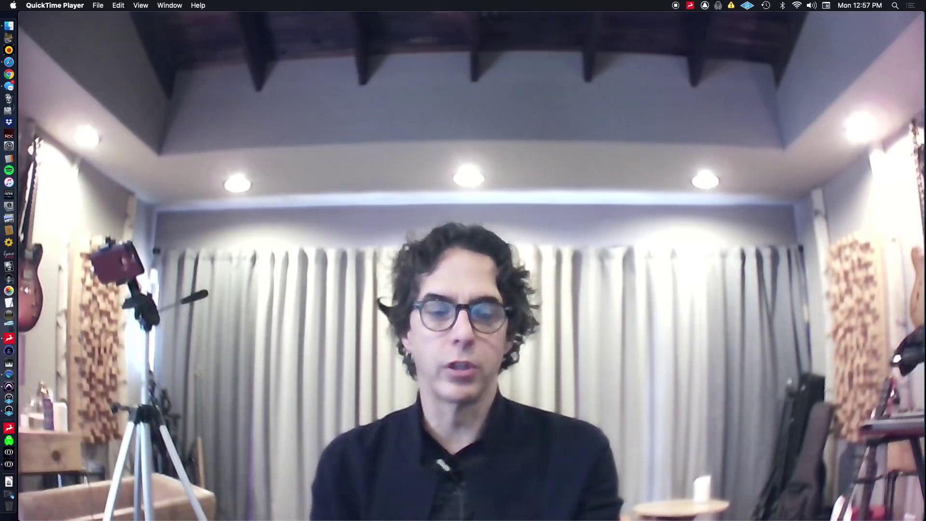
pyautogui.press('super+Tab')
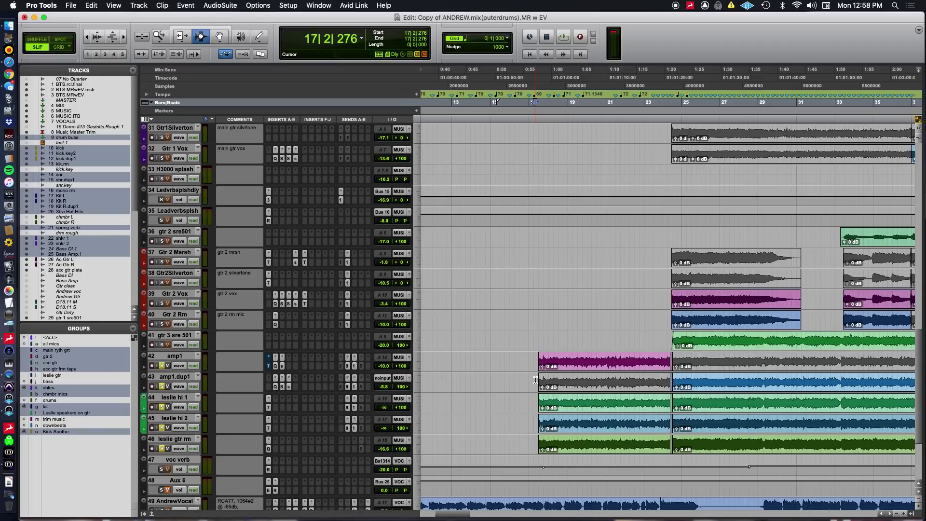
pyautogui.press('super+Tab')
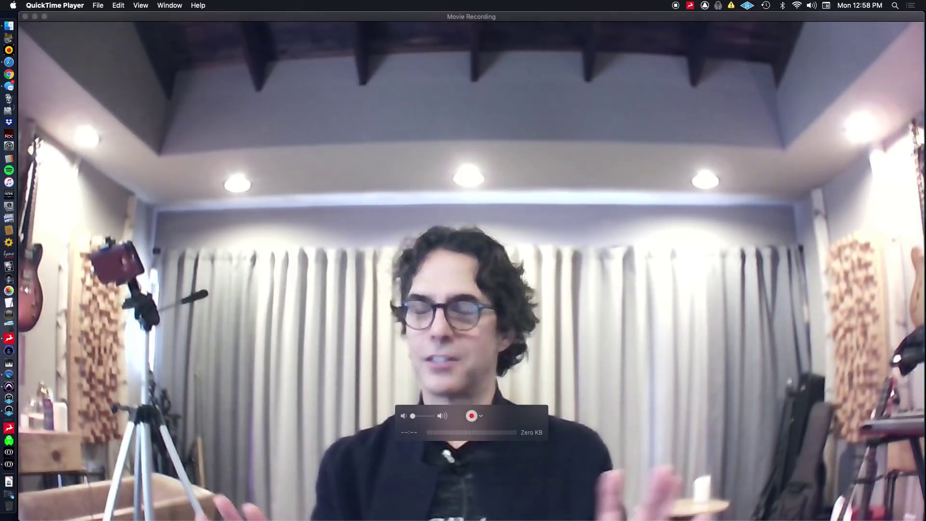
pyautogui.press('super+Tab')
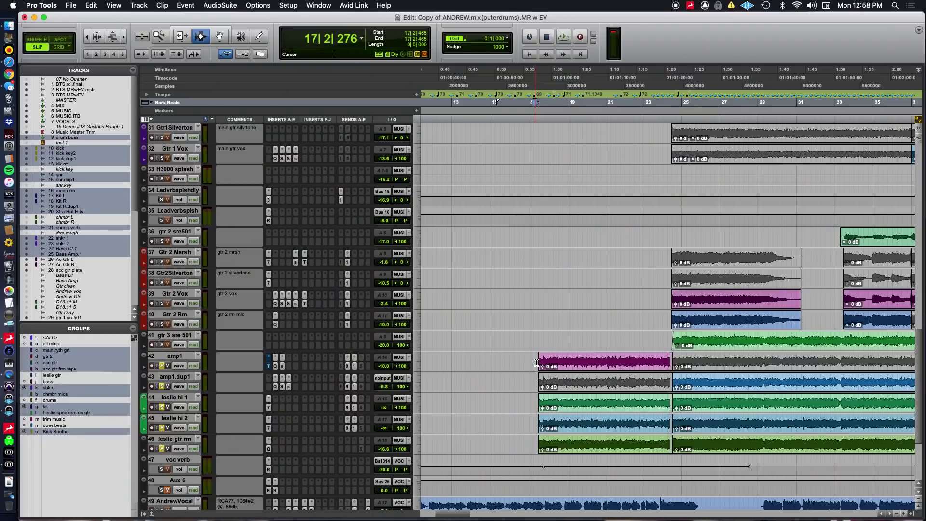
# Leave only amp1 of the amp and Leslie tracks soloed and play it from 17|2|465
pyautogui.press('super+bracketright')
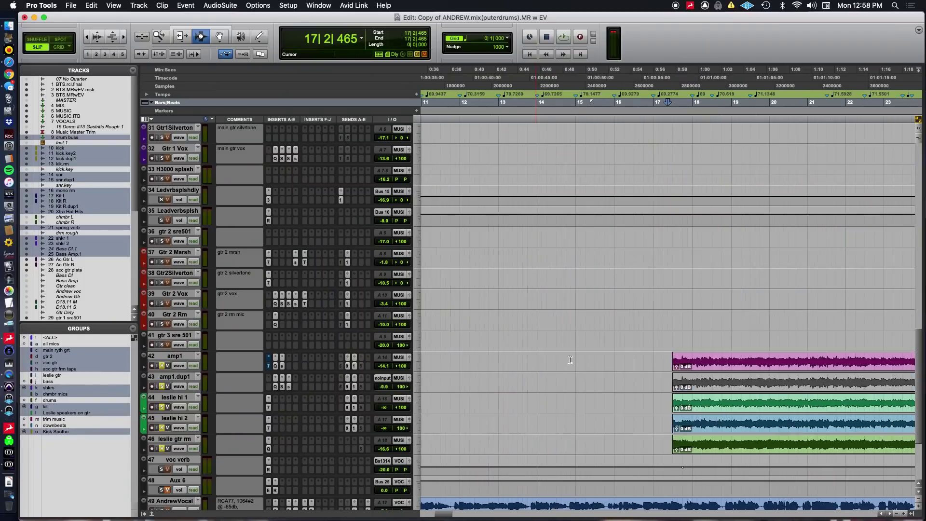
pyautogui.click(164, 366)
pyautogui.press('space')
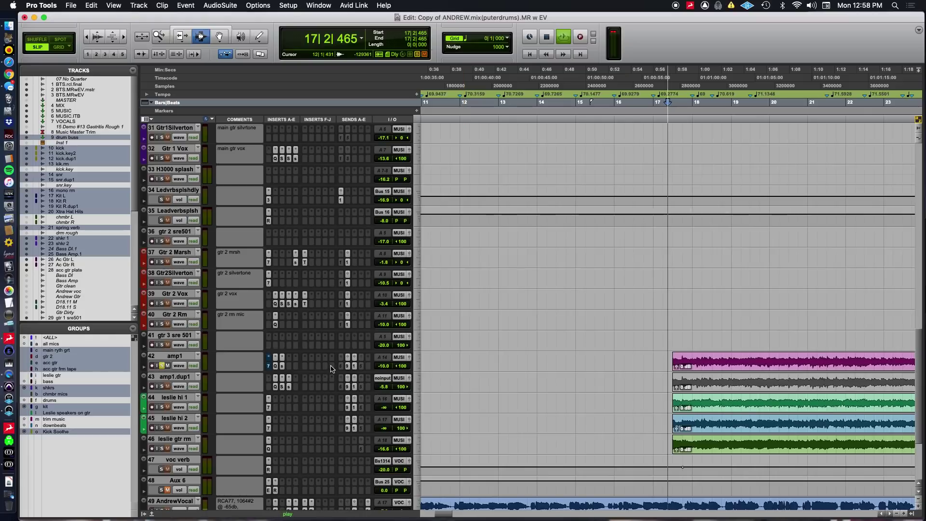
# Review amp1's FabFilter Pro-Q 3 and soothe inserts, and compare the track with soothe bypassed and active
pyautogui.click(275, 365)
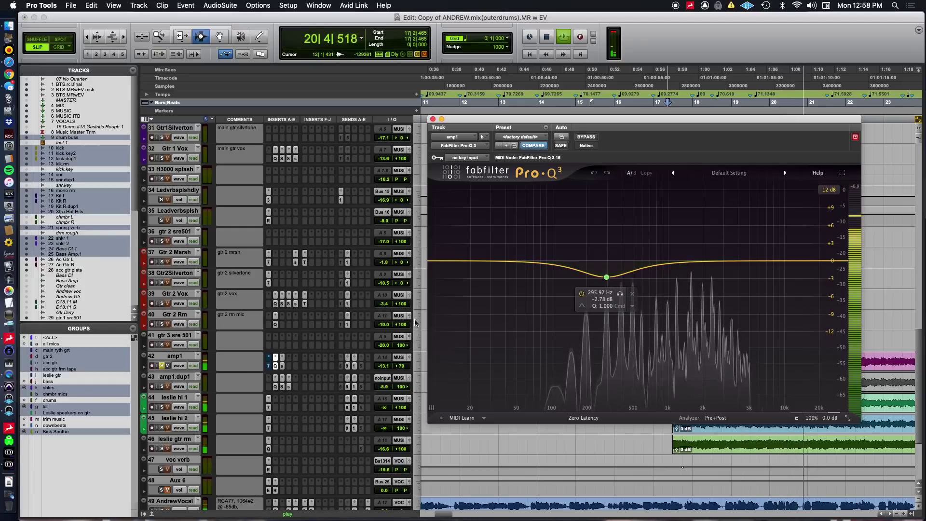
pyautogui.click(282, 367)
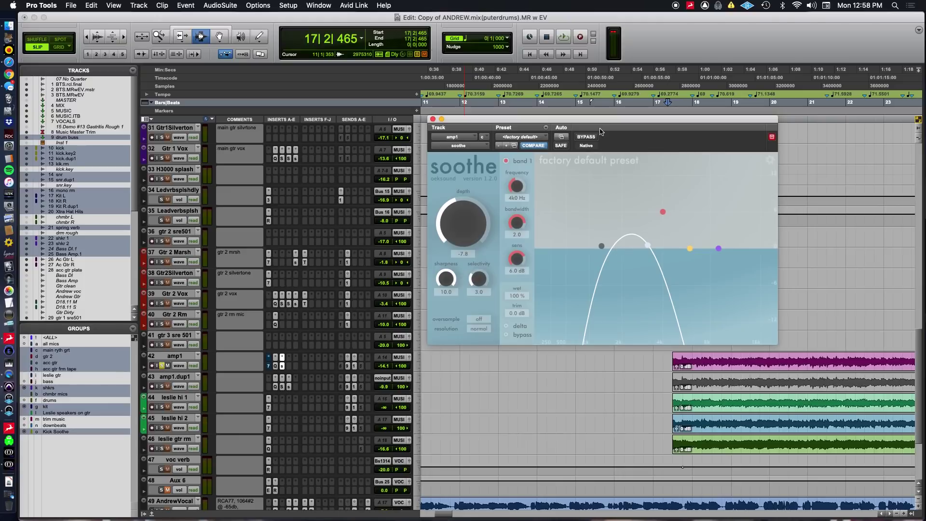
pyautogui.press('space')
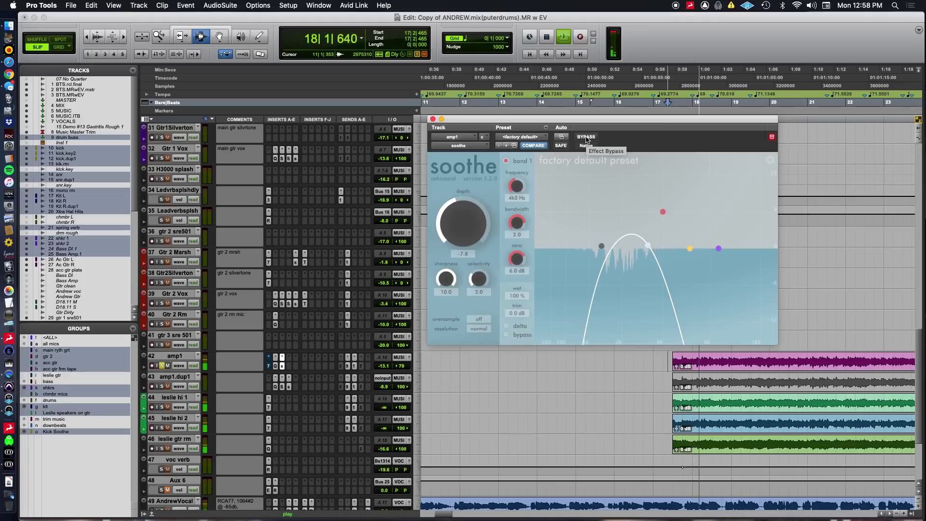
pyautogui.click(586, 137)
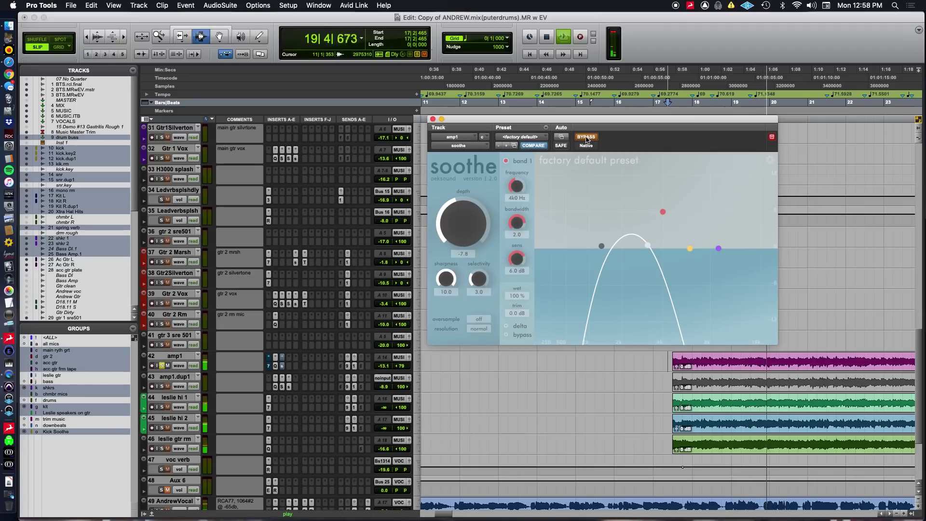
pyautogui.click(586, 138)
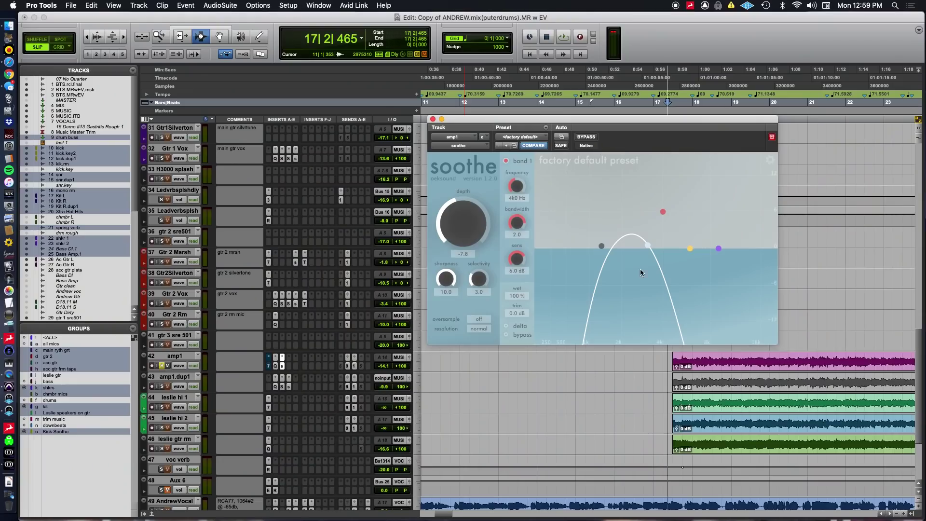
# Play back the soloed amp1 track from bar 17 to hear the Soothe processing, and stop
pyautogui.press('space')
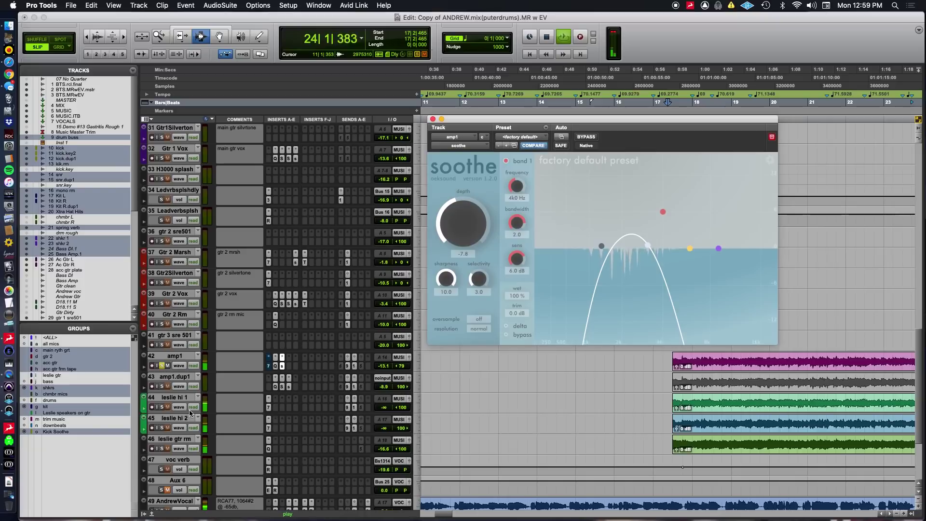
pyautogui.press('space')
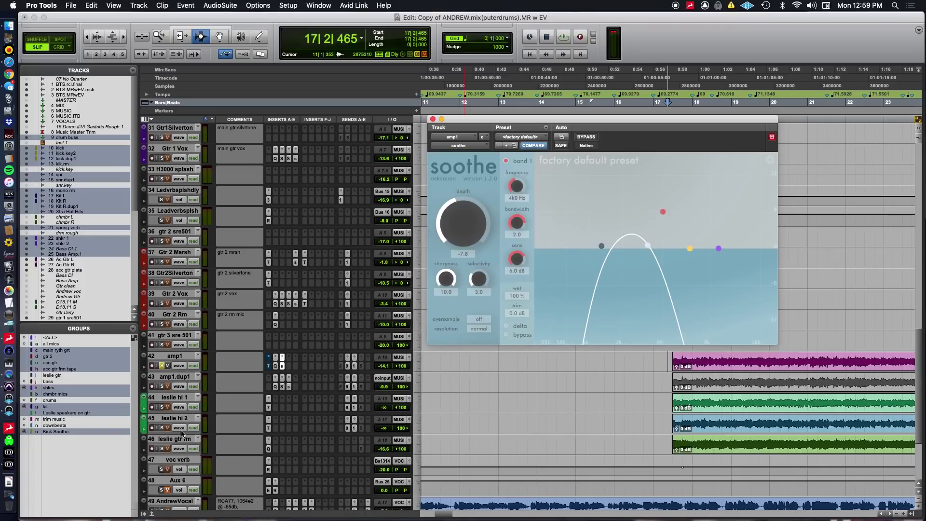
pyautogui.press('super+Tab')
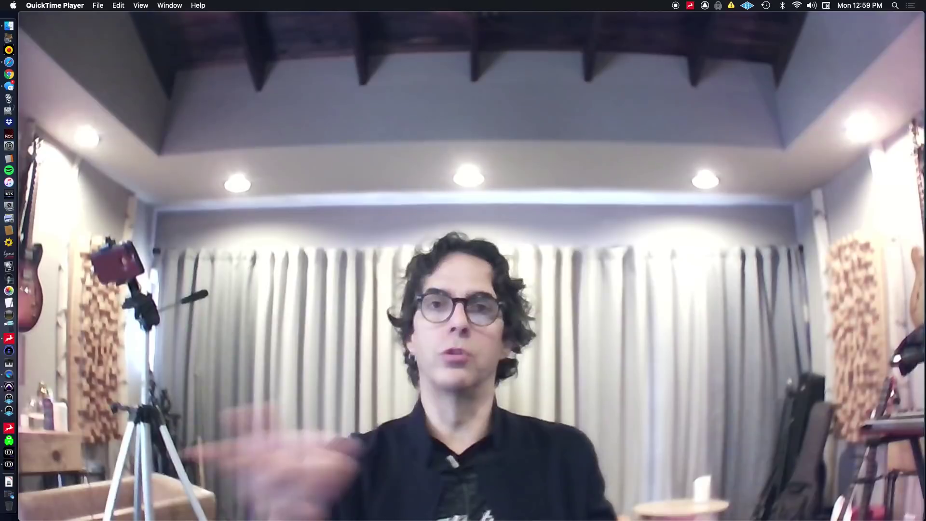
pyautogui.press('super+Tab')
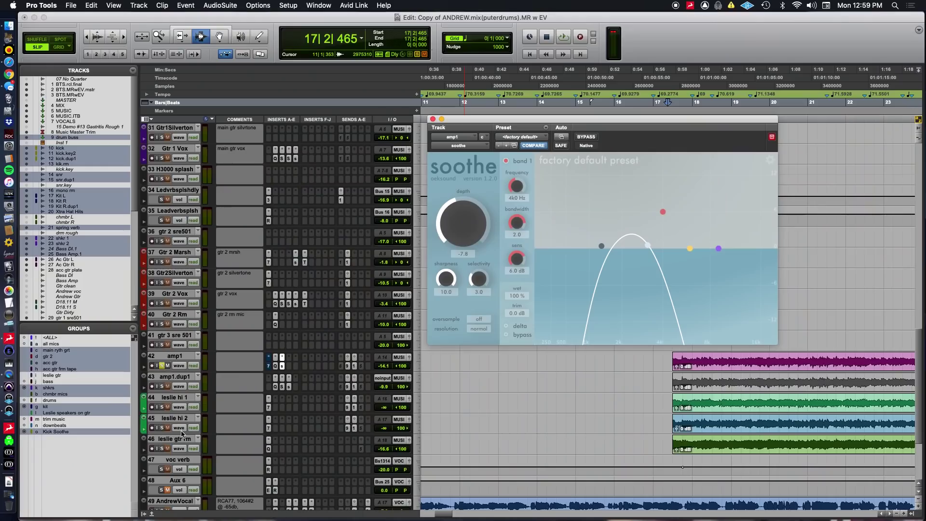
# Solo the leslie gtr rm track and try its volume at about -2.7 dB during playback
pyautogui.click(163, 449)
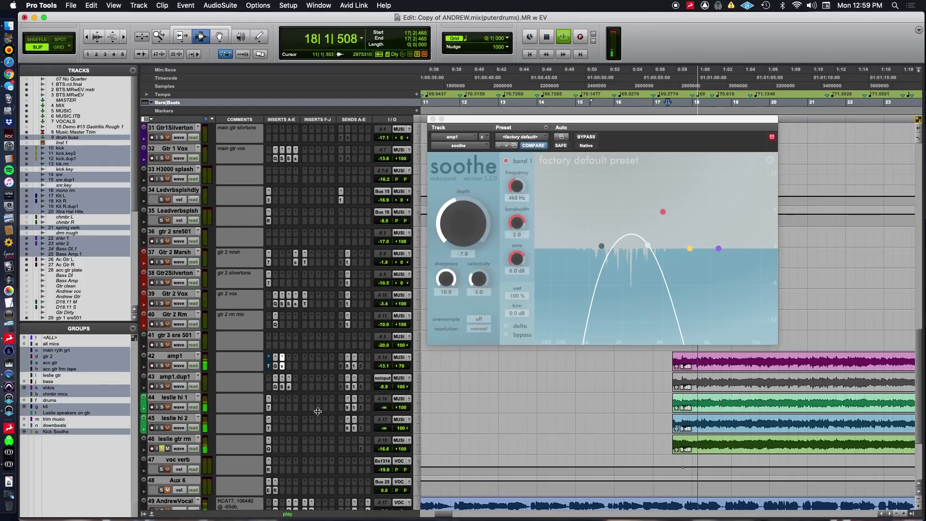
pyautogui.moveTo(390, 452); pyautogui.dragTo(389, 441)
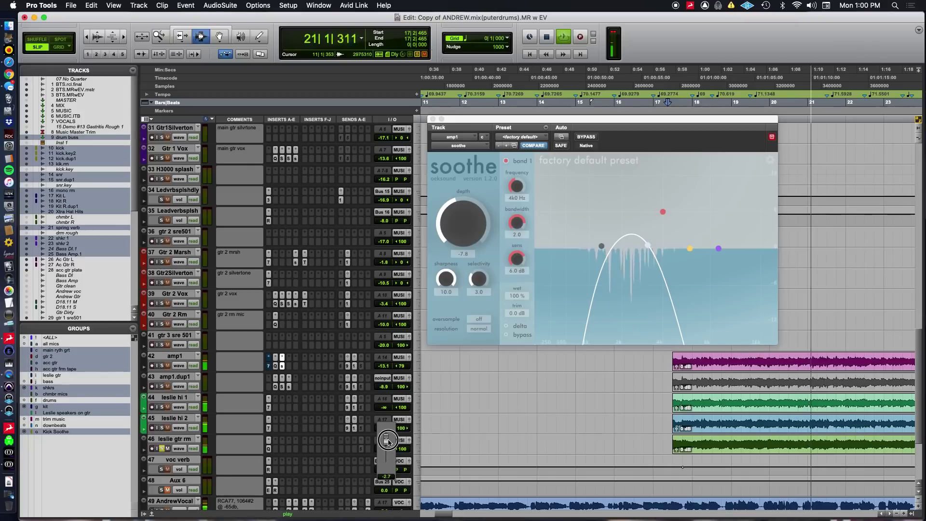
pyautogui.moveTo(388, 442); pyautogui.dragTo(389, 442)
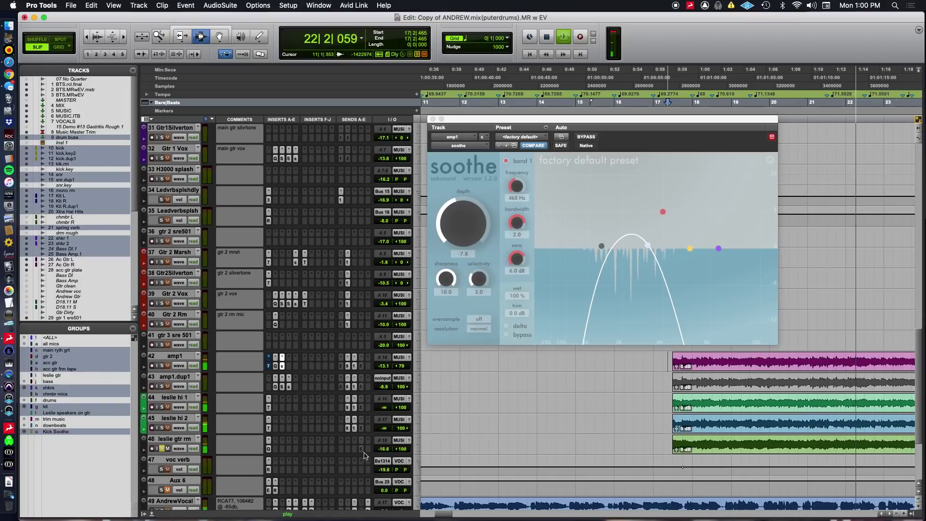
# Solo amp1 alongside leslie gtr rm for playback and close the Soothe plugin window
pyautogui.click(162, 366)
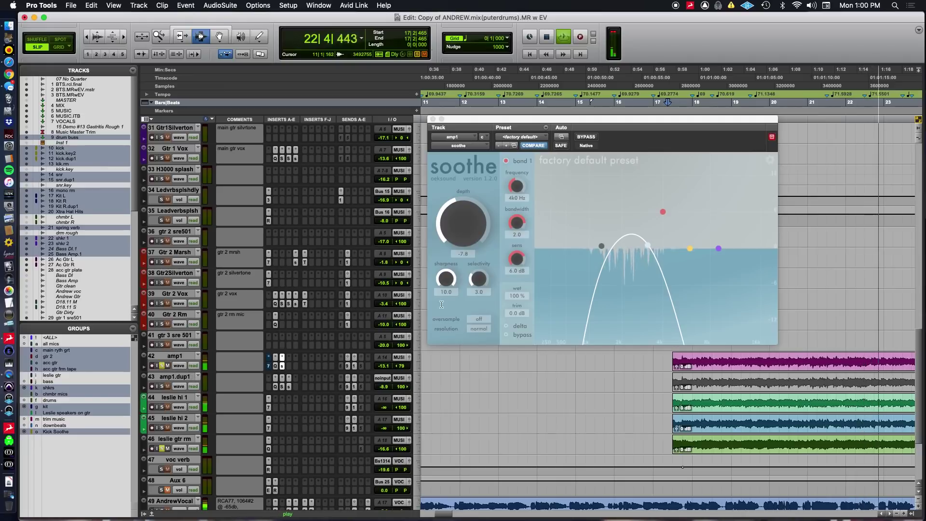
pyautogui.click(433, 119)
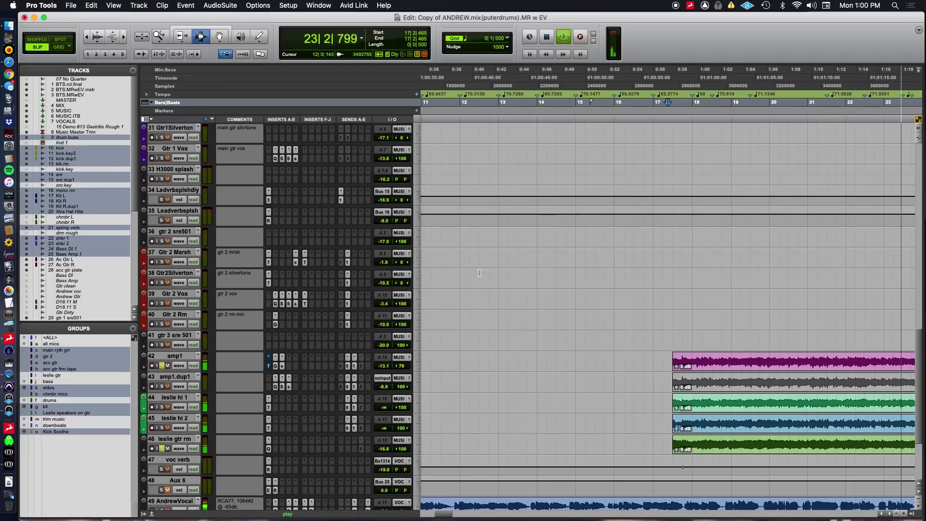
pyautogui.press('r')
pyautogui.press('r')
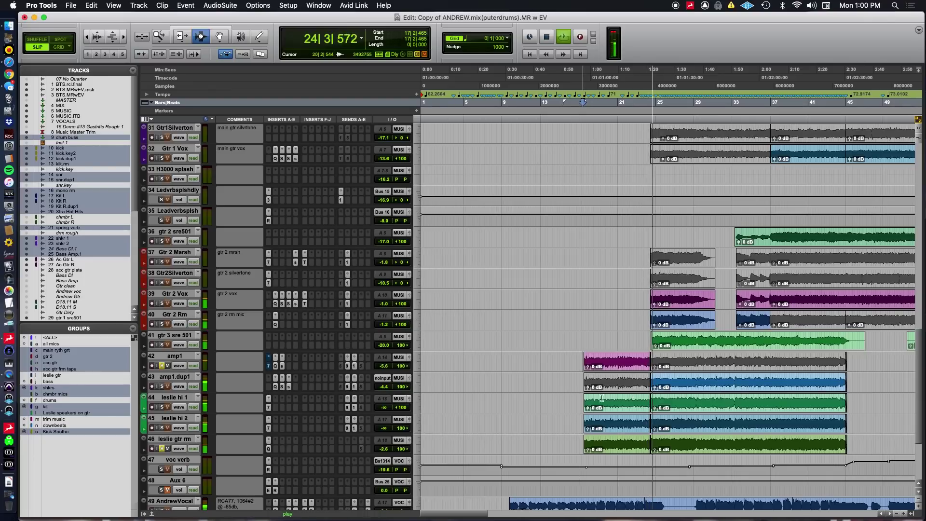
pyautogui.press('space')
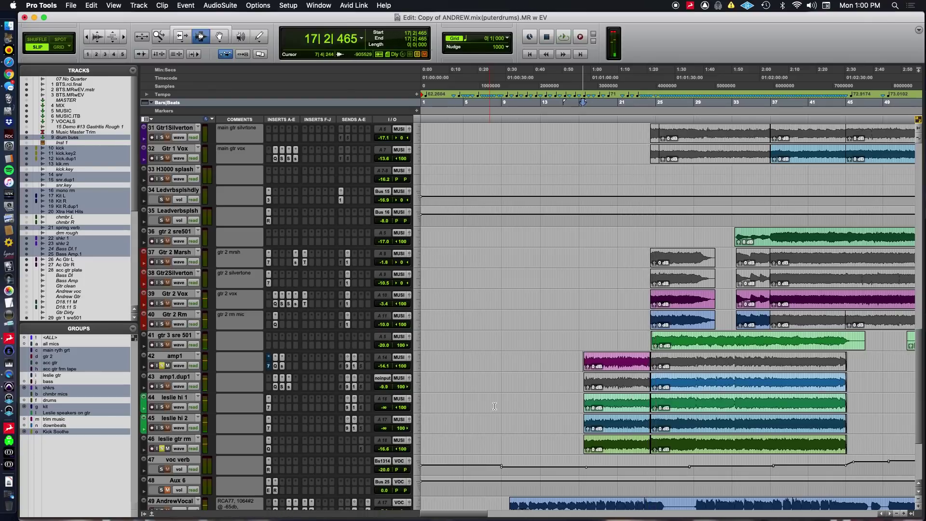
# Show the volume automation on the Ac Gtr R track and enlarge the Ac Gtr L and Ac Gtr R tracks
pyautogui.scroll(20, 494, 406)
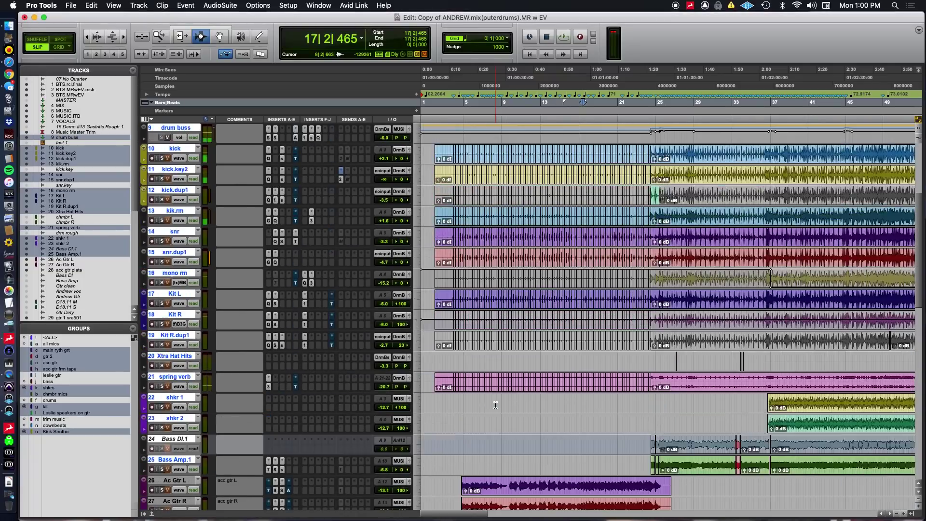
pyautogui.scroll(-10, 496, 405)
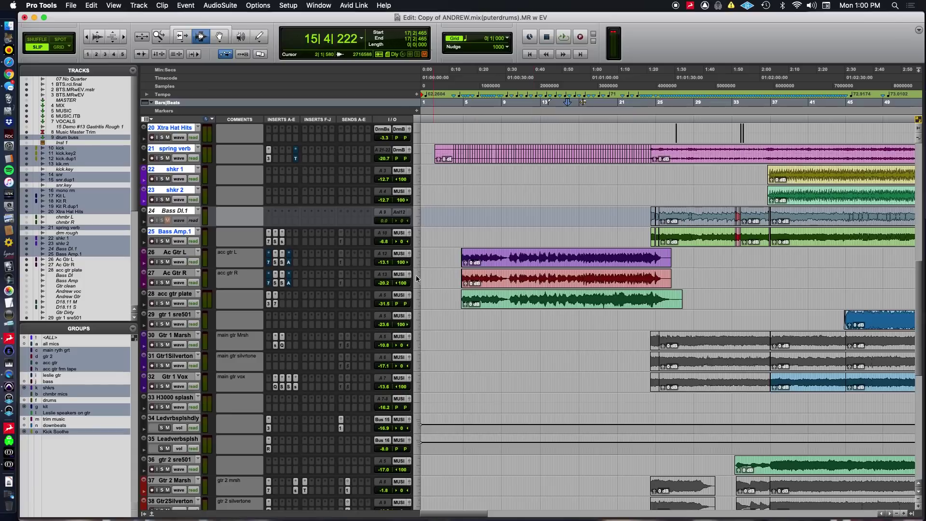
pyautogui.keyDown('ctrl'); pyautogui.keyDown('super'); pyautogui.click(388, 283); pyautogui.keyUp('super'); pyautogui.keyUp('ctrl')
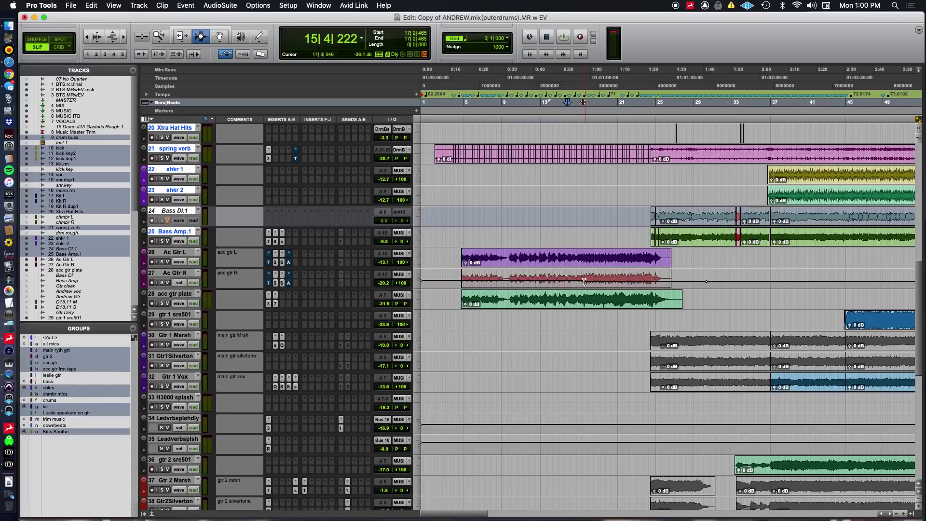
pyautogui.press('super+bracketright')
pyautogui.press('super+bracketright')
pyautogui.press('super+bracketright')
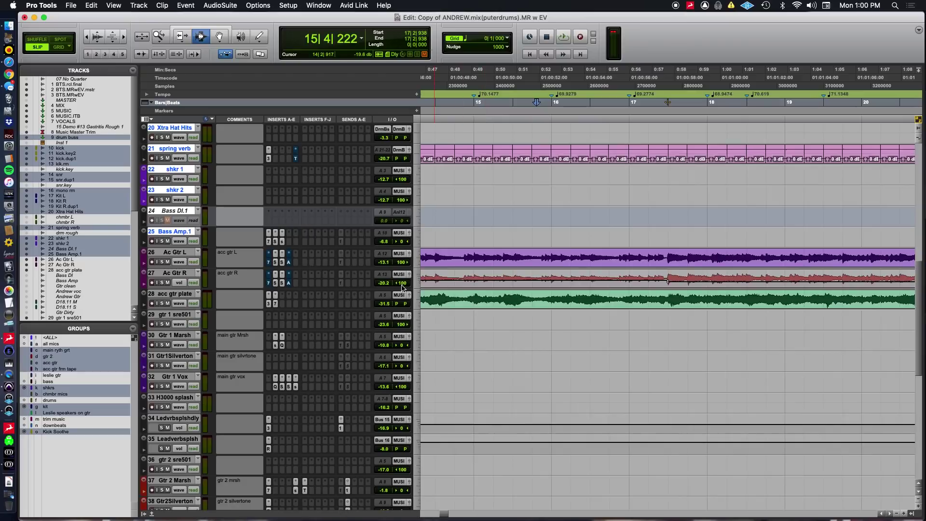
pyautogui.hotkey('ctrl', 'Up')
pyautogui.hotkey('ctrl', 'Up')
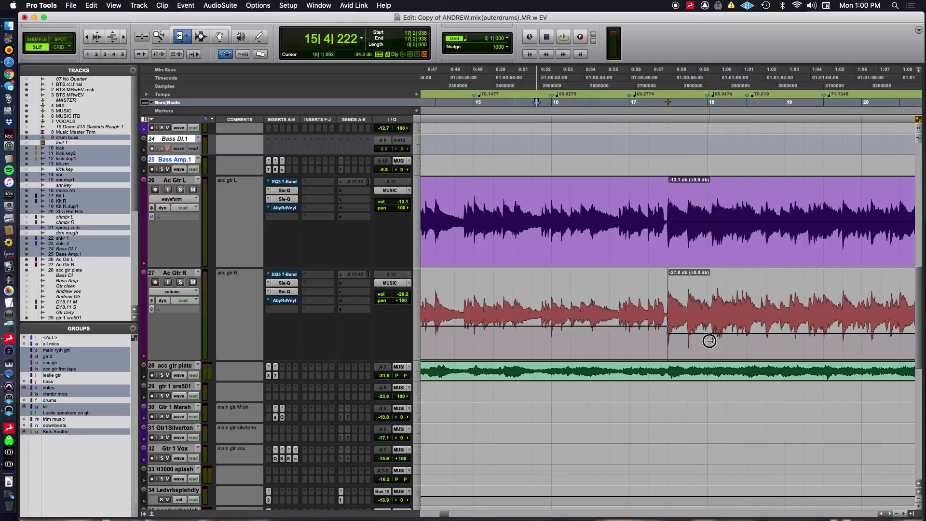
# Play the acoustic guitar tracks from just before bar 16, across the Ac Gtr R volume automation step at bar 17
pyautogui.press('super+bracketleft')
pyautogui.press('super+bracketleft')
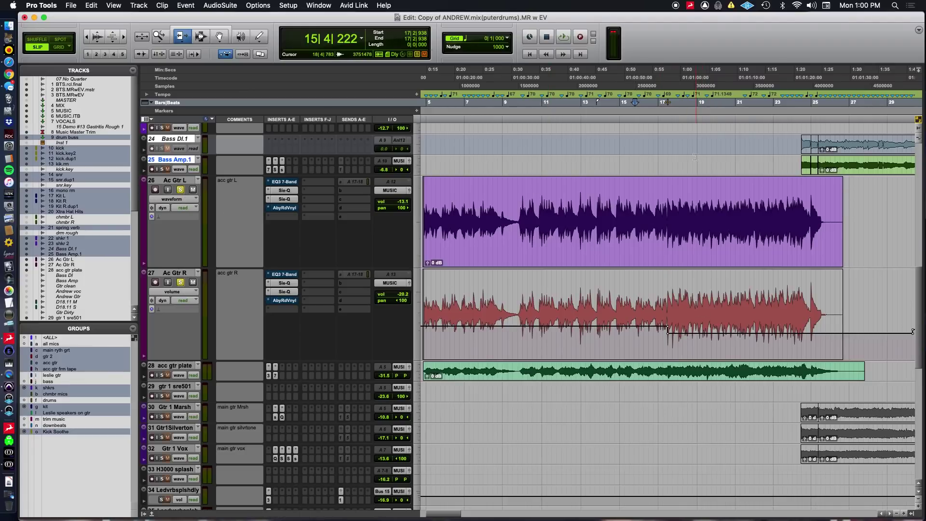
pyautogui.press('space')
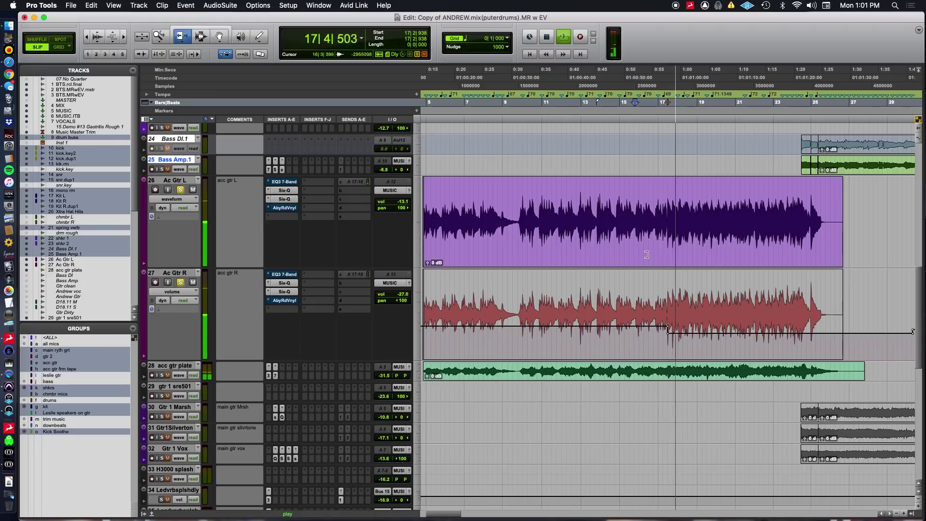
pyautogui.press('space')
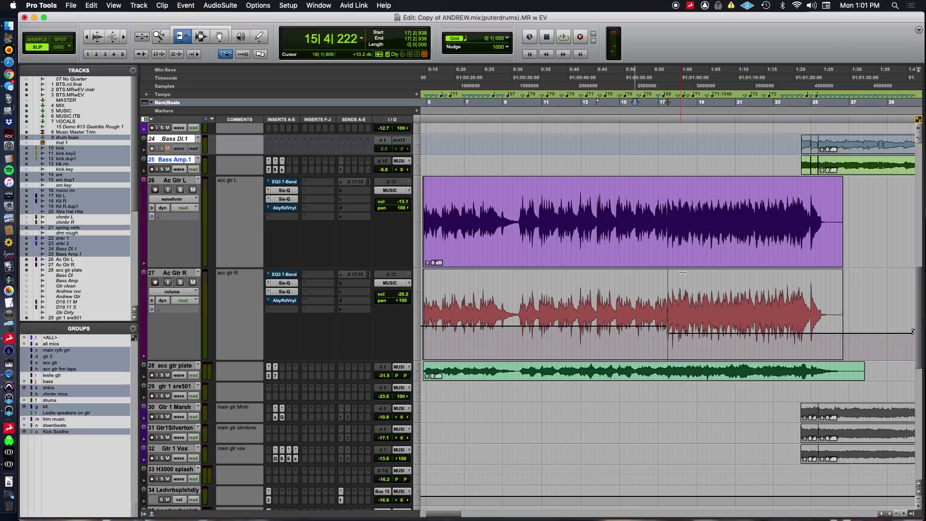
pyautogui.press('space')
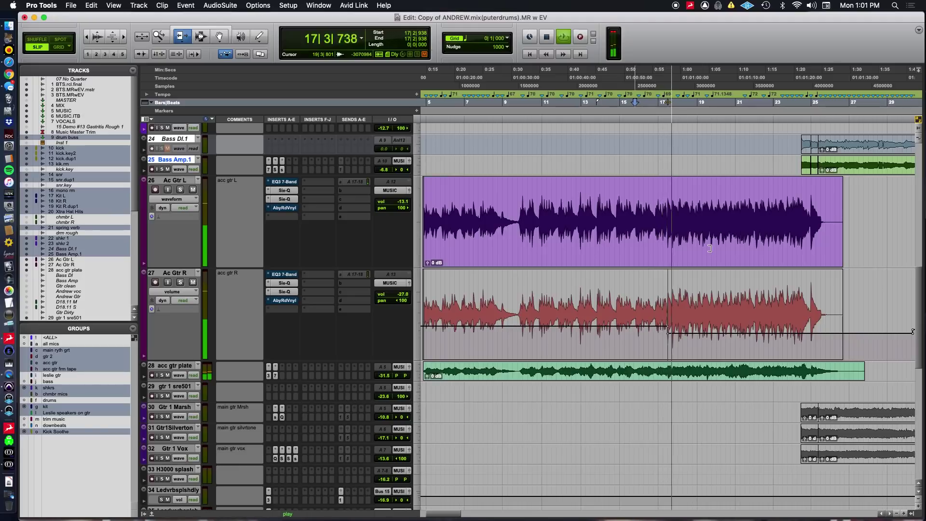
# Examine the electric guitar, leslie and vocal tracks against the acoustic guitar tracks while the song plays
pyautogui.press('super+bracketleft')
pyautogui.press('super+bracketleft')
pyautogui.press('super+bracketright')
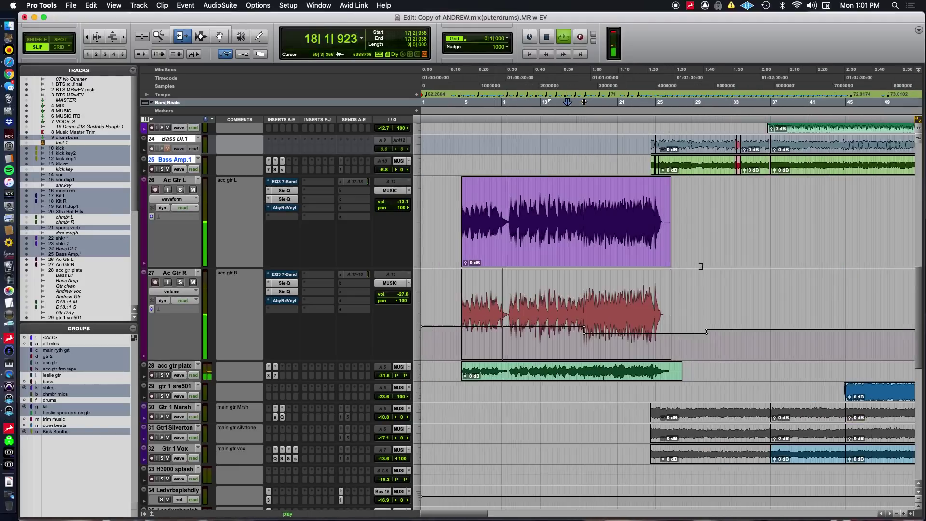
pyautogui.scroll(-5, 567, 306)
pyautogui.scroll(-1, 567, 306)
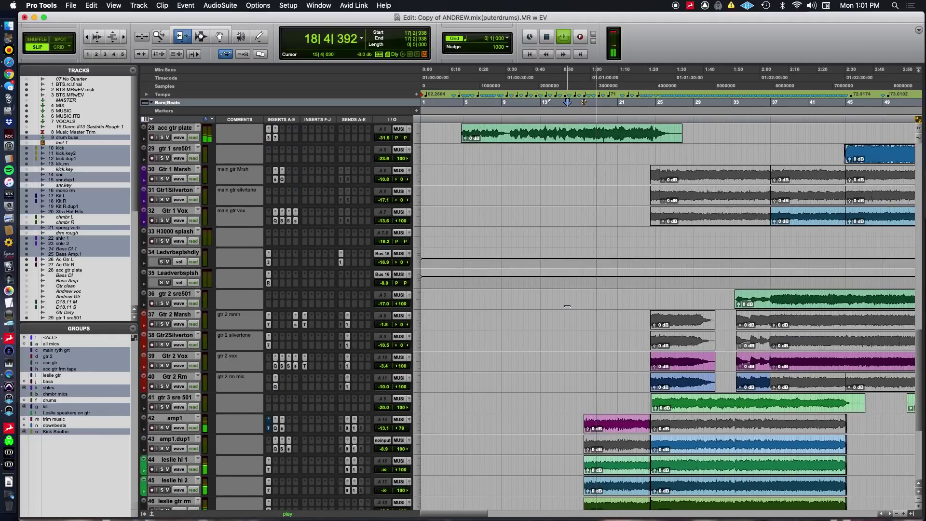
pyautogui.scroll(-6, 567, 306)
pyautogui.scroll(-2, 567, 306)
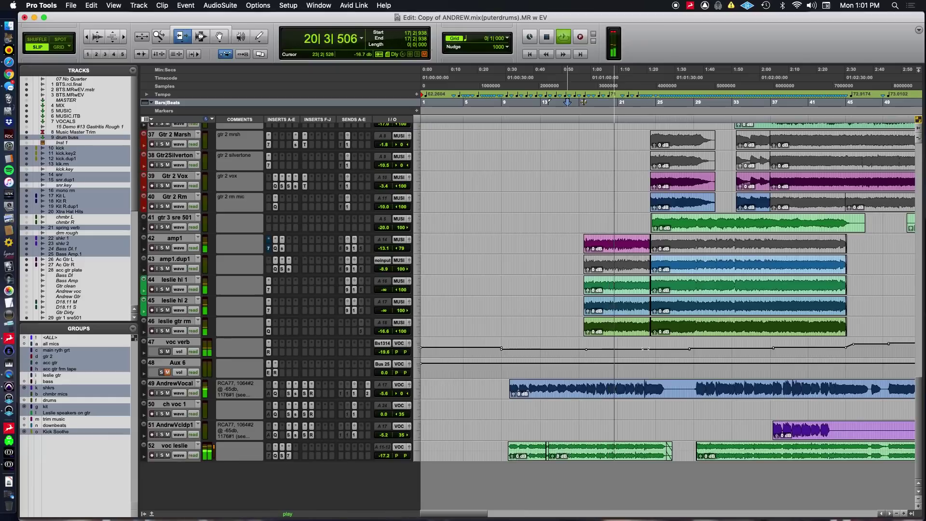
pyautogui.scroll(1, 645, 348)
pyautogui.scroll(20, 646, 348)
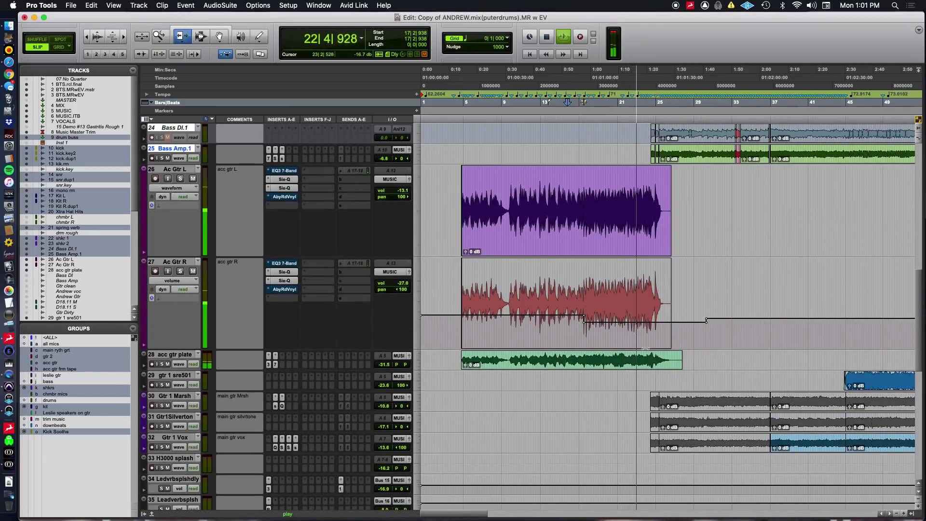
pyautogui.press('super+Tab')
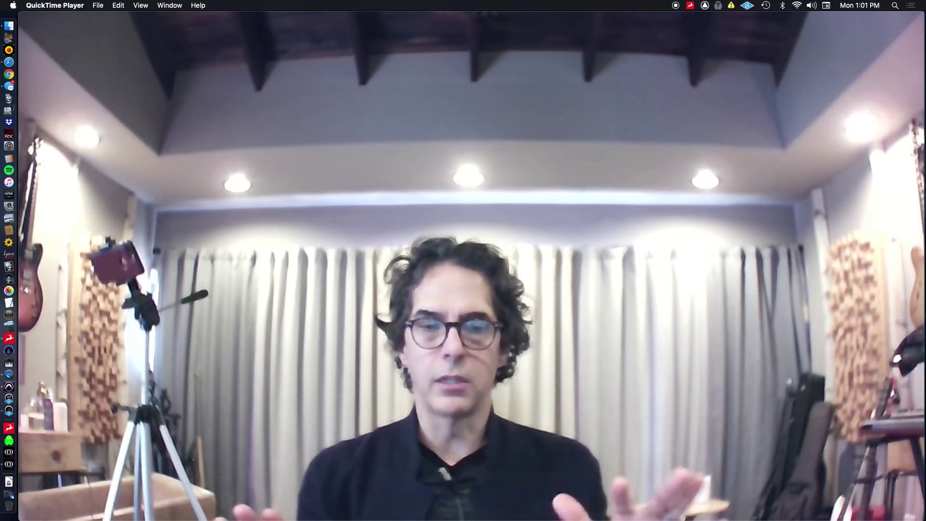
pyautogui.press('super+Tab')
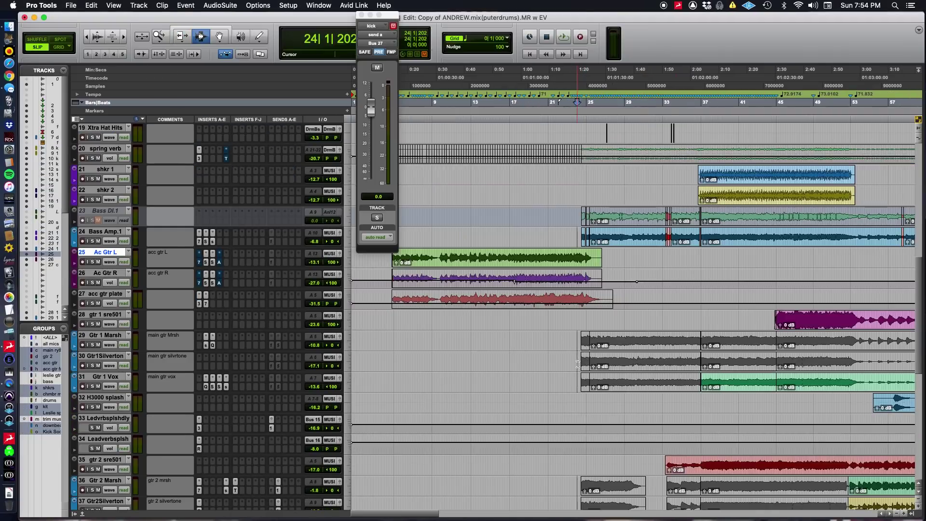
# Play back the soloed amp1 and amp1.dup1 tracks from just before bar 24
pyautogui.press('super+bracketright')
pyautogui.press('super+bracketright')
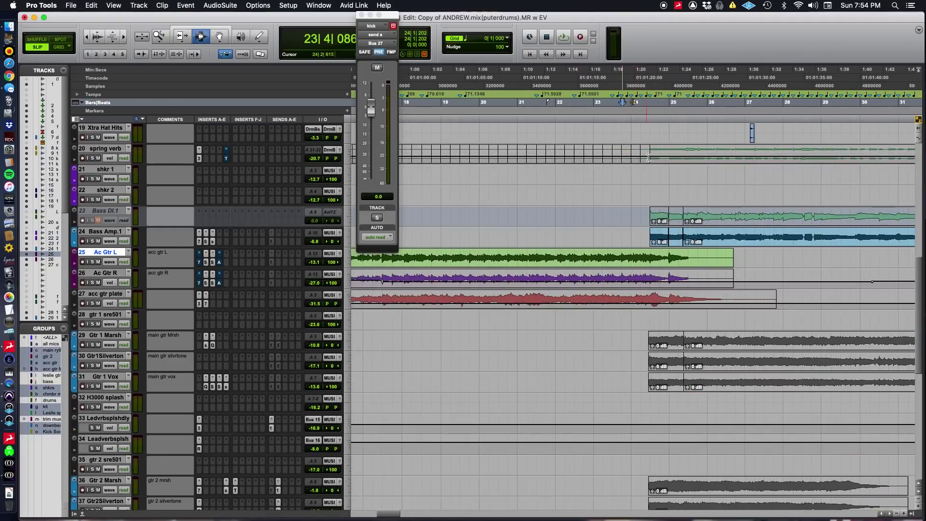
pyautogui.press('super+bracketleft')
pyautogui.press('super+bracketleft')
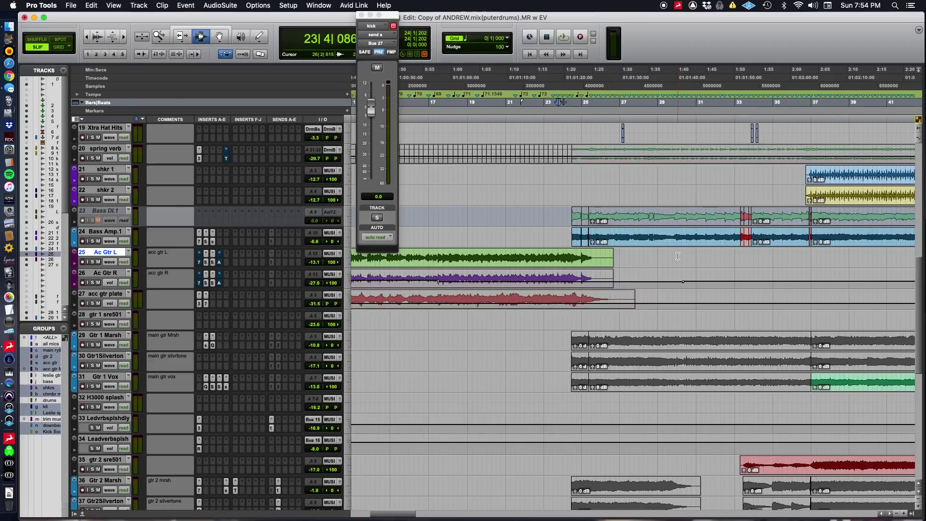
pyautogui.scroll(-13, 678, 256)
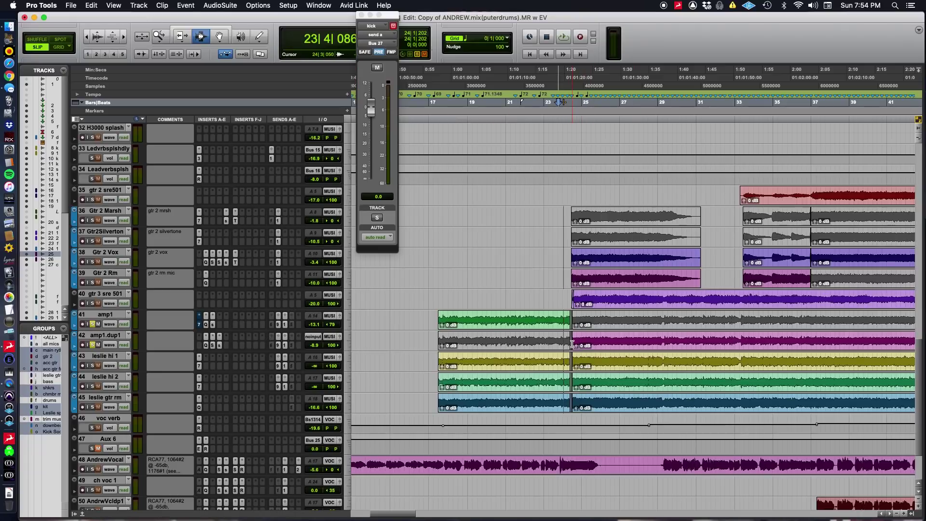
pyautogui.press('super+Tab')
pyautogui.press('space')
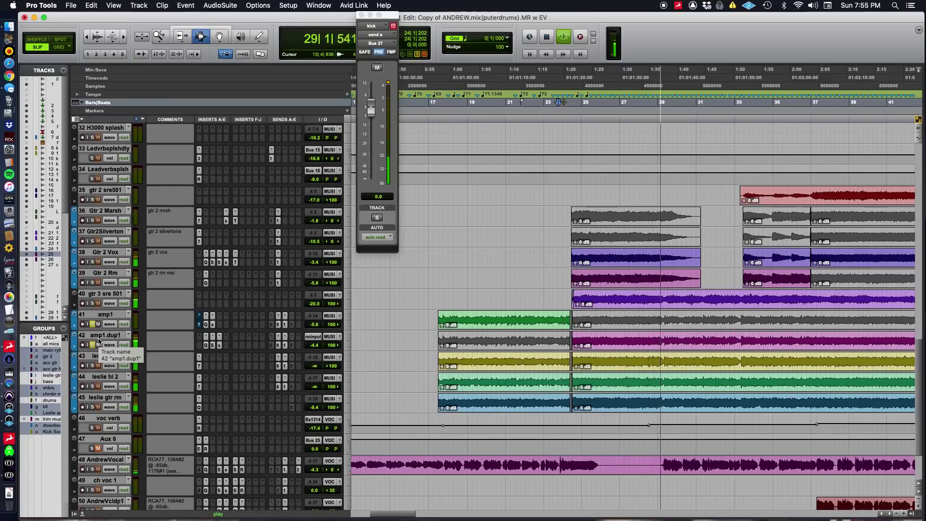
pyautogui.press('super+Tab')
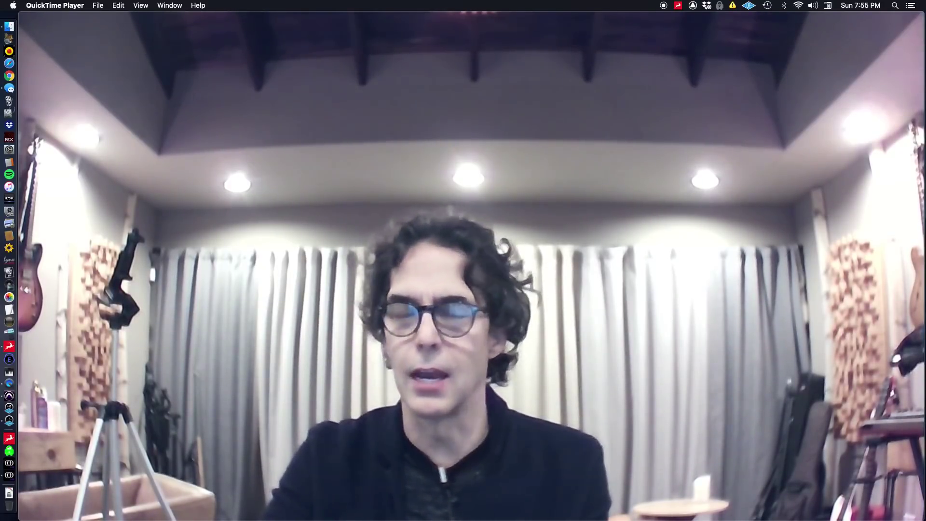
# Examine the four FabFilter Pro-Q 3 bands on amp1.dup1 and compare the EQ bypassed and active during playback
pyautogui.moveTo(230, 359)
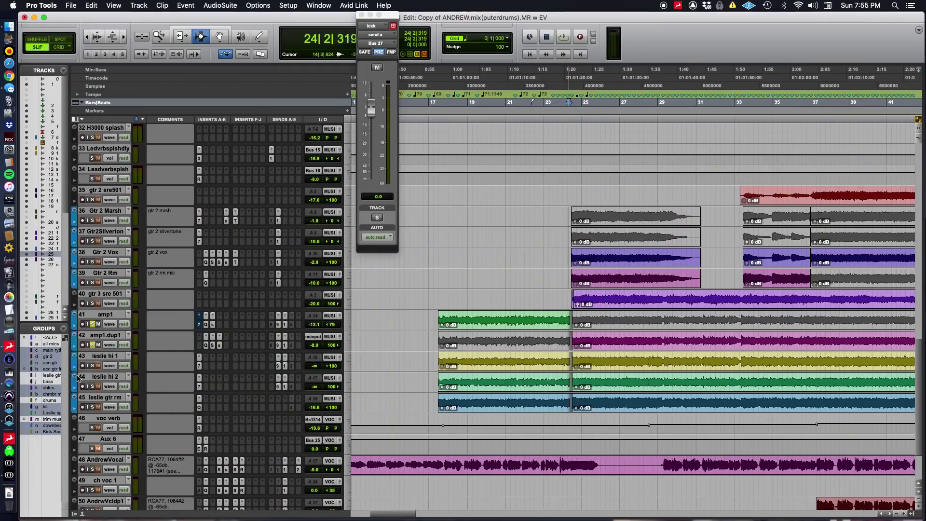
pyautogui.click(206, 345)
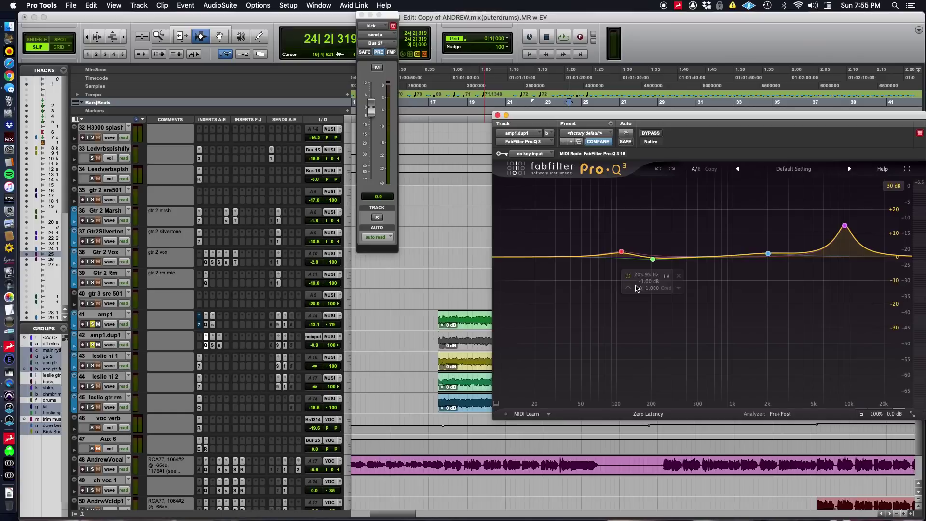
pyautogui.moveTo(617, 255)
pyautogui.moveTo(663, 268)
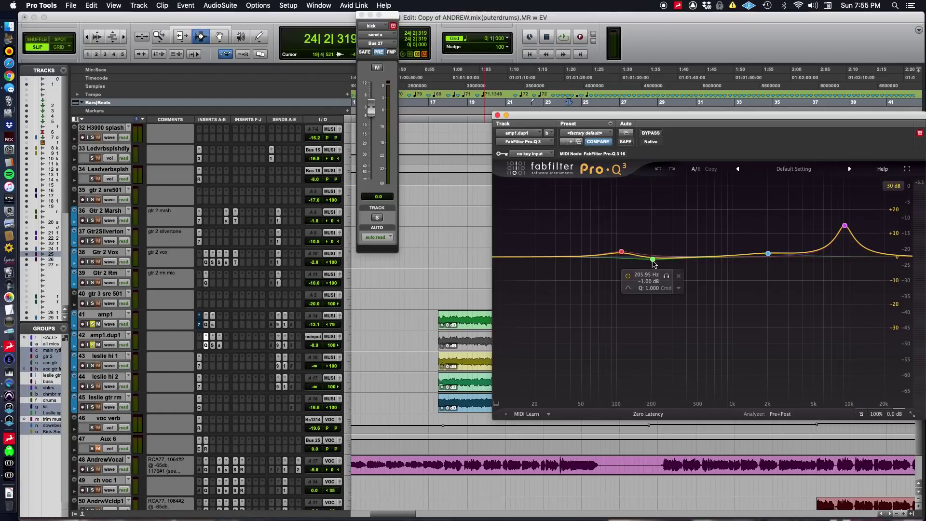
pyautogui.moveTo(763, 261)
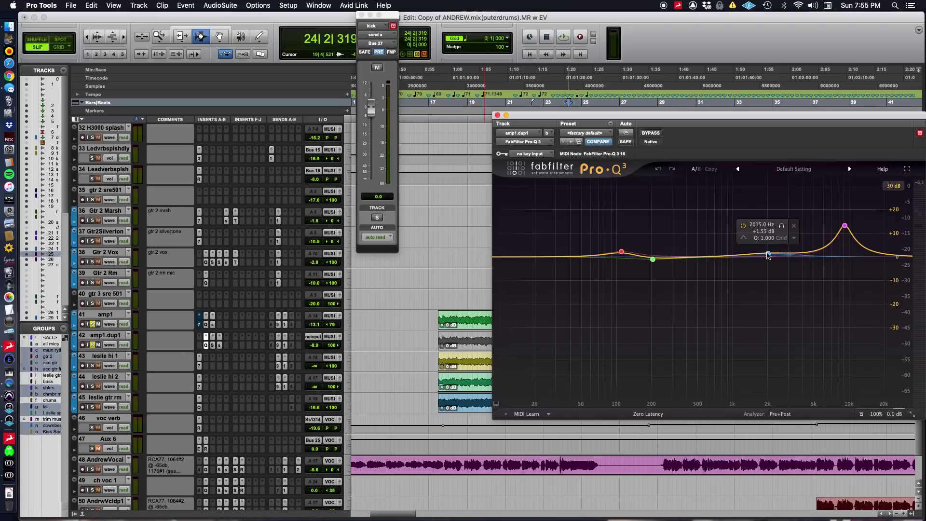
pyautogui.moveTo(843, 228)
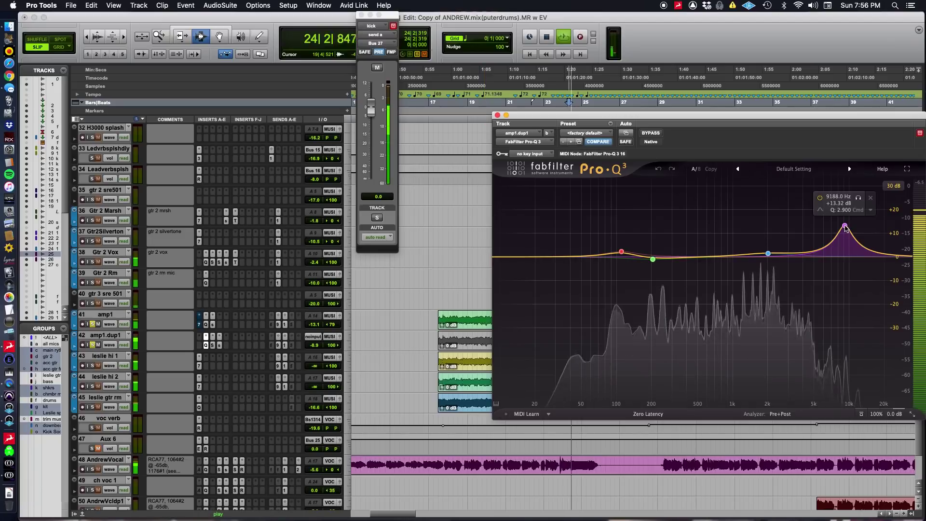
pyautogui.click(650, 133)
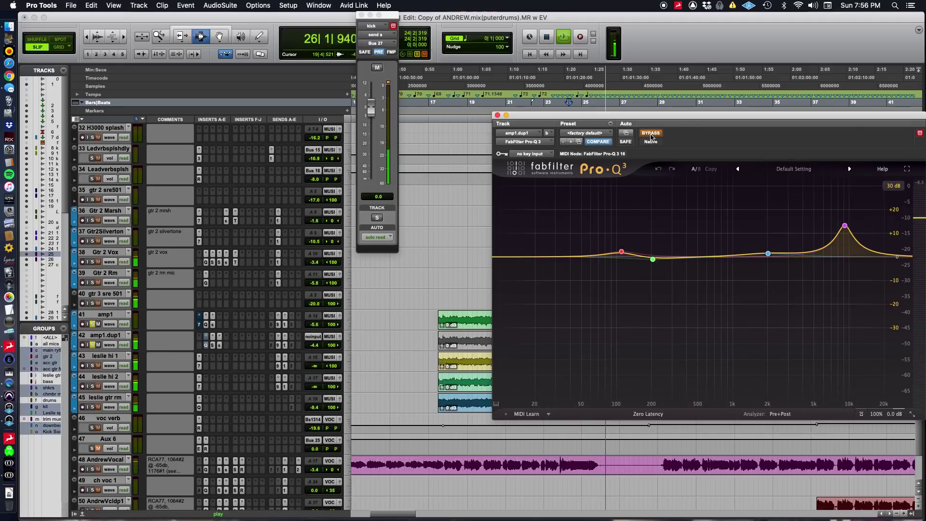
pyautogui.click(650, 134)
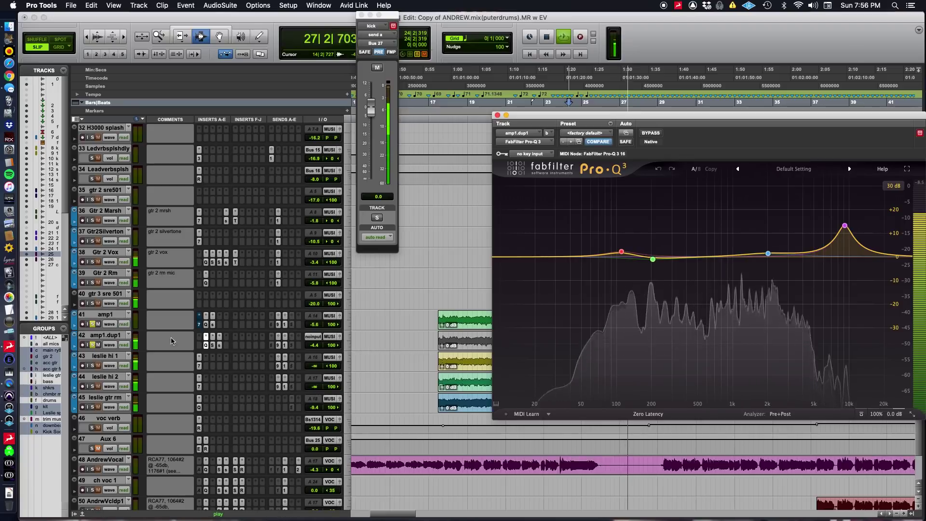
# Open the Sie-Q equalizer on amp1.dup1 and compare it active and bypassed while replaying the section from just before bar 24
pyautogui.click(213, 345)
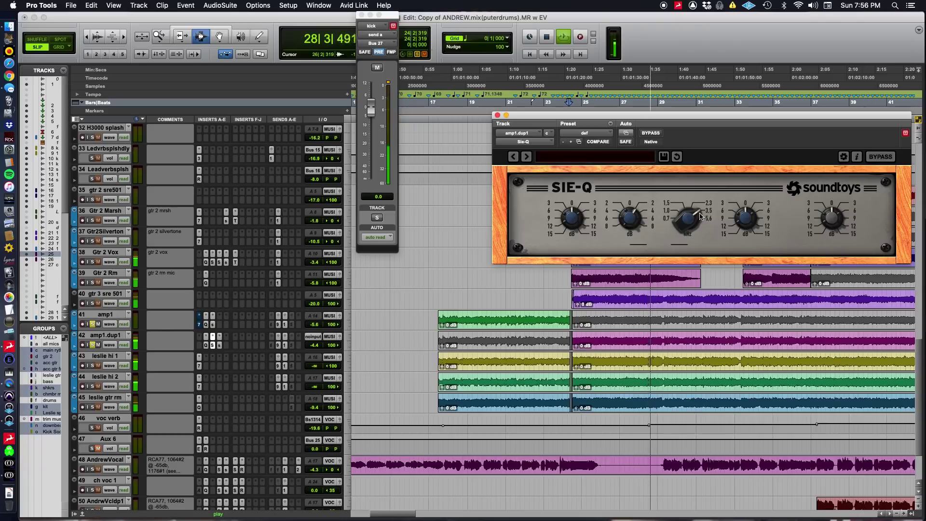
pyautogui.press('super+Tab')
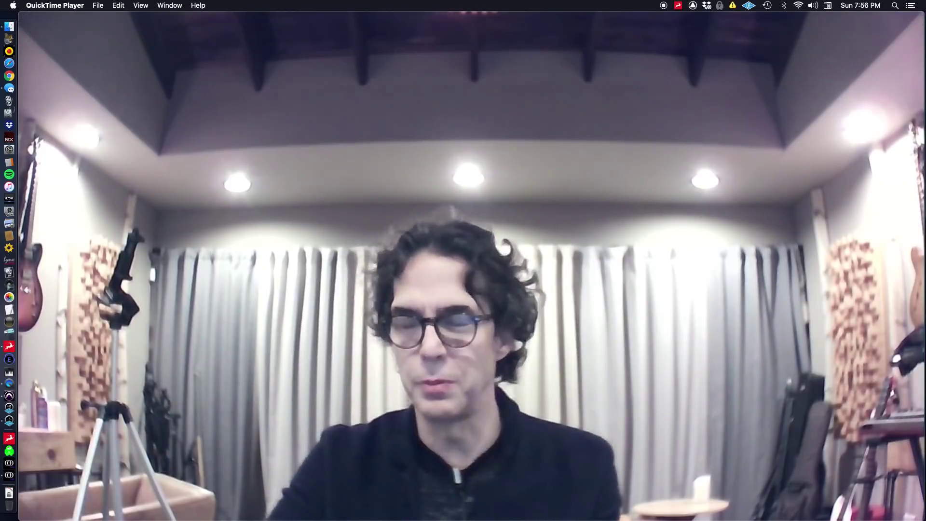
pyautogui.press('super+Tab')
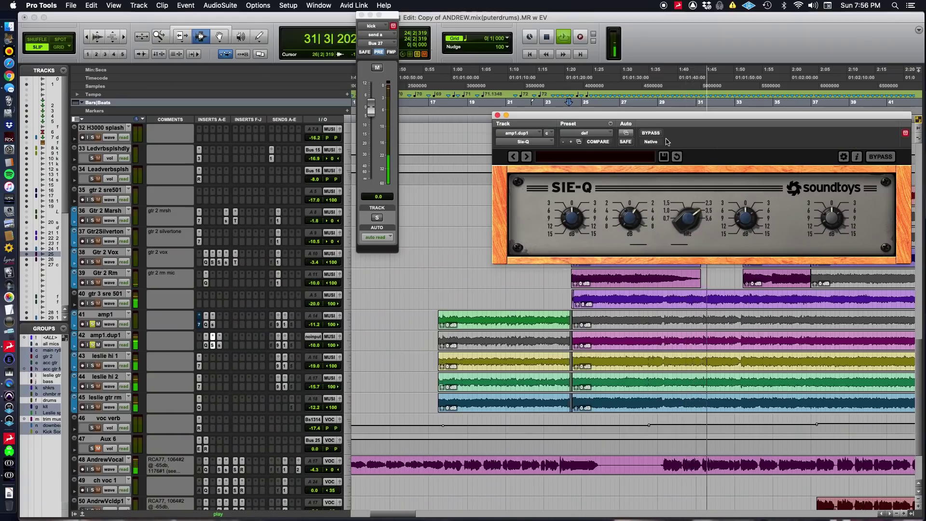
pyautogui.click(649, 133)
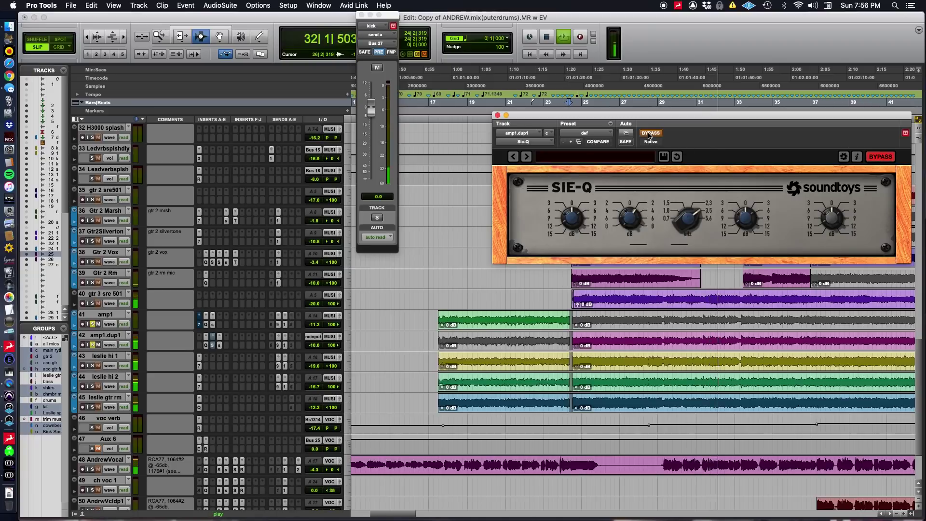
pyautogui.press('space')
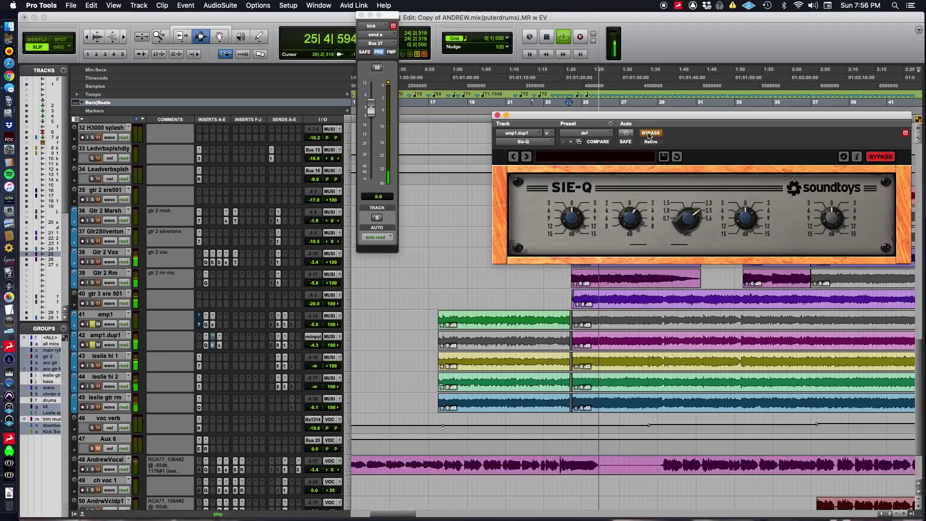
pyautogui.click(650, 133)
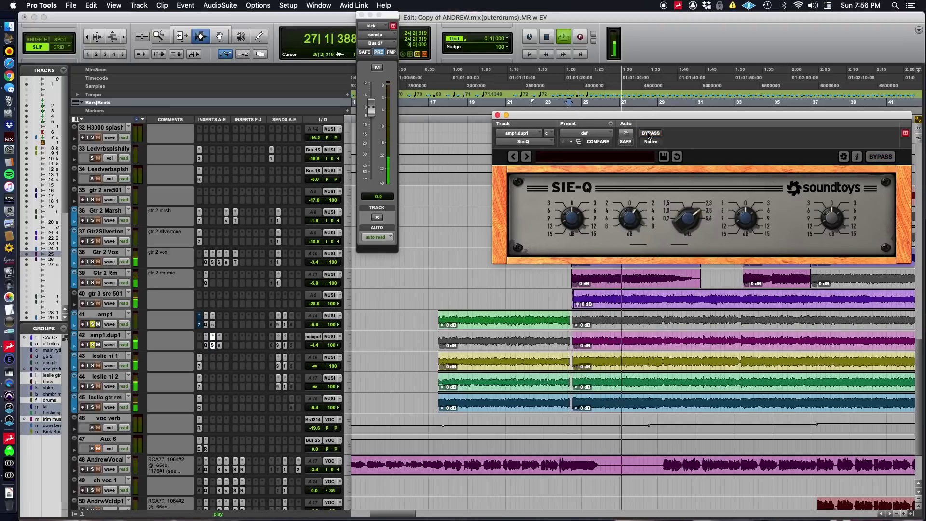
# Open the soothe plug-in on amp1.dup1 and compare the soloed amp sound with it bypassed and active
pyautogui.click(219, 345)
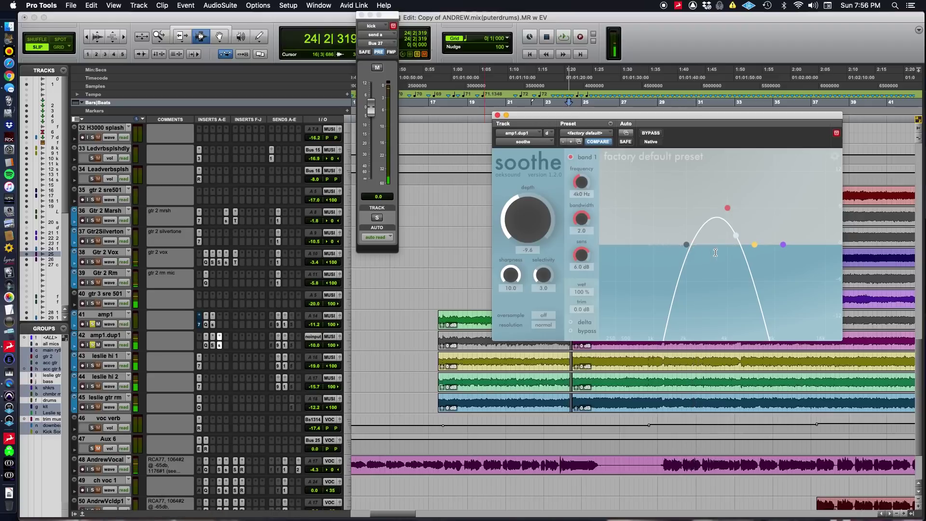
pyautogui.press('super+Tab')
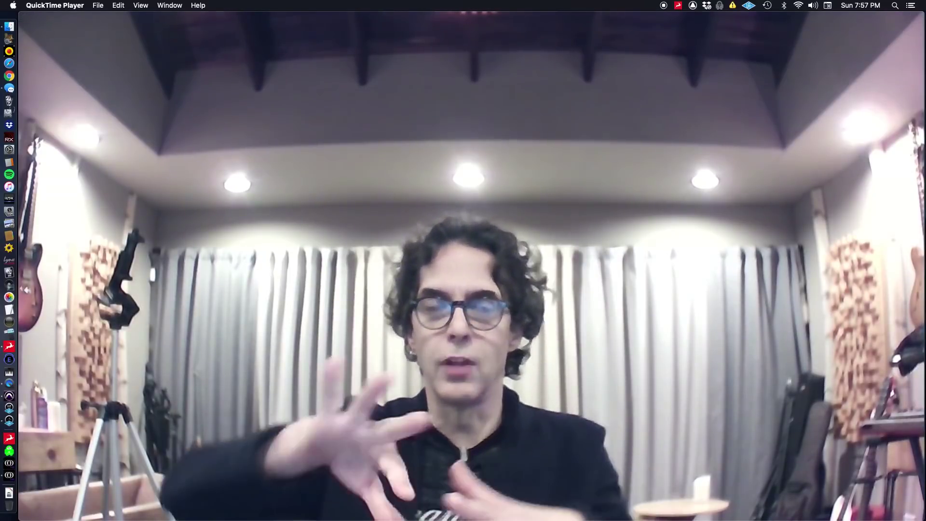
pyautogui.press('super+Tab')
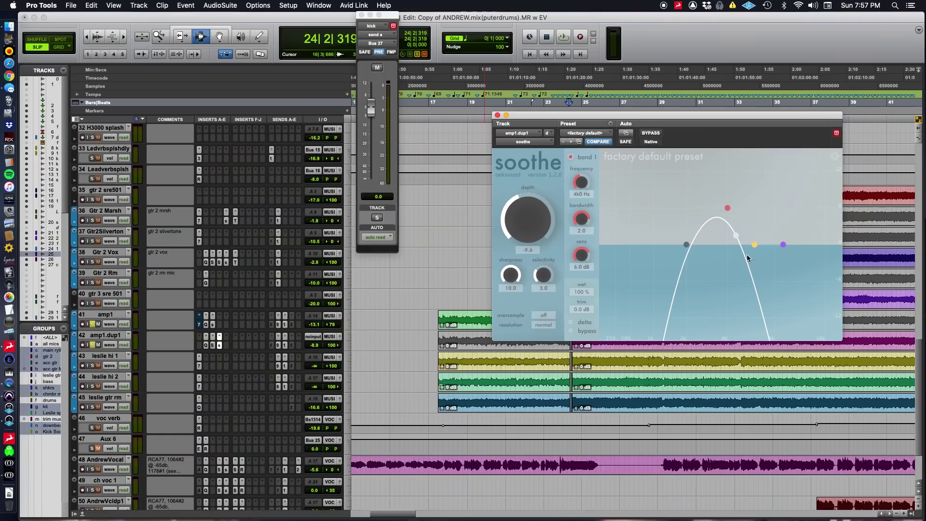
pyautogui.click(651, 134)
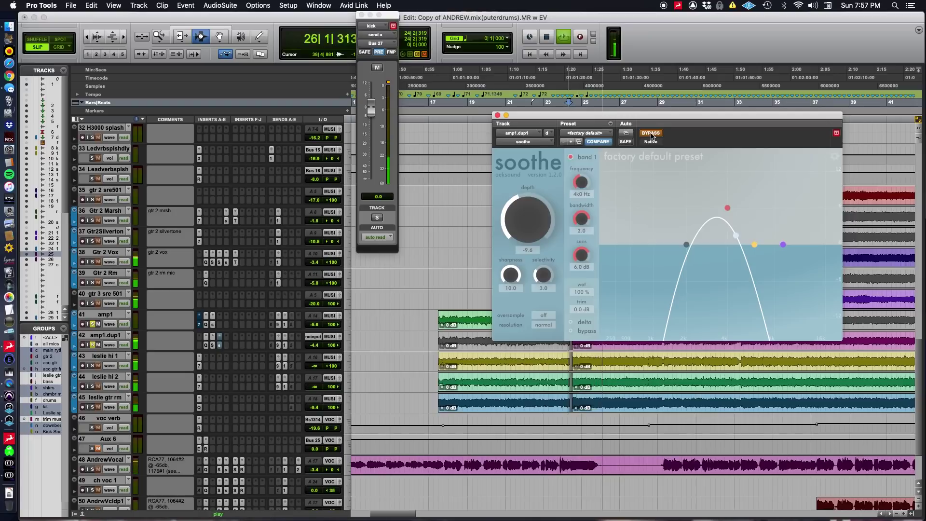
pyautogui.click(651, 133)
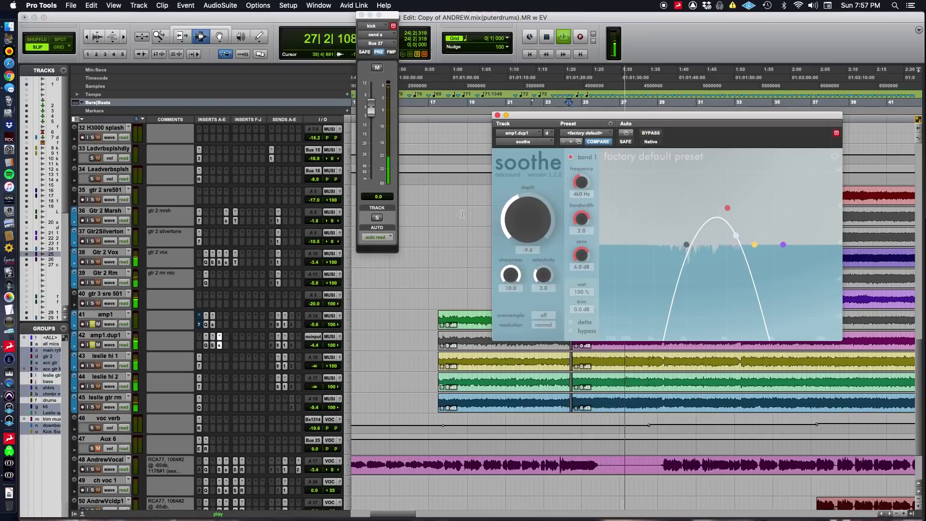
# Unsolo the amp tracks and compare soothe bypassed and active on amp1.dup1 in the full mix
pyautogui.click(93, 345)
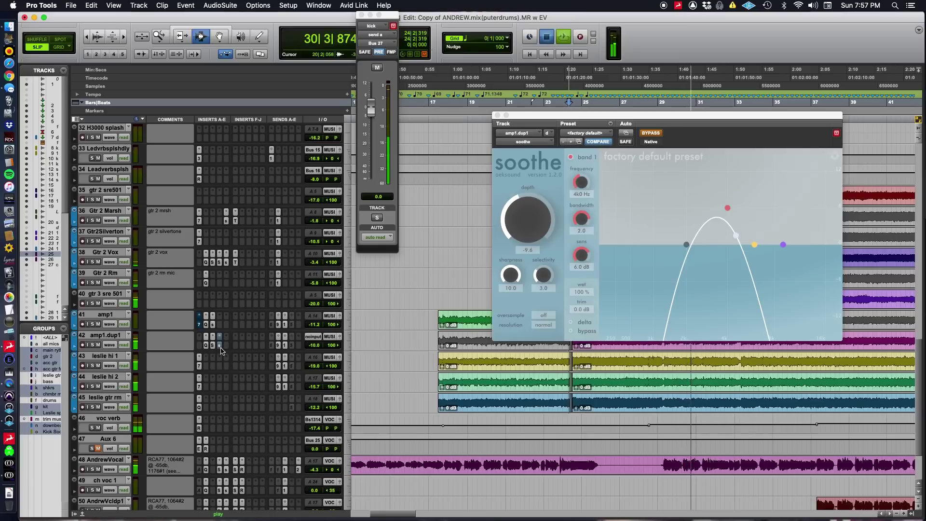
pyautogui.press('space')
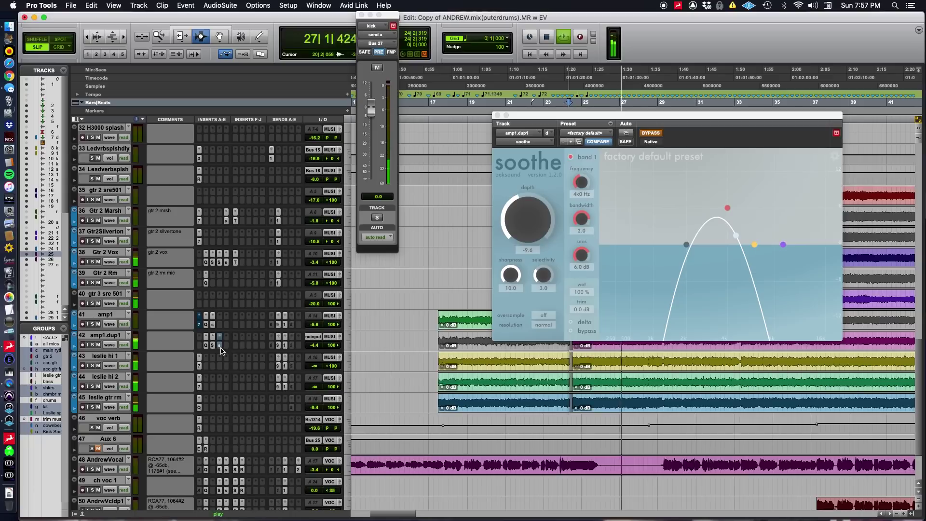
pyautogui.click(220, 346)
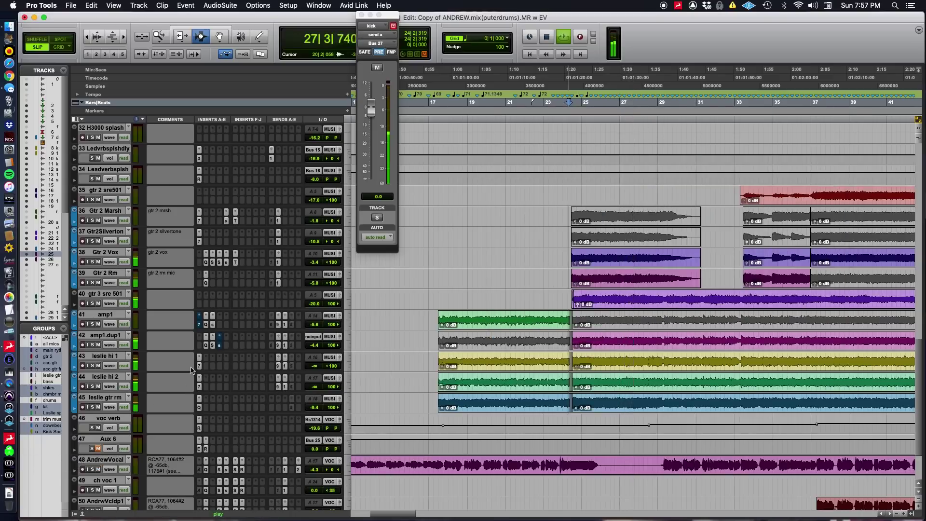
pyautogui.click(219, 345)
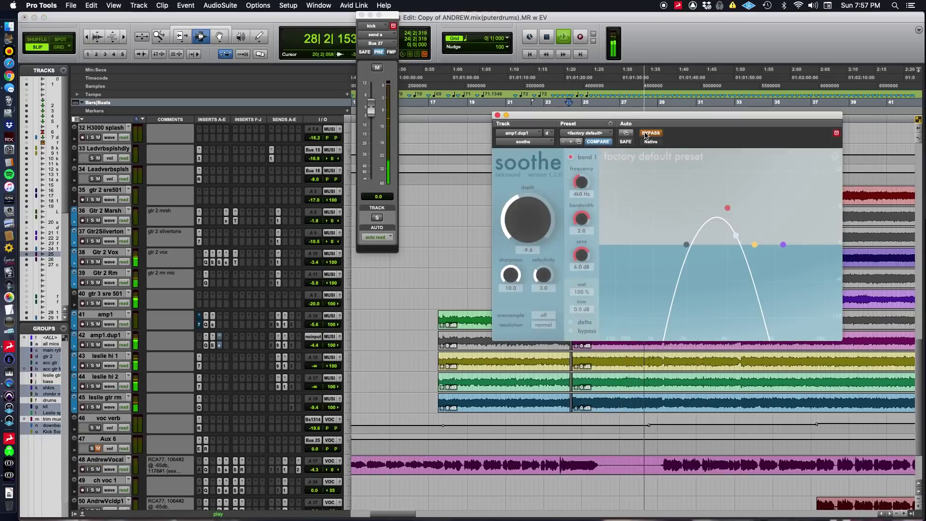
pyautogui.press('space')
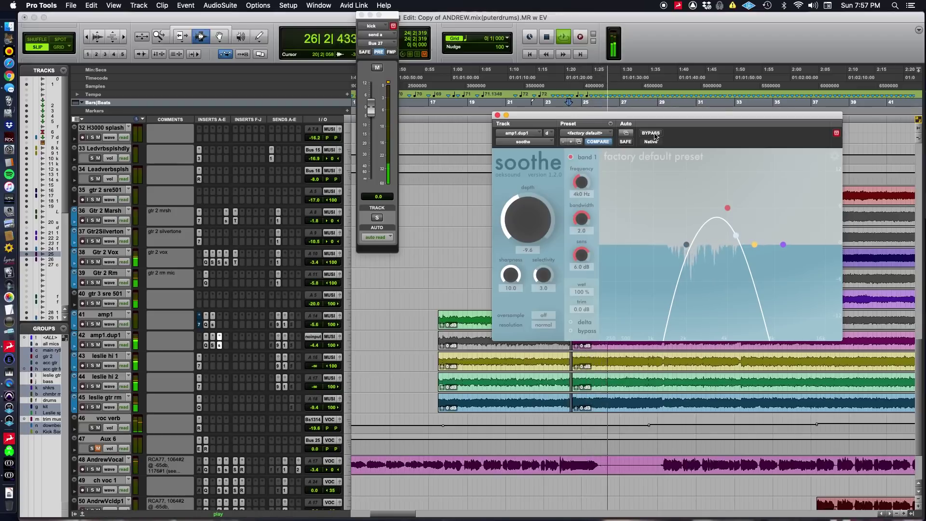
# Toggle soothe's bypass once more during playback, set its depth on amp1.dup1 to -21.0 and close the plug-in
pyautogui.click(655, 133)
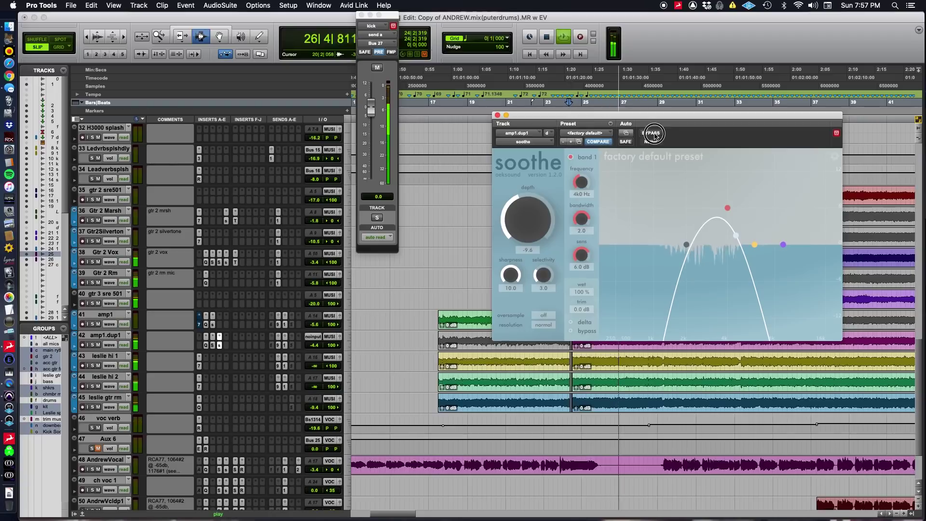
pyautogui.click(652, 134)
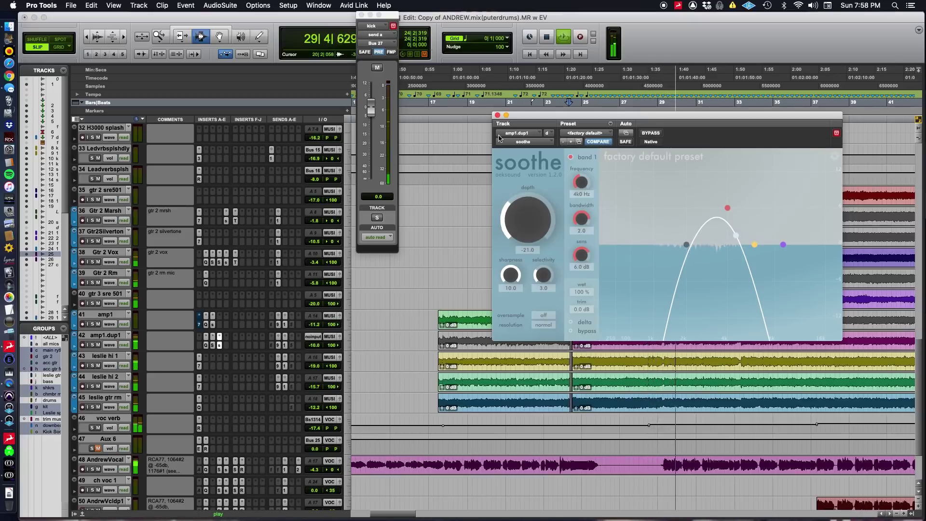
pyautogui.click(496, 116)
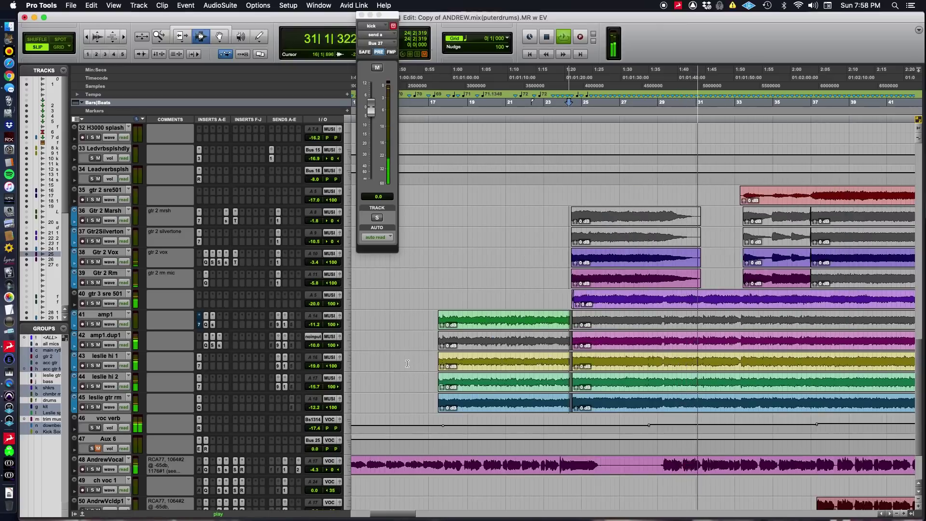
# Play the soloed gtr 2 tracks from just before bar 24, narrowing the solo to Gtr 2 Vox
pyautogui.press('space')
pyautogui.press('super+Tab')
pyautogui.moveTo(472, 361)
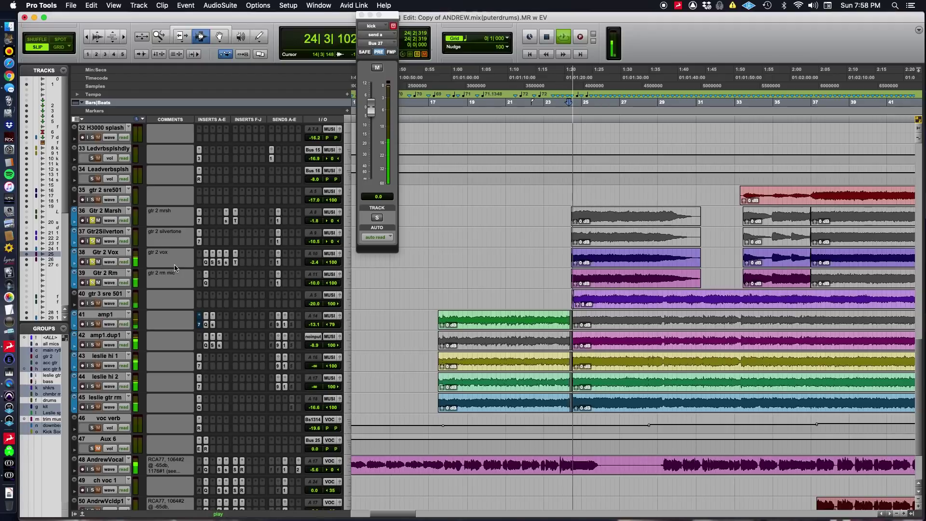
pyautogui.click(92, 262)
pyautogui.click(93, 262)
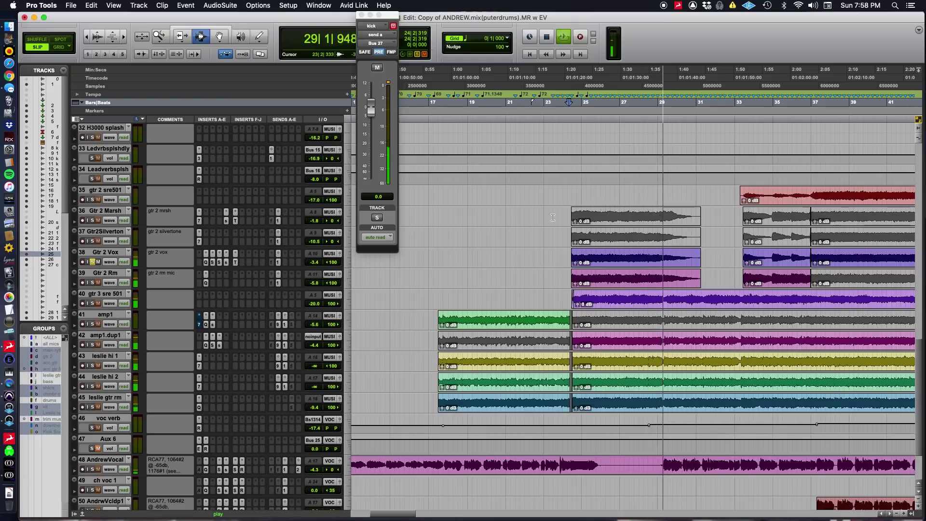
# Select the range around the first Gtr 2 Marsh clip and play that track soloed from just before bar 24
pyautogui.press('space')
pyautogui.moveTo(553, 217); pyautogui.dragTo(713, 224)
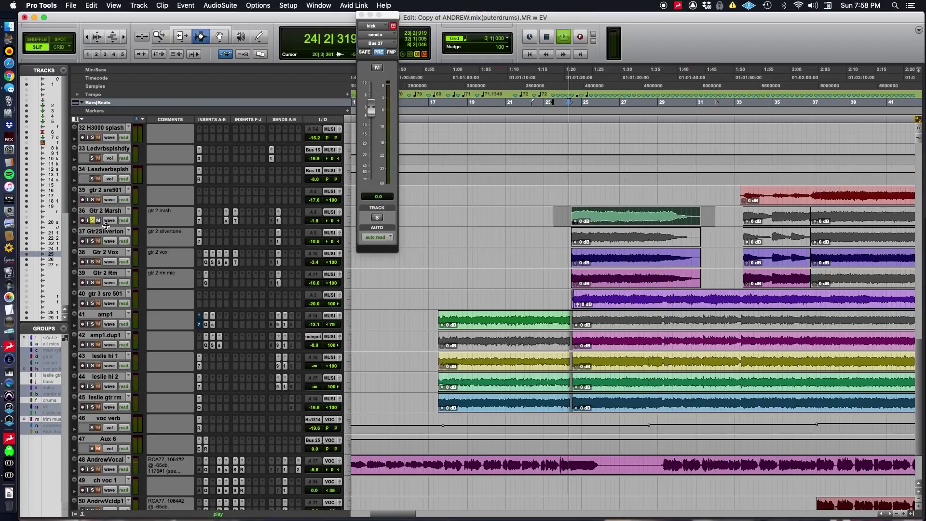
pyautogui.press('space')
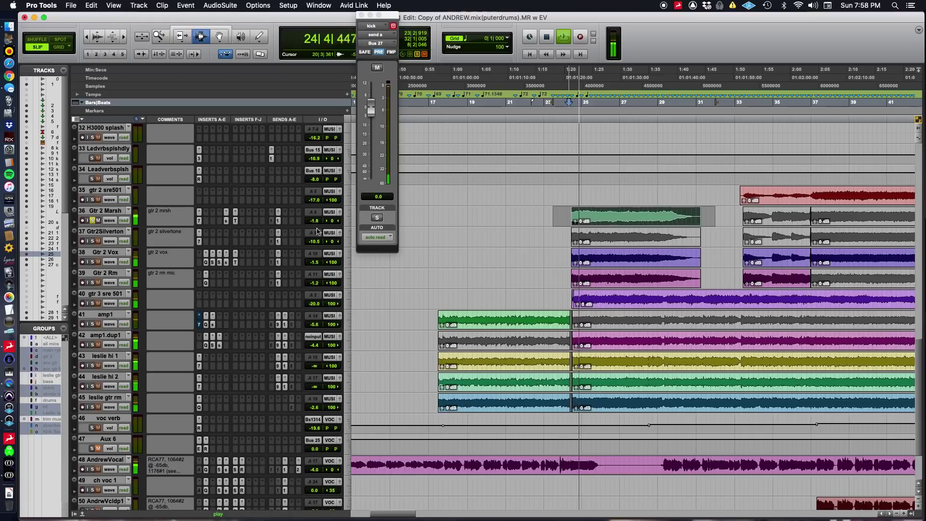
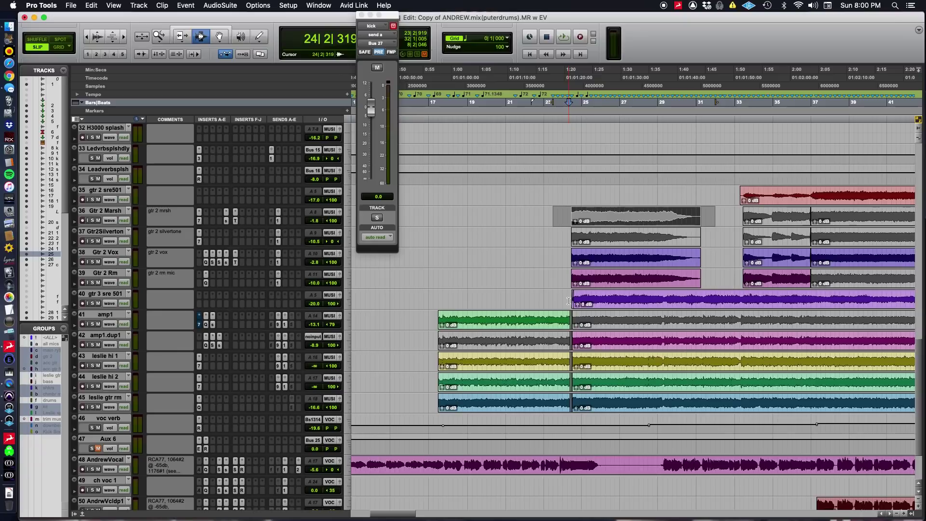
# Place the cursor just before the gtr 3 sre 501 clip near bar 24 and play that track soloed
pyautogui.click(568, 302)
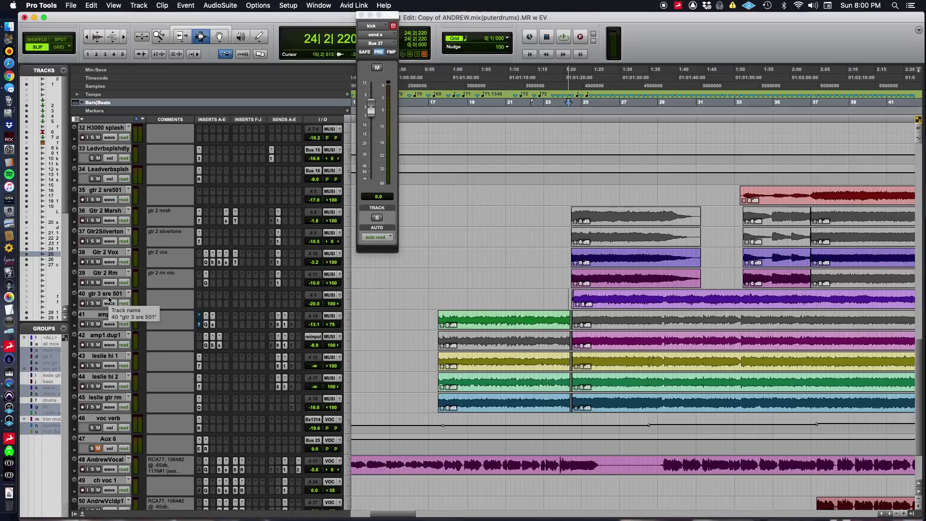
pyautogui.press('super+Tab')
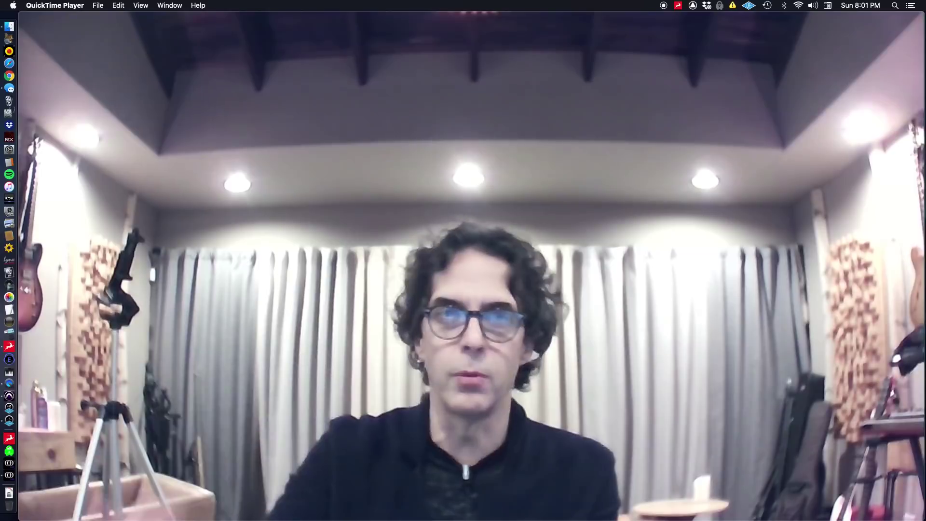
pyautogui.press('super+Tab')
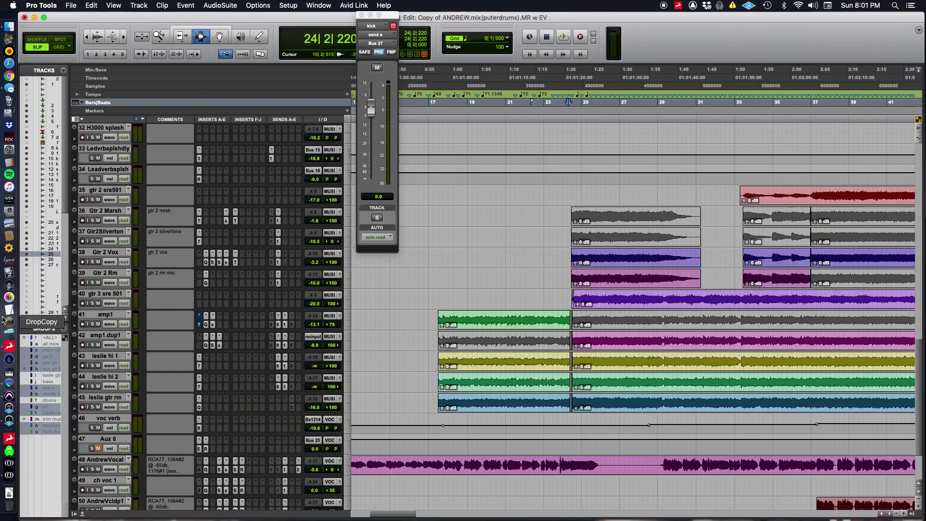
pyautogui.press('space')
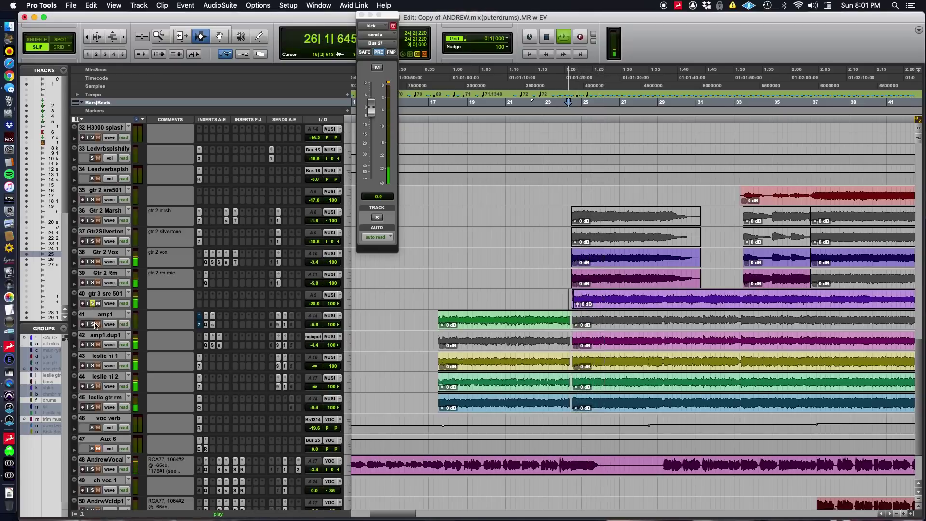
# Add amp1.dup1 to the solo with gtr 3 sre 501, clear the solos to hear the full mix and stop playback
pyautogui.click(92, 344)
pyautogui.click(93, 304)
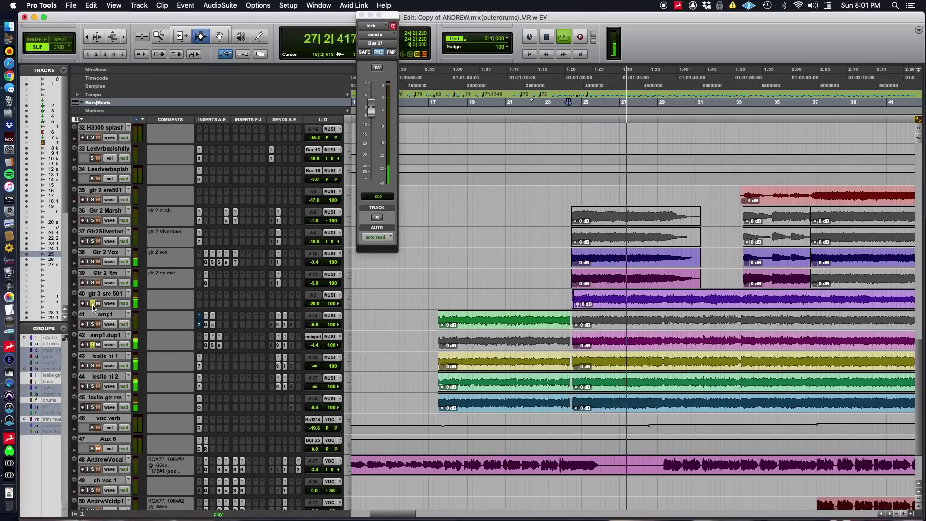
pyautogui.click(92, 303)
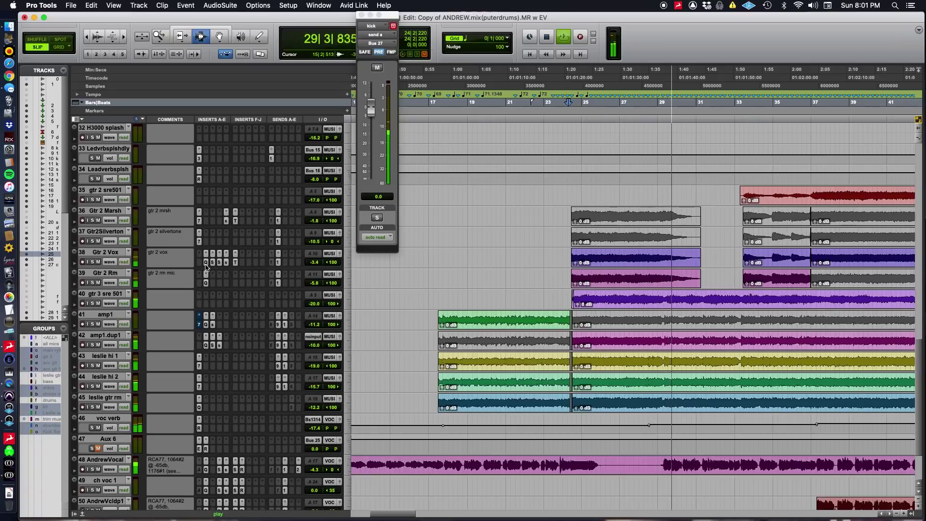
pyautogui.press('space')
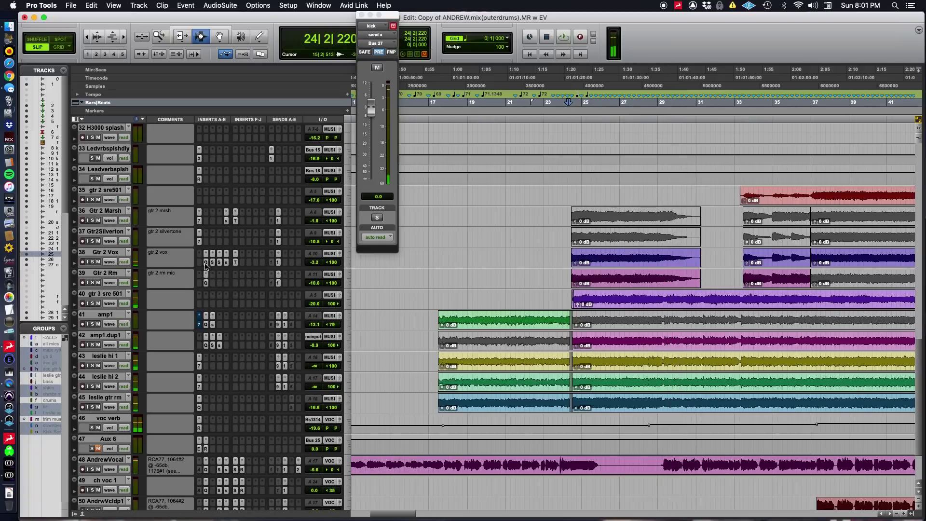
# Open FabFilter Pro-Q 3 on Gtr 2 Vox and play the soloed track from just before bar 24, comparing the EQ bypassed and active
pyautogui.click(205, 262)
pyautogui.moveTo(668, 312)
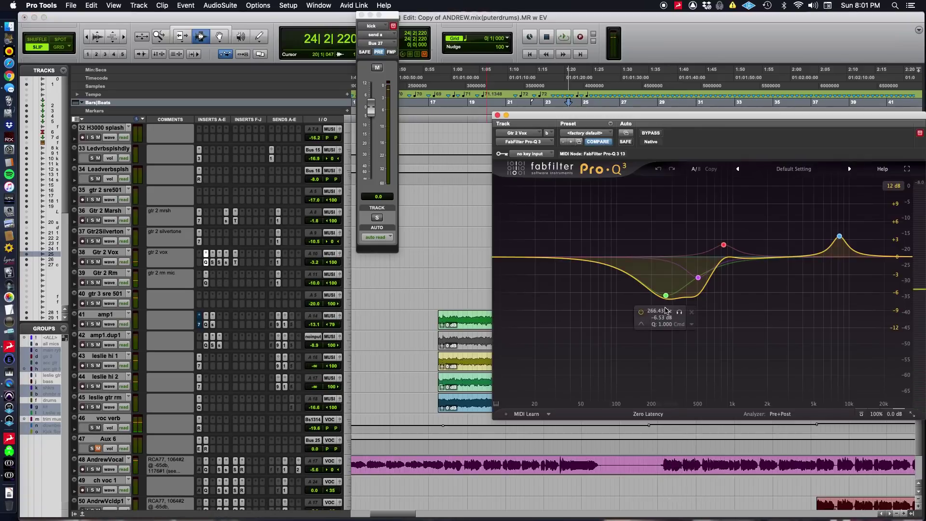
pyautogui.click(92, 262)
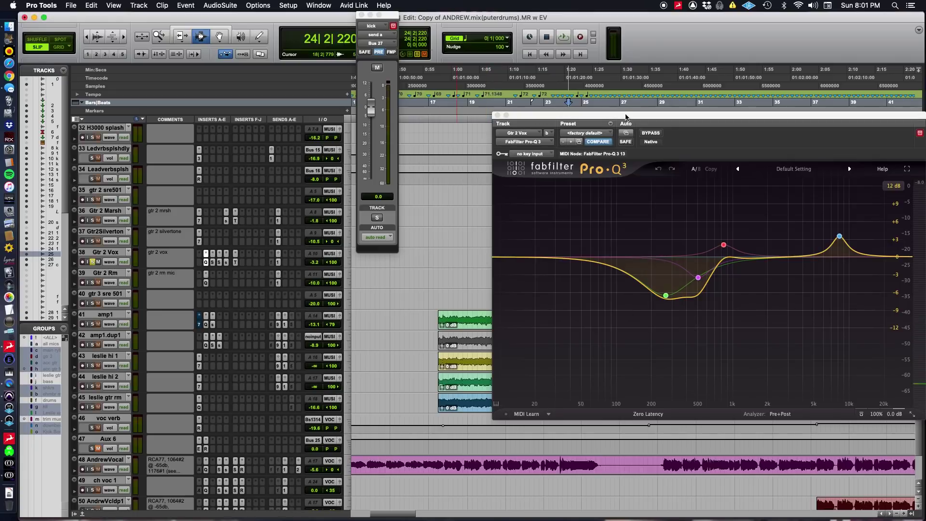
pyautogui.moveTo(621, 118); pyautogui.dragTo(577, 112)
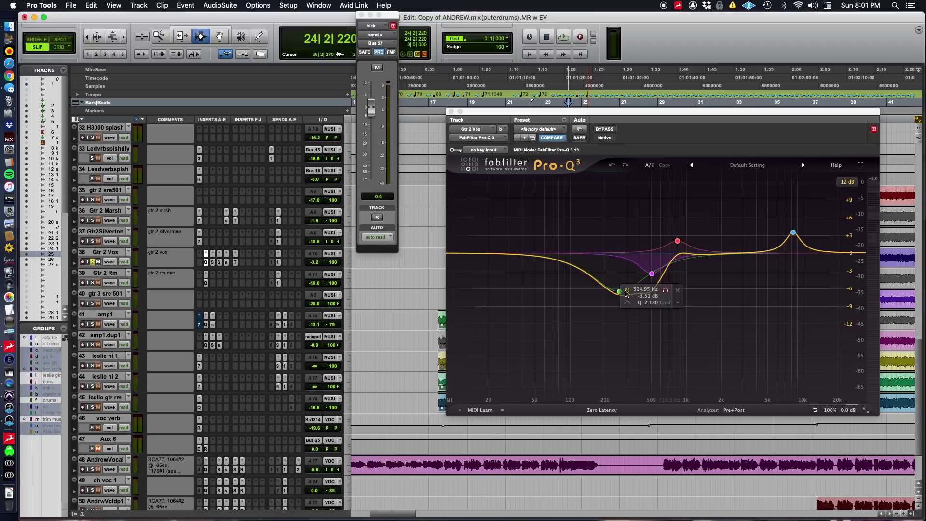
pyautogui.press('space')
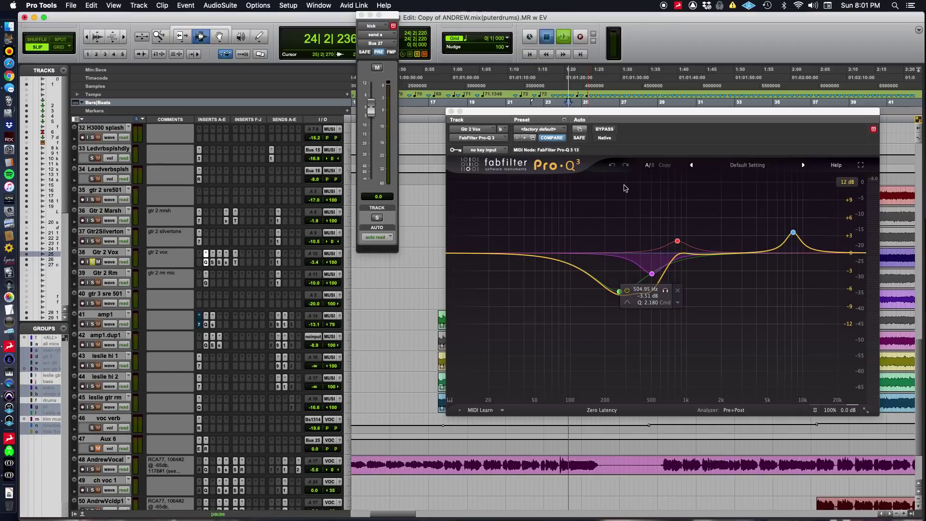
pyautogui.click(604, 129)
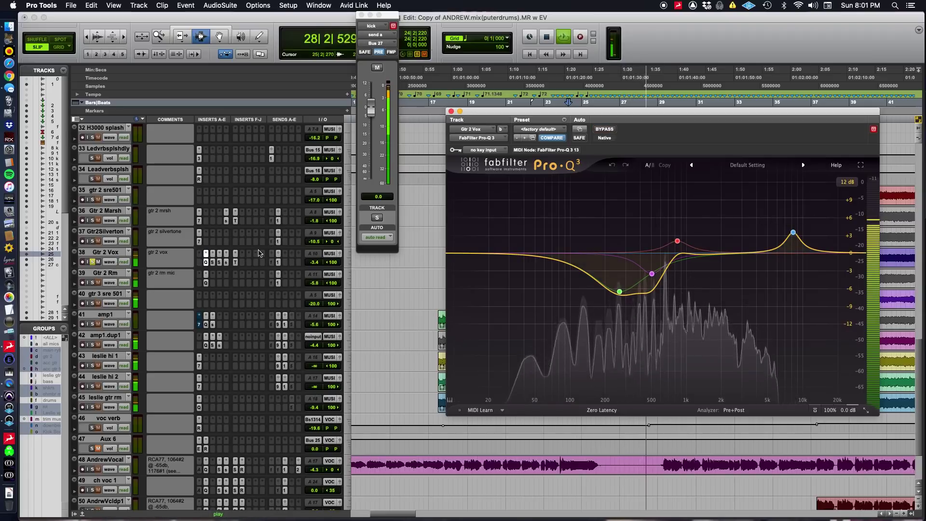
pyautogui.press('space')
# Inspect the two Sie-Q inserts and the soothe settings on Gtr 2 Vox, and close the plug-in window
pyautogui.click(212, 262)
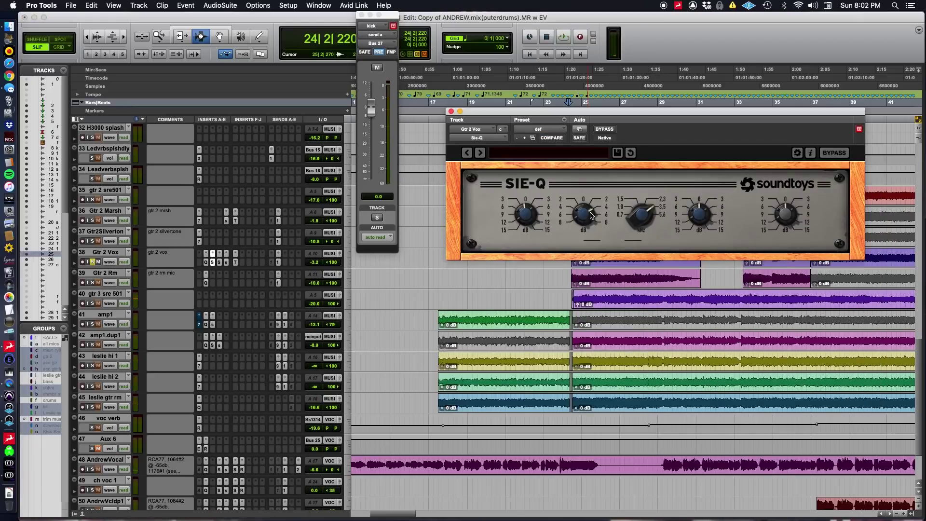
pyautogui.click(220, 262)
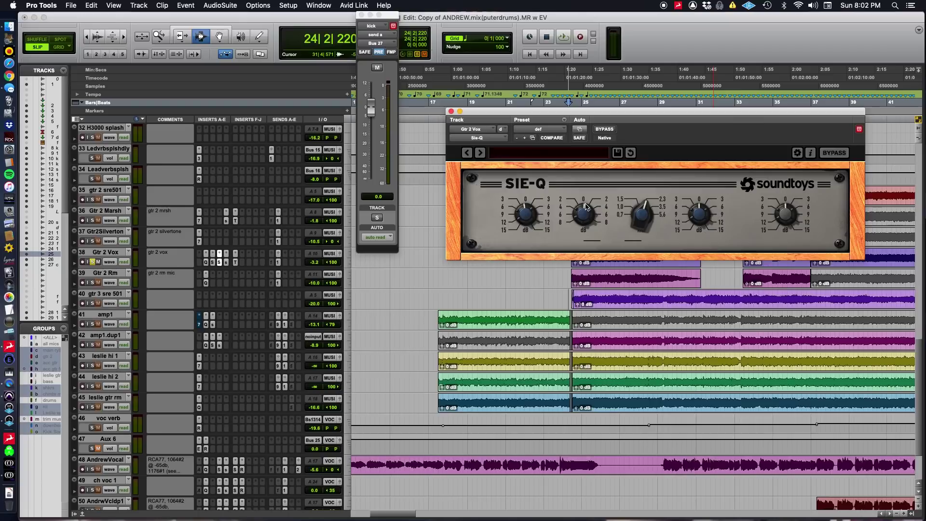
pyautogui.click(226, 262)
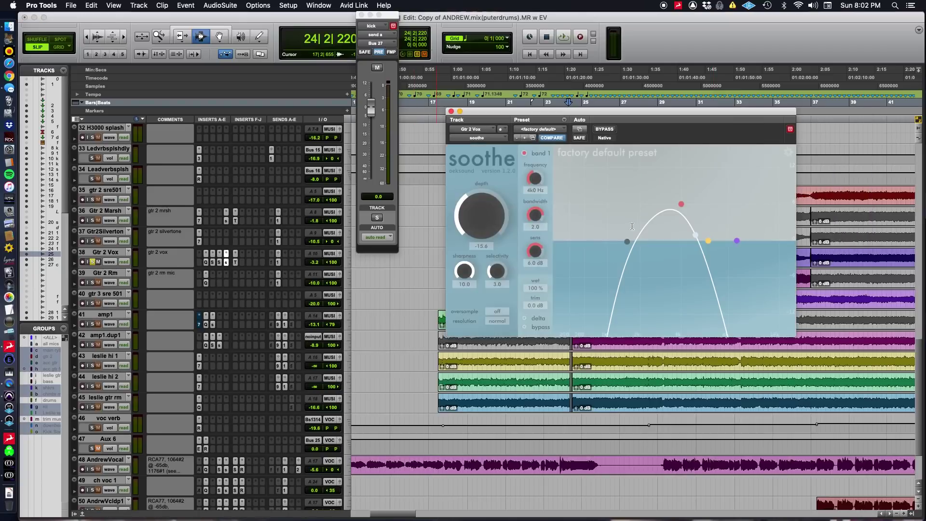
pyautogui.click(225, 263)
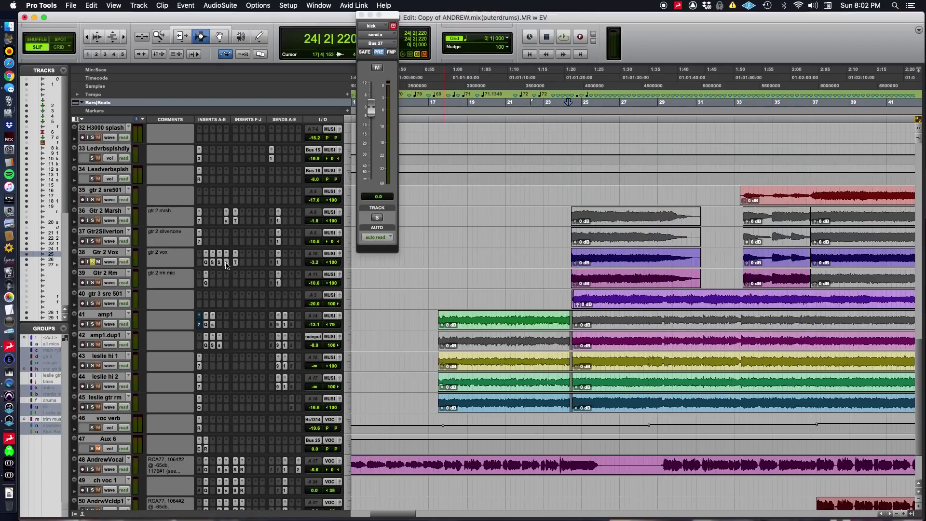
# Play Gtr 2 Vox soloed and compare its Pro-Q 3 and both Sie-Q inserts bypassed and active
pyautogui.press('space')
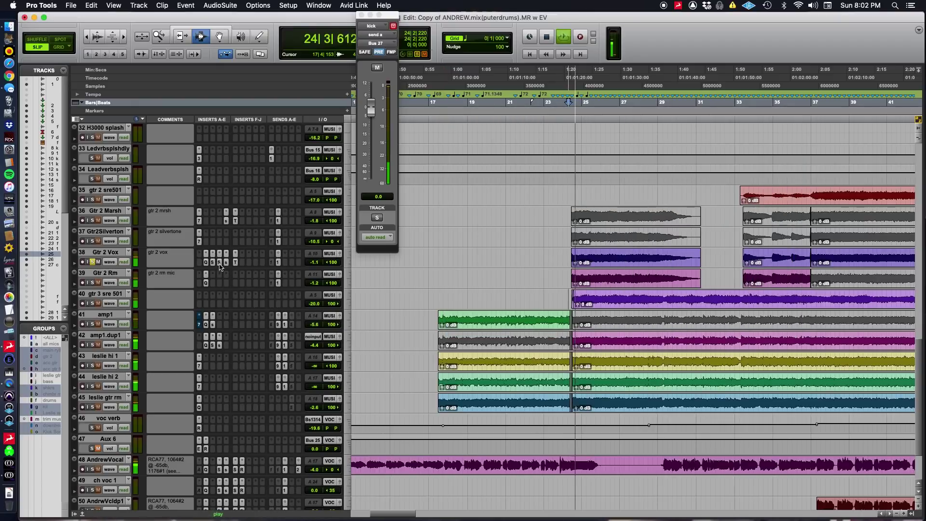
pyautogui.click(207, 264)
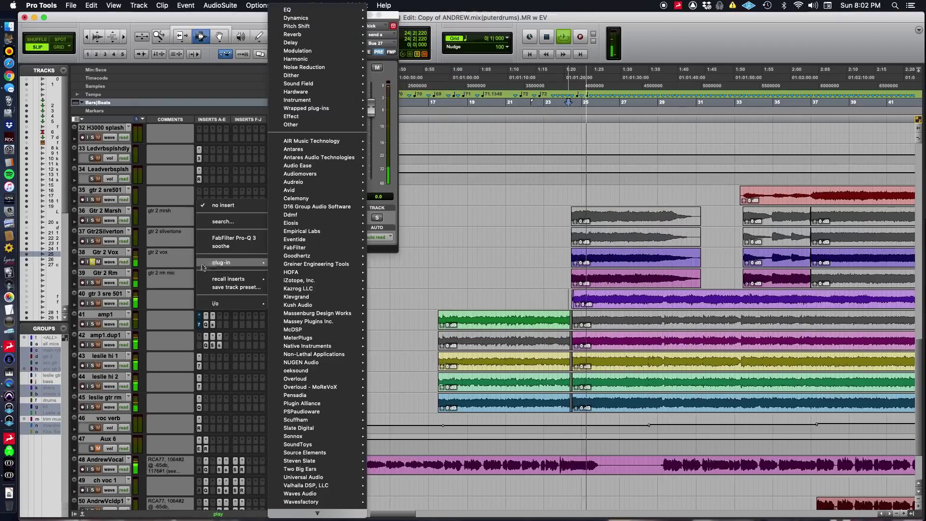
pyautogui.press('Escape')
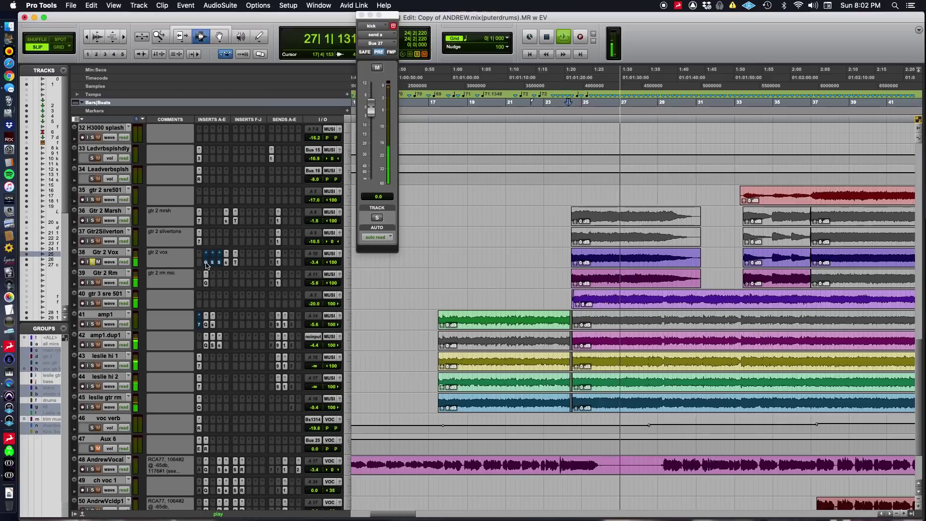
pyautogui.press('super+Tab')
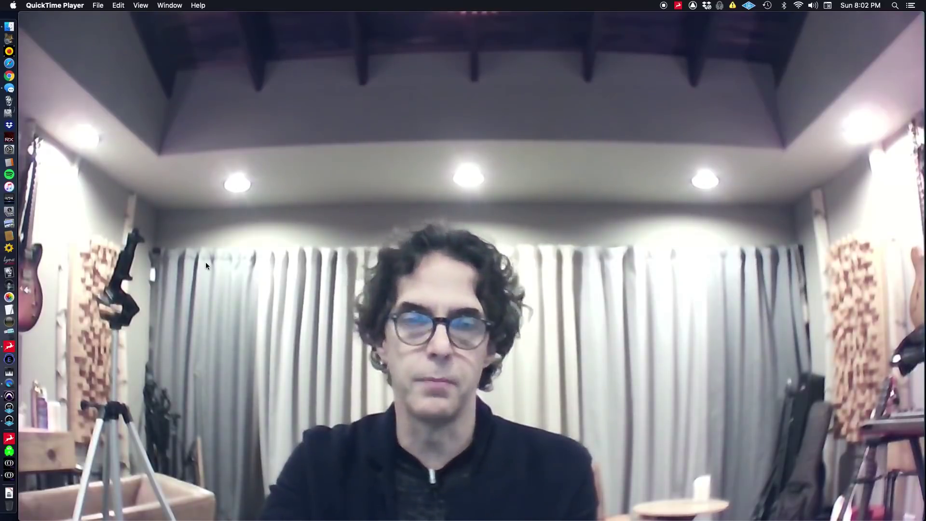
pyautogui.press('super+Tab')
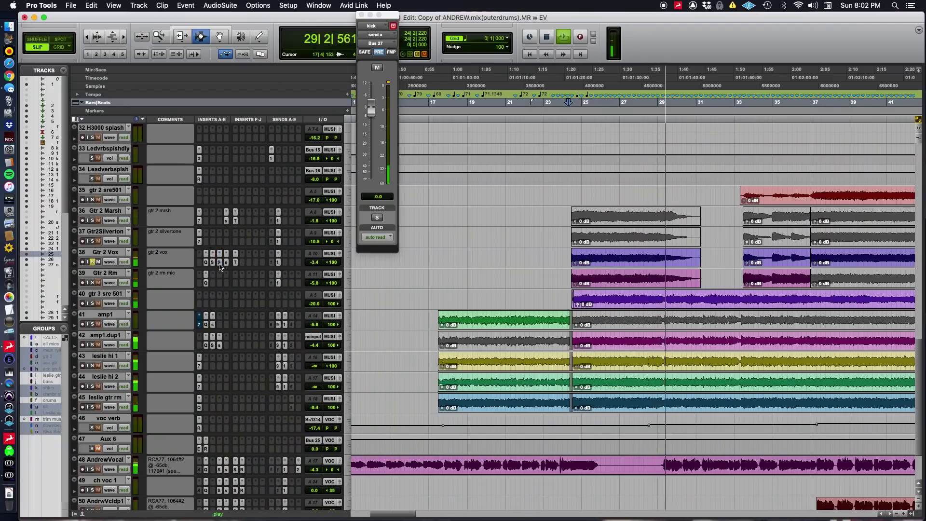
# Replay the soloed Gtr 2 Vox from just before bar 24 with soothe open, repeatedly toggling its bypass to compare the sound
pyautogui.press('space')
pyautogui.press('space')
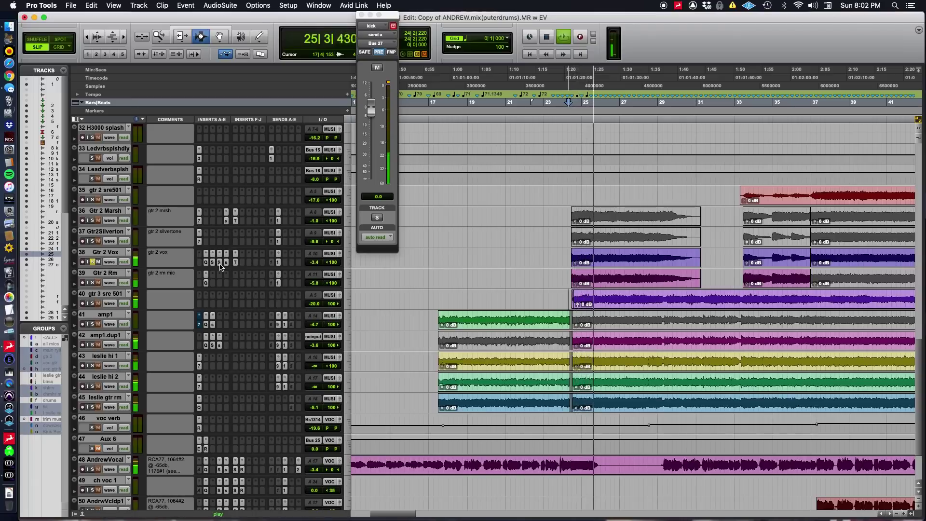
pyautogui.click(226, 264)
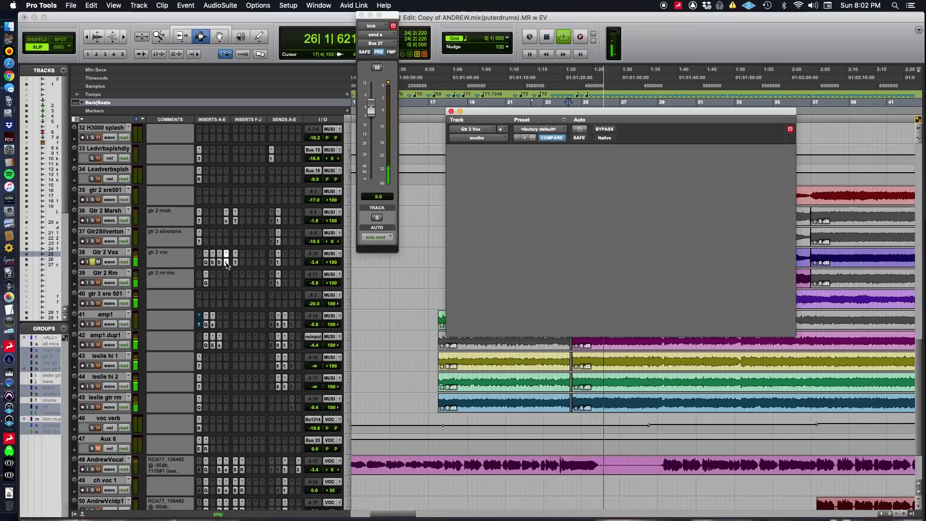
pyautogui.keyDown('super'); pyautogui.click(226, 263); pyautogui.keyUp('super')
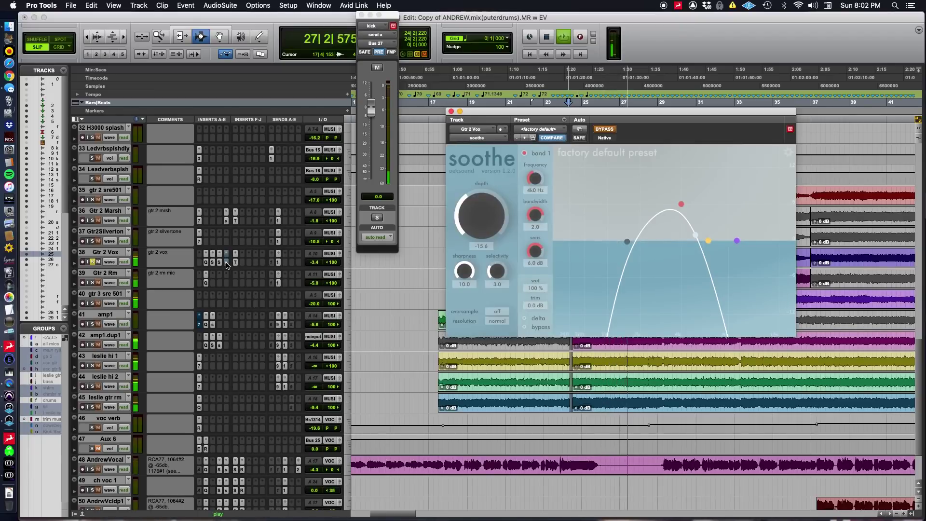
pyautogui.keyDown('super'); pyautogui.click(226, 263); pyautogui.keyUp('super')
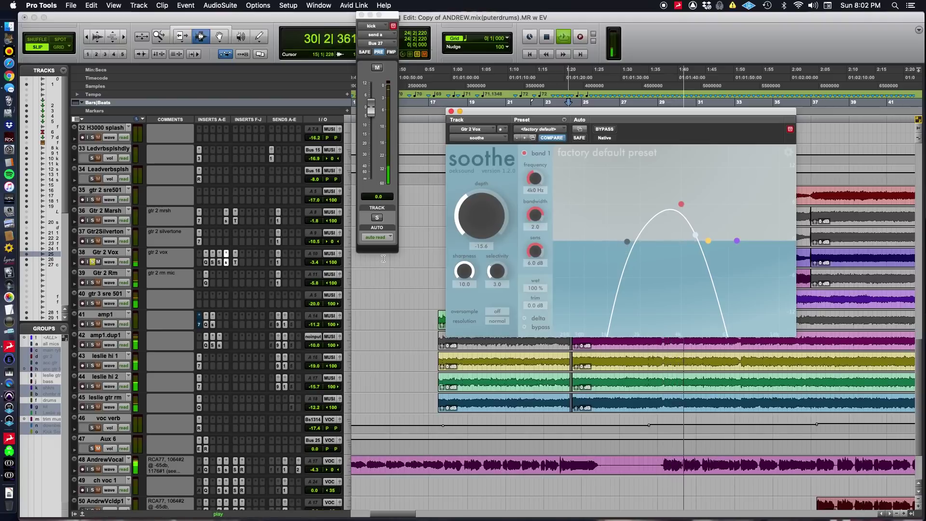
pyautogui.press('space')
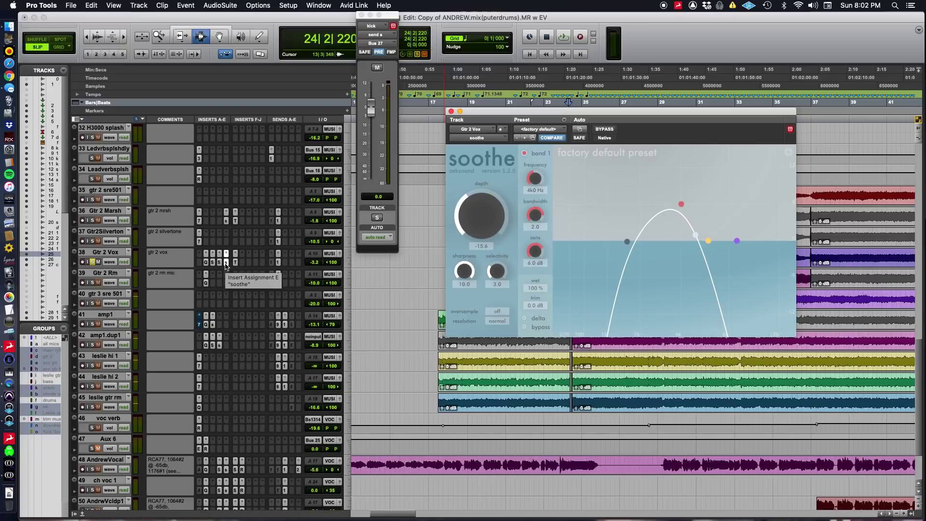
pyautogui.press('space')
pyautogui.keyDown('super'); pyautogui.click(226, 263); pyautogui.keyUp('super')
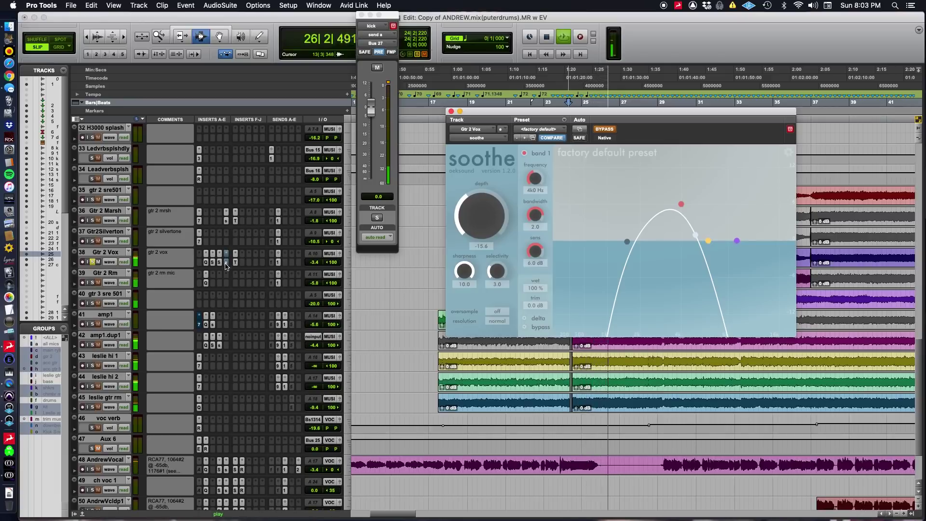
pyautogui.keyDown('super'); pyautogui.click(226, 262); pyautogui.keyUp('super')
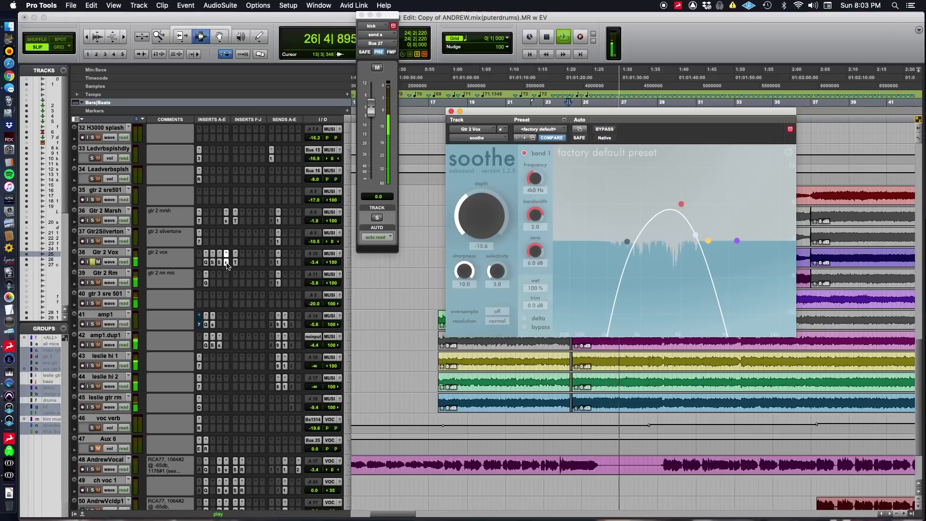
# Compare the Time Adjuster delay settings on Gtr 2 Vox and Gtr 2 Marsh, and close the plug-in window
pyautogui.click(236, 262)
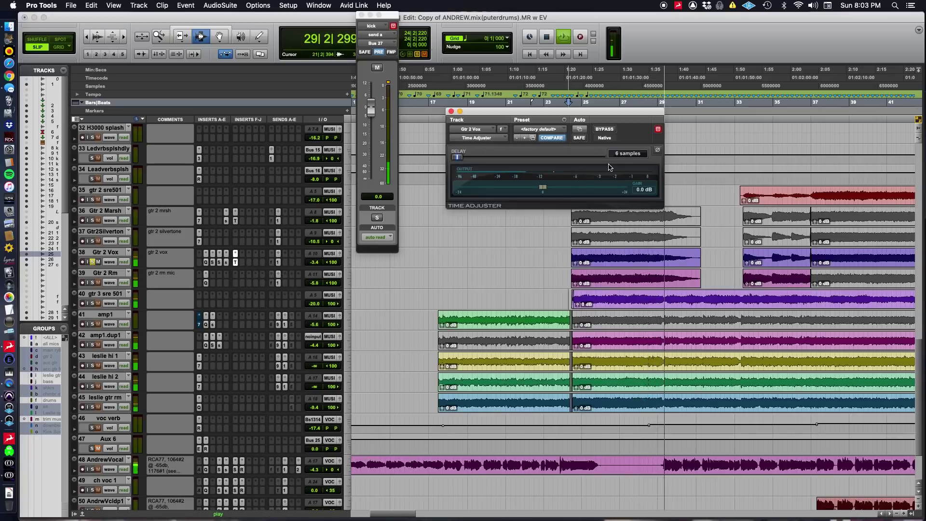
pyautogui.press('r')
pyautogui.press('r')
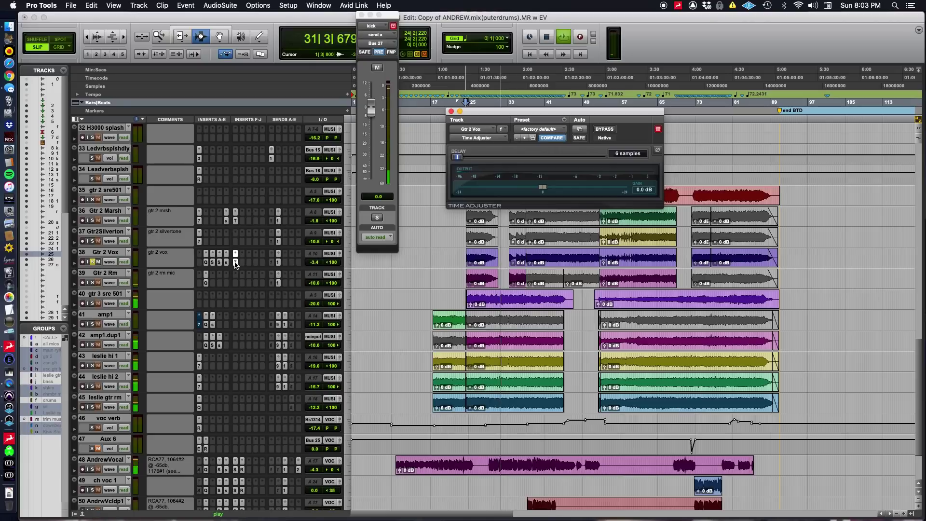
pyautogui.click(236, 221)
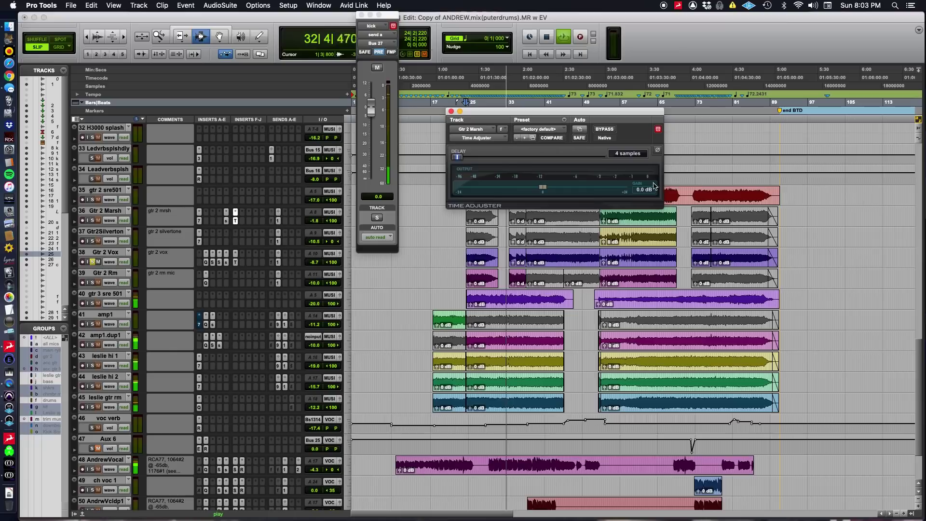
pyautogui.click(236, 263)
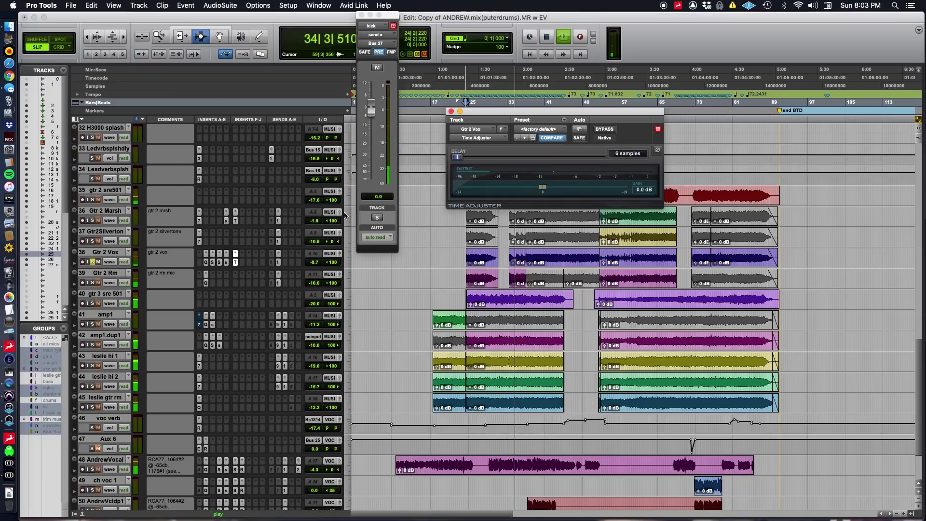
pyautogui.click(451, 111)
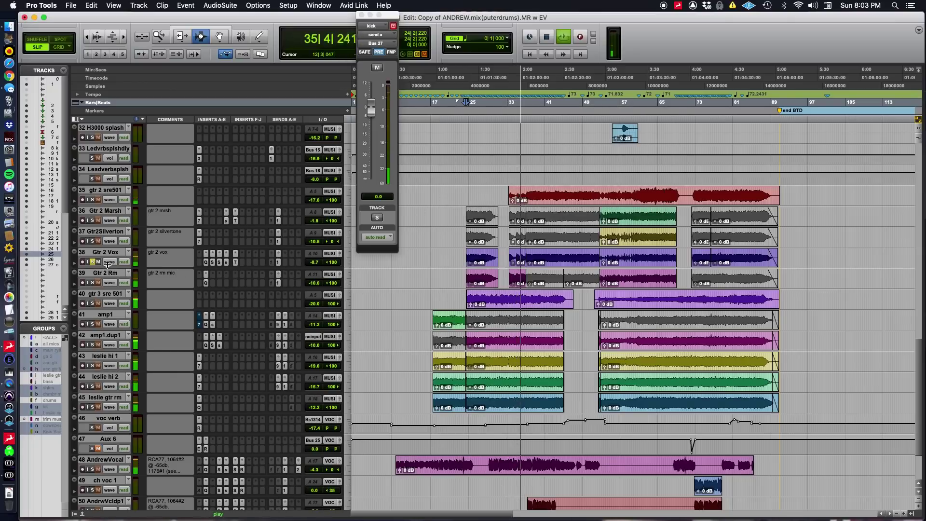
# Listen to Gtr 2 Vox in and out of solo and together with amp1.dup1, and stop playback
pyautogui.click(92, 262)
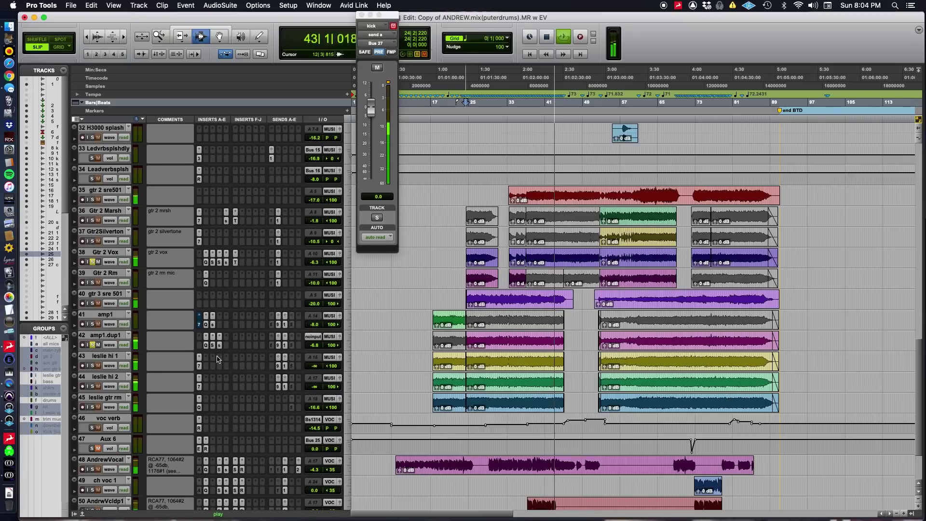
pyautogui.press('space')
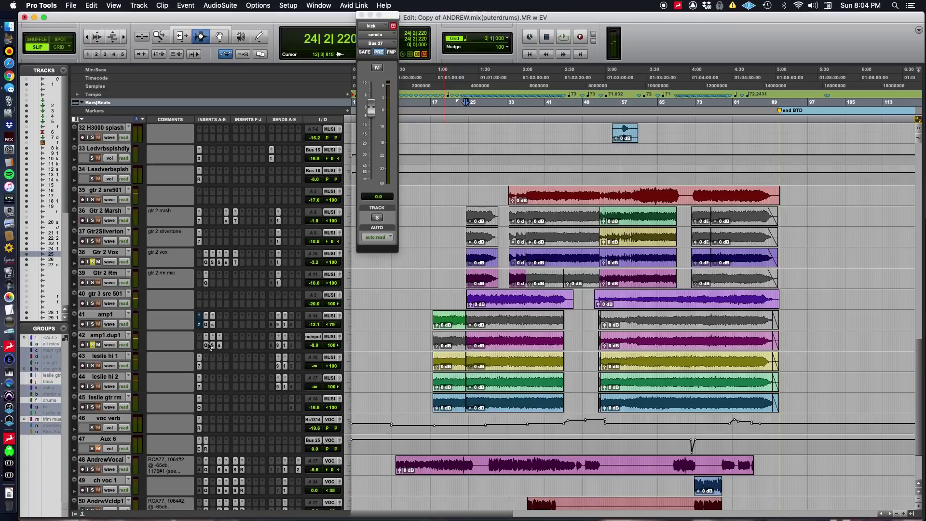
pyautogui.press('super+Tab')
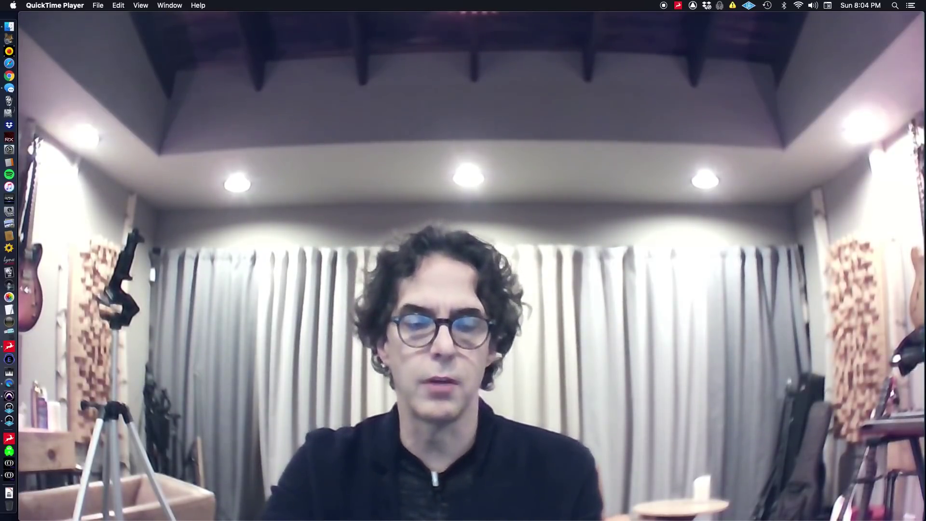
pyautogui.press('super+Tab')
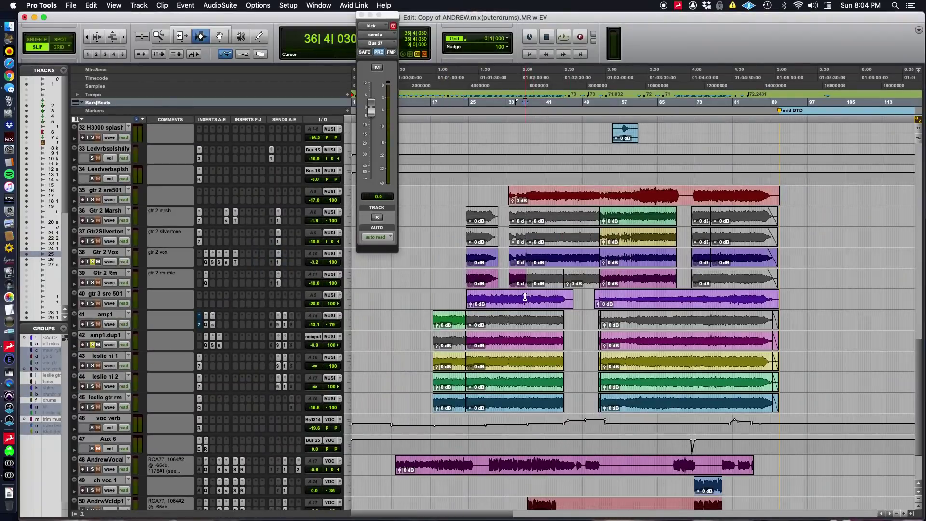
# Play from bar 36 with Gtr 2 Vox, amp1.dup1 and leslie gtr rm soloed, adding gtr 3 sre 501 to the solo
pyautogui.press('super+bracketright')
pyautogui.press('space')
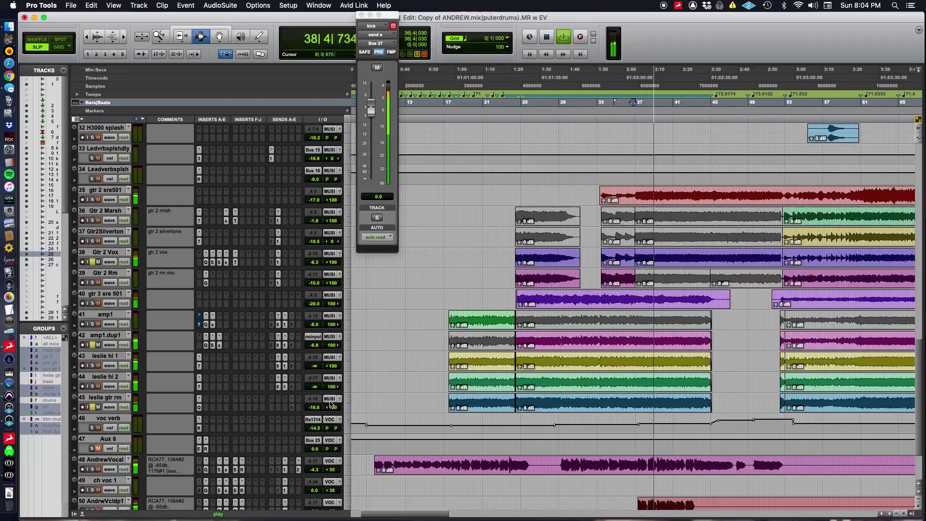
pyautogui.click(92, 303)
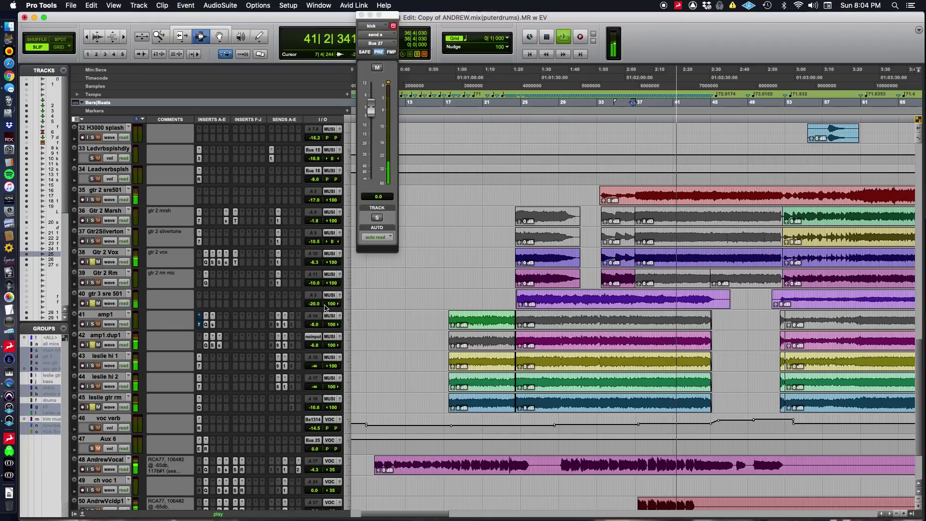
# Add gtr 2 sre501 to the soloed guitars, stop, and replay from just before bar 37 with Gtr 1 Vox soloed too
pyautogui.click(92, 200)
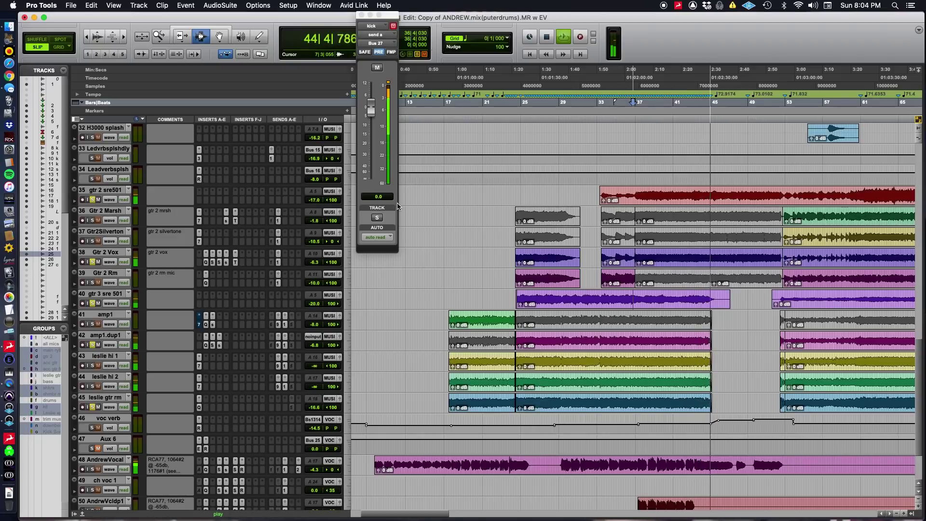
pyautogui.scroll(5, 693, 359)
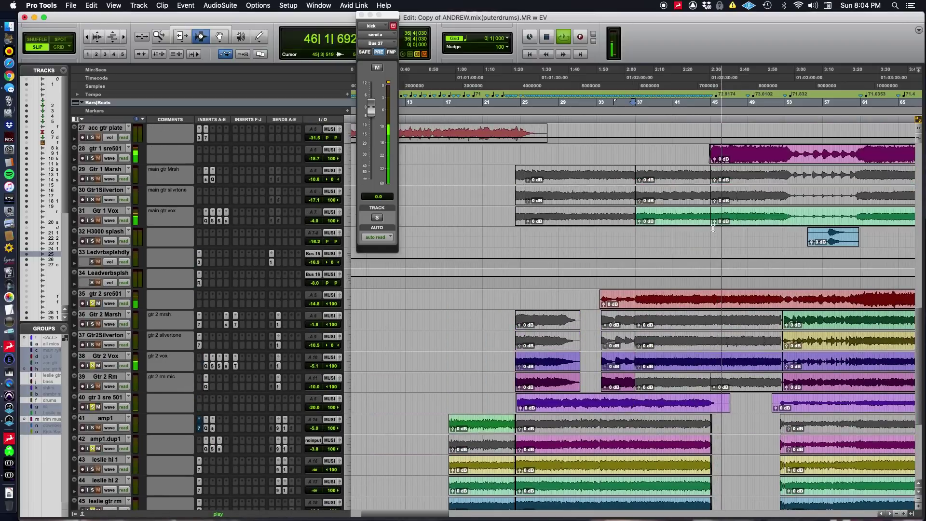
pyautogui.press('space')
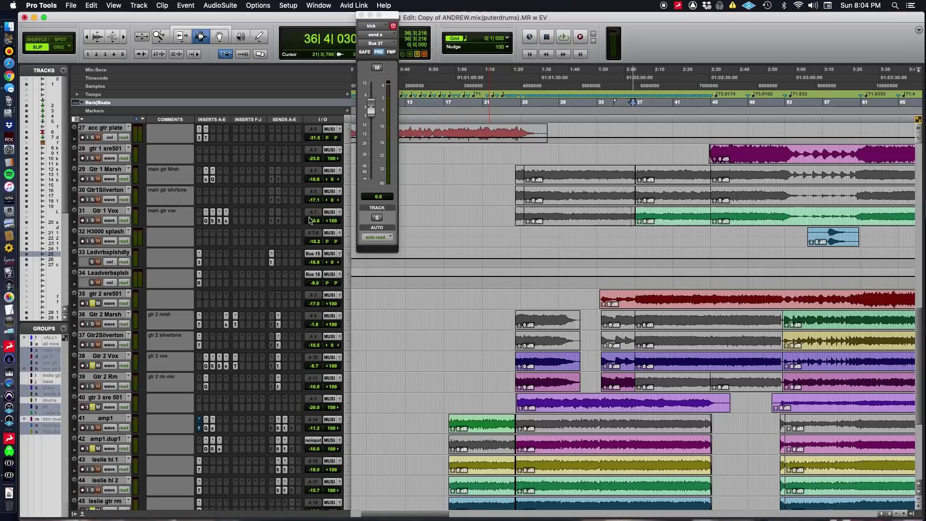
pyautogui.click(93, 220)
pyautogui.press('space')
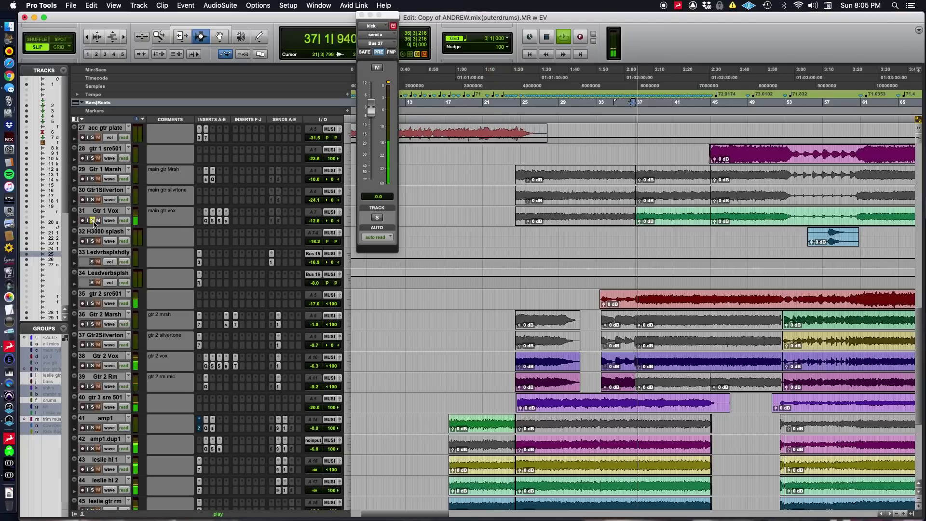
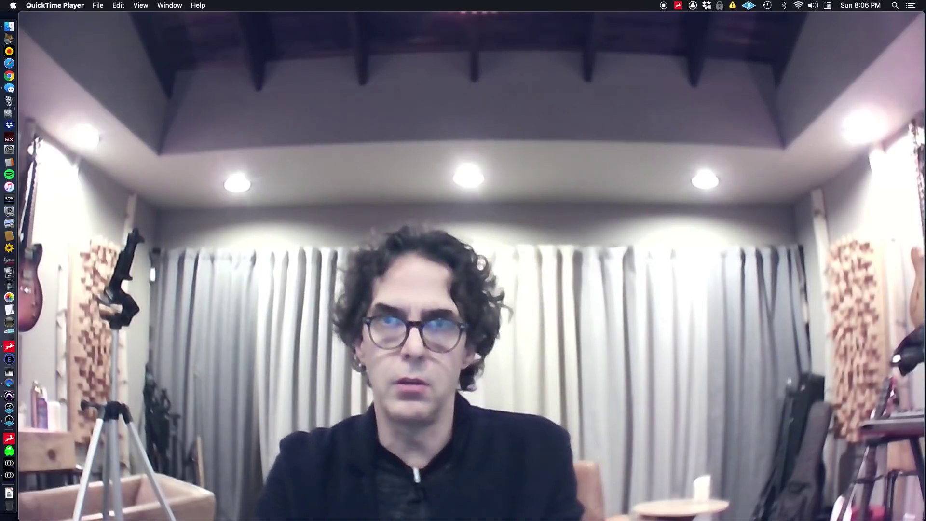
# Return to the guitar tracks, start playback just before bar 37 and solo Gtr 1 Vox
pyautogui.moveTo(653, 314)
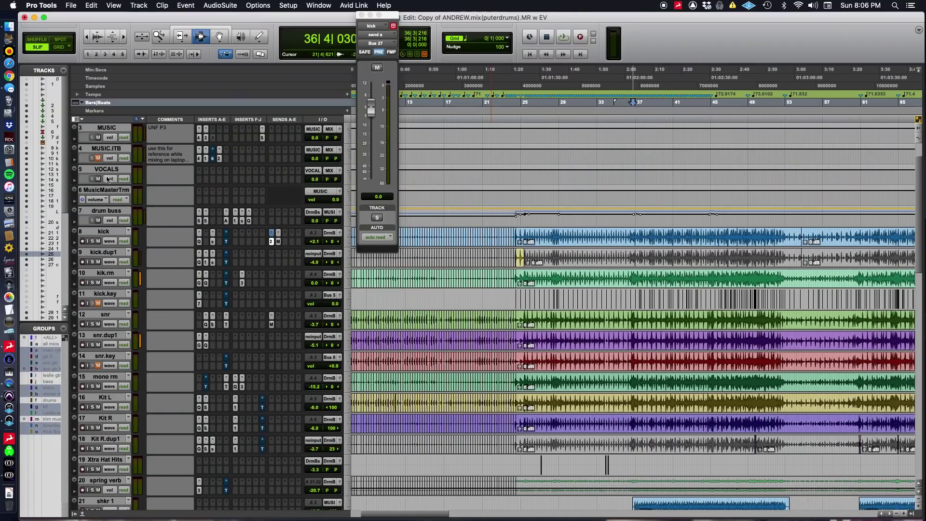
pyautogui.scroll(-15, 376, 273)
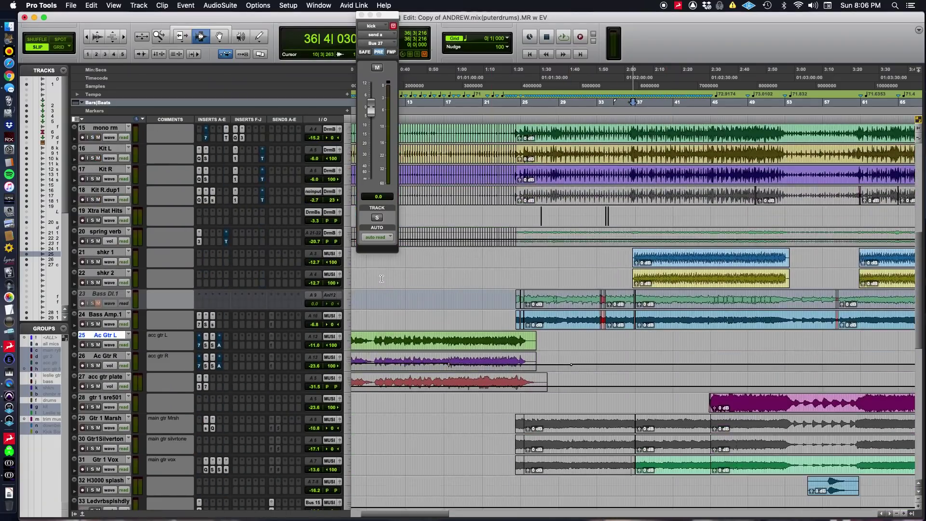
pyautogui.scroll(-3, 381, 278)
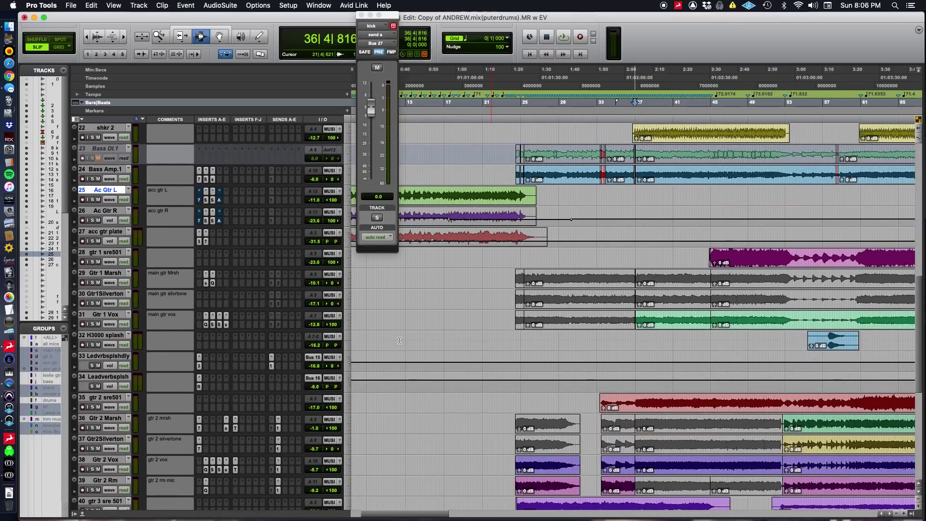
pyautogui.press('space')
pyautogui.click(92, 324)
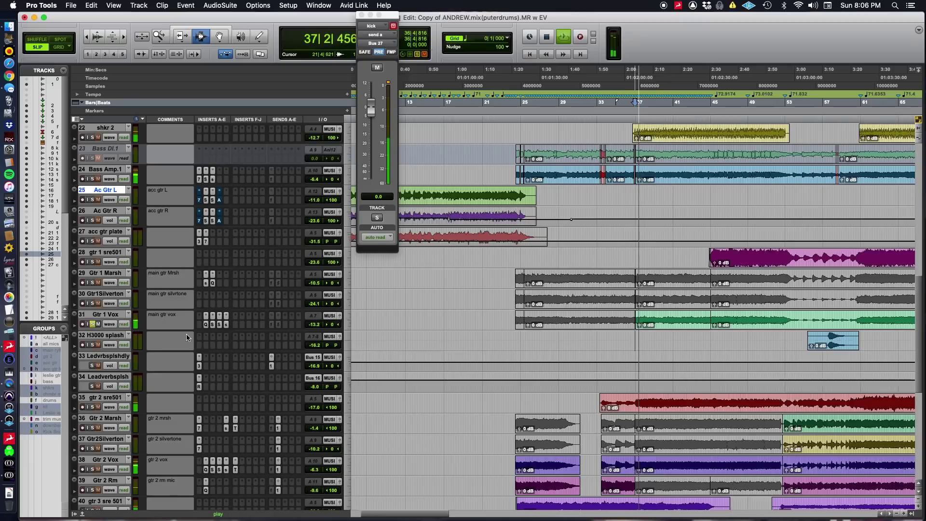
# Inspect the Pro-Q 3, Sie-Q and soothe inserts on Gtr 1 Vox during playback, and close the plug-in window
pyautogui.click(206, 324)
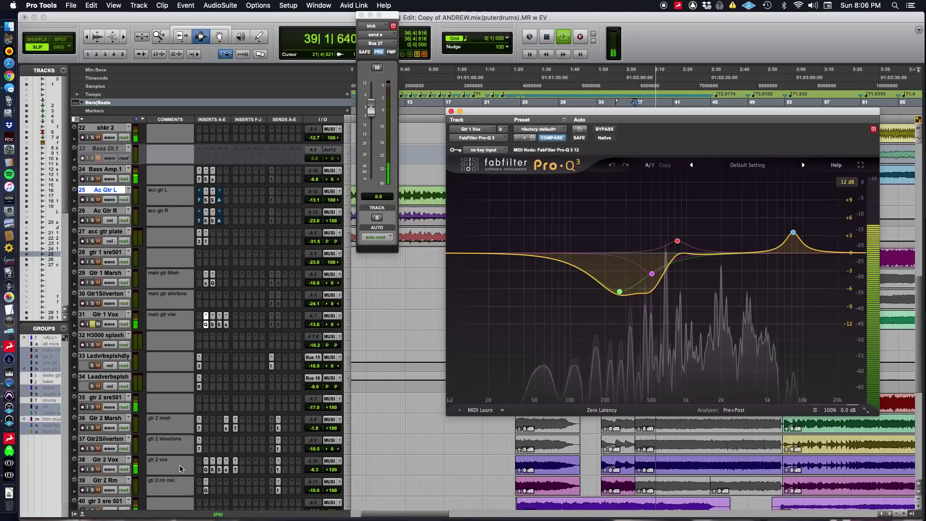
pyautogui.click(212, 330)
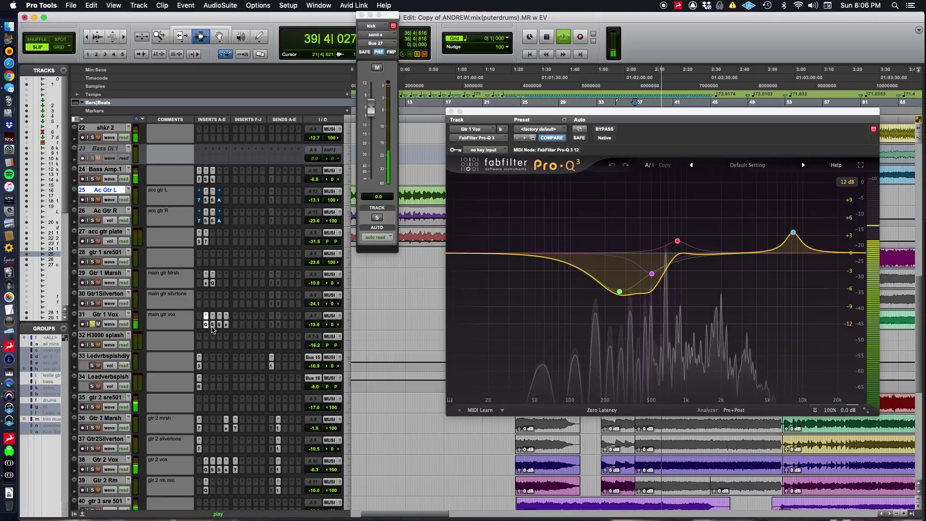
pyautogui.click(212, 328)
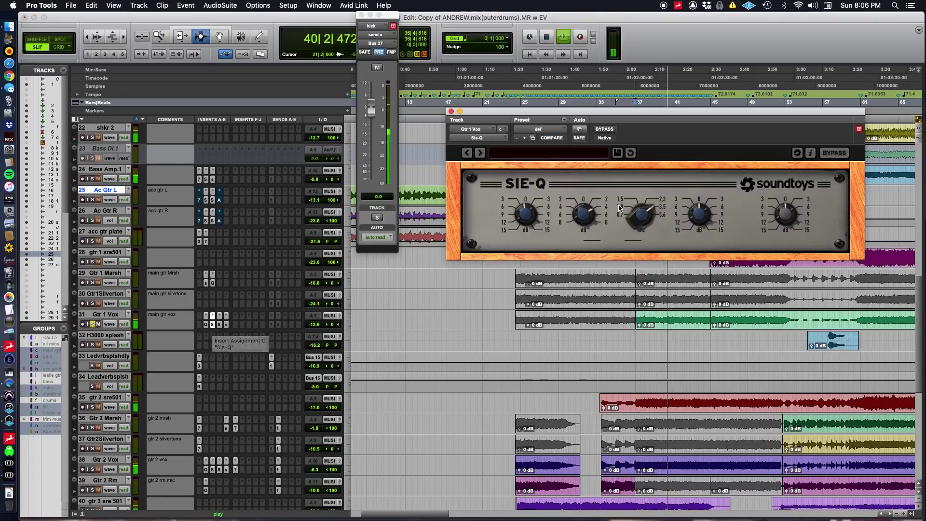
pyautogui.click(221, 328)
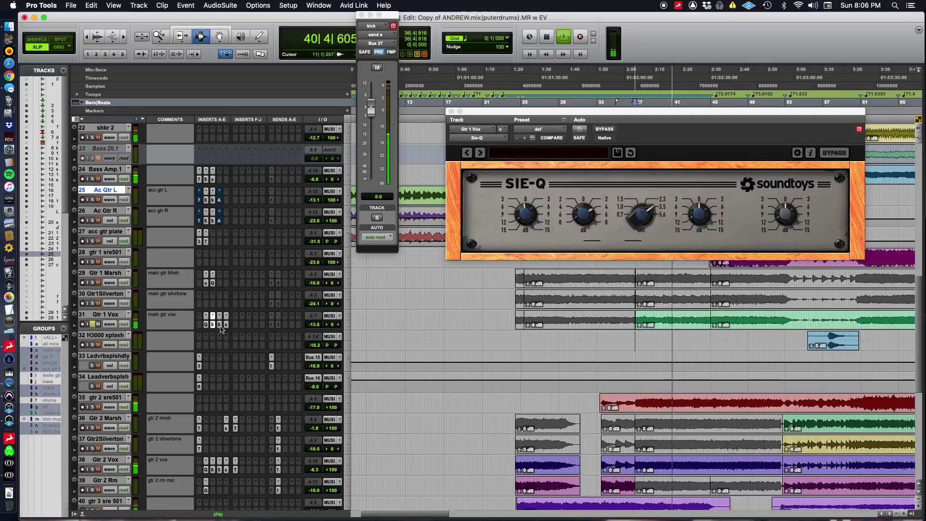
pyautogui.click(222, 328)
pyautogui.click(226, 327)
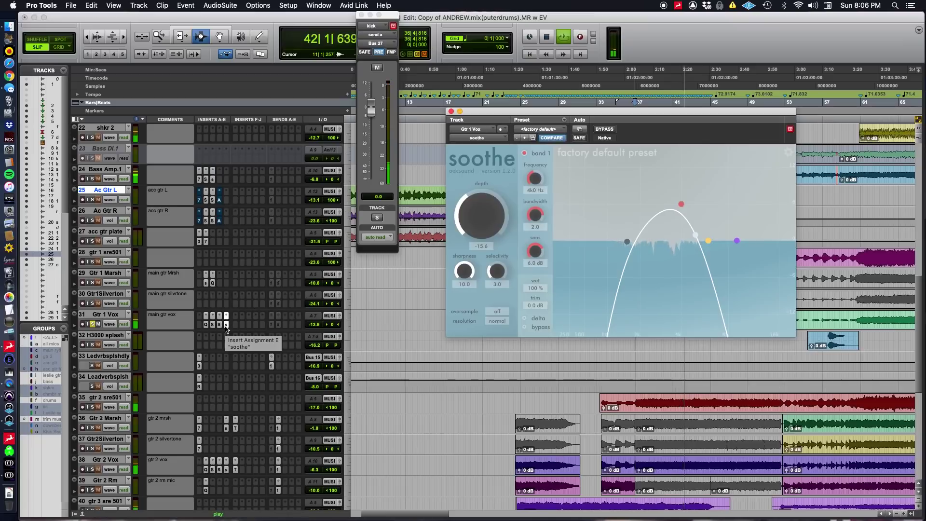
pyautogui.click(226, 327)
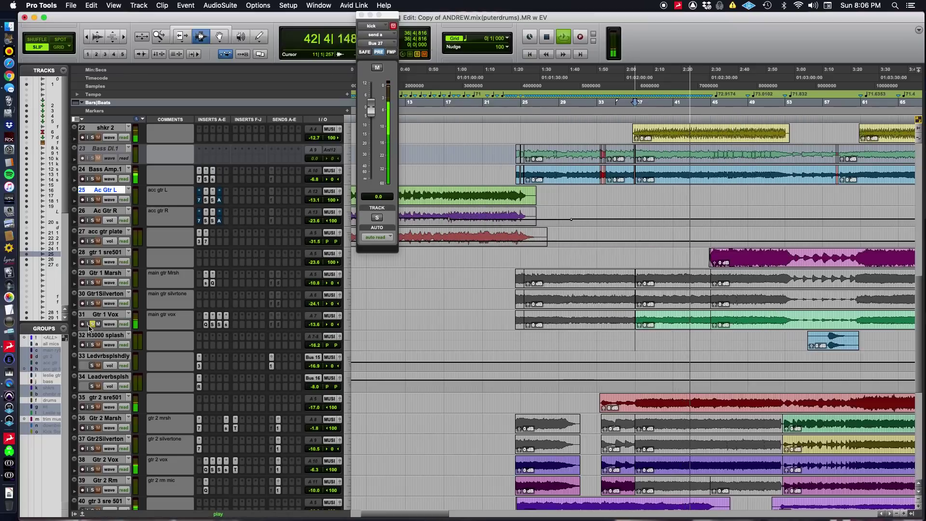
# Listen to the mix with Gtr 1 Vox out of solo up to bar 44, and solo it again
pyautogui.click(92, 324)
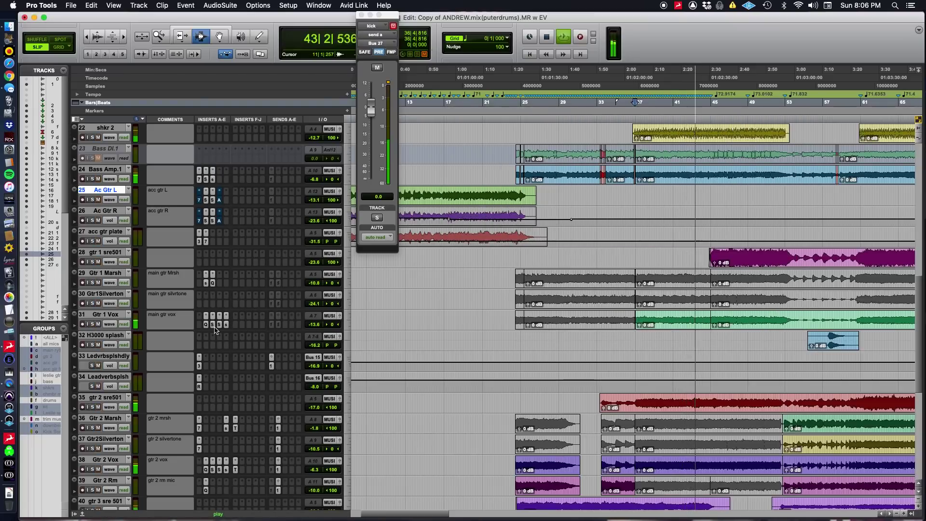
pyautogui.scroll(-4, 567, 367)
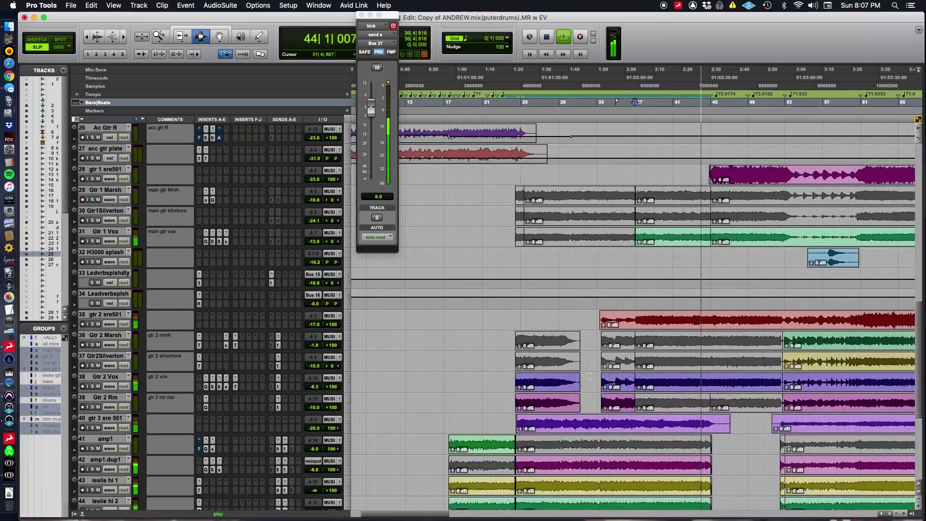
pyautogui.hscroll(5, 589, 375)
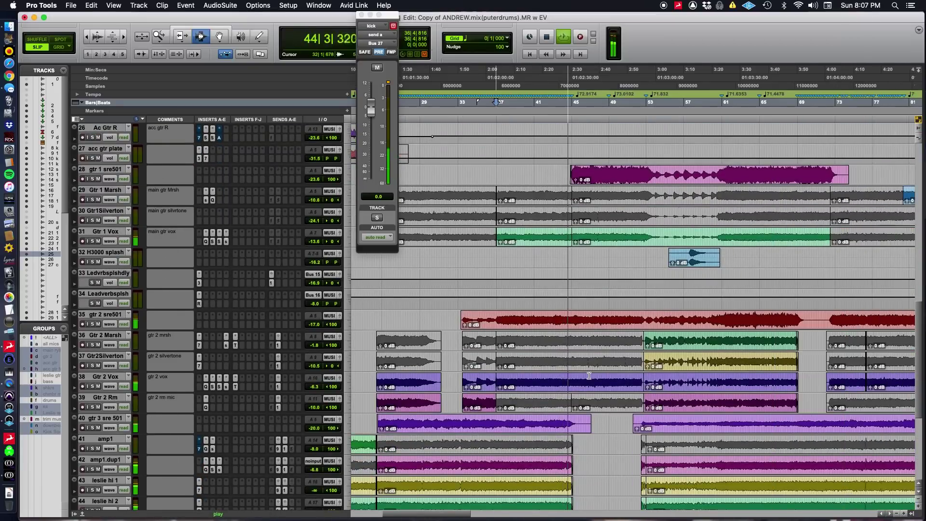
pyautogui.click(94, 242)
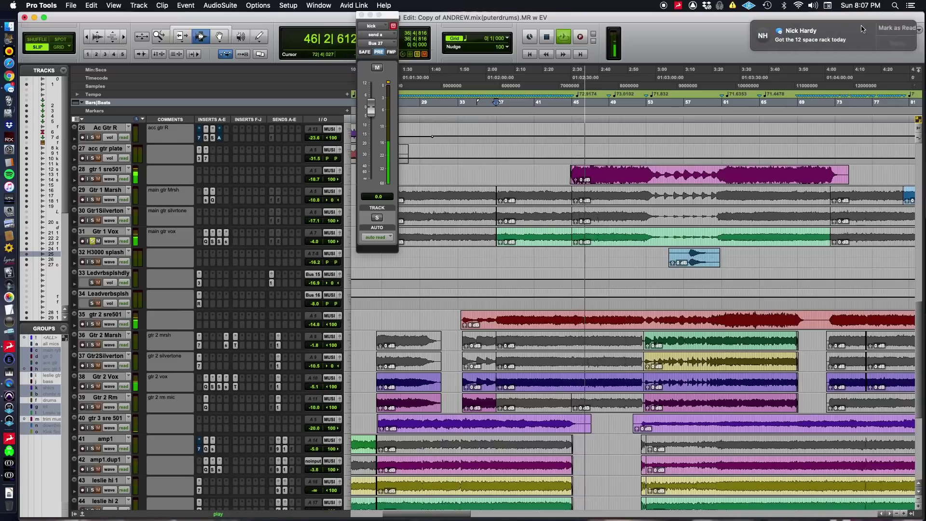
# Dismiss the incoming message notification, stop playback, and turn on Do Not Disturb for the computer
pyautogui.click(895, 43)
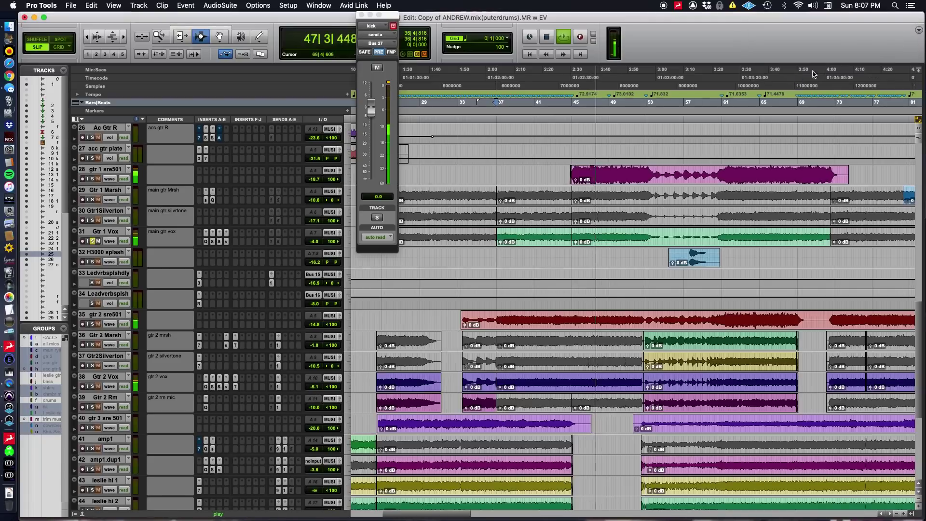
pyautogui.press('space')
pyautogui.click(911, 6)
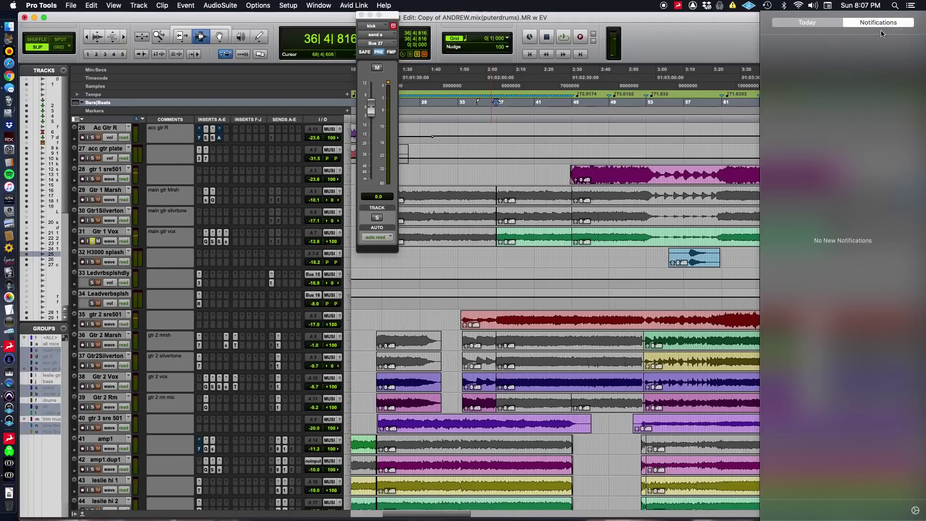
pyautogui.scroll(3, 893, 230)
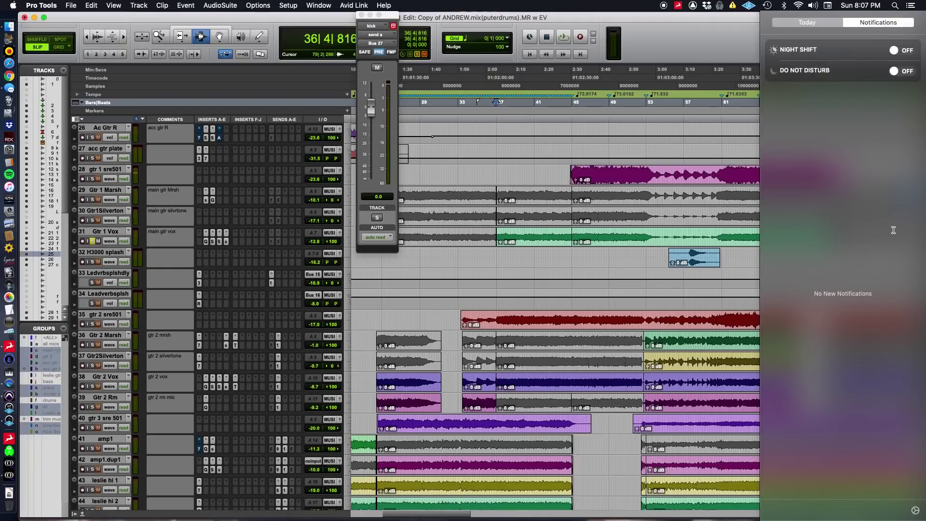
pyautogui.click(897, 71)
pyautogui.click(739, 119)
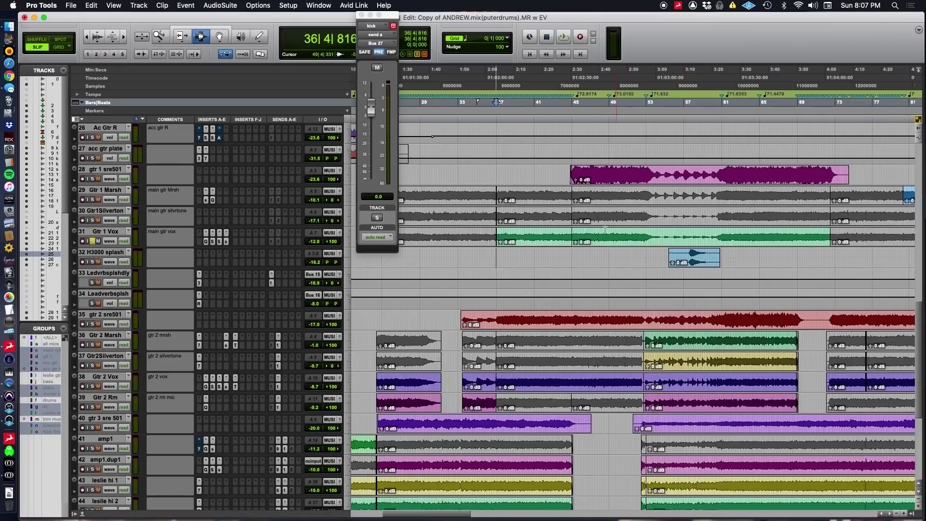
# Play from just before bar 45 with gtr 1 sre501 and Gtr 1 Vox soloed
pyautogui.scroll(-4, 618, 345)
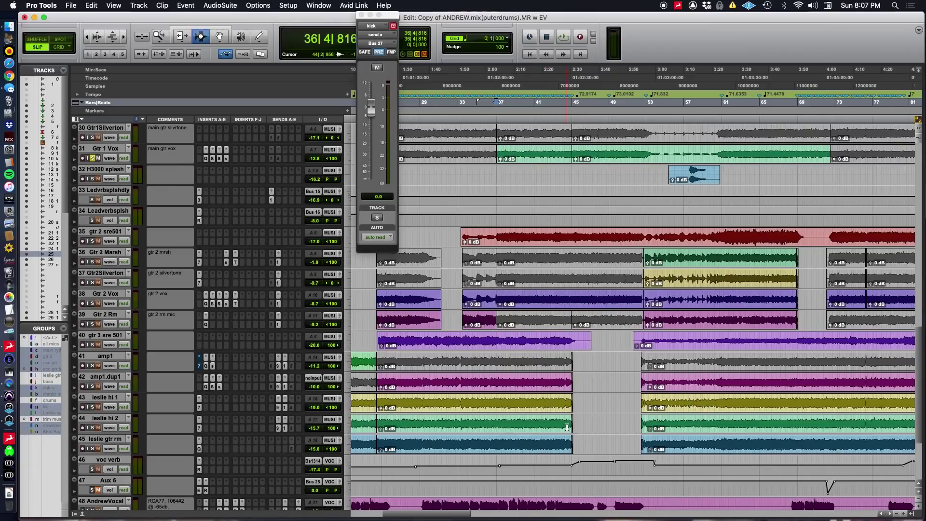
pyautogui.scroll(5, 646, 251)
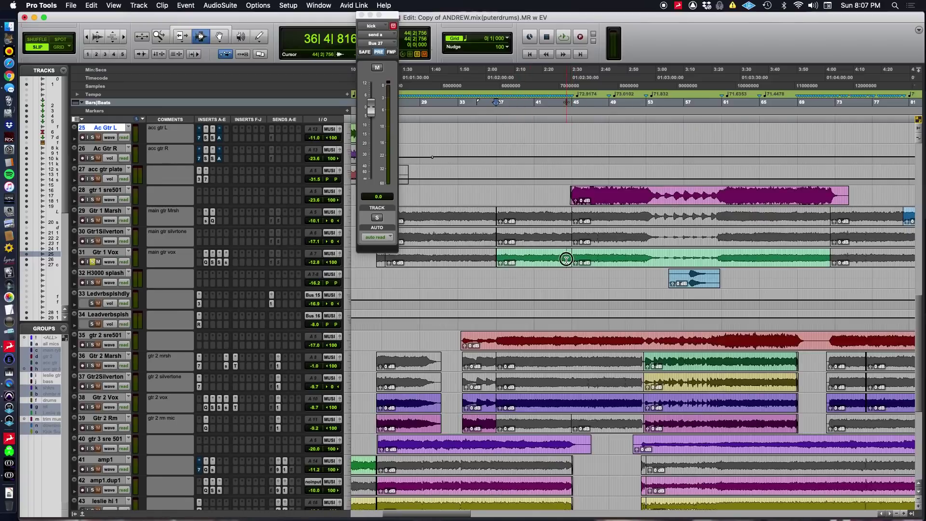
pyautogui.press('space')
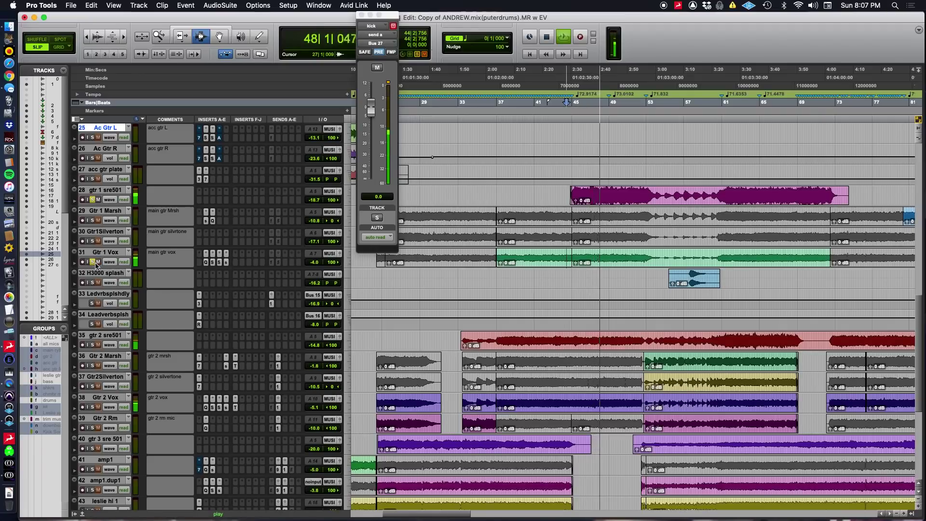
# Look over the guitar and vocal tracks during playback, listen with Gtr 2 Vox and gtr 2 sre501 soloed, and stop
pyautogui.scroll(-4, 475, 302)
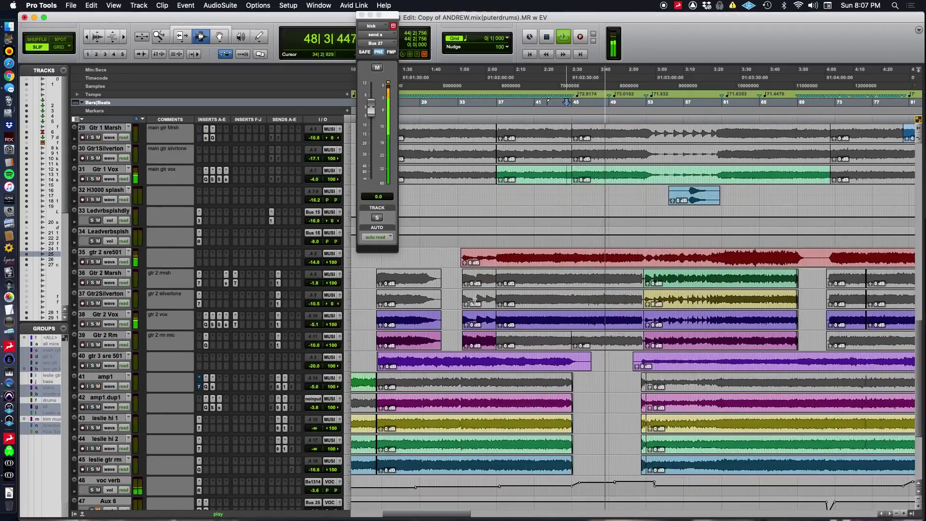
pyautogui.scroll(-1, 475, 302)
pyautogui.scroll(-2, 420, 286)
pyautogui.scroll(-3, 419, 286)
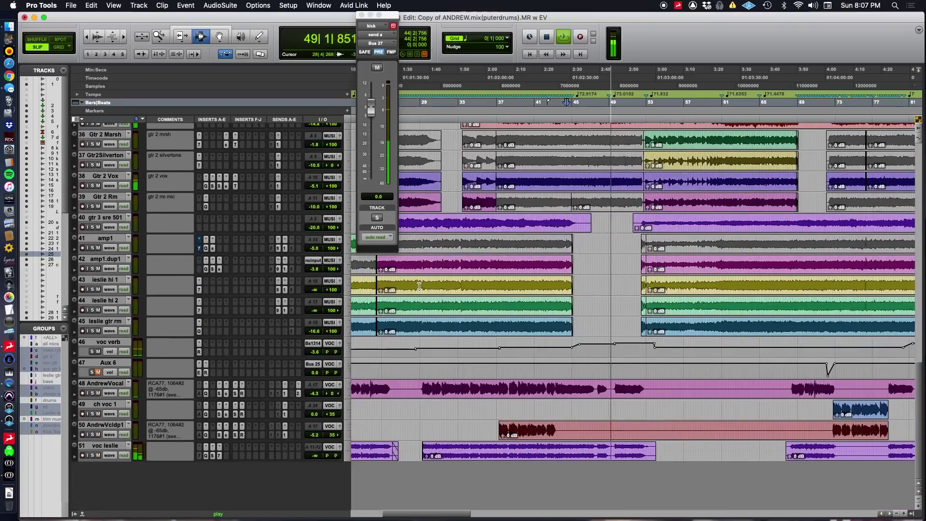
pyautogui.scroll(3, 415, 283)
pyautogui.scroll(3, 410, 283)
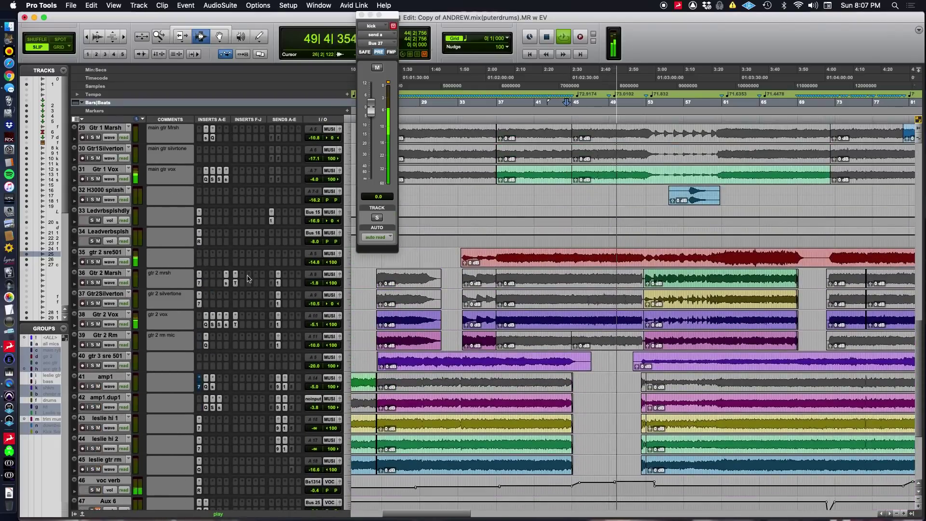
pyautogui.click(92, 324)
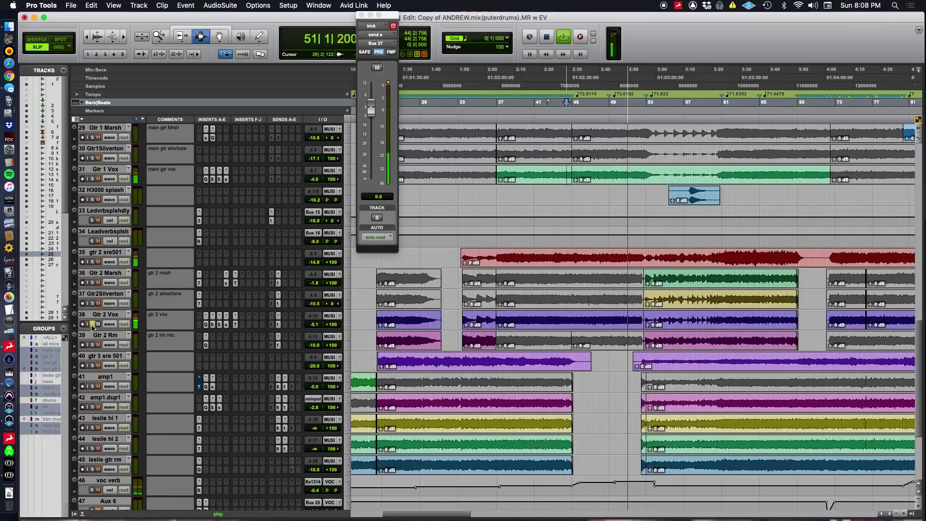
pyautogui.click(92, 261)
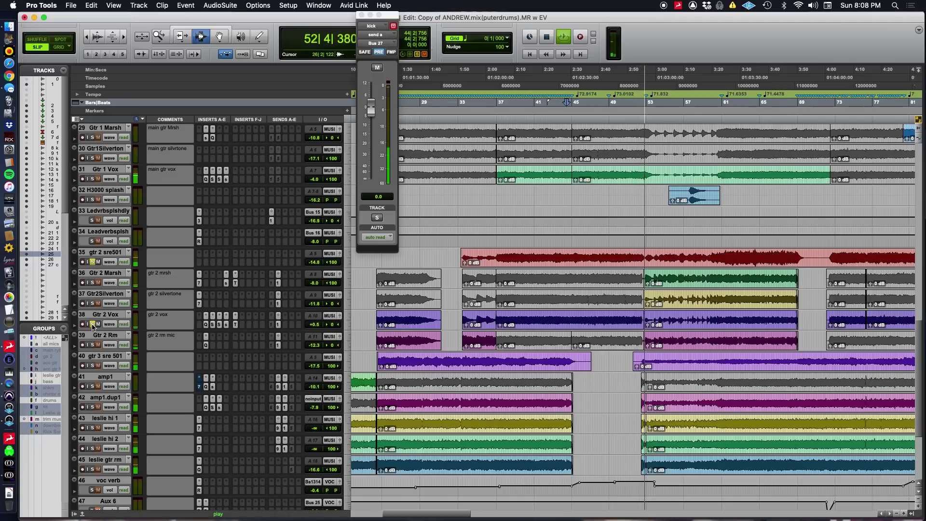
pyautogui.press('space')
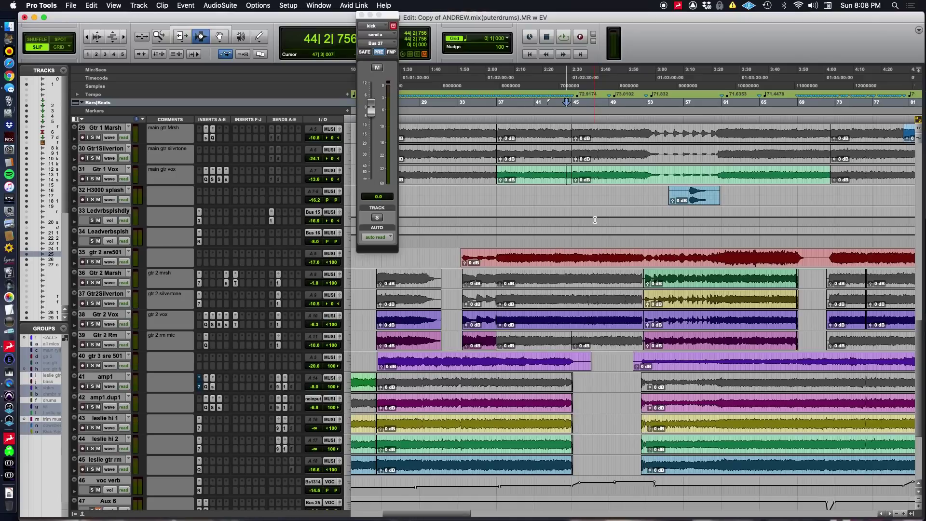
# Replay the full mix from bar 44, close the floating kick send window, and view the tracks down to voc leslie
pyautogui.press('space')
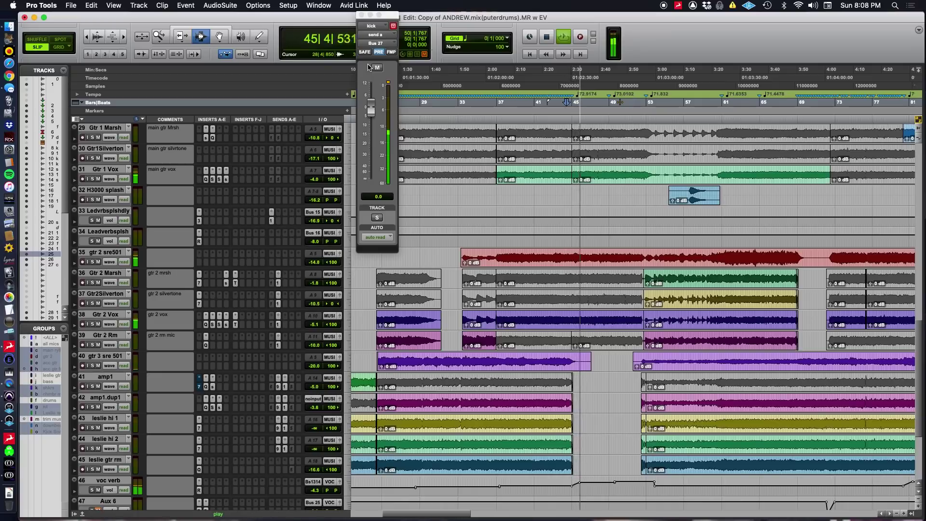
pyautogui.click(362, 15)
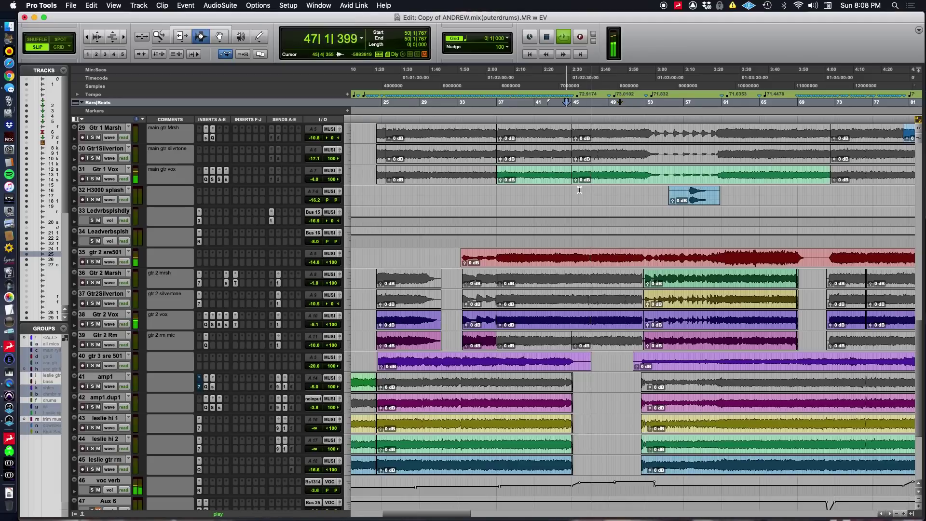
pyautogui.scroll(-3, 621, 231)
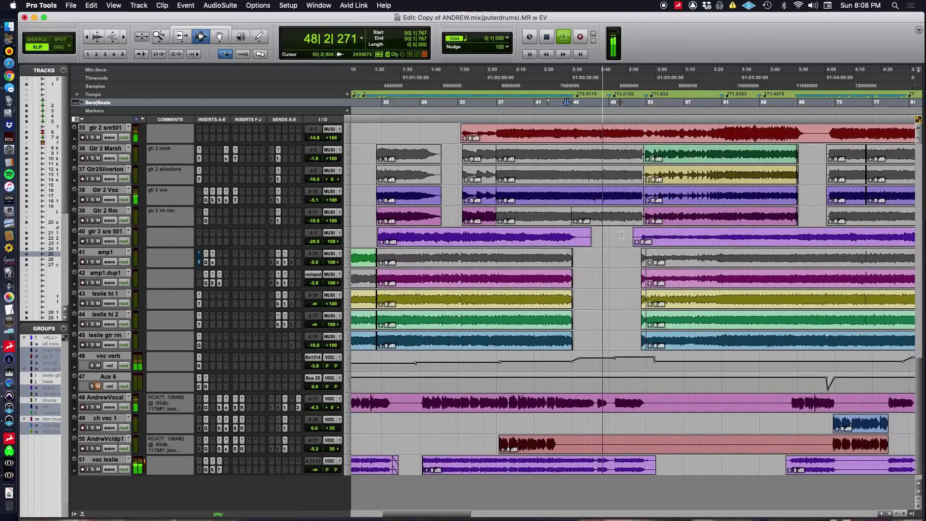
# Look over the tracks from the guitars up to the drums during playback, and stop
pyautogui.scroll(5, 622, 236)
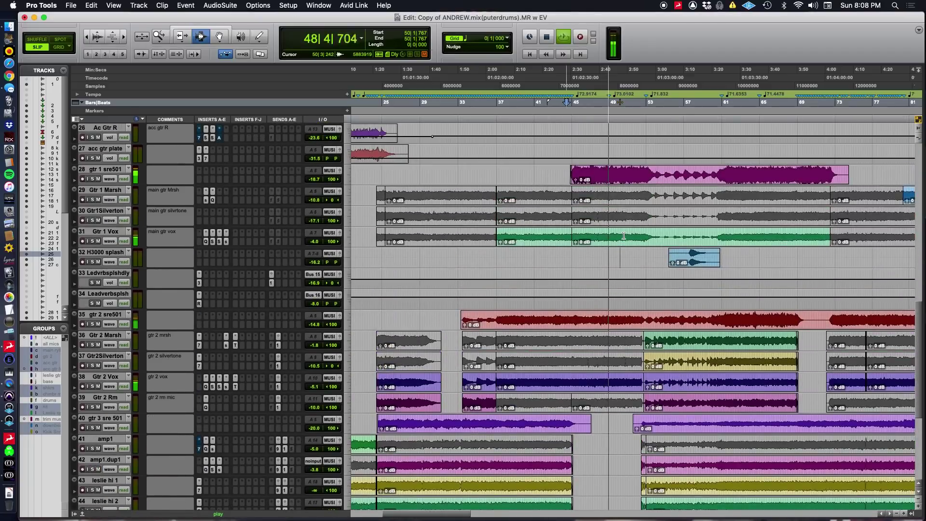
pyautogui.scroll(1, 641, 266)
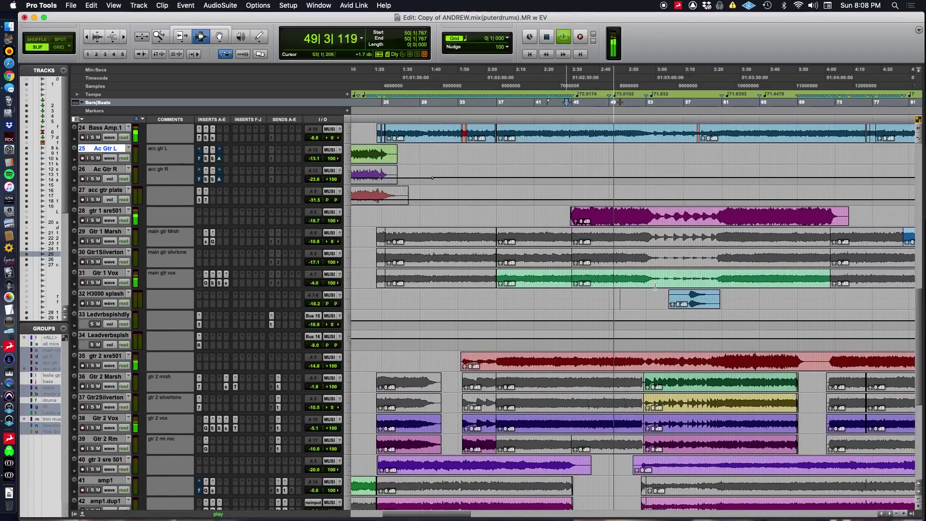
pyautogui.scroll(1, 655, 287)
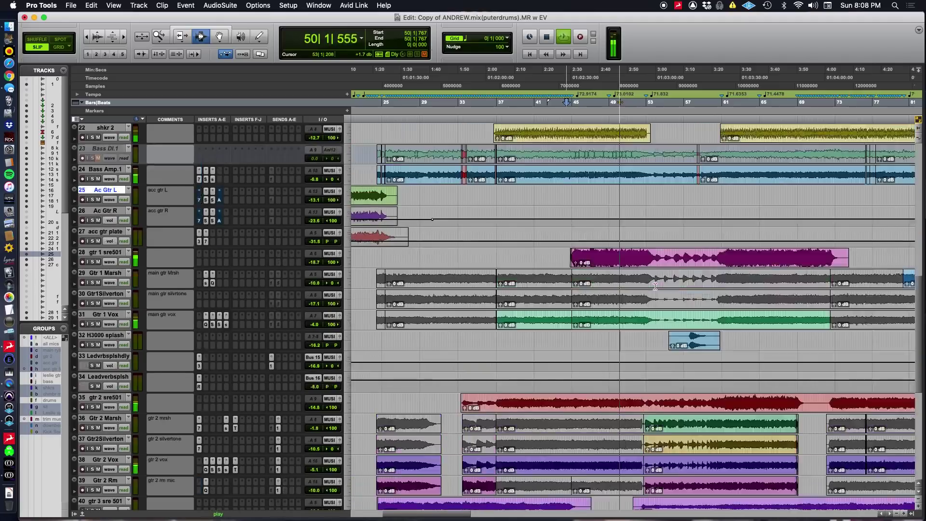
pyautogui.scroll(7, 655, 287)
pyautogui.press('space')
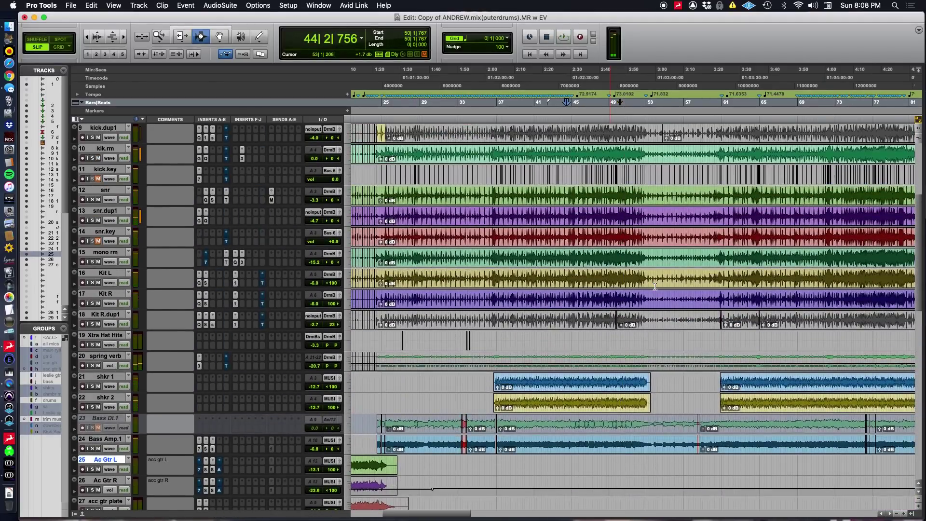
# Listen to kik.rm soloed from around bar 32, stop, and set the playback position just after bar 45
pyautogui.scroll(2, 654, 286)
pyautogui.scroll(1, 655, 286)
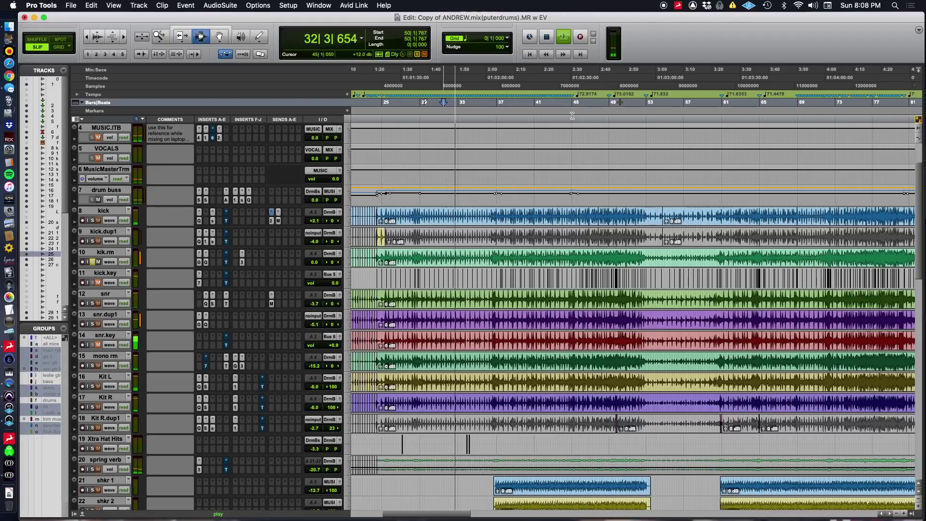
pyautogui.press('space')
pyautogui.click(576, 85)
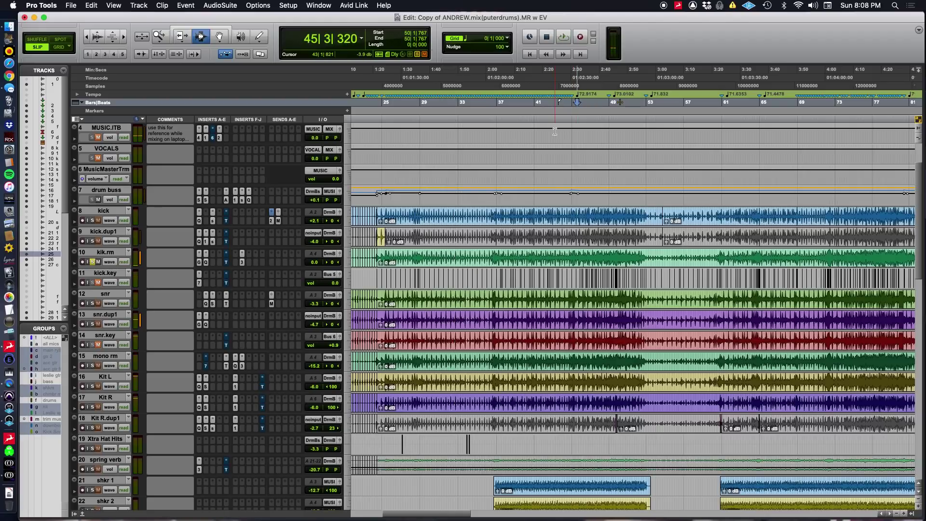
pyautogui.press('super+Tab')
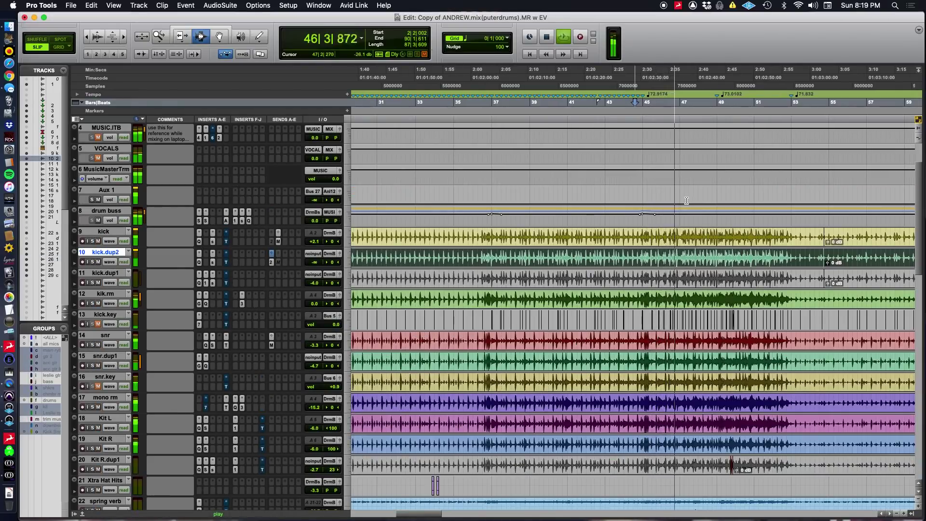
# Compare the mix with kik.rm soloed and unsoloed, view the whole song's drum tracks, stop playback, and switch to QuickTime Player
pyautogui.click(93, 303)
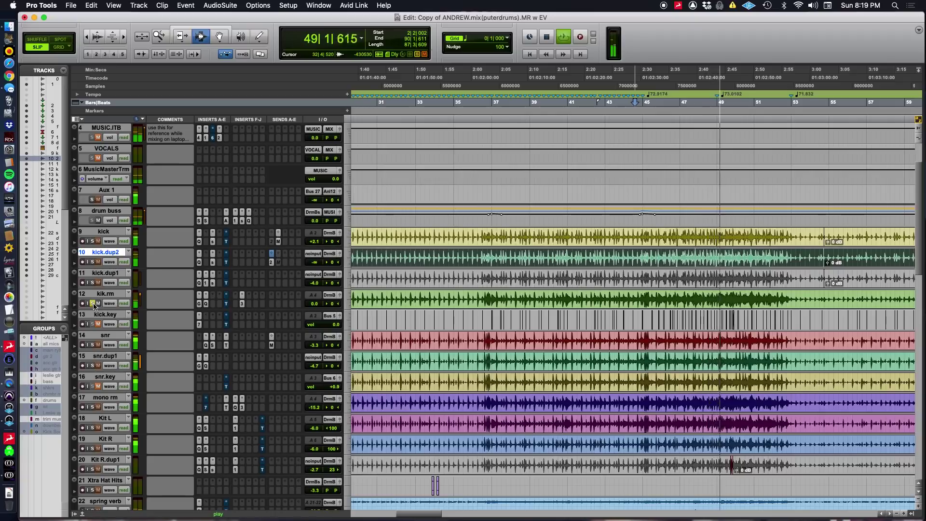
pyautogui.click(93, 303)
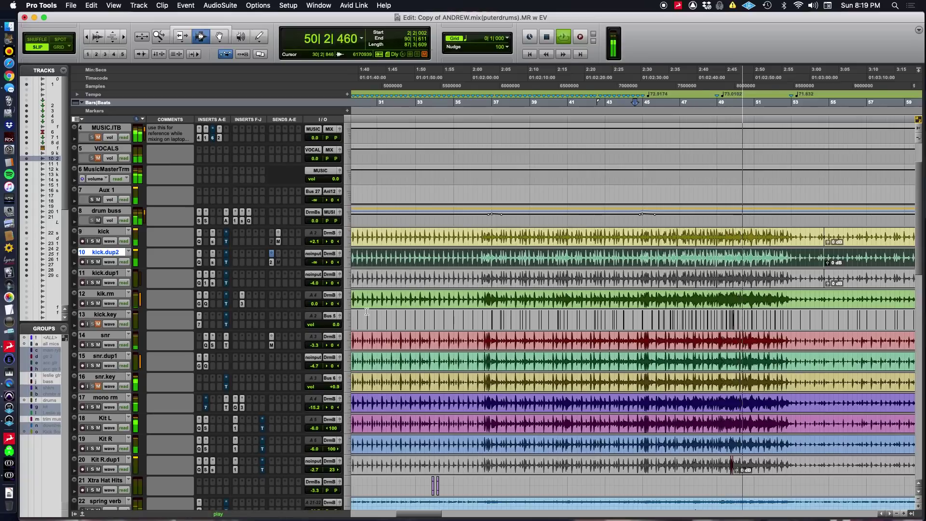
pyautogui.press('super+bracketleft')
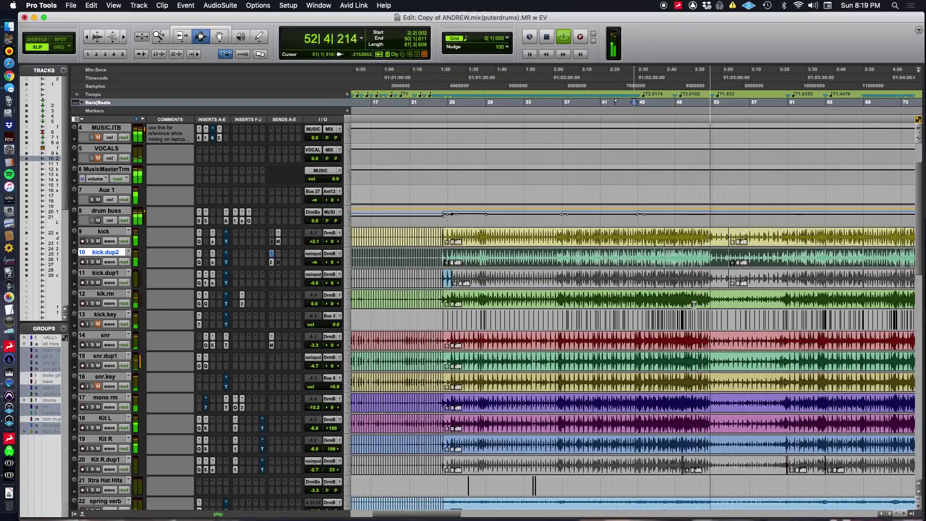
pyautogui.press('super+bracketleft')
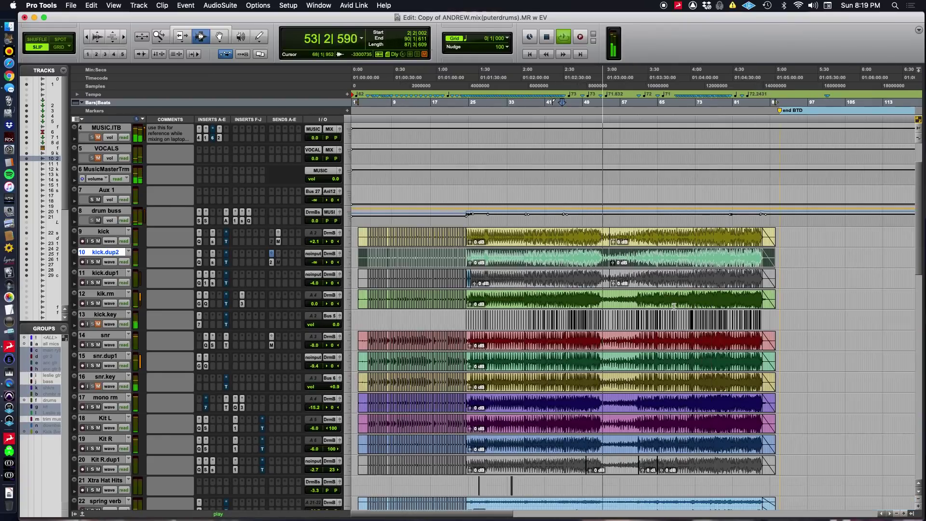
pyautogui.press('space')
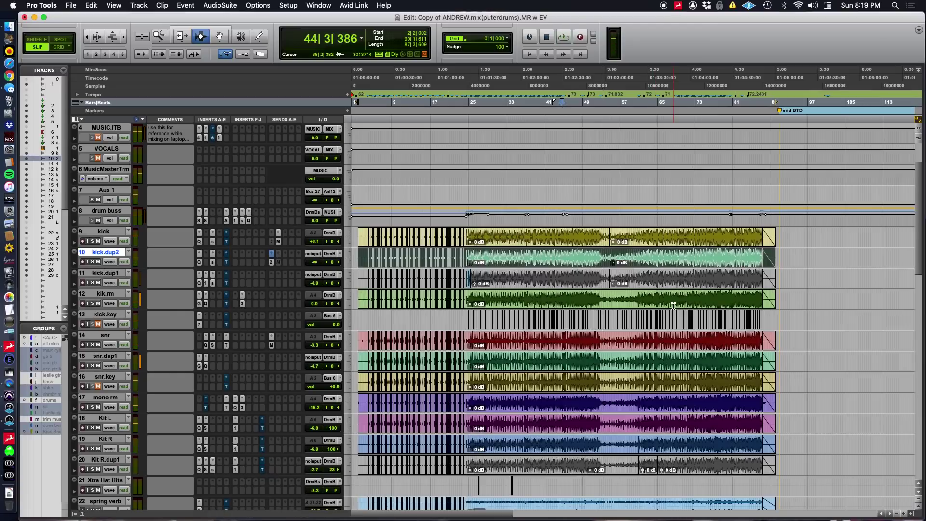
pyautogui.press('super+Tab')
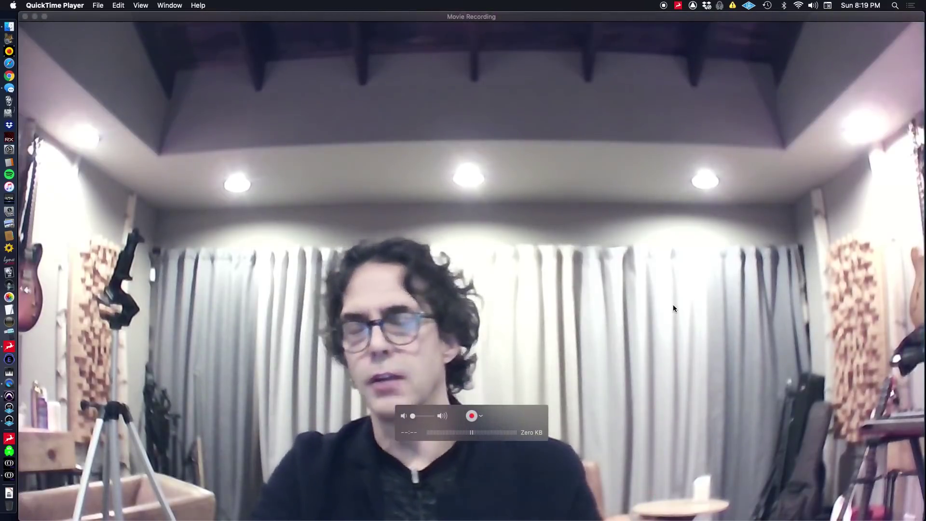
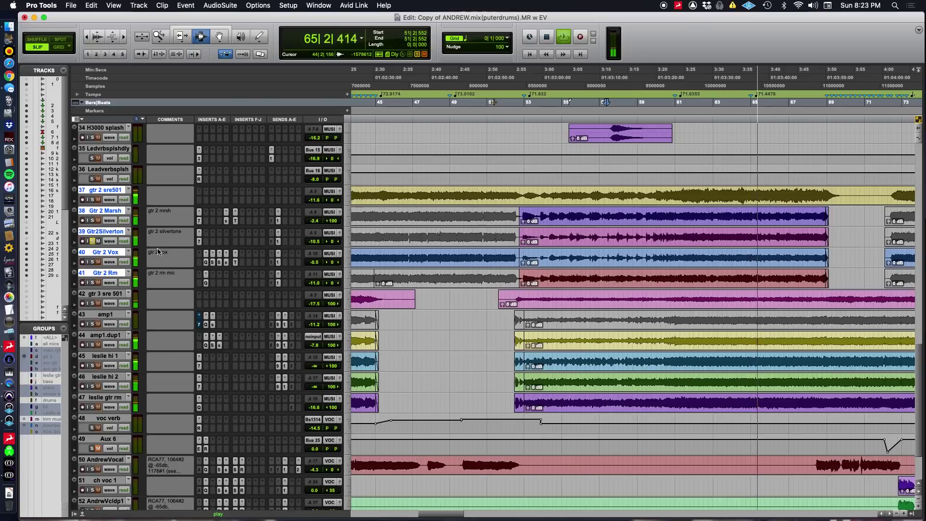
# Inspect the EQ3 7-Band on Gtr2Silverton, and center Gtr 2 Marsh's pan with its pan automation shown
pyautogui.click(198, 242)
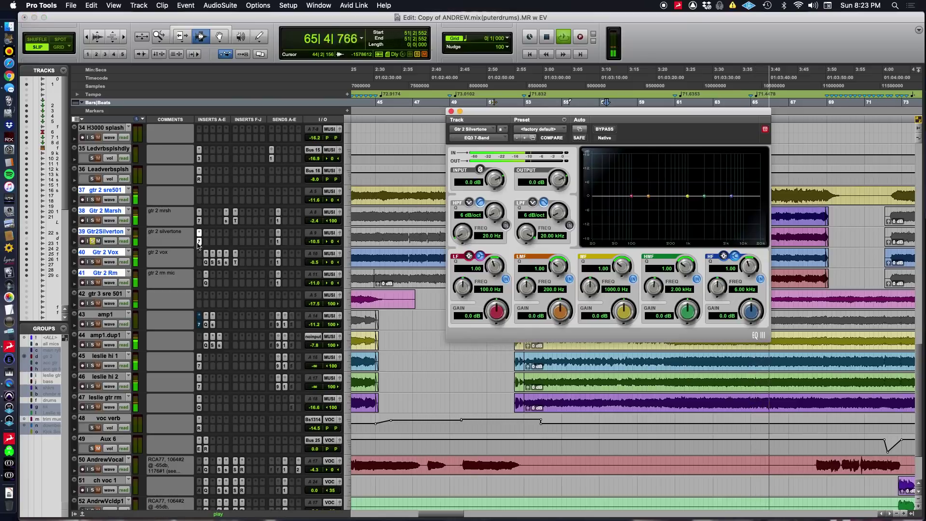
pyautogui.click(198, 242)
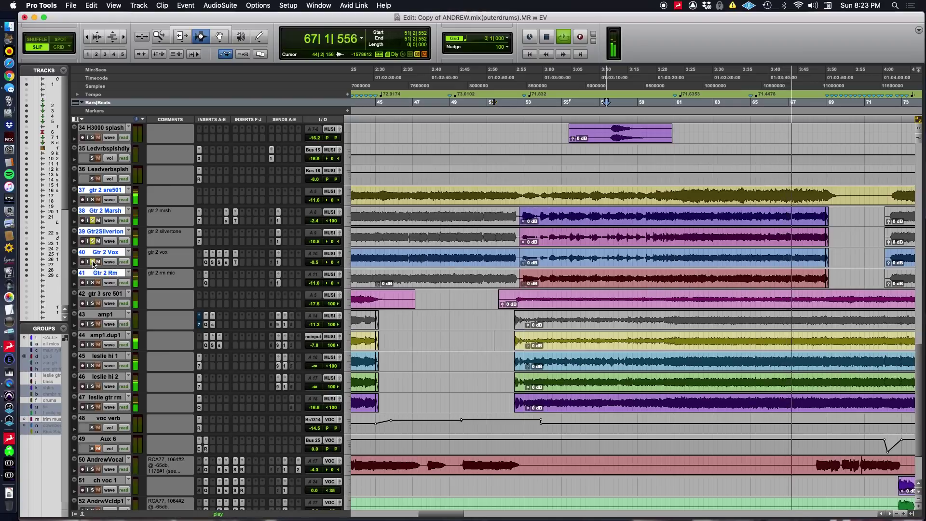
pyautogui.keyDown('ctrl'); pyautogui.keyDown('super'); pyautogui.click(332, 221); pyautogui.keyUp('super'); pyautogui.keyUp('ctrl')
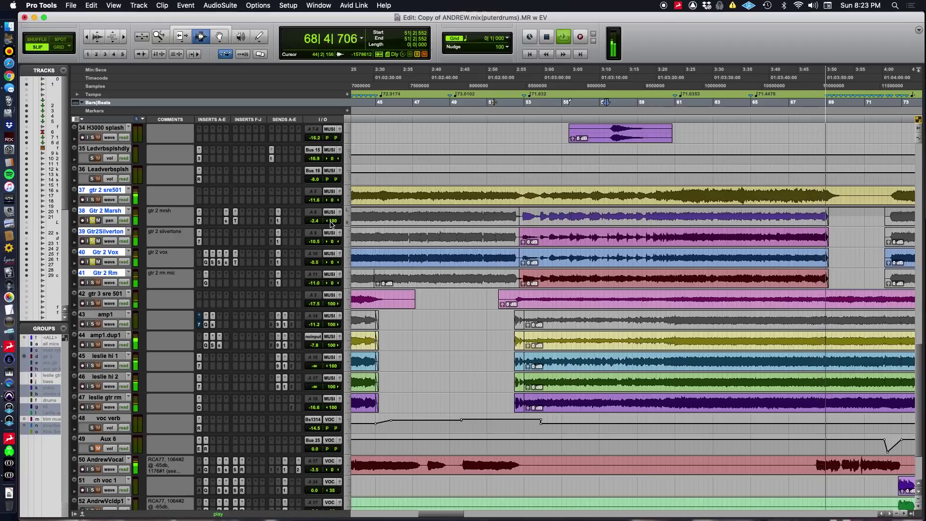
pyautogui.click(465, 237)
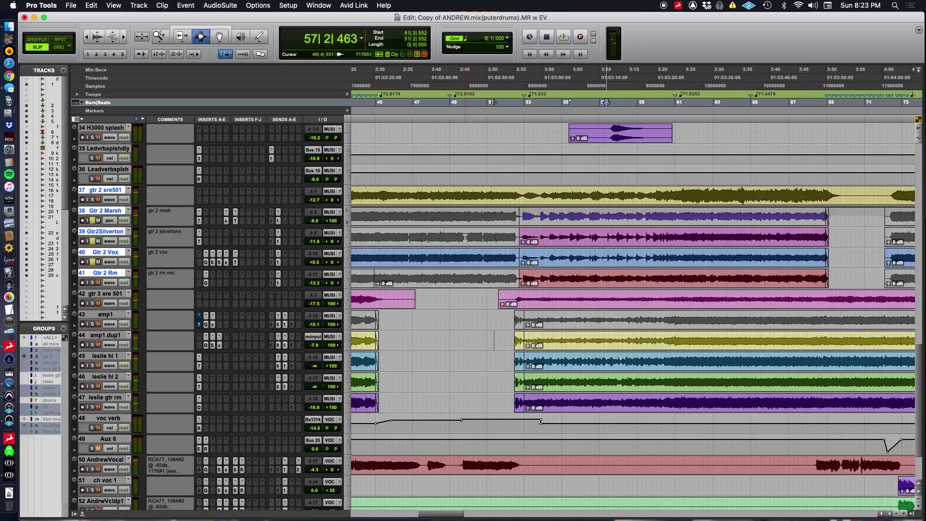
pyautogui.keyDown('alt'); pyautogui.click(332, 221); pyautogui.keyUp('alt')
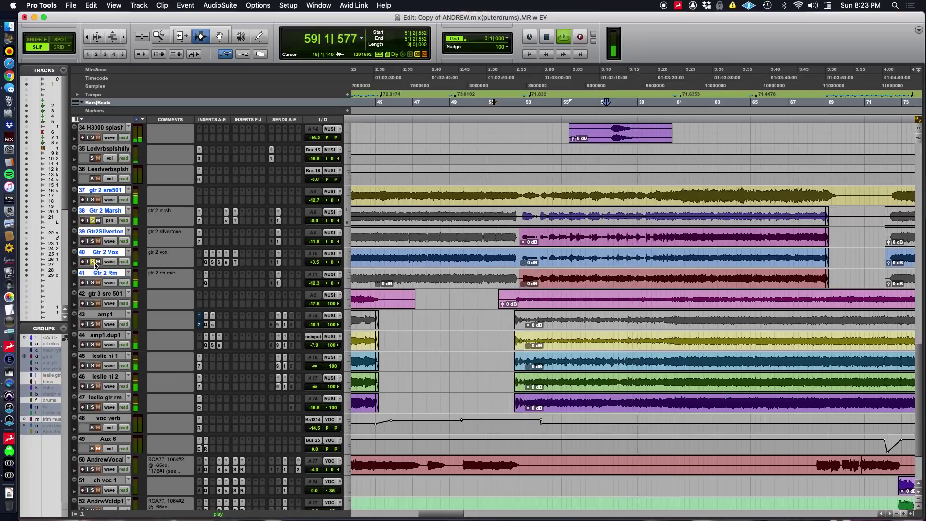
# Compare Gtr 2 Vox with its 6-sample Time Adjuster active and bypassed, stop playback, and switch to QuickTime Player
pyautogui.click(236, 262)
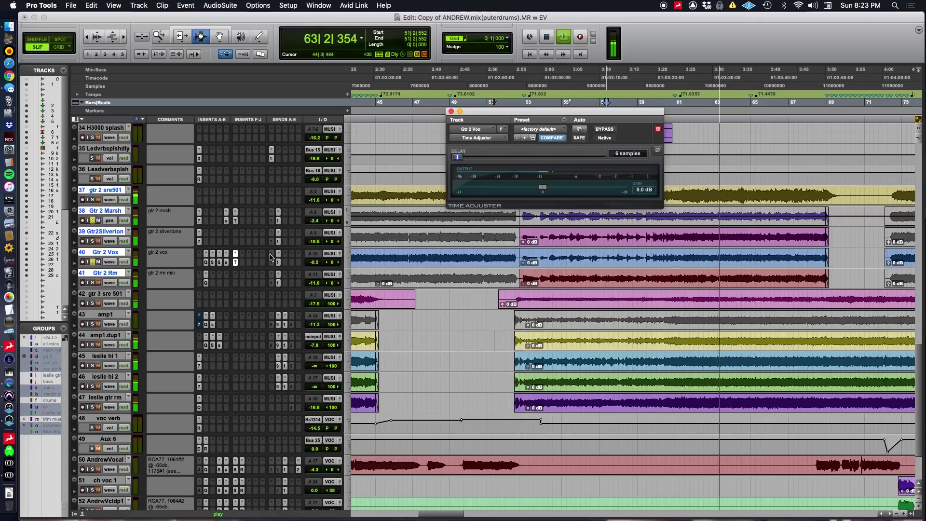
pyautogui.keyDown('super'); pyautogui.click(236, 264); pyautogui.keyUp('super')
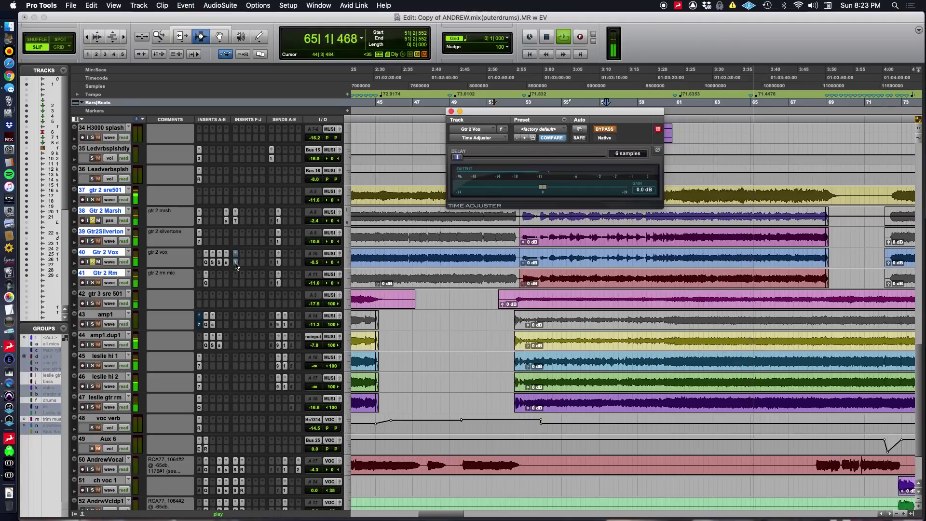
pyautogui.keyDown('super'); pyautogui.click(236, 264); pyautogui.keyUp('super')
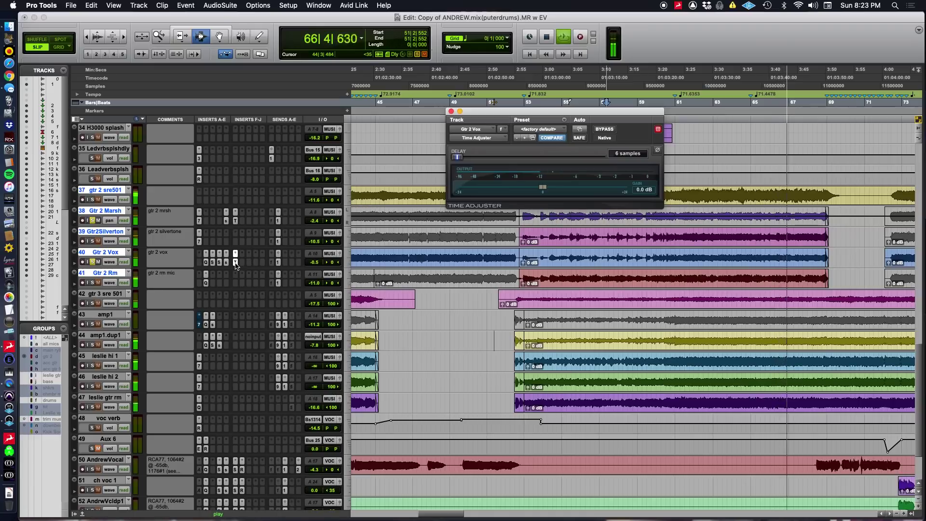
pyautogui.keyDown('super'); pyautogui.click(235, 264); pyautogui.keyUp('super')
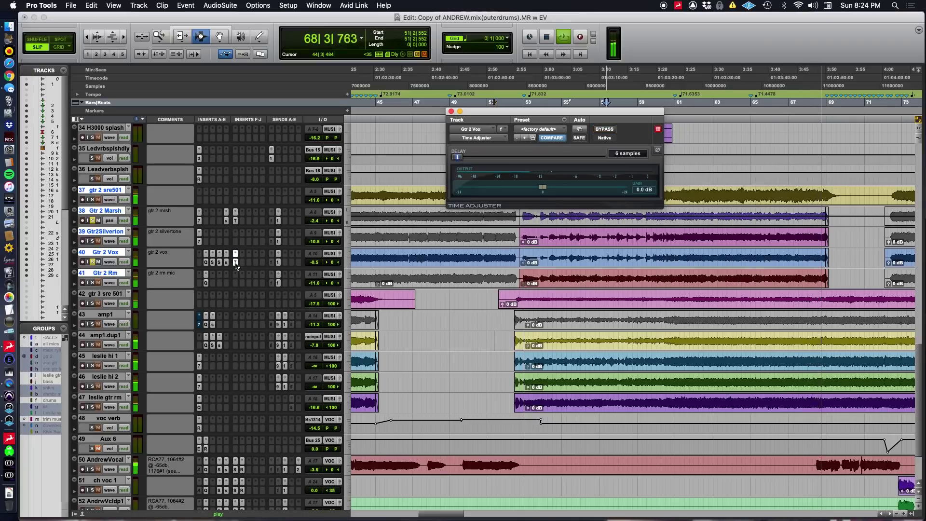
pyautogui.keyDown('super'); pyautogui.click(236, 264); pyautogui.keyUp('super')
pyautogui.press('space')
pyautogui.press('super+Tab')
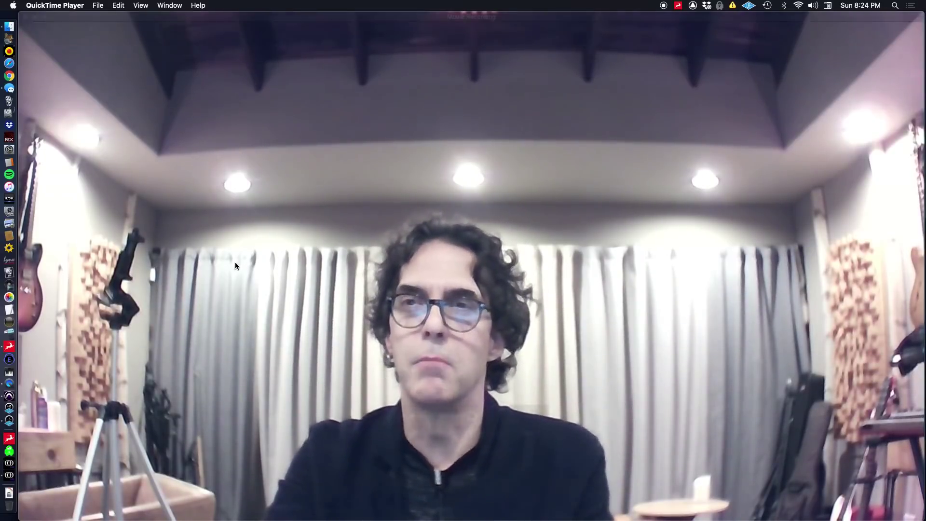
# Return to Pro Tools, reactivate the Time Adjuster on Gtr 2 Vox, clear the guitar solos, and stop after listening to the mix
pyautogui.press('super+Tab')
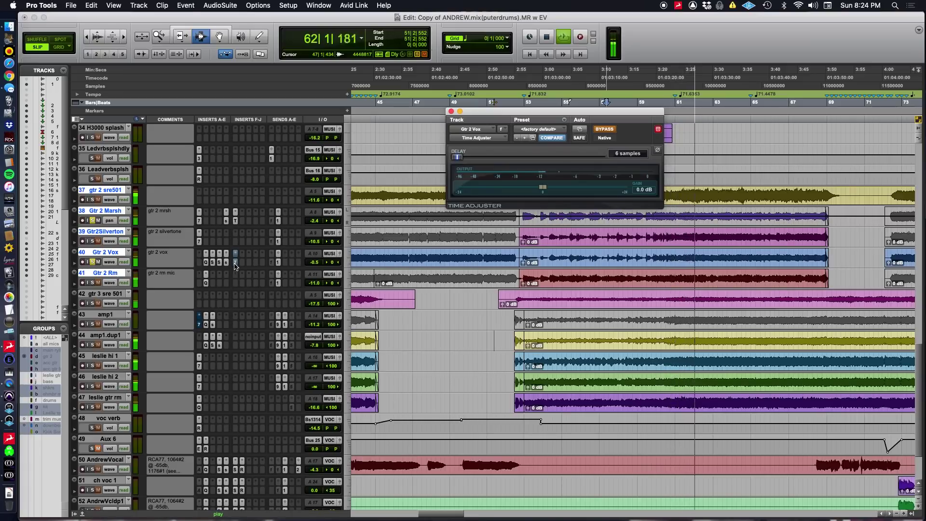
pyautogui.keyDown('super'); pyautogui.click(236, 262); pyautogui.keyUp('super')
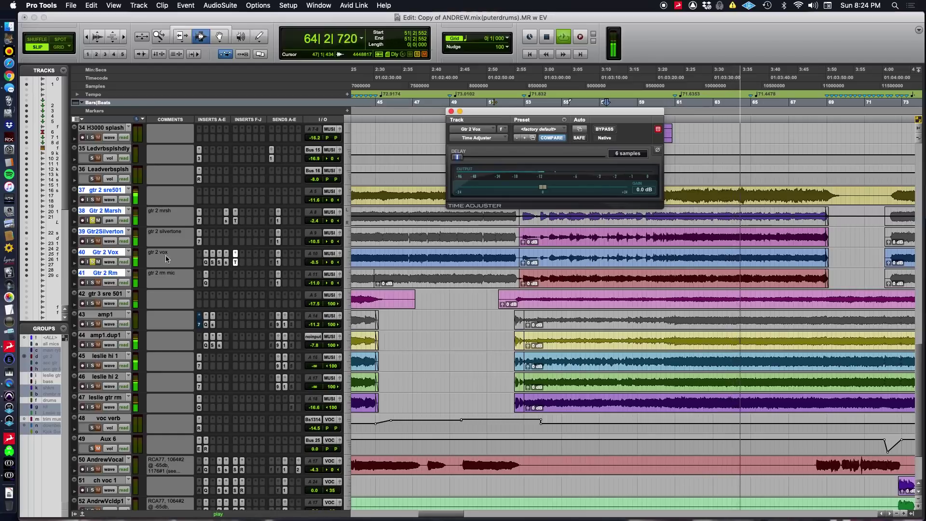
pyautogui.click(93, 262)
pyautogui.click(93, 263)
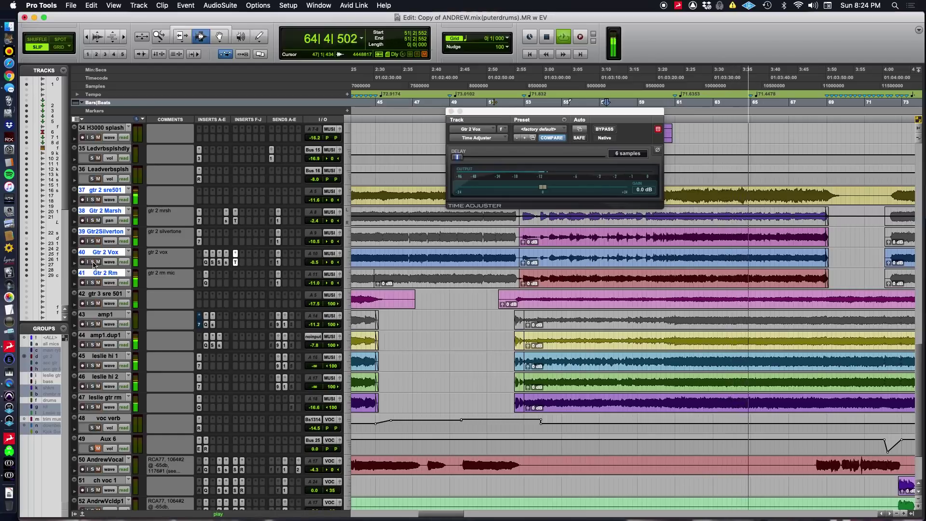
pyautogui.keyDown('super'); pyautogui.click(235, 263); pyautogui.keyUp('super')
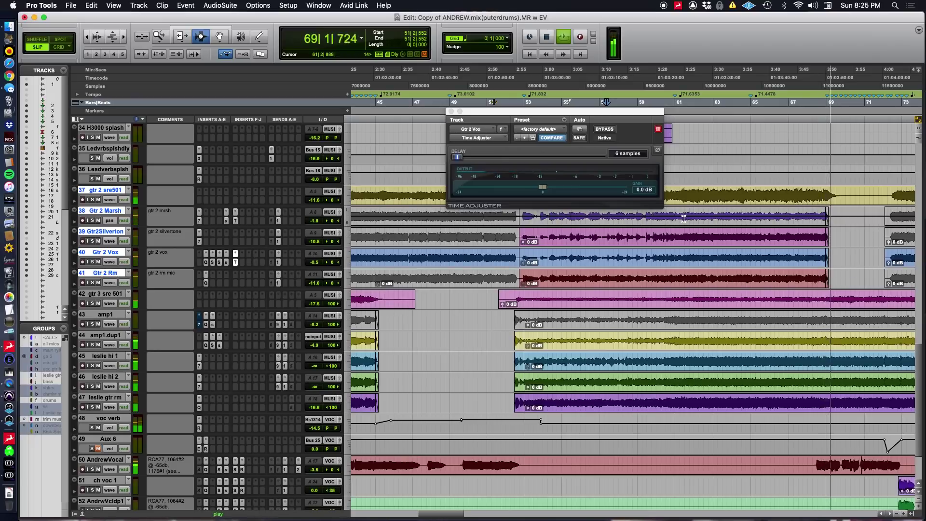
pyautogui.press('super+bracketleft')
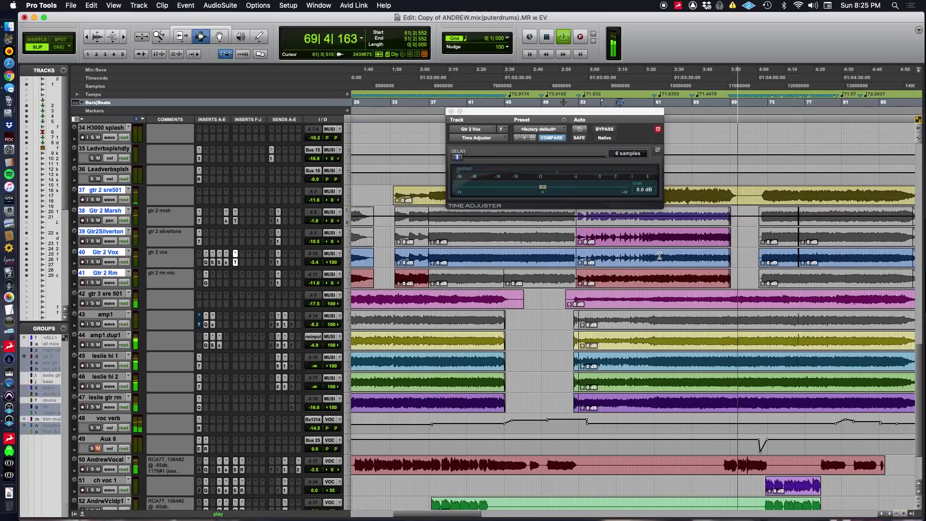
pyautogui.press('space')
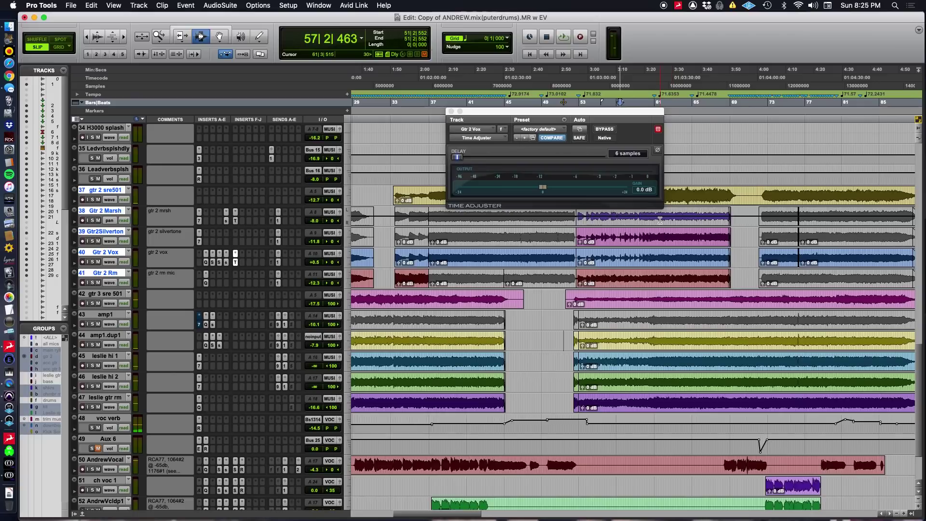
# Switch to QuickTime Player and back to Pro Tools, close the Time Adjuster window, and view the whole song during playback
pyautogui.press('super+Tab')
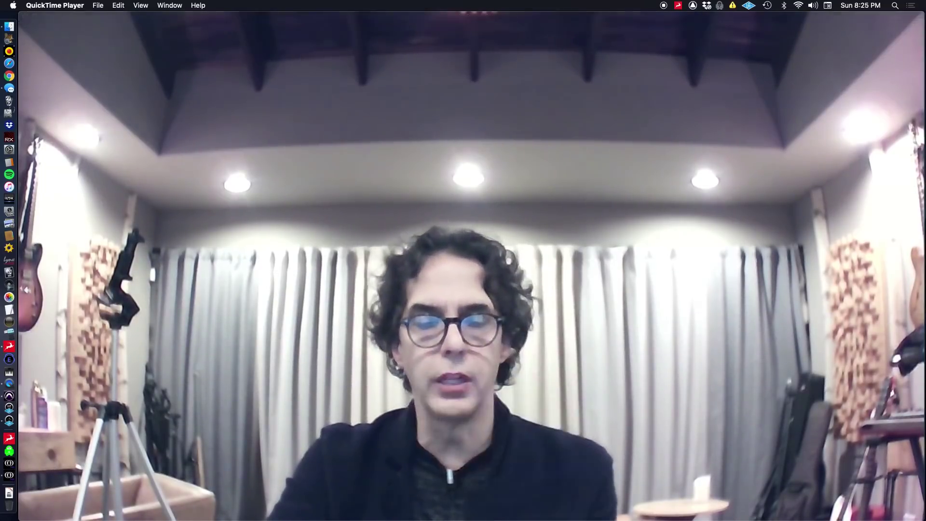
pyautogui.moveTo(694, 203)
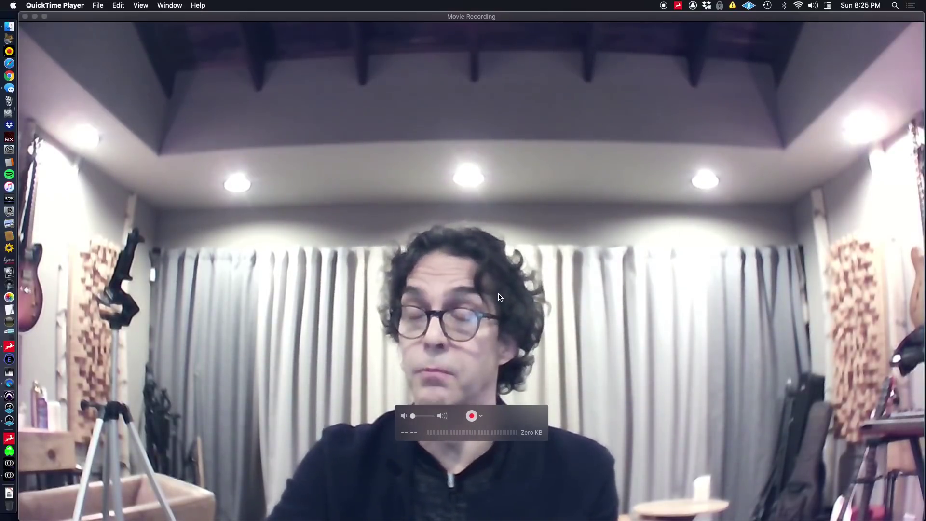
pyautogui.press('super+Tab')
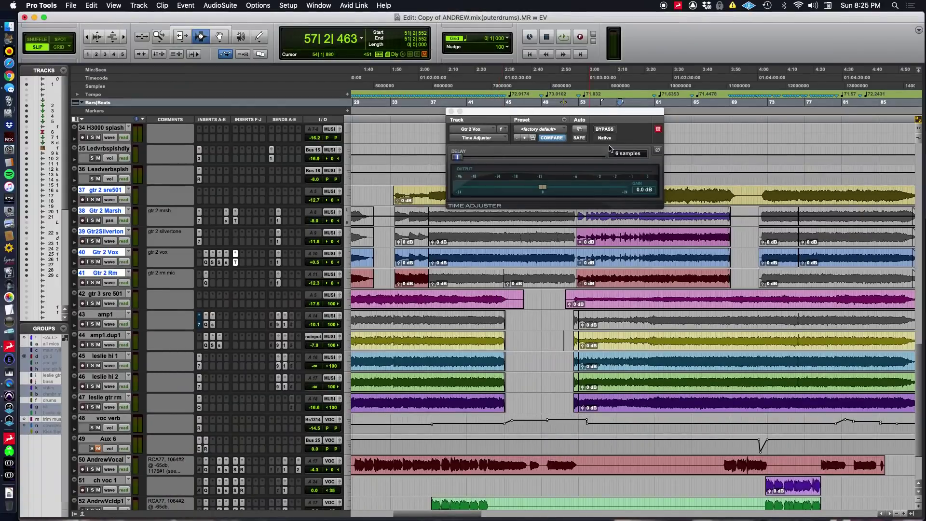
pyautogui.click(451, 111)
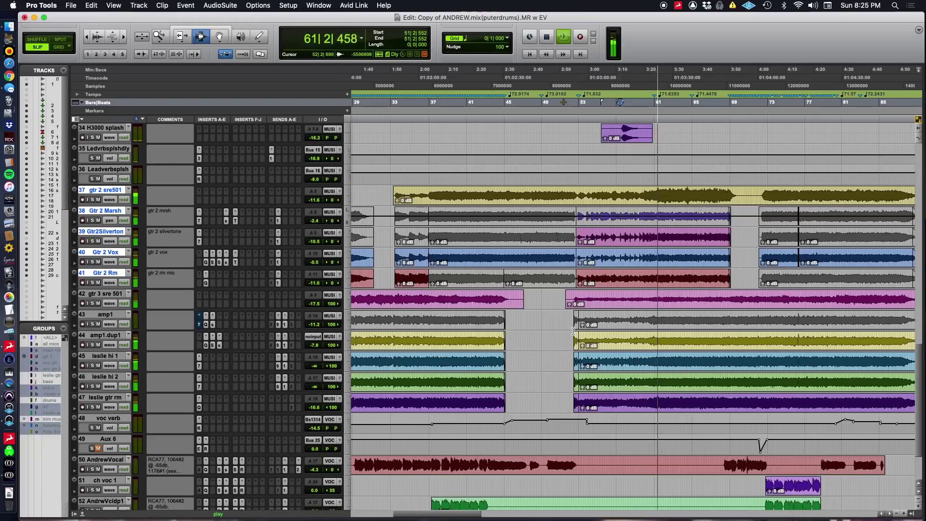
pyautogui.press('r')
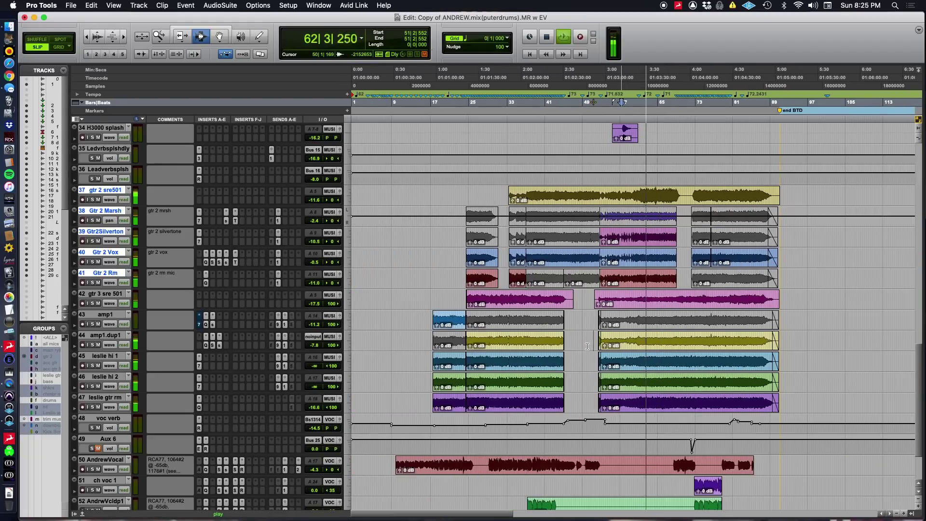
# Inspect the EQ3 7-Band, Soothe and Time Adjuster on Gtr 2 Marsh, the Time Adjuster on Gtr 2 Vox and the EQ on Gtr2Silverton
pyautogui.hscroll(3, 587, 346)
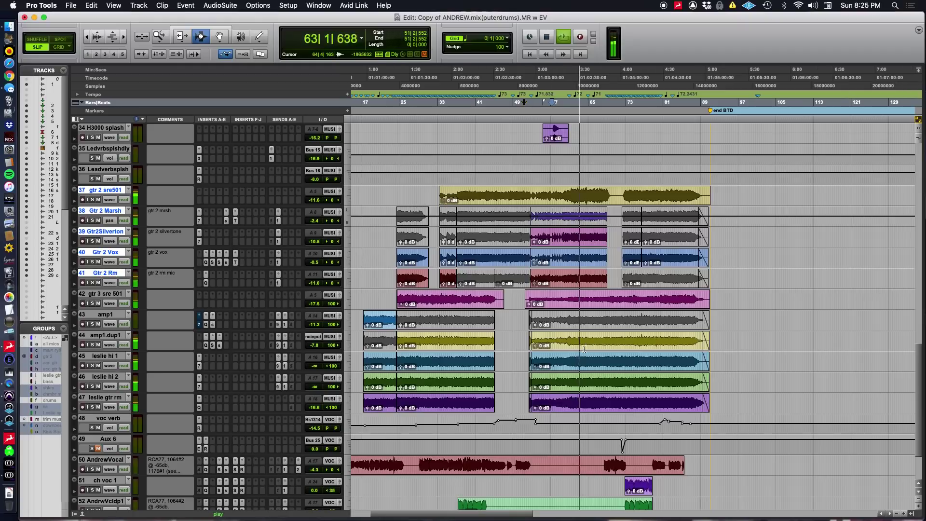
pyautogui.scroll(-2, 584, 349)
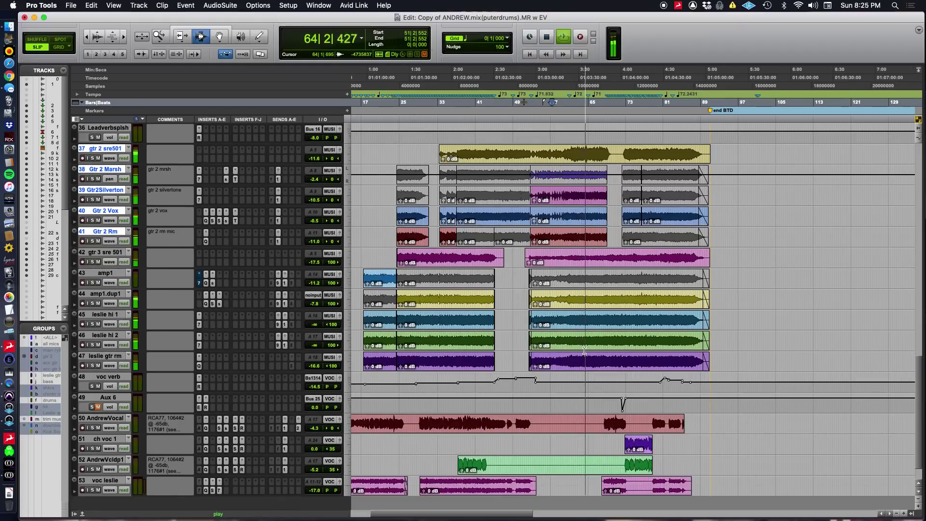
pyautogui.scroll(4, 584, 350)
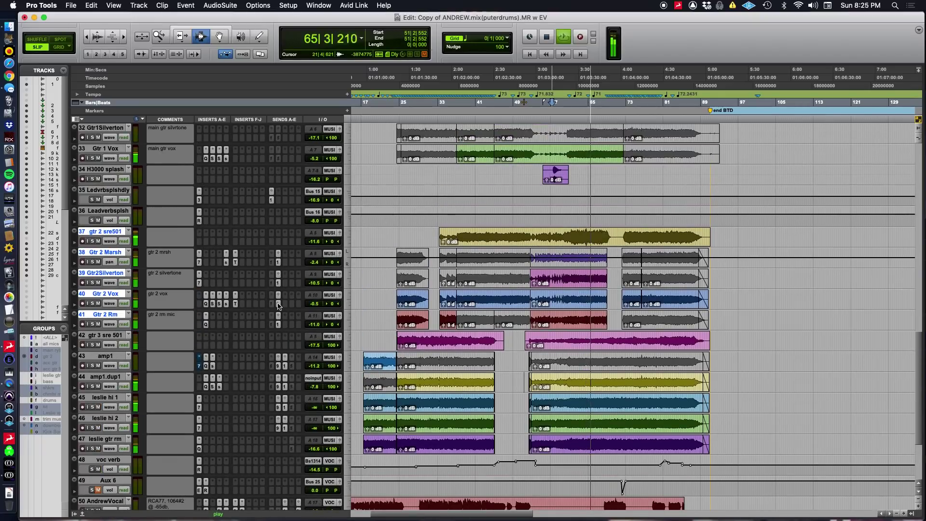
pyautogui.click(201, 262)
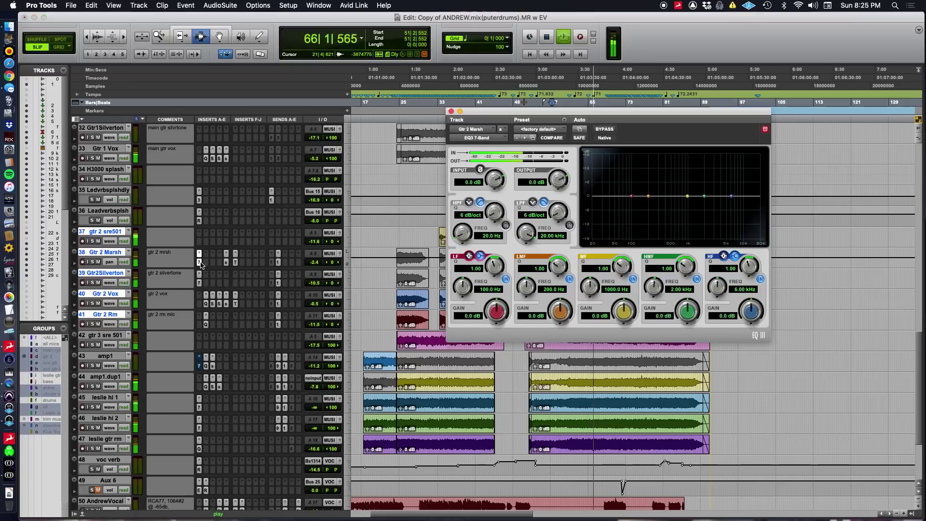
pyautogui.click(226, 263)
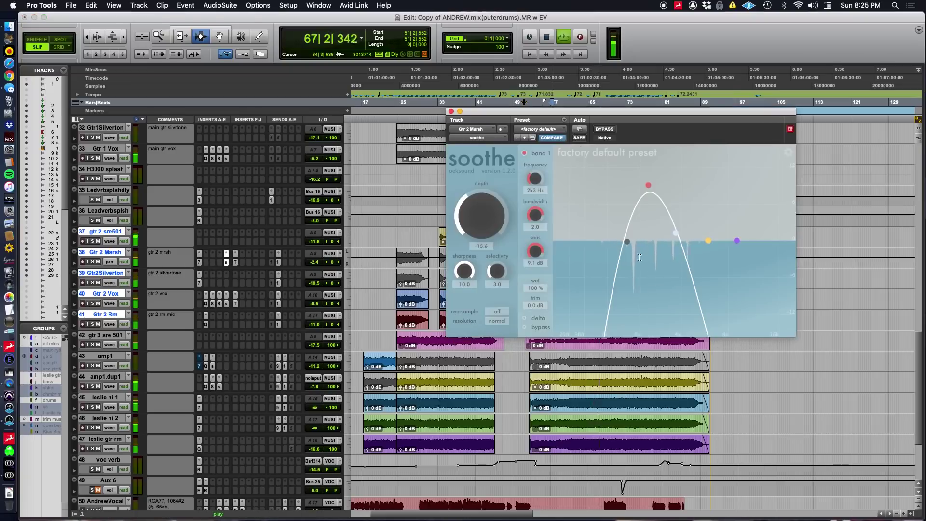
pyautogui.click(235, 263)
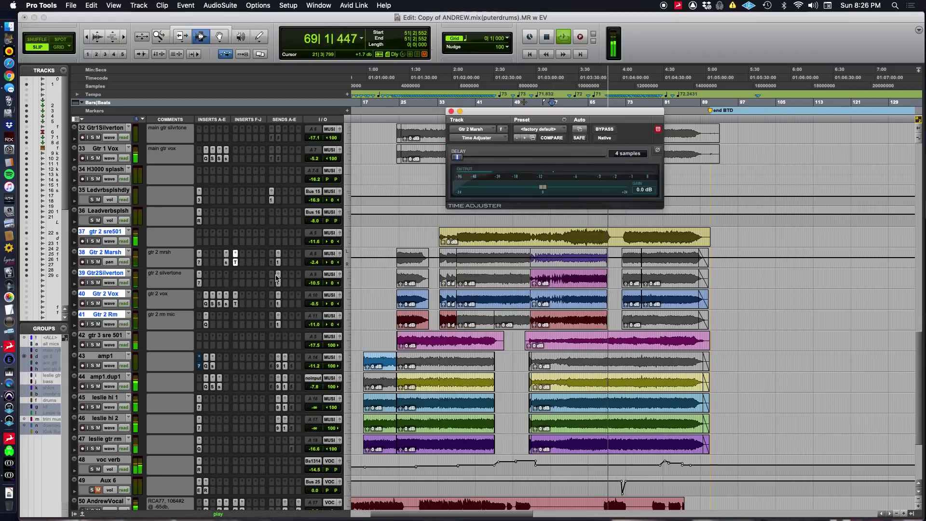
pyautogui.click(235, 304)
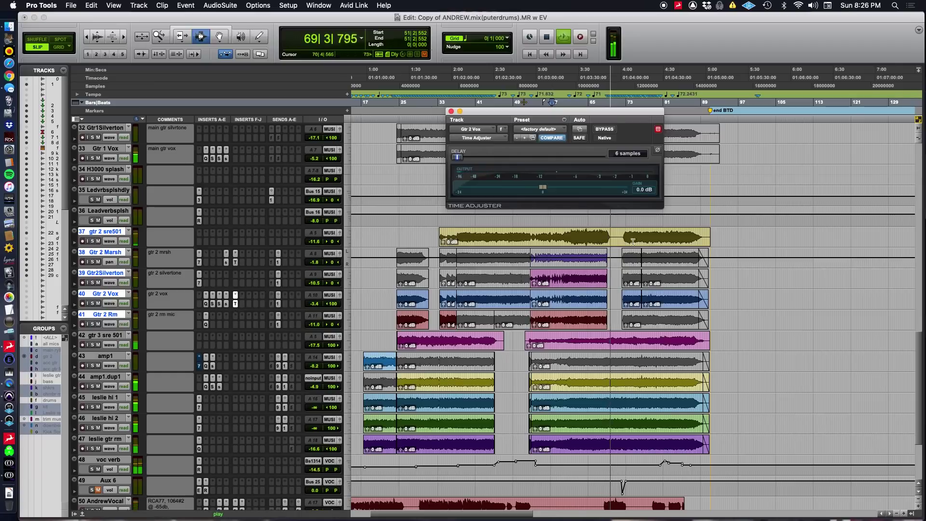
pyautogui.click(198, 284)
pyautogui.click(199, 284)
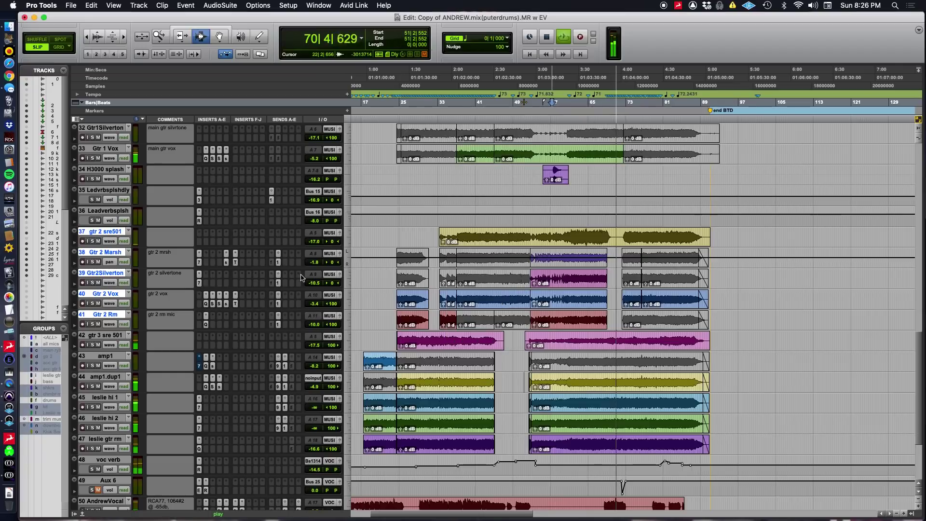
# Look over the guitar and vocal tracks during playback, stop, and switch briefly to another application and back to Pro Tools
pyautogui.scroll(-3, 424, 304)
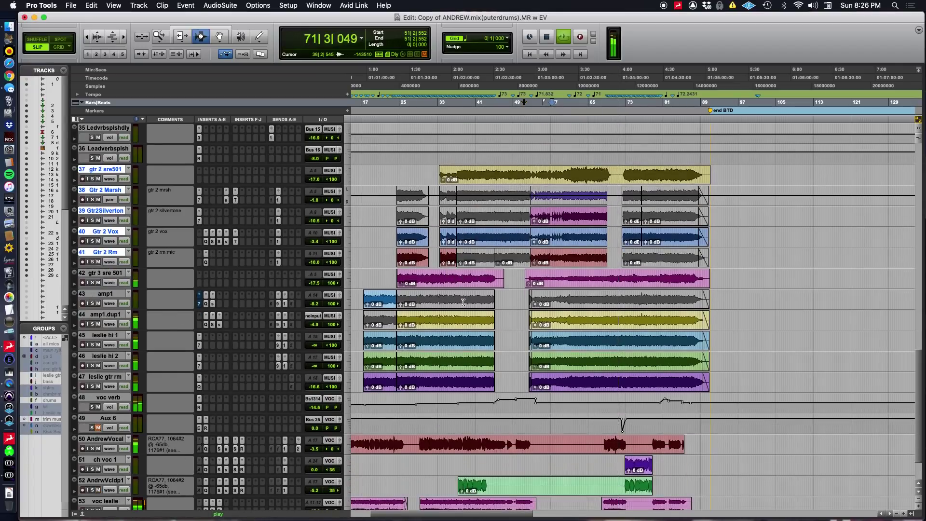
pyautogui.scroll(-2, 463, 303)
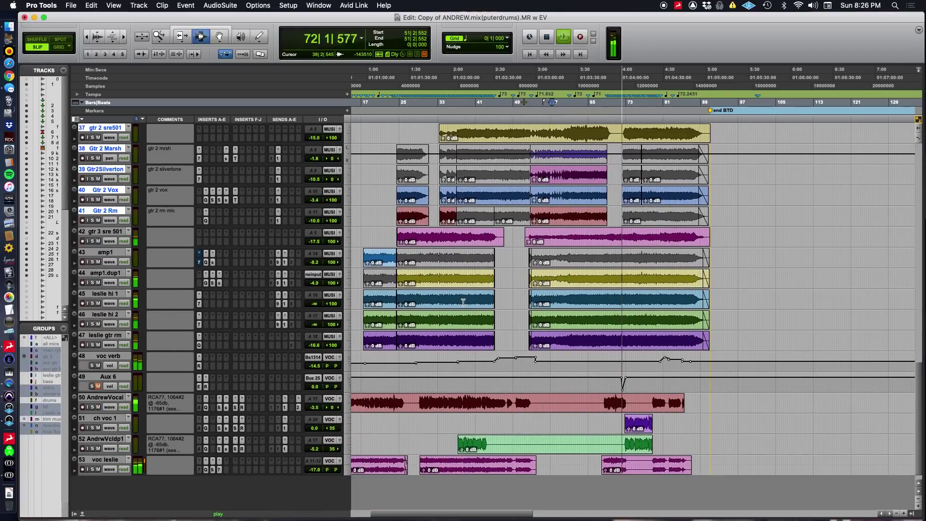
pyautogui.scroll(2, 463, 302)
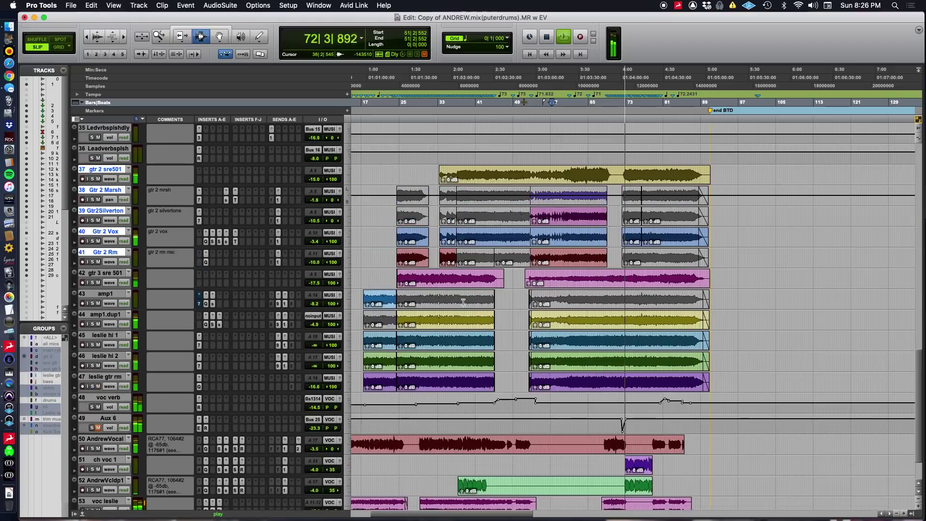
pyautogui.scroll(-3, 463, 303)
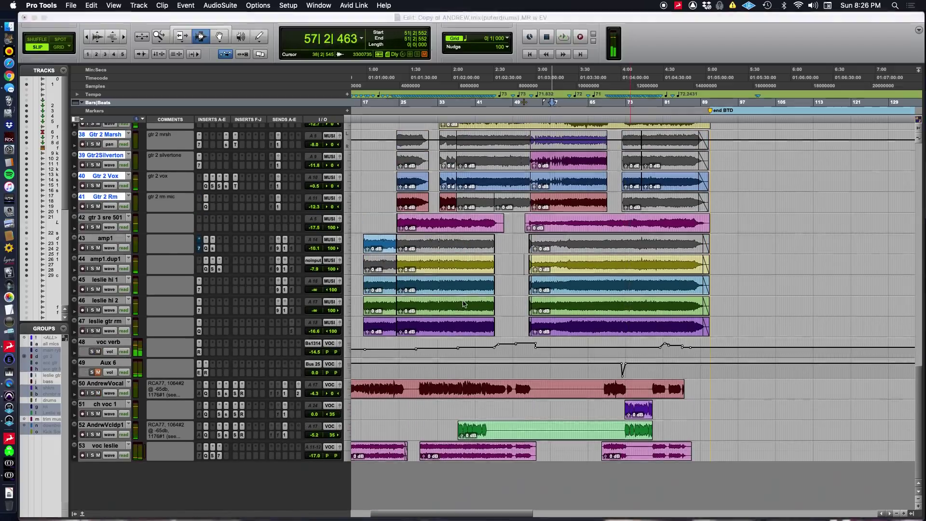
pyautogui.press('super+Tab')
pyautogui.press('super+Tab')
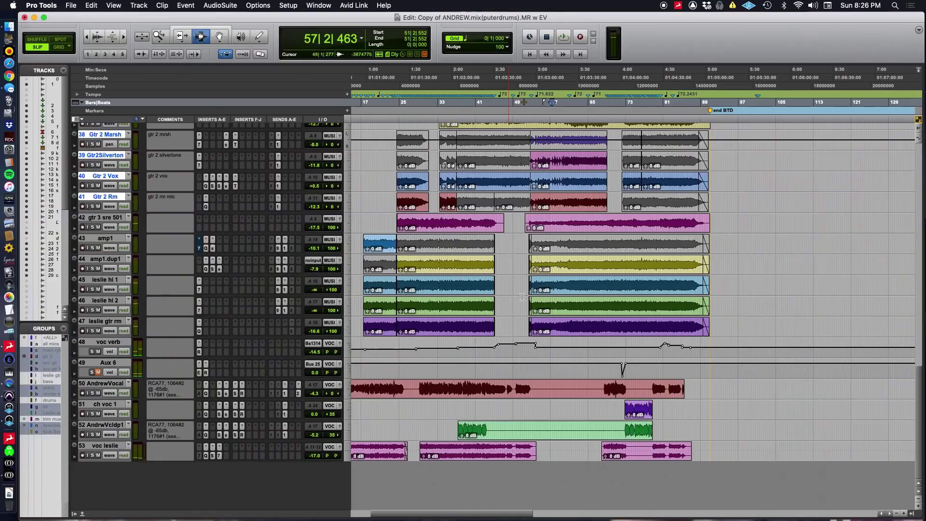
# Survey the session from the buses to the vocals, magnify the timeline, solo the lead vocal track and play it from bar 9
pyautogui.hscroll(-3, 539, 303)
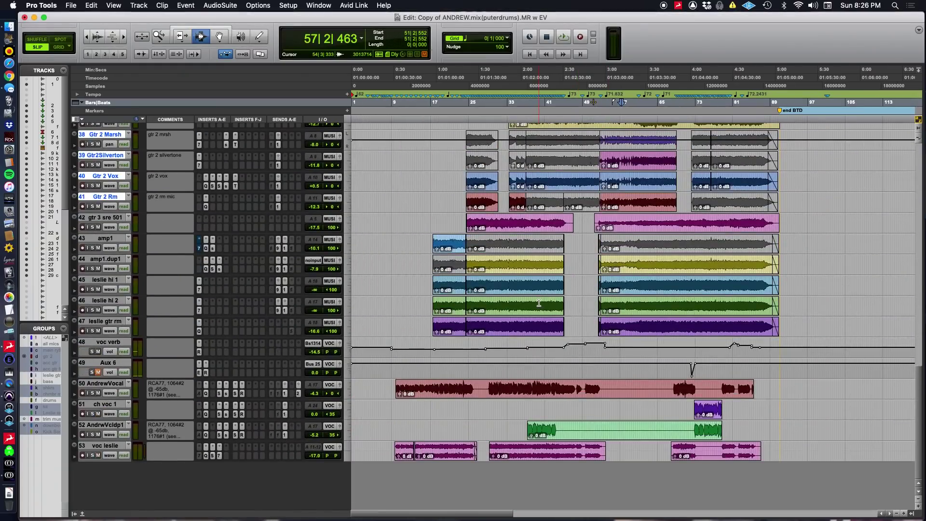
pyautogui.scroll(15, 224, 384)
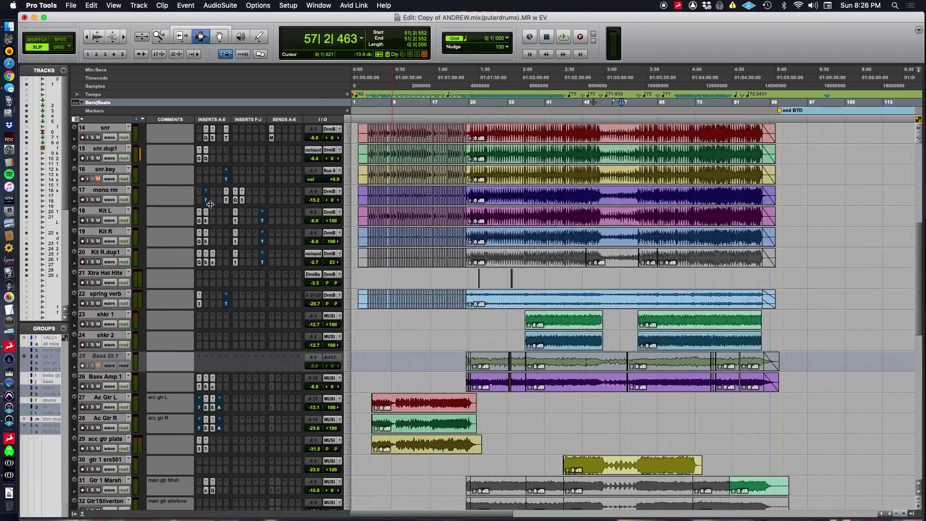
pyautogui.scroll(8, 170, 189)
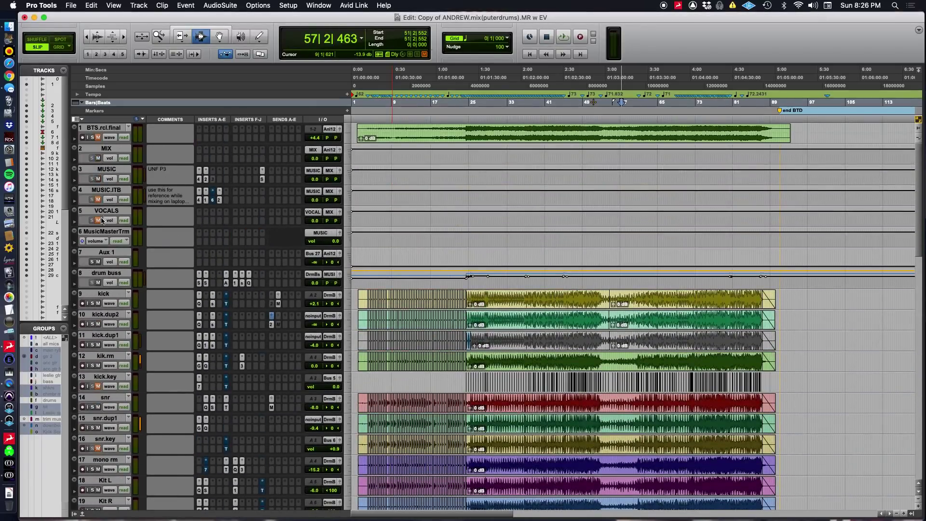
pyautogui.scroll(-20, 214, 231)
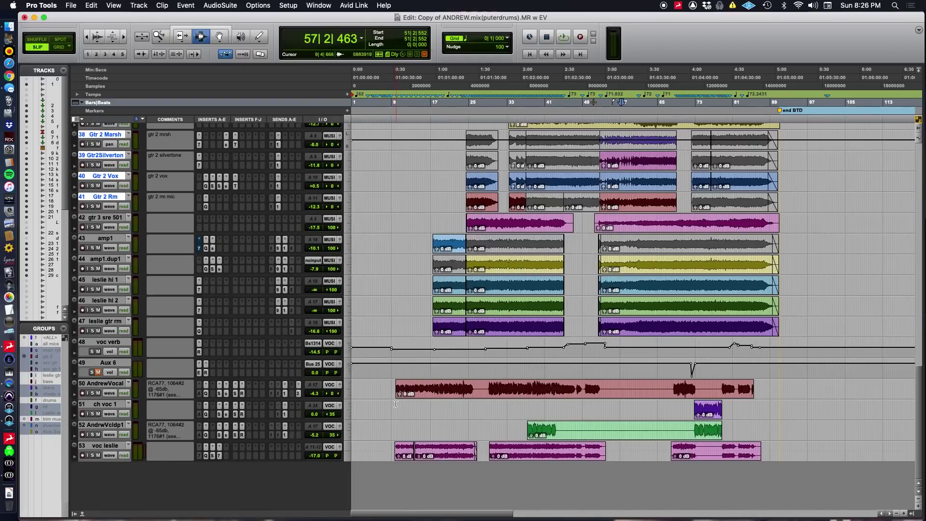
pyautogui.press('super+bracketright')
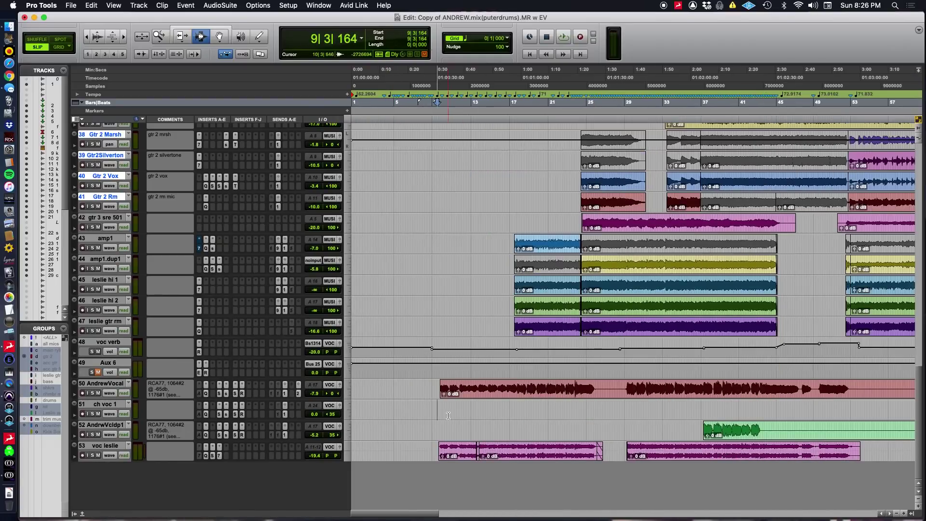
pyautogui.press('super+Tab')
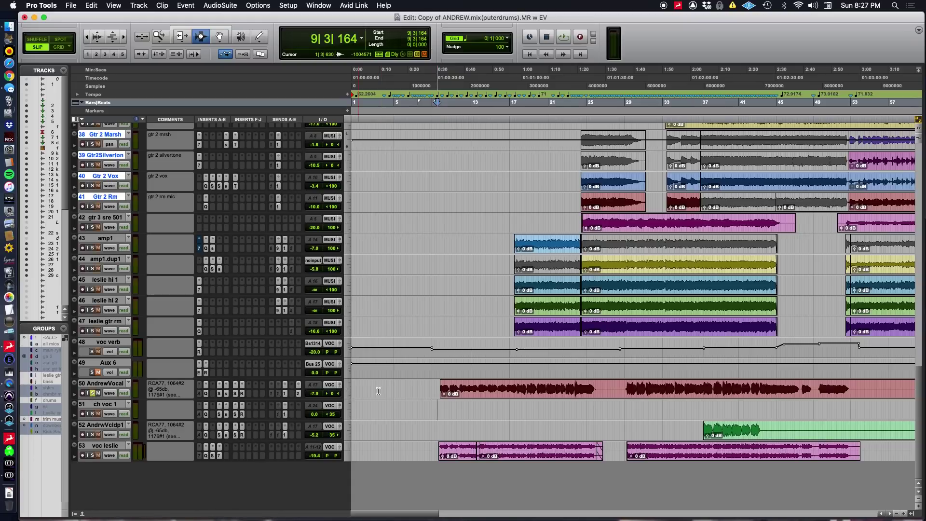
pyautogui.press('space')
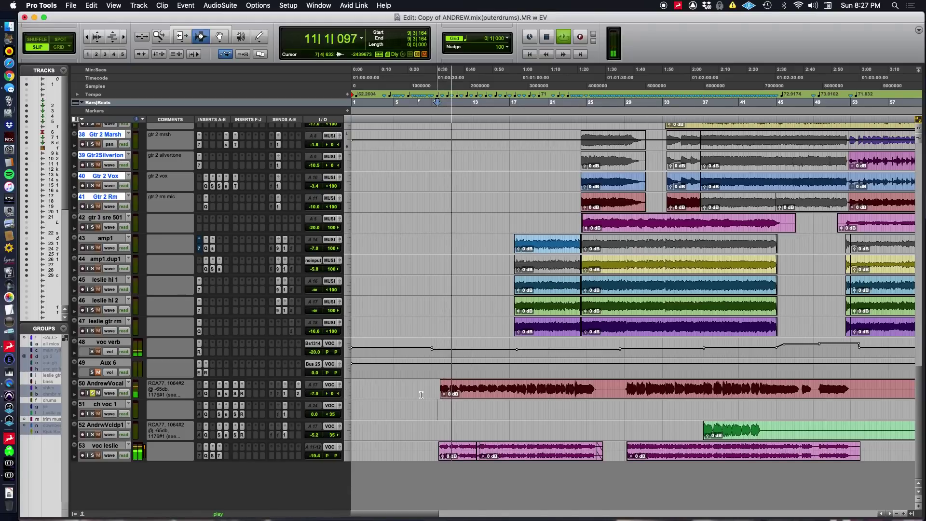
# Inspect the low-cut band and its settings in the lead vocal's FabFilter Pro-Q 3 during playback
pyautogui.click(205, 395)
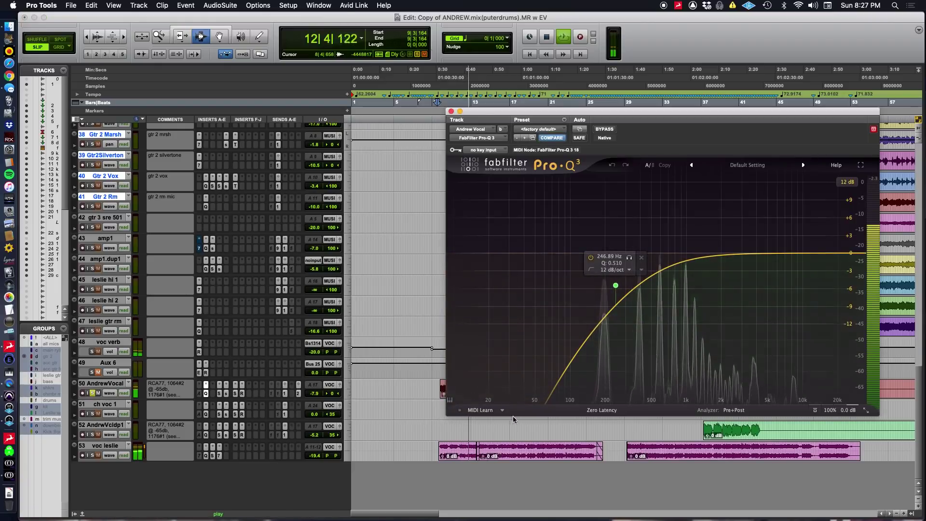
pyautogui.click(615, 285)
pyautogui.moveTo(573, 369)
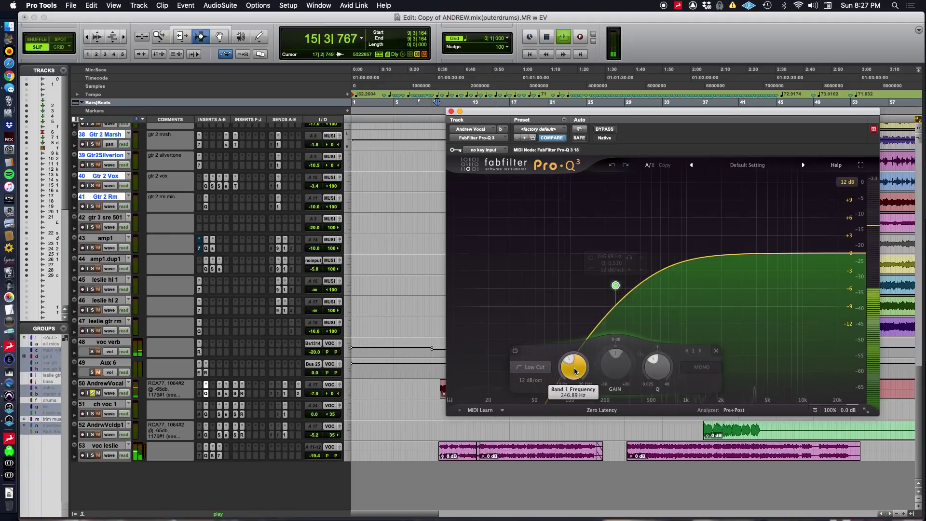
pyautogui.moveTo(617, 298)
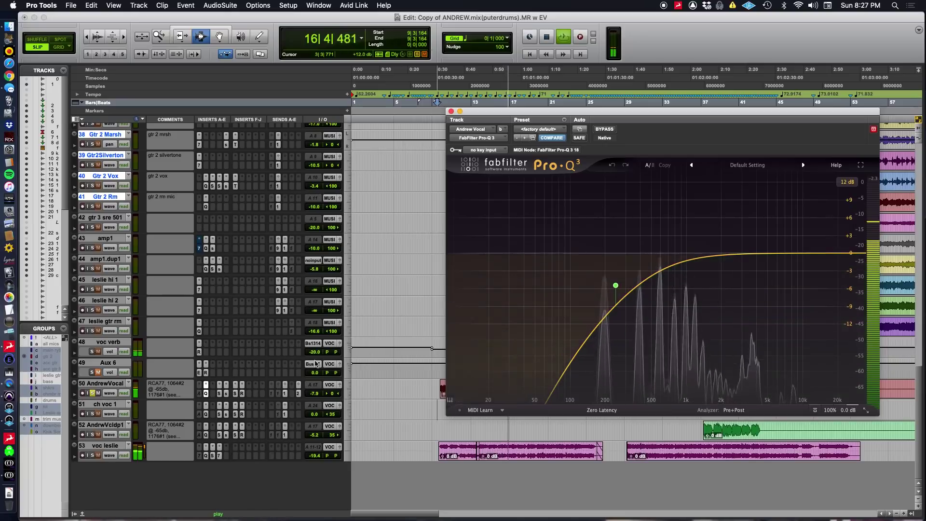
# Inspect the two Sie-Q equalizers, Soothe and RDeEsser on the lead vocal during playback, and stop playback
pyautogui.click(219, 385)
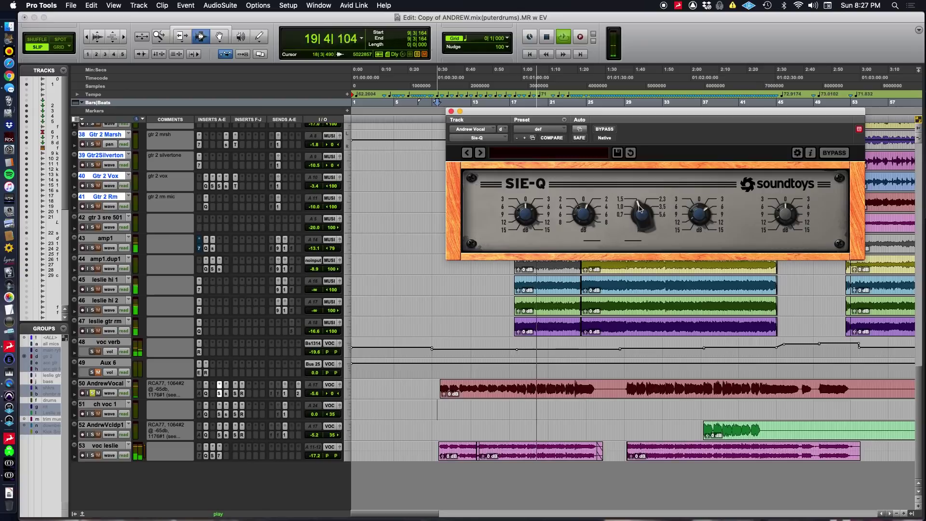
pyautogui.click(226, 394)
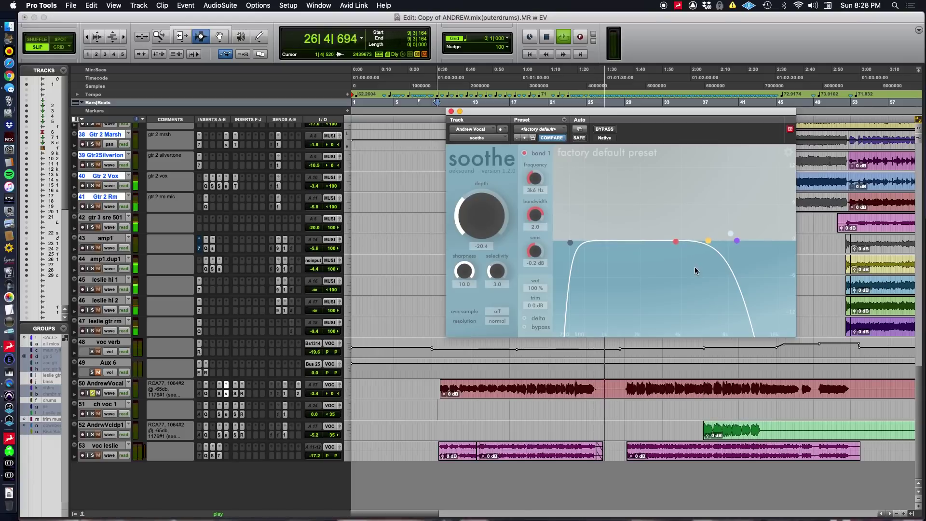
pyautogui.press('super+Tab')
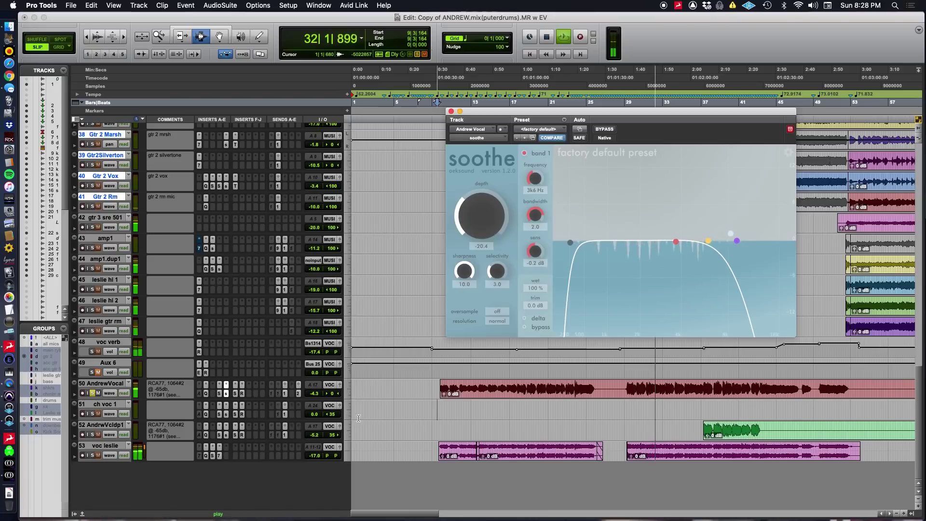
pyautogui.click(235, 393)
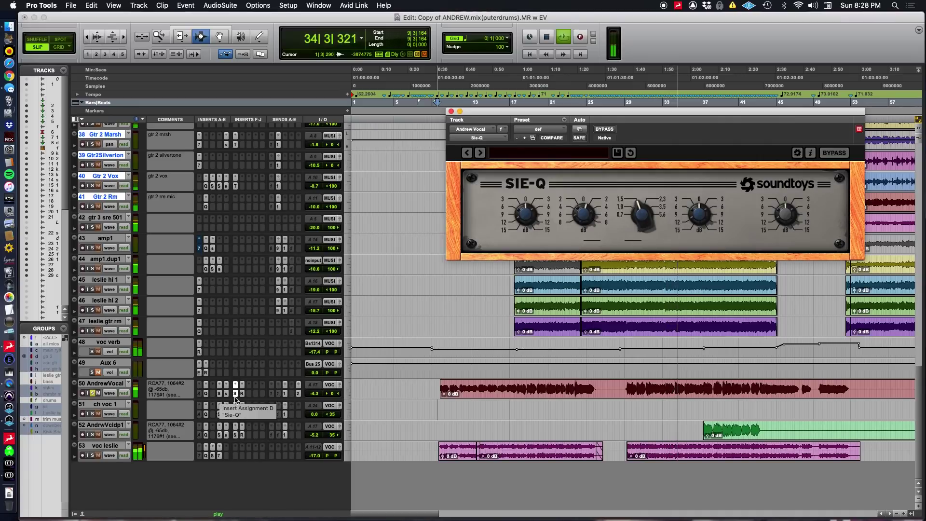
pyautogui.click(242, 393)
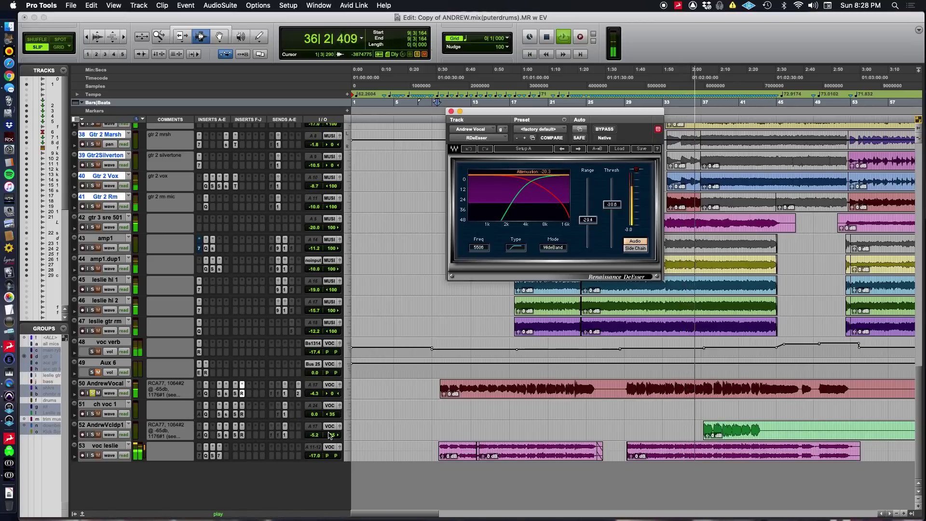
pyautogui.press('space')
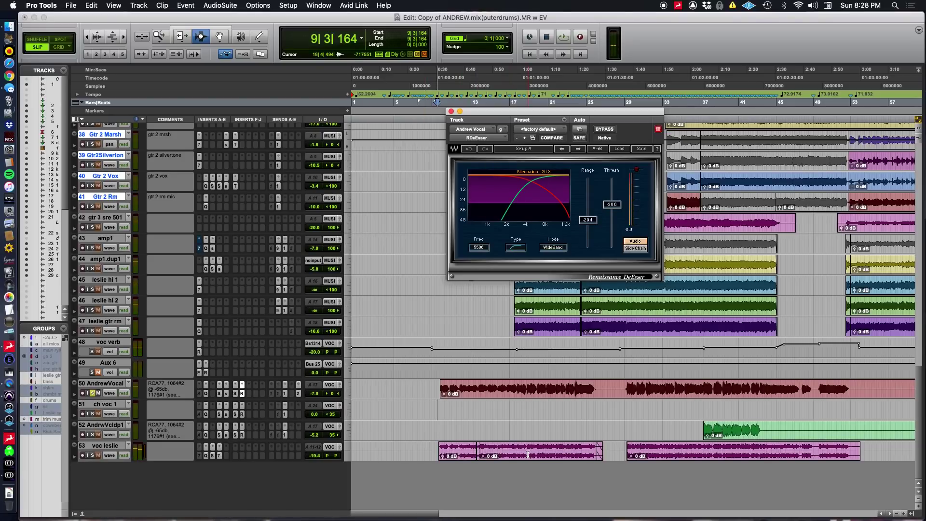
# Solo voc leslie instead of the lead vocal and examine its FabFilter Pro-Q 3 curve while playing from bar 9
pyautogui.click(93, 455)
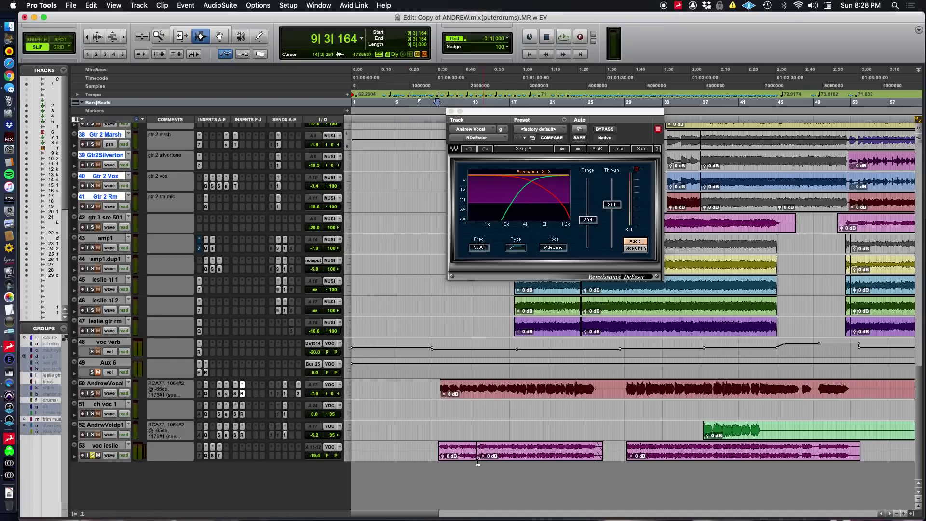
pyautogui.click(206, 455)
pyautogui.moveTo(667, 325)
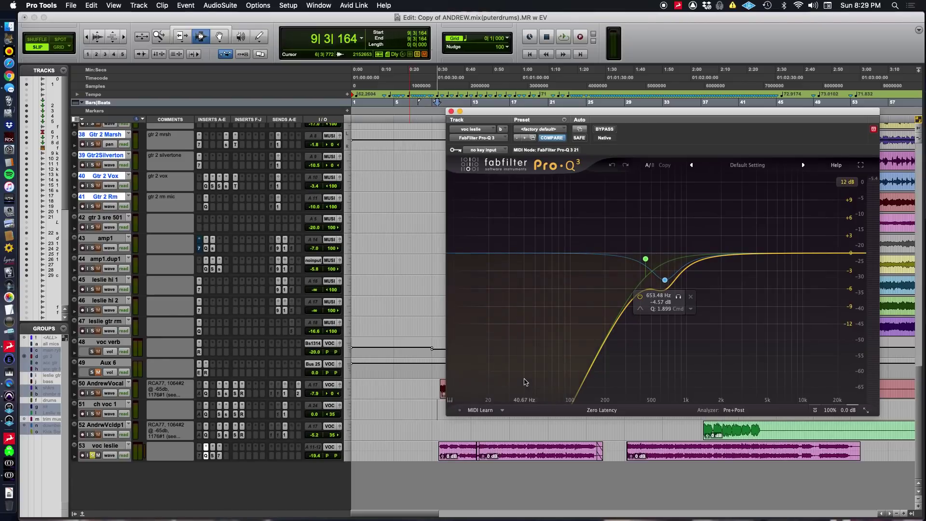
pyautogui.press('space')
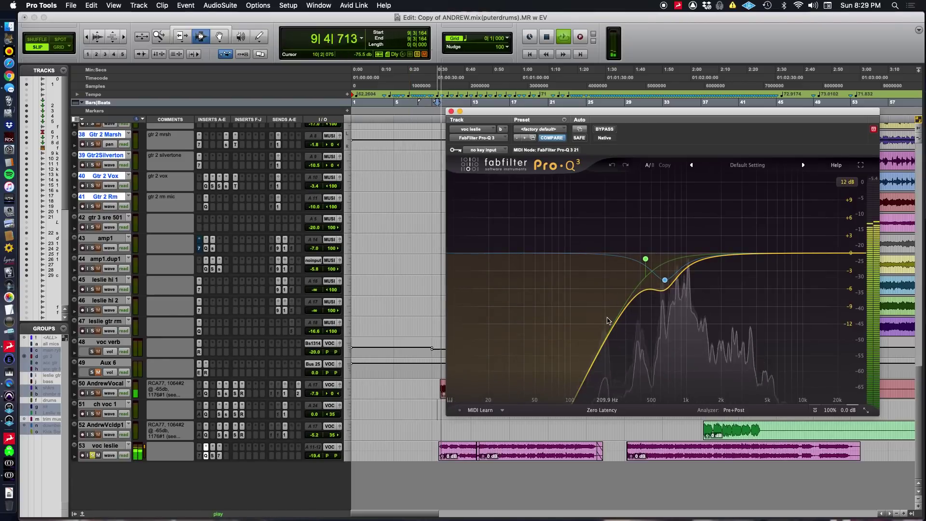
pyautogui.moveTo(617, 306)
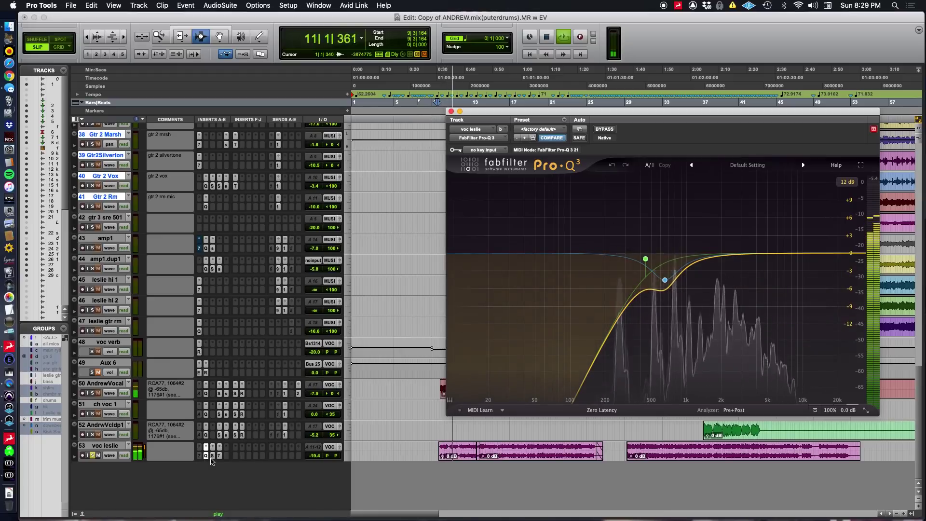
# Audition the soloed voc leslie track from bar 17, and stop playback
pyautogui.click(517, 455)
pyautogui.press('space')
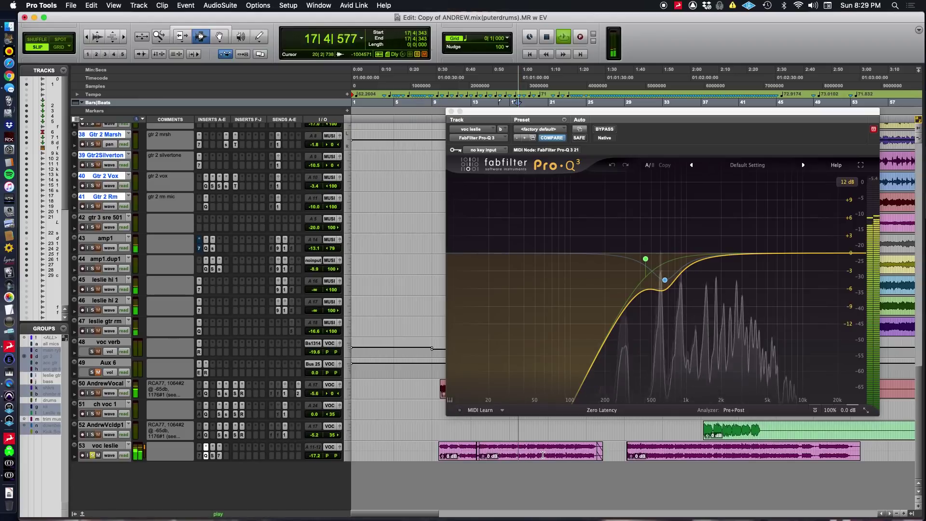
pyautogui.press('space')
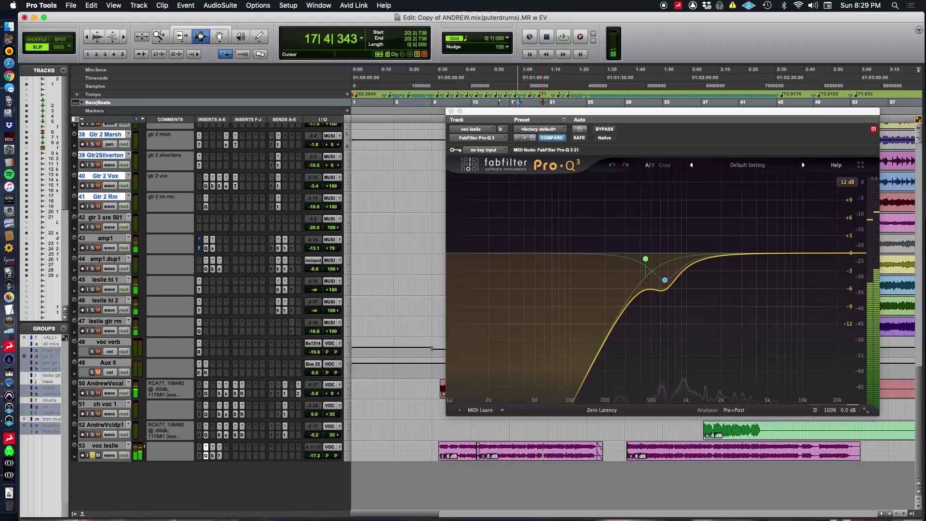
# Audition the soloed voc leslie track from bar 20, and stop playback
pyautogui.click(543, 455)
pyautogui.press('space')
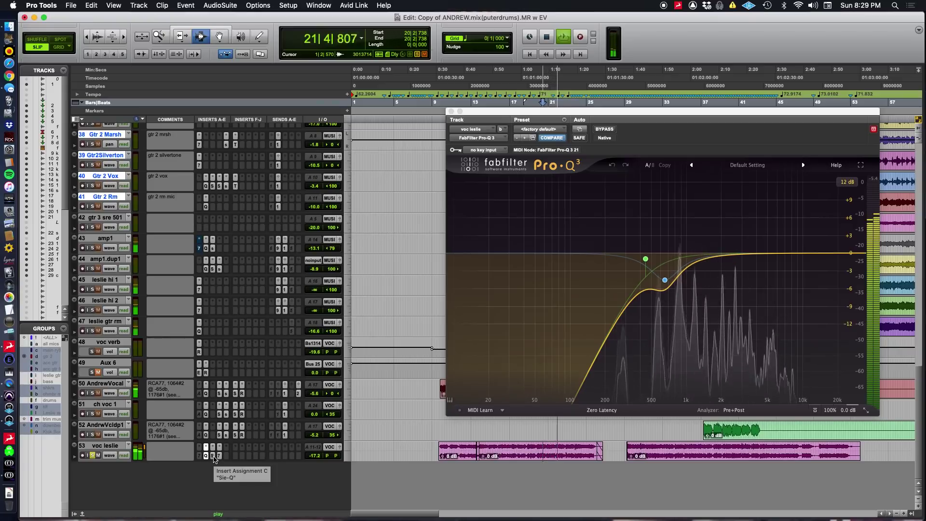
pyautogui.press('space')
pyautogui.press('super+Tab')
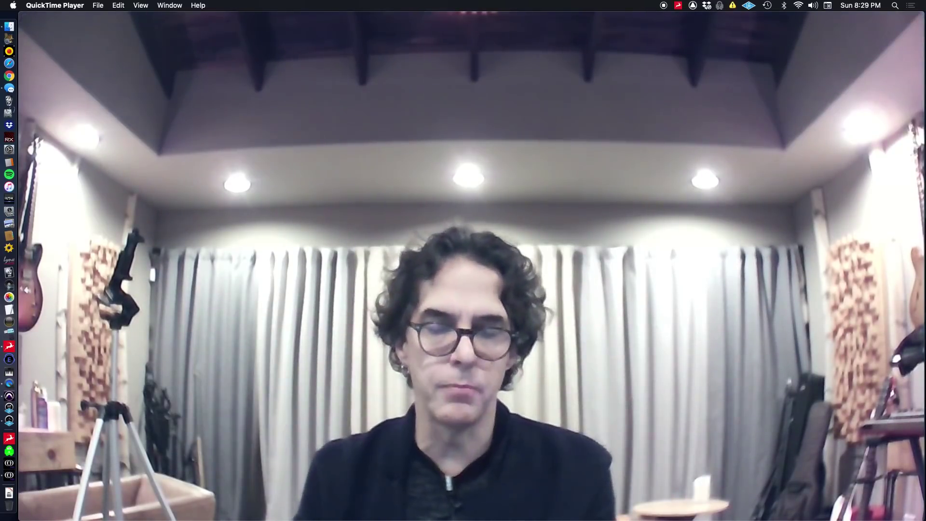
pyautogui.press('super+Tab')
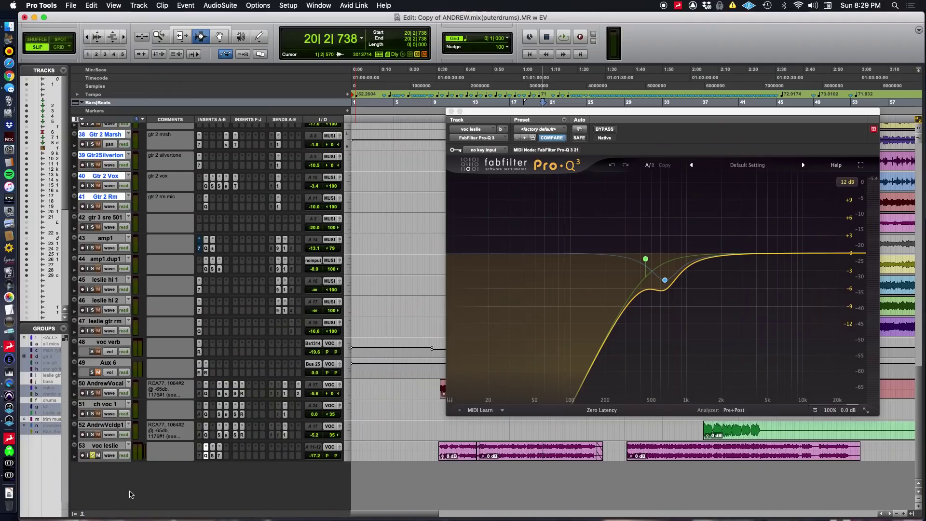
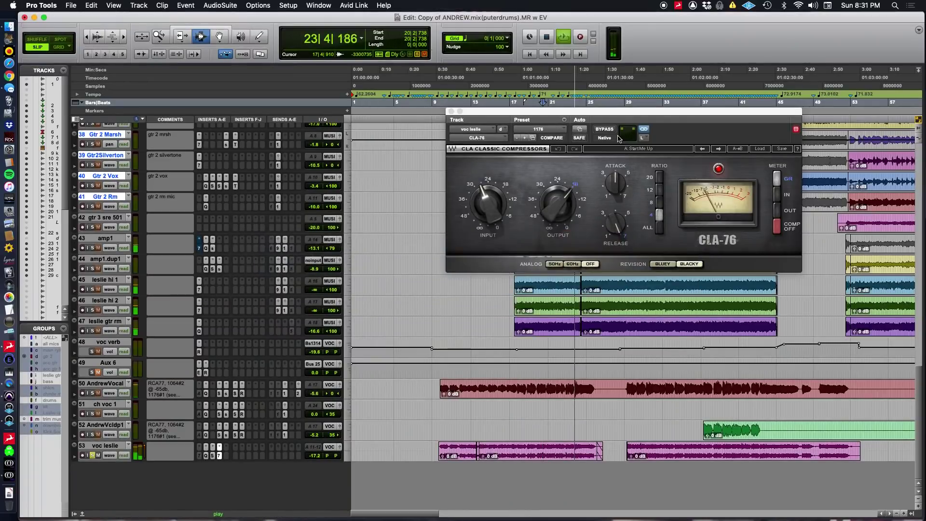
# Compare the voc leslie track with its CLA-76 compressor bypassed and active during playback from bar 20
pyautogui.click(604, 129)
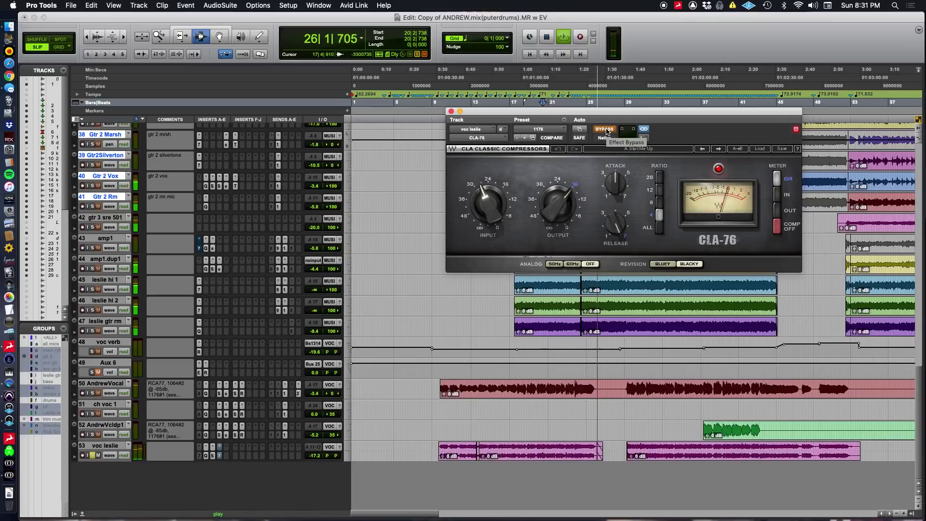
pyautogui.press('space')
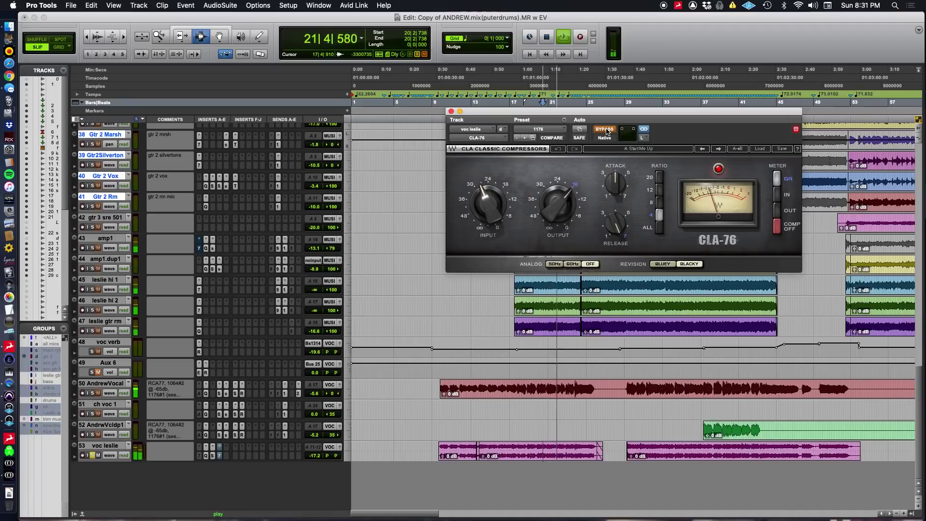
pyautogui.click(606, 130)
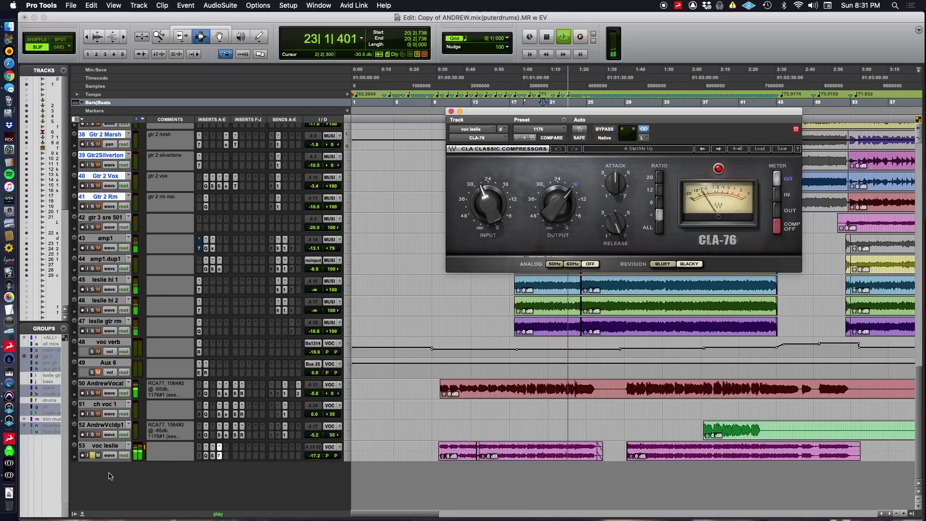
# Solo the lead vocal together with voc leslie, and compare them with the full mix from bar 16
pyautogui.click(92, 393)
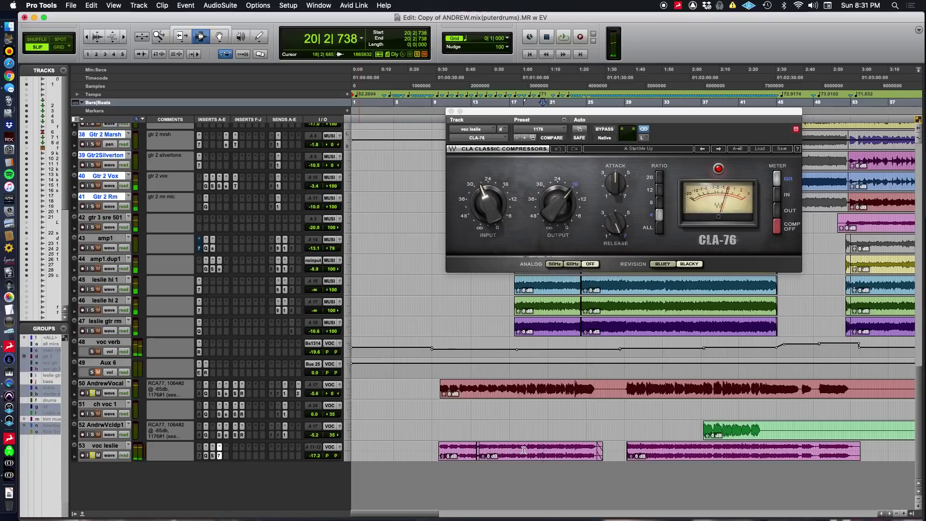
pyautogui.press('super+Tab')
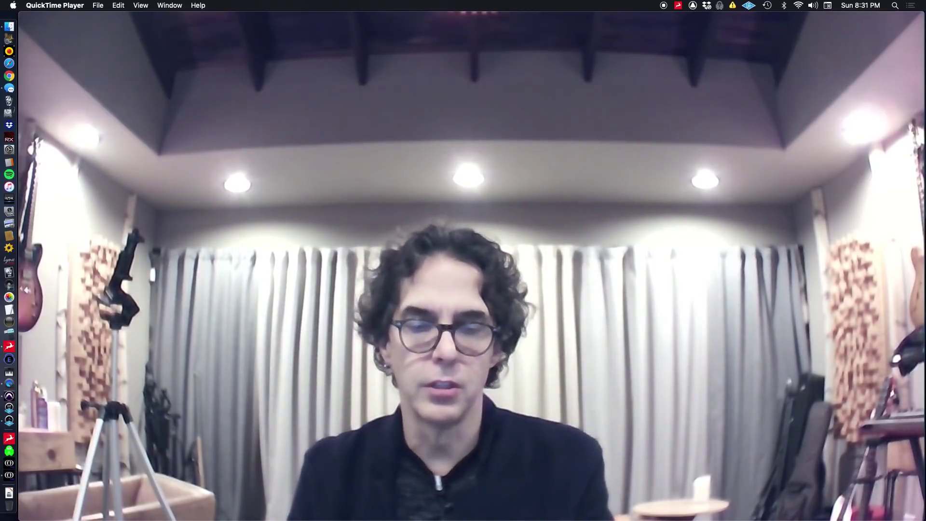
pyautogui.press('super+Tab')
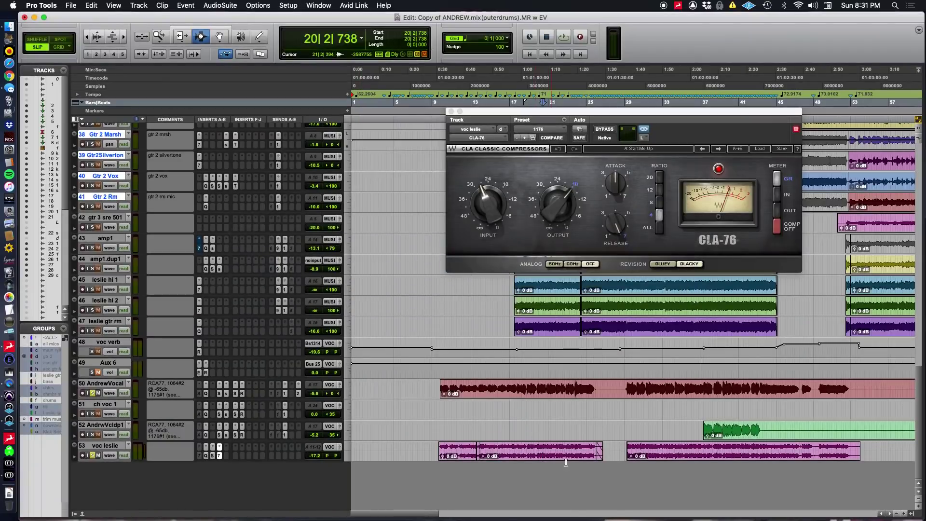
pyautogui.press('space')
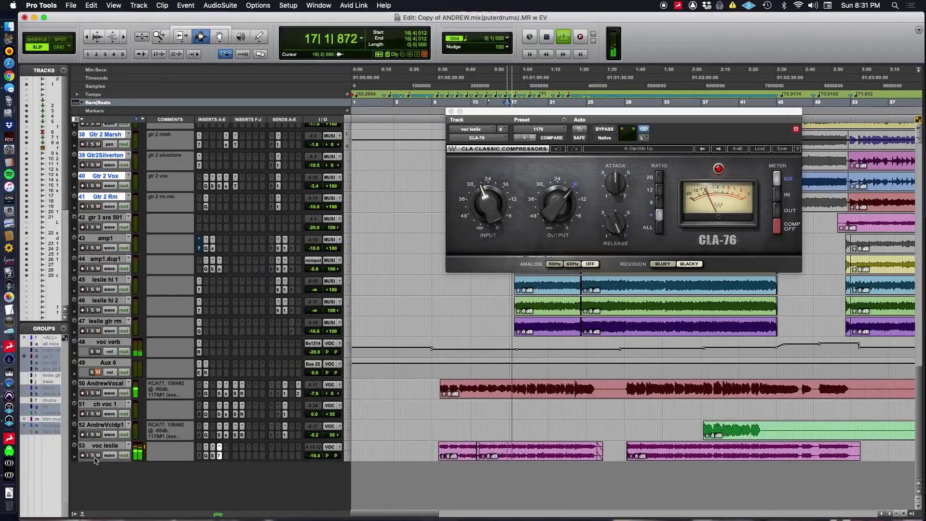
pyautogui.click(93, 393)
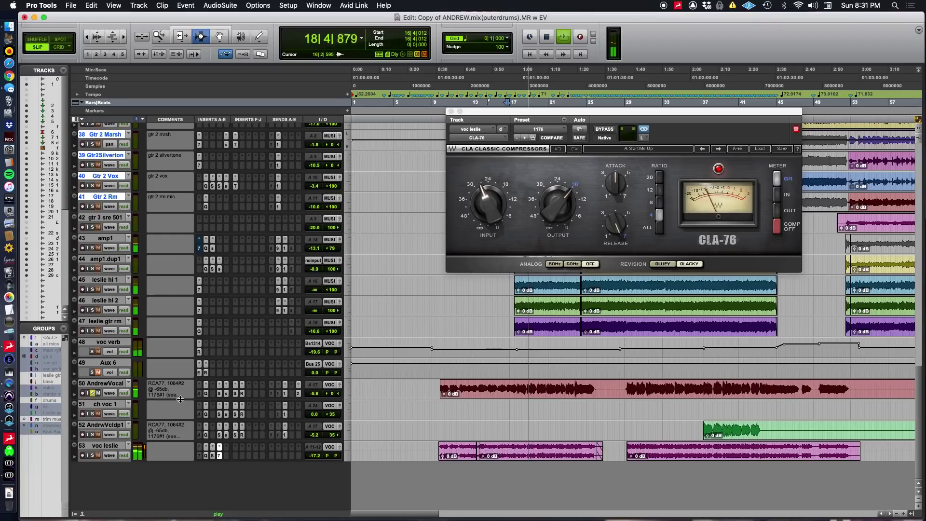
# Compare the soloed lead vocal with its inserts bypassed and active, and unsolo it
pyautogui.click(206, 394)
pyautogui.keyDown('super'); pyautogui.click(206, 394); pyautogui.keyUp('super')
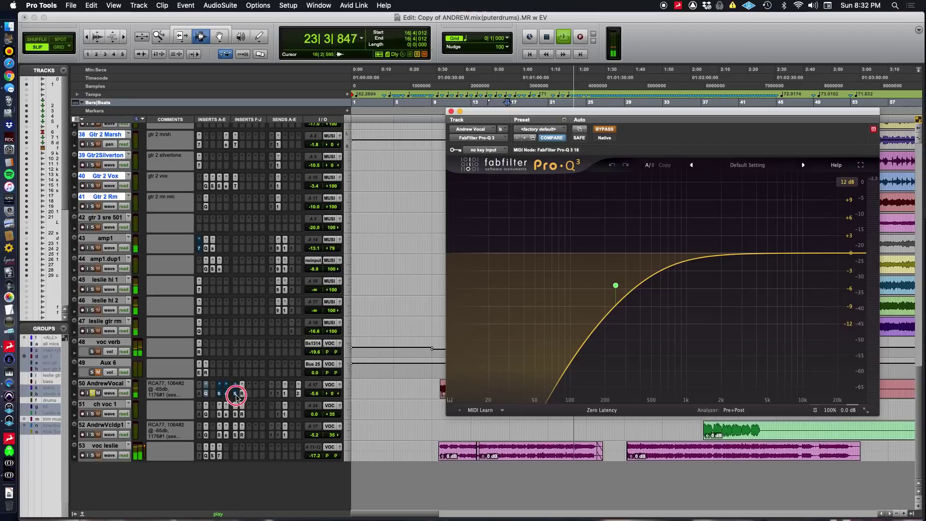
pyautogui.keyDown('super'); pyautogui.click(206, 393); pyautogui.keyUp('super')
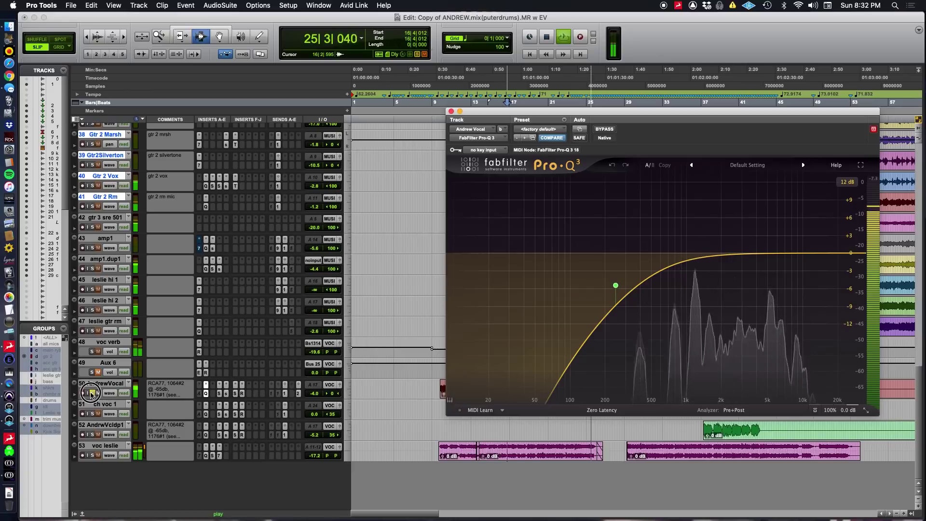
pyautogui.click(93, 393)
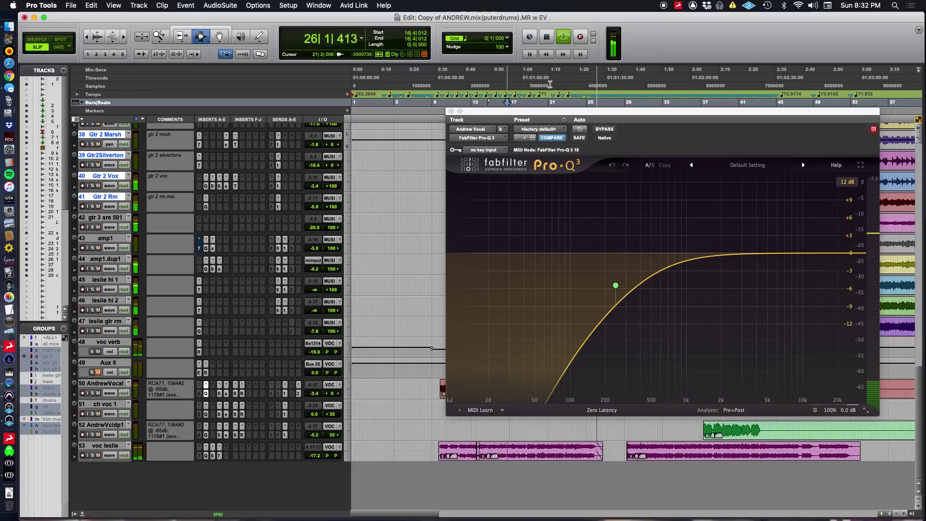
# Play the full mix from bar 28 while examining the lead vocal's FabFilter Pro-Q 3, and close the plug-in window
pyautogui.moveTo(537, 113); pyautogui.dragTo(238, 98)
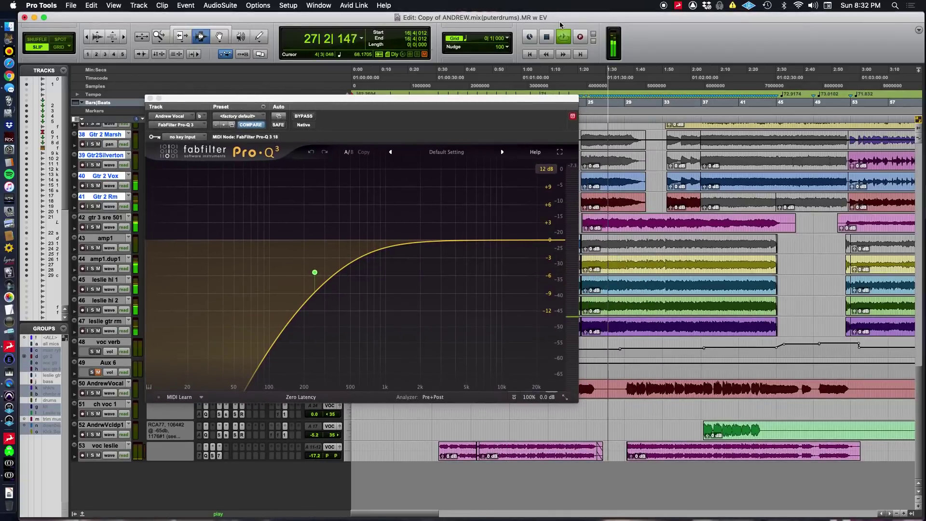
pyautogui.click(619, 84)
pyautogui.press('space')
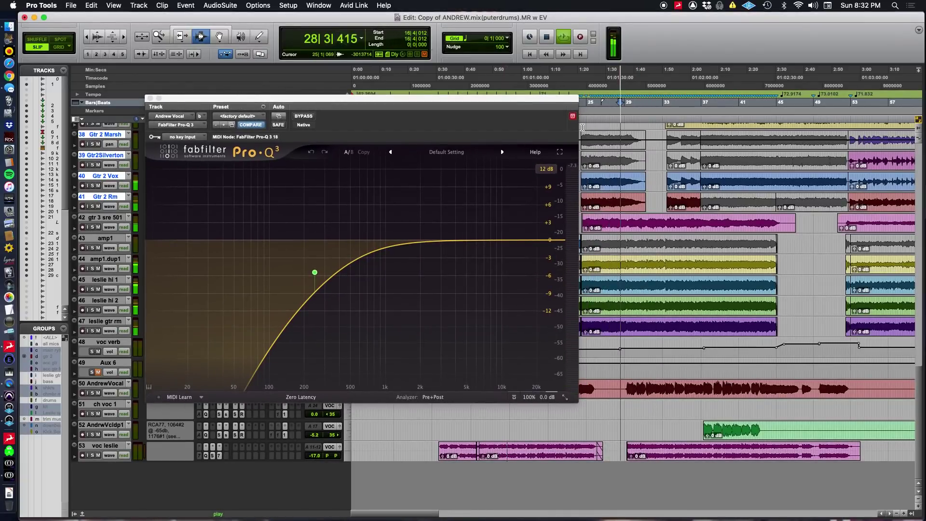
pyautogui.moveTo(480, 101); pyautogui.dragTo(652, 103)
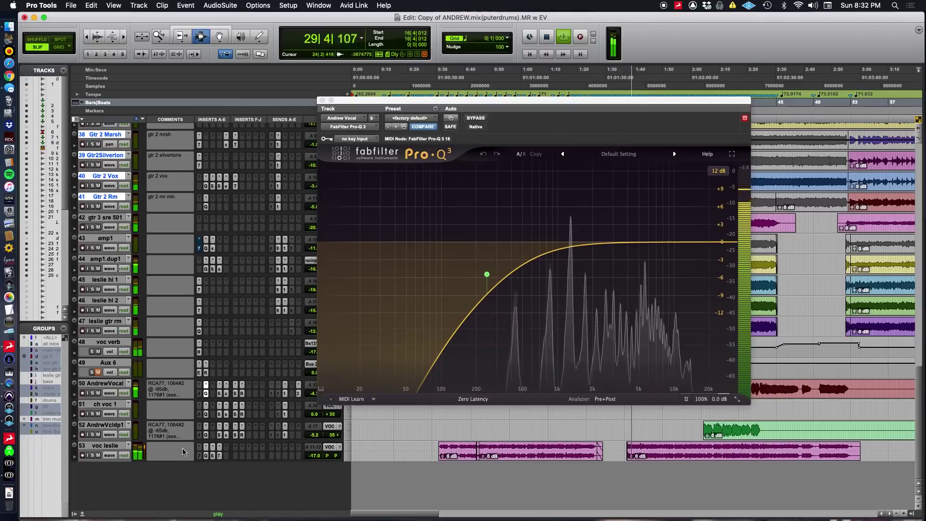
pyautogui.keyDown('super'); pyautogui.click(207, 393); pyautogui.keyUp('super')
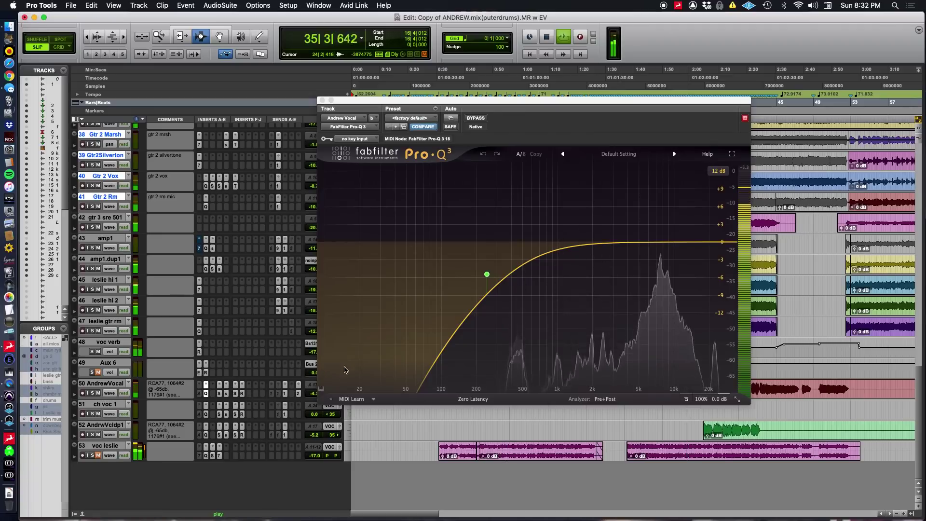
pyautogui.press('super+Tab')
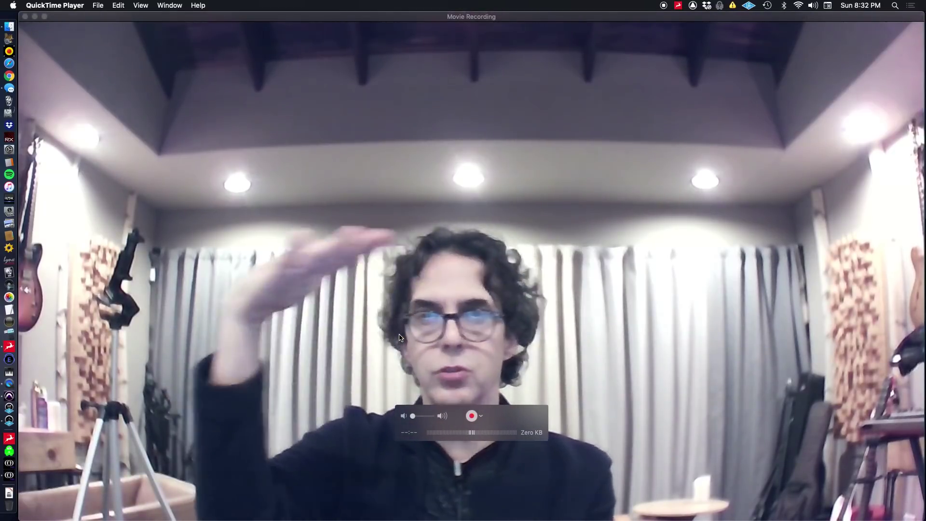
pyautogui.press('super+Tab')
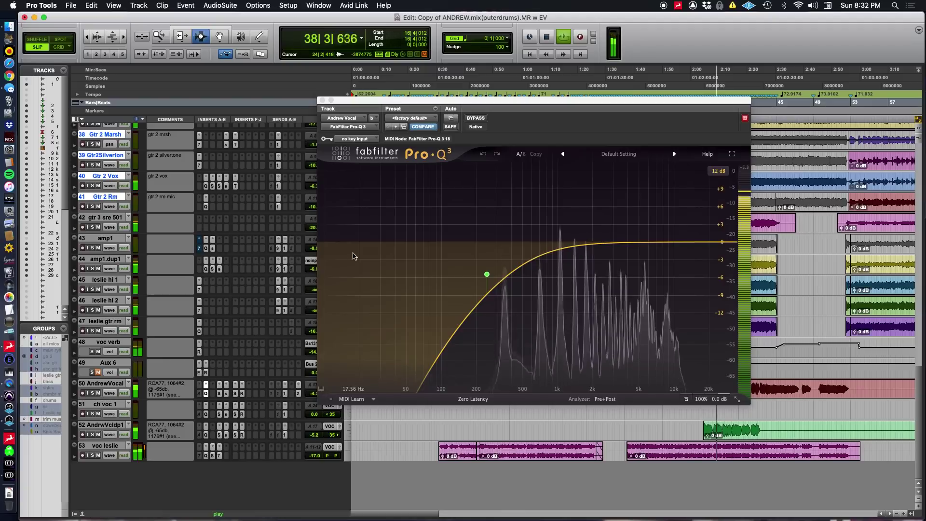
pyautogui.click(323, 100)
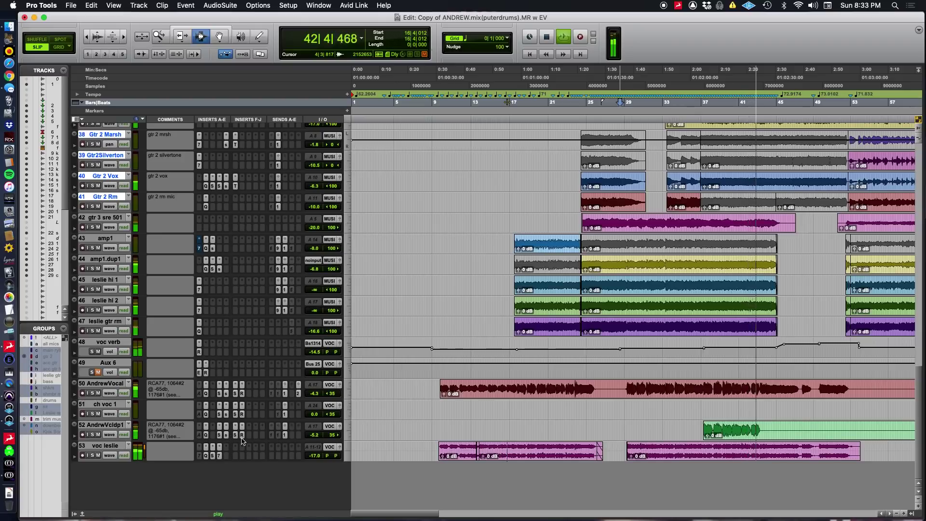
# Inspect the ReVibe II reverb settings on the voc verb track during playback, close the plug-in, and stop playback
pyautogui.press('super+Tab')
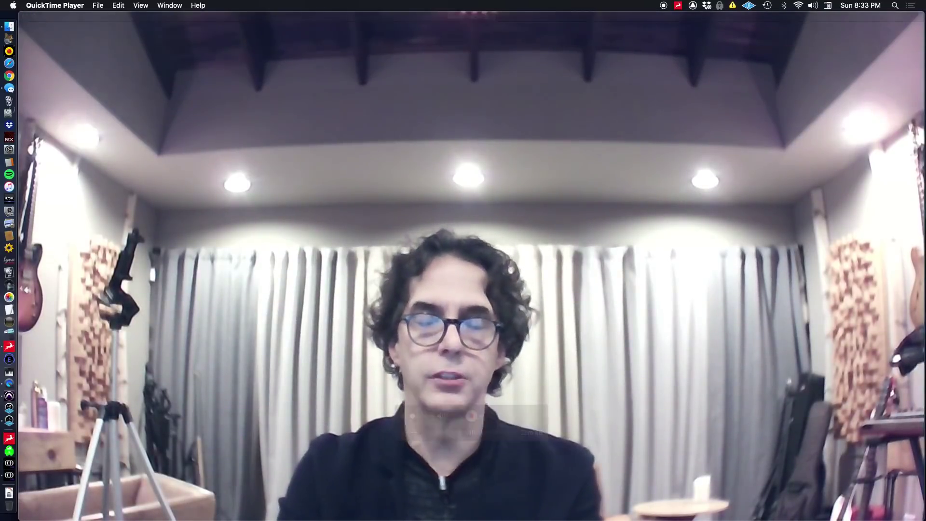
pyautogui.press('super+Tab')
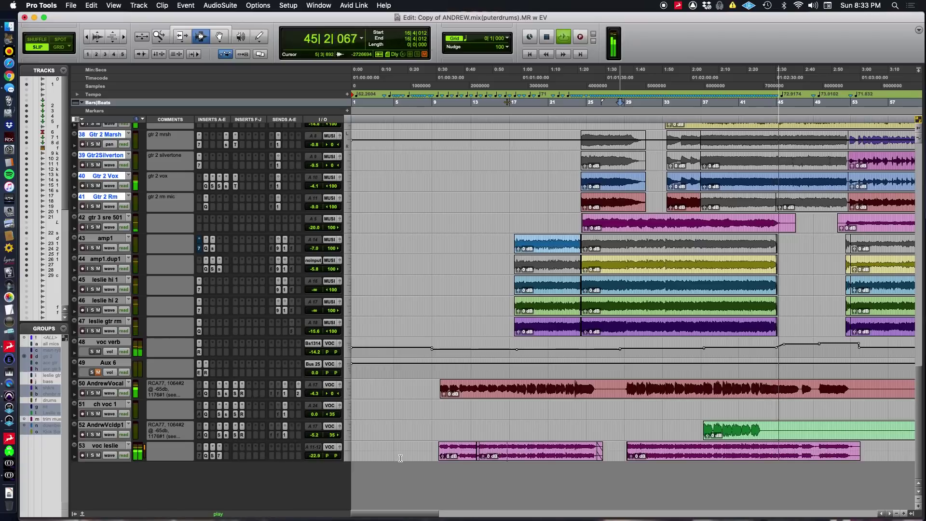
pyautogui.hscroll(3, 400, 458)
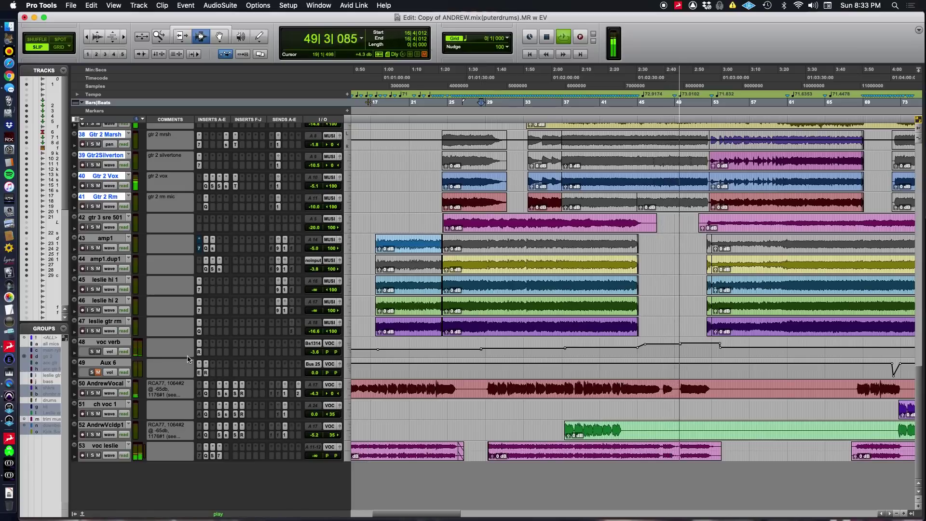
pyautogui.click(199, 343)
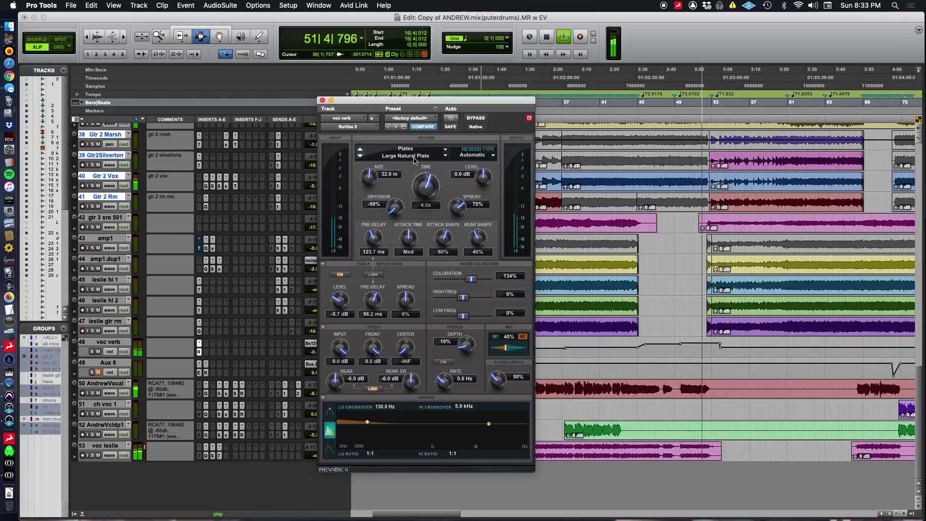
pyautogui.click(323, 100)
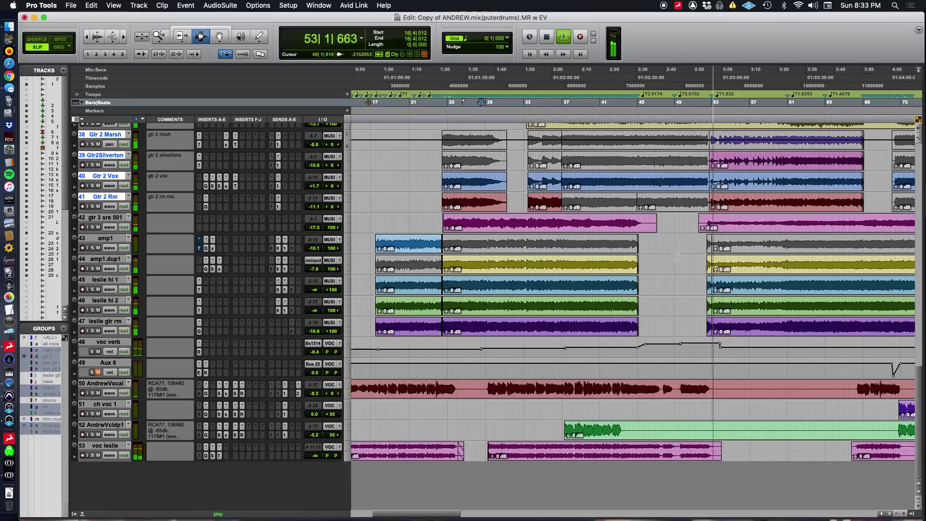
pyautogui.press('r')
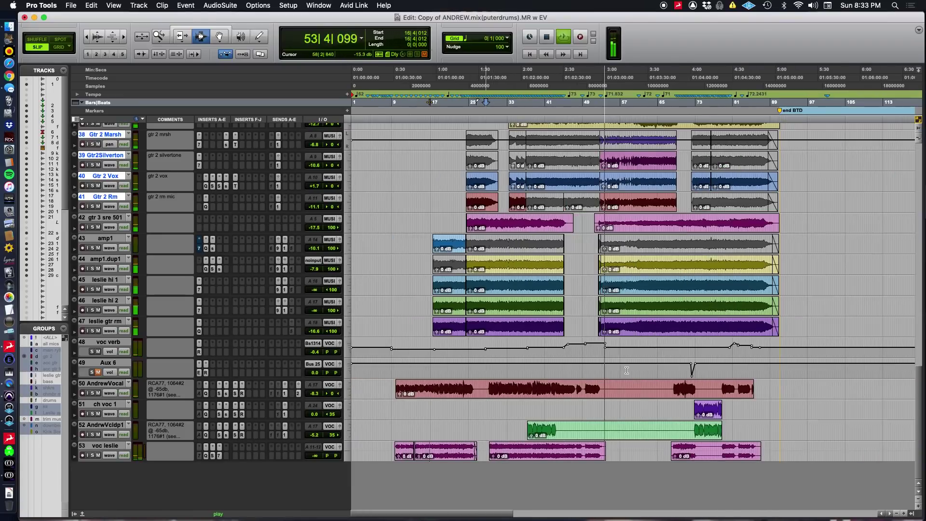
pyautogui.press('space')
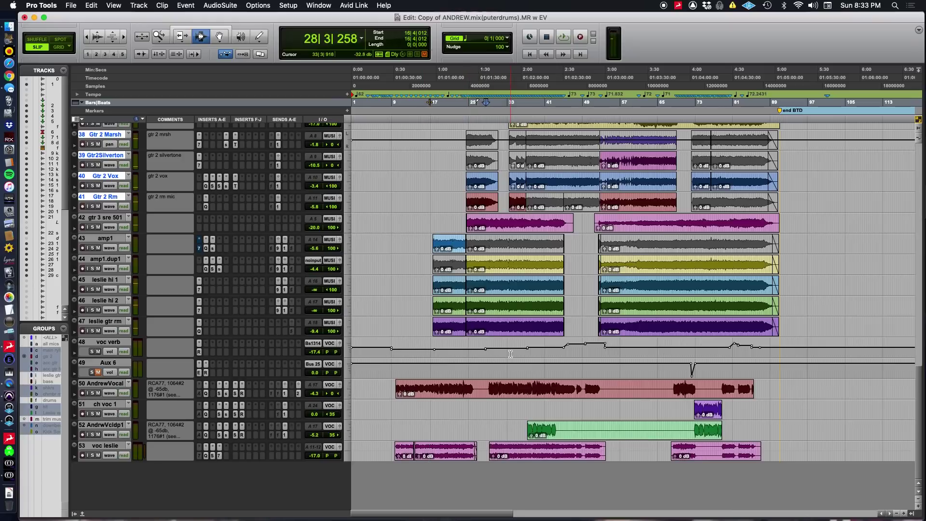
# Audition the final voc leslie section with the backing vocals from bar 67, and again from about bar 77
pyautogui.press('super+Tab')
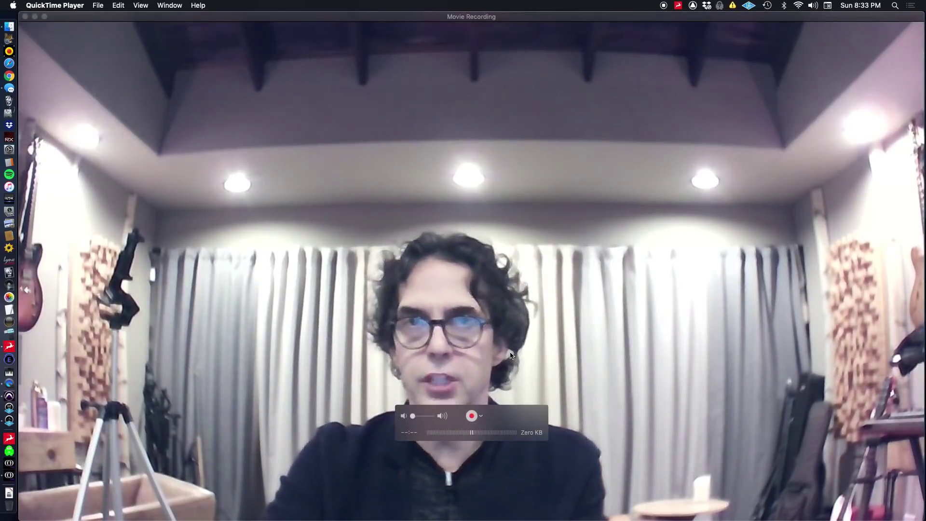
pyautogui.press('super+Tab')
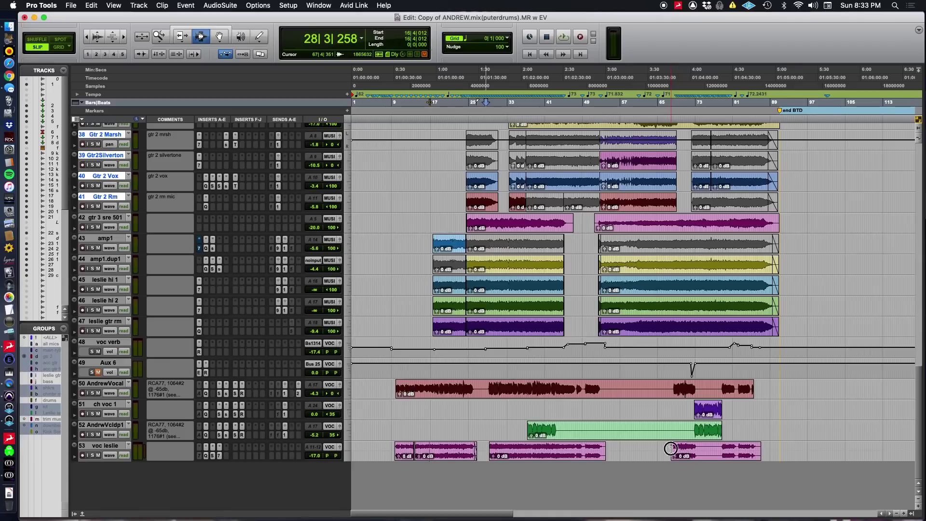
pyautogui.press('super+bracketright')
pyautogui.press('space')
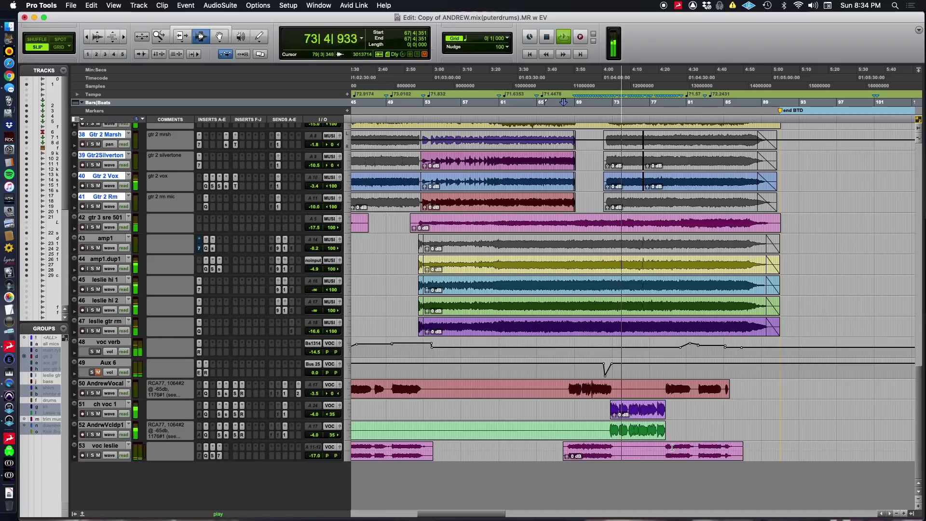
pyautogui.click(658, 449)
pyautogui.press('space')
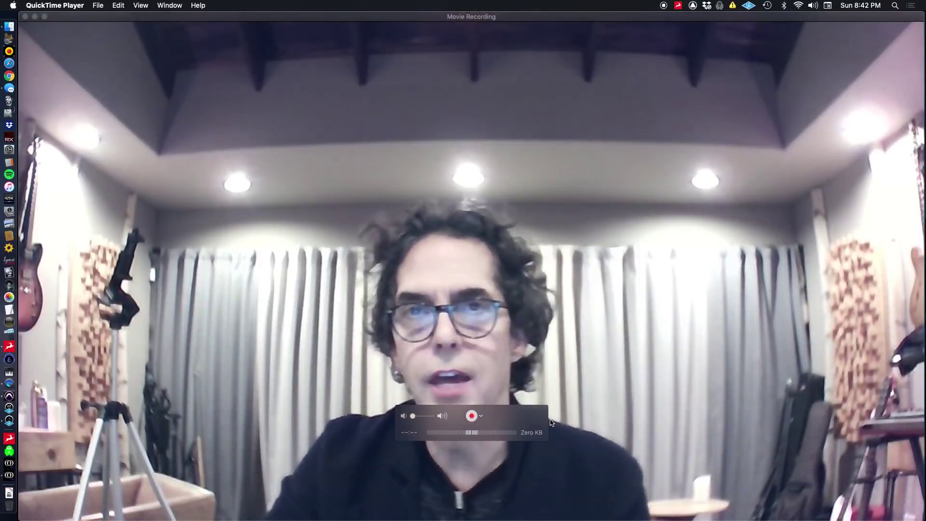